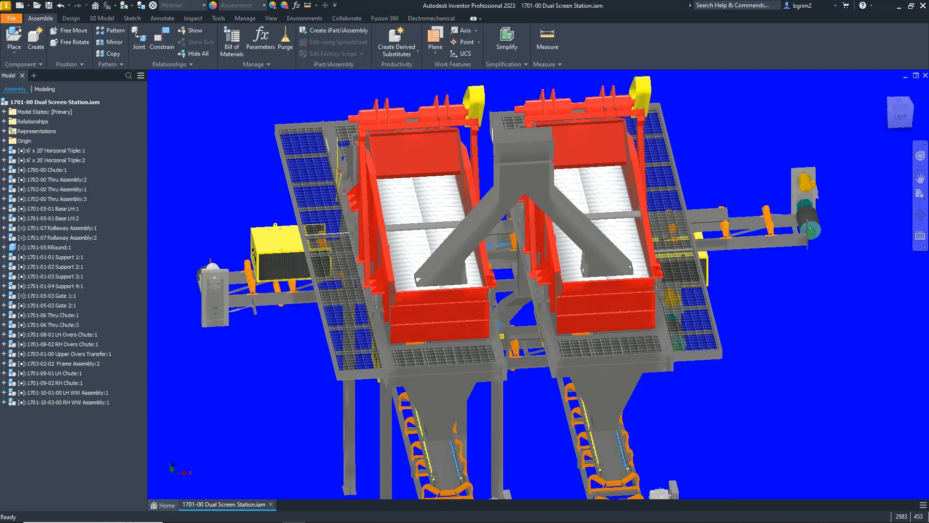
Create a new part from the Standard (in).ipt template and start a 2D sketch on the XY plane.
click(19, 5)
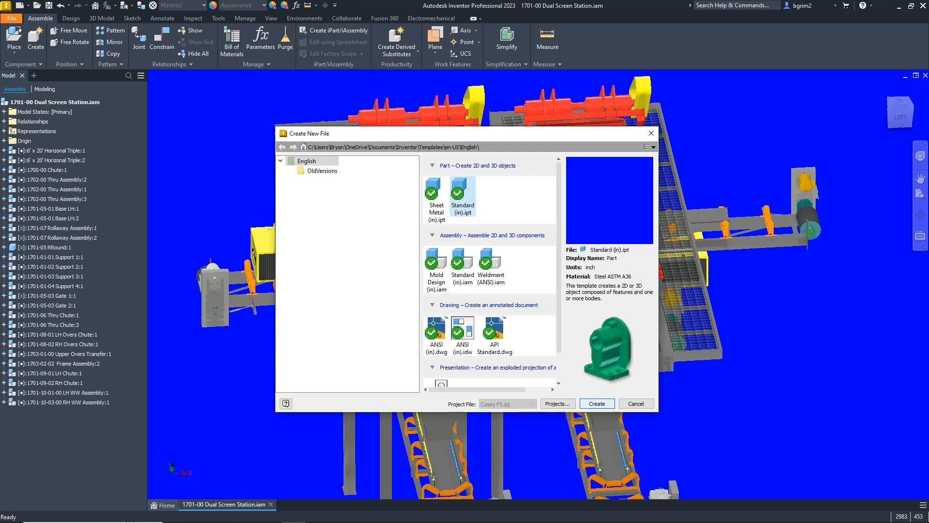
click(597, 403)
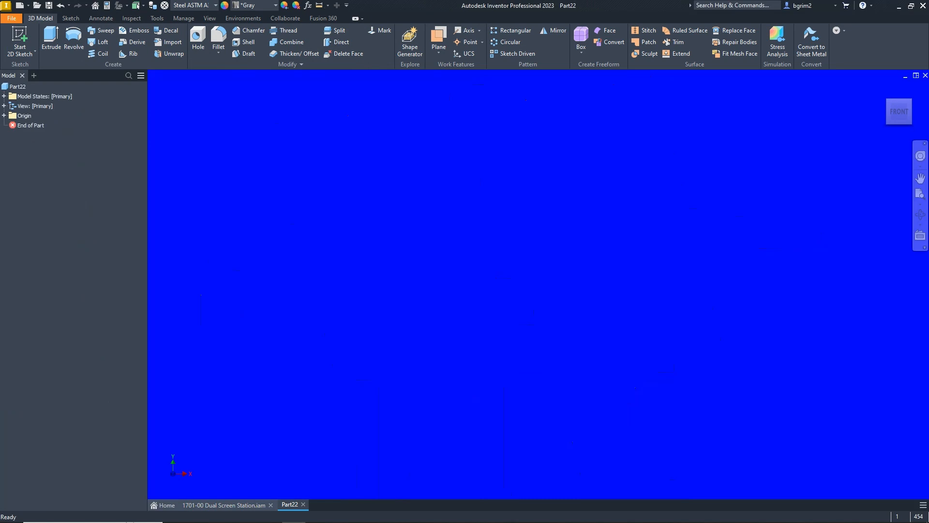
click(19, 39)
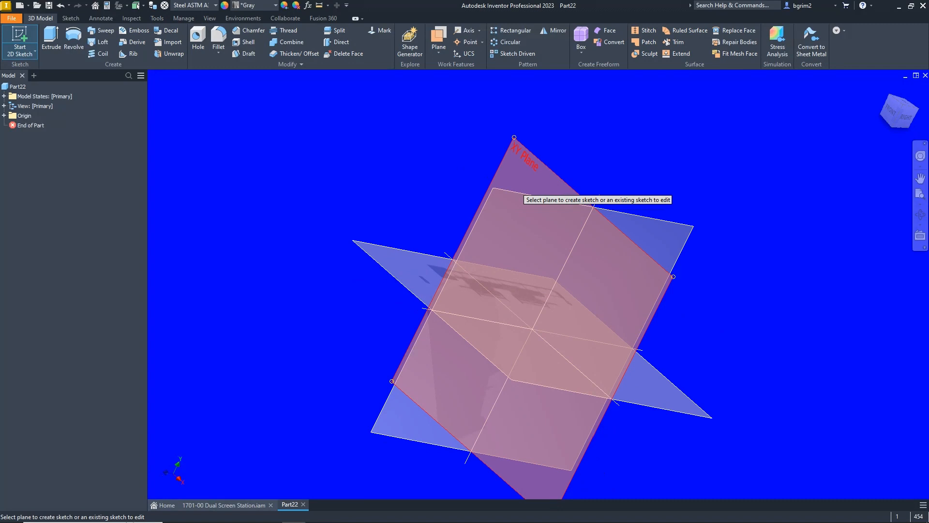
click(577, 198)
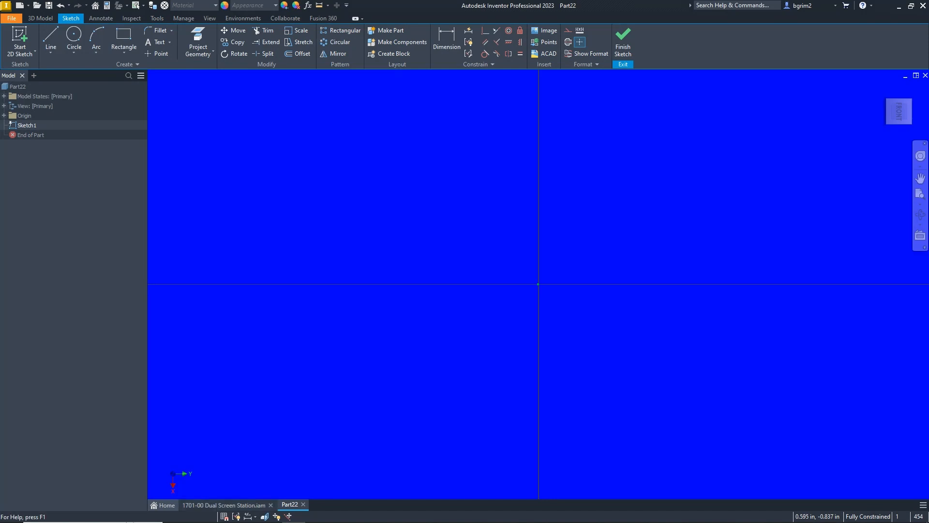
Check the Dual Screen Station assembly, then in the new part's sketch draw a rectangle about 0.68 by 0.47 in with one corner at the origin.
click(223, 504)
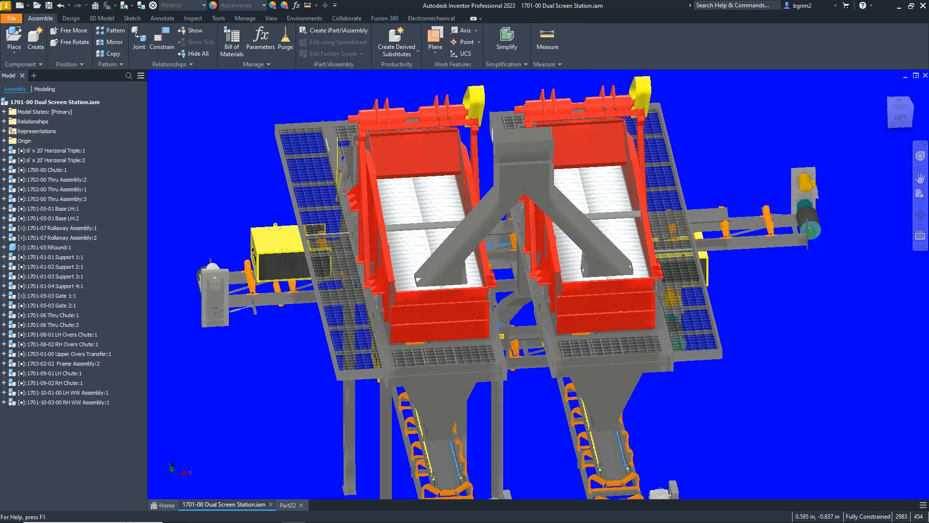
click(288, 505)
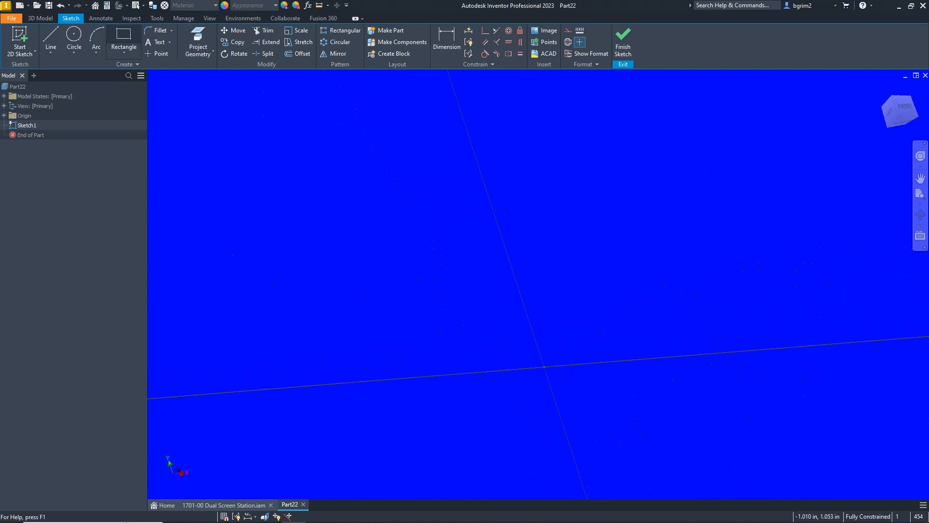
click(124, 38)
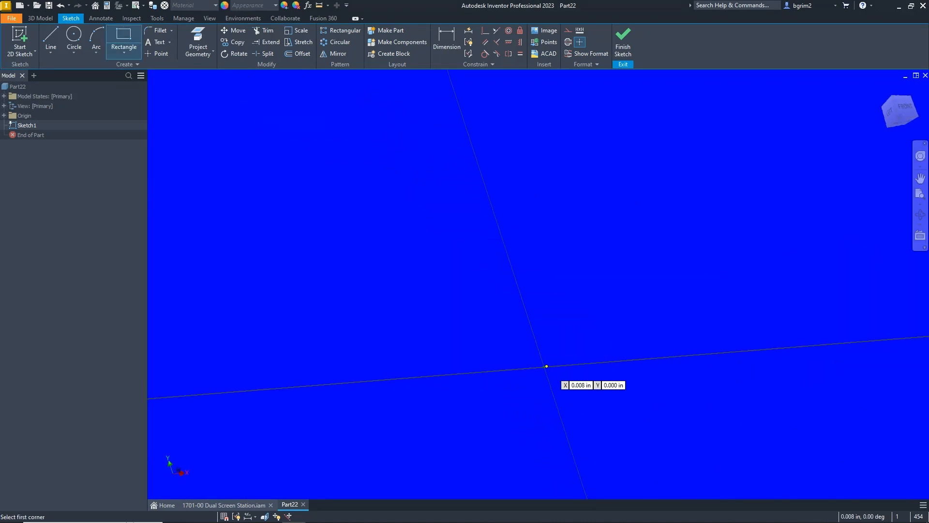
click(547, 366)
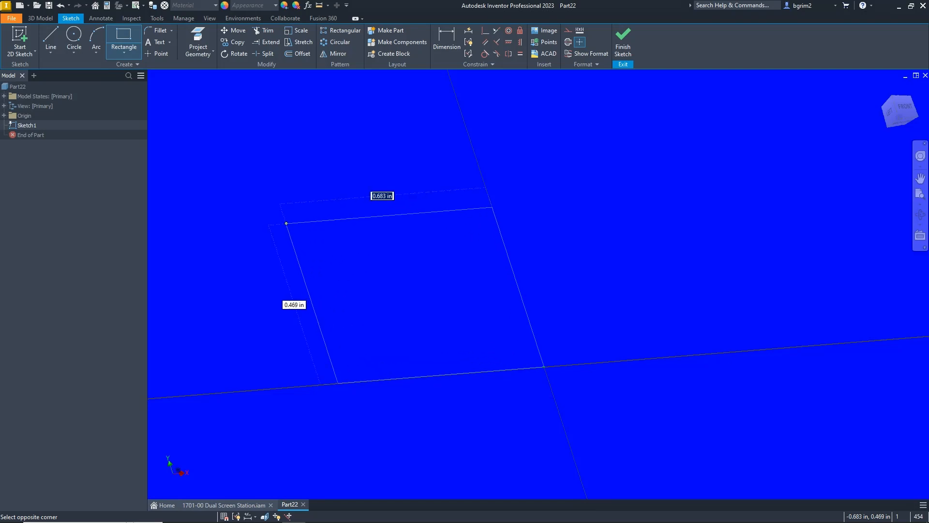
click(286, 223)
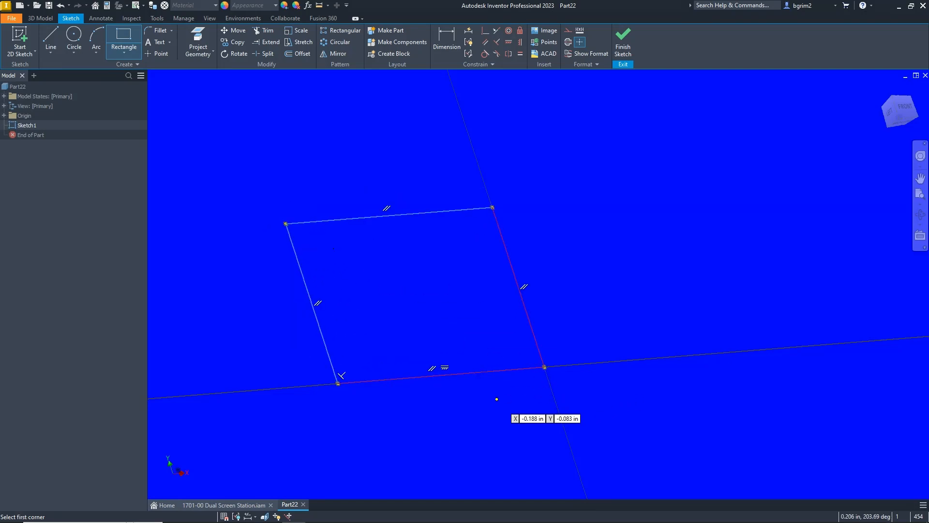
Dimension the rectangle 35 in wide and 35 ft tall.
key(d)
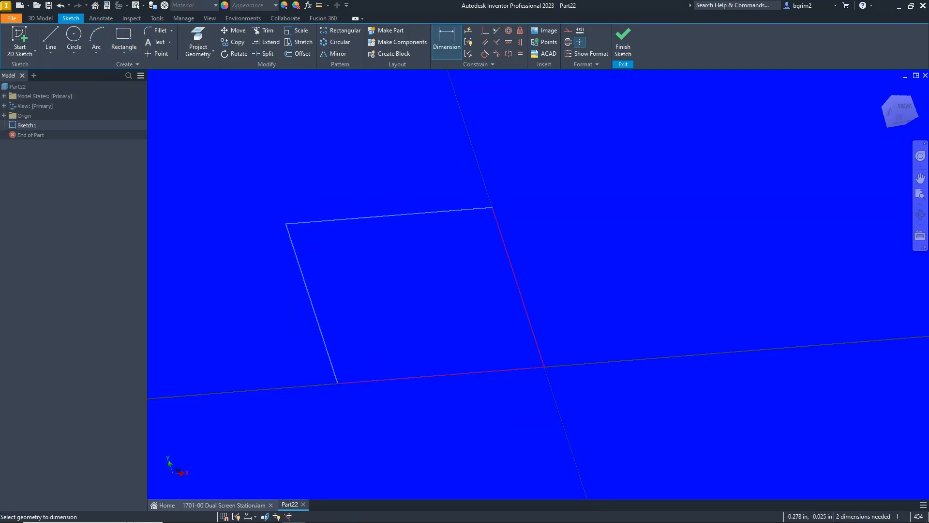
click(458, 376)
click(452, 390)
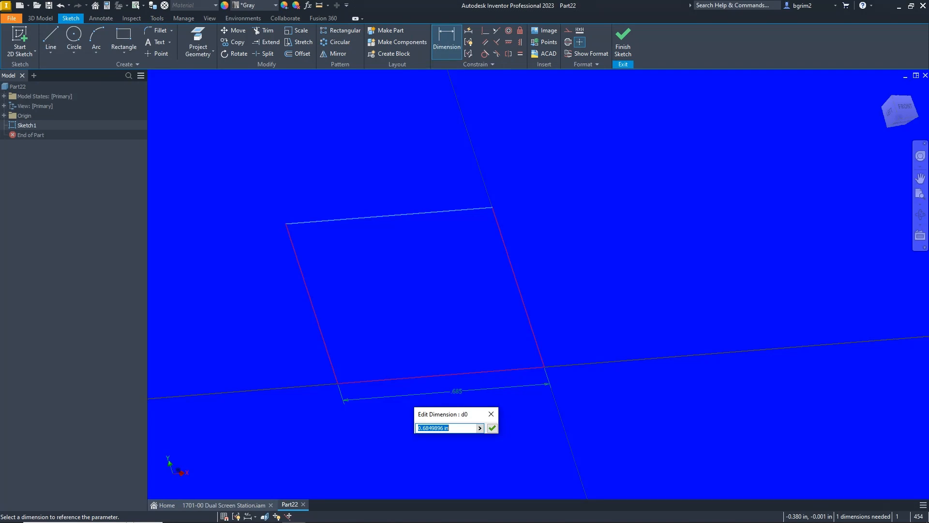
text(35)
key(Return)
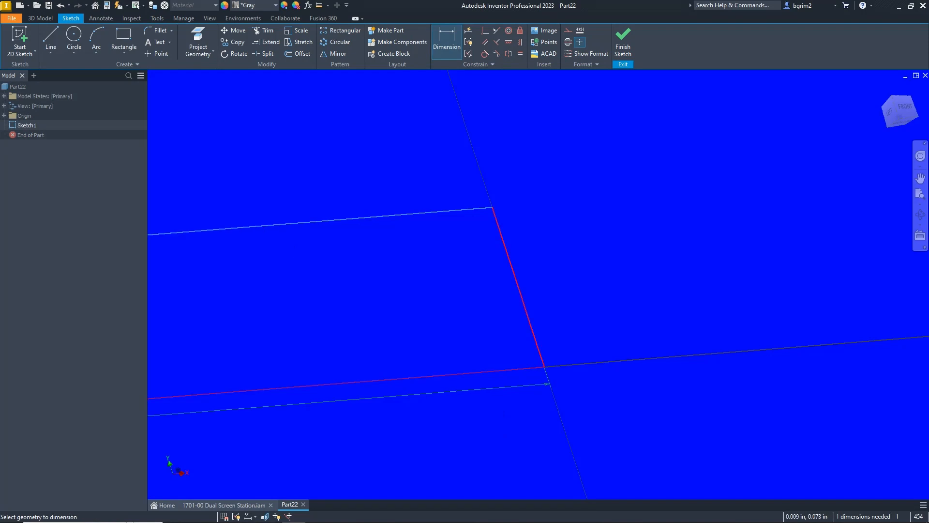
click(534, 334)
click(552, 338)
text(35)
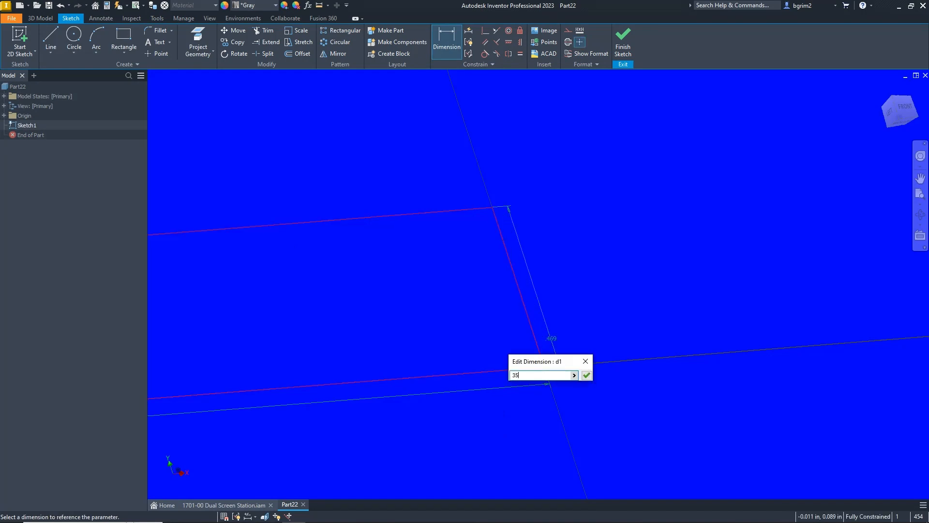
key(Return)
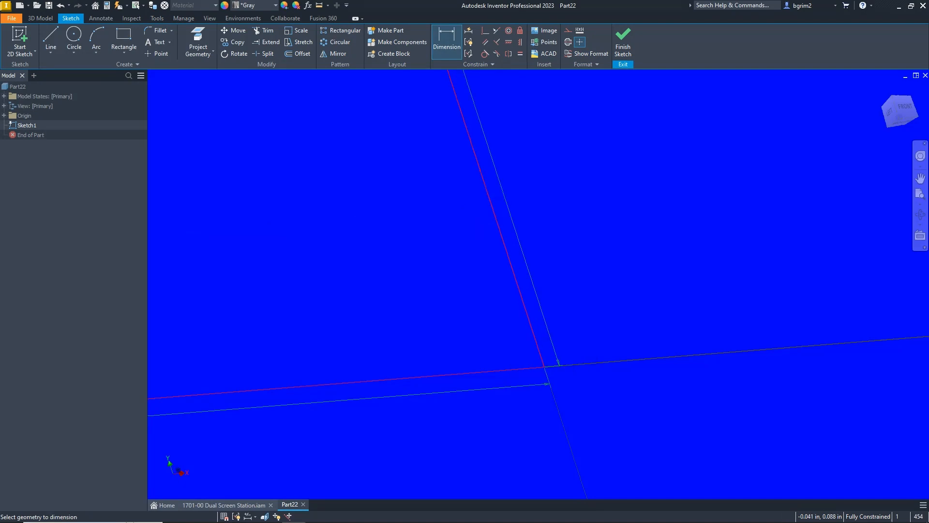
Move the rectangle's width and height dimensions outward, clear of its edges.
scroll(511, 341, up, 8)
middle_drag(495, 340, 579, 356)
scroll(578, 356, up, 3)
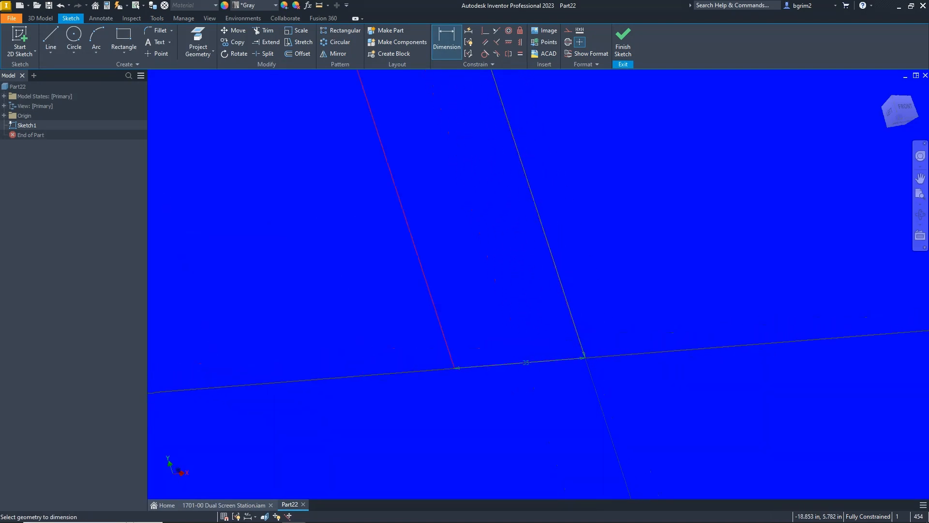
scroll(448, 431, up, 6)
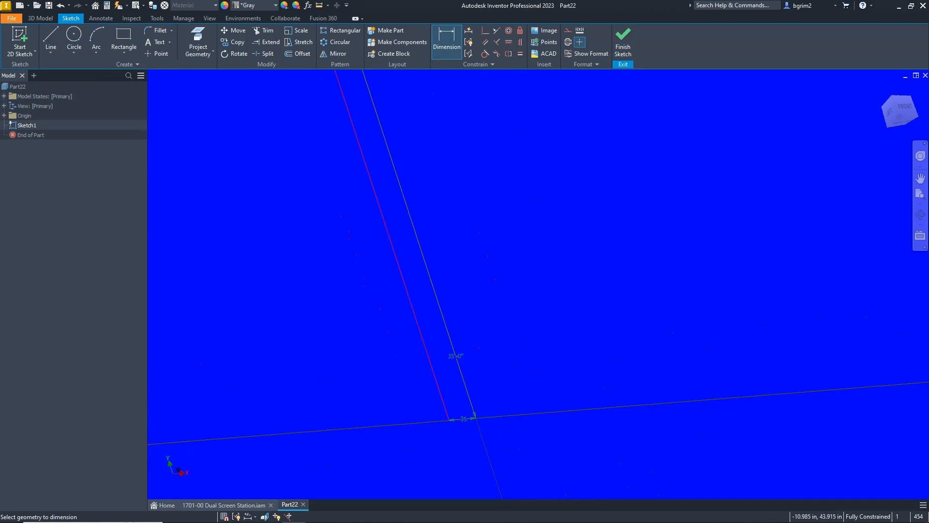
key(Escape)
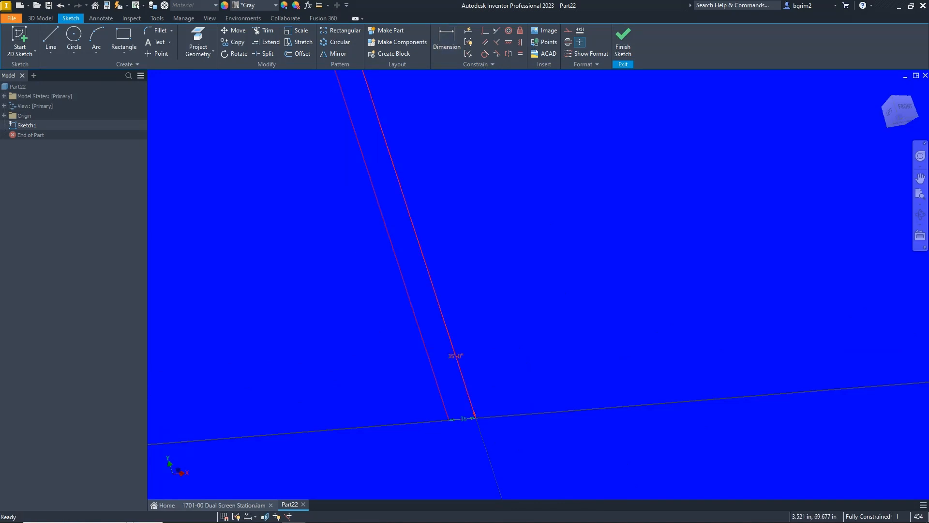
drag(464, 419, 467, 429)
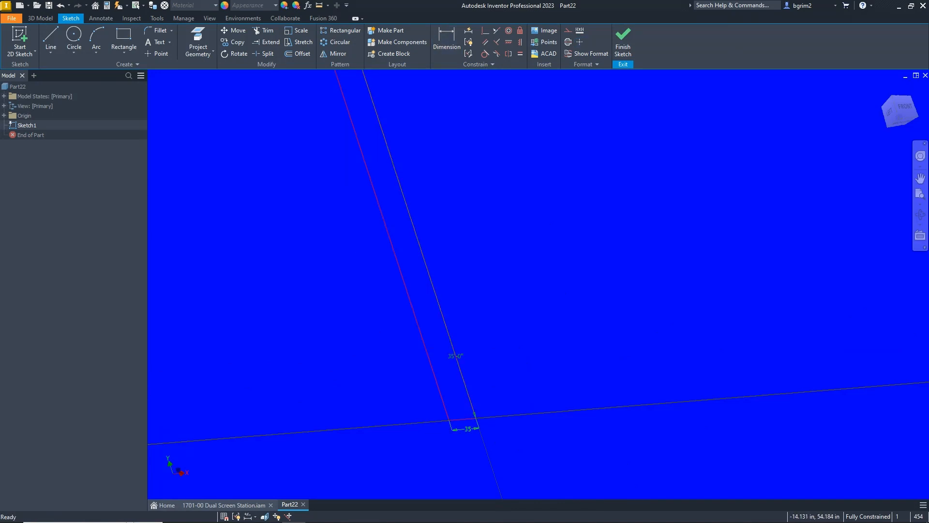
drag(455, 355, 482, 354)
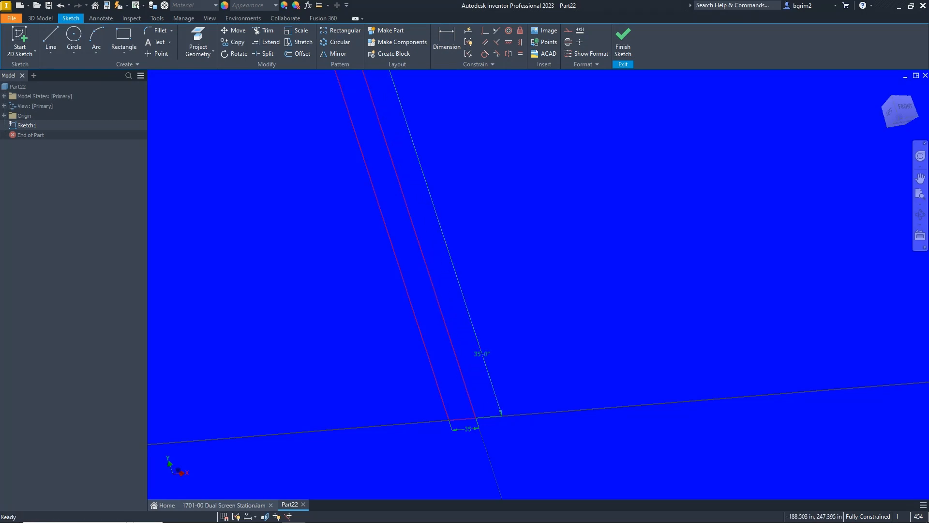
Draw a line straight across the rectangle between its long sides, about 52 in above the bottom edge.
click(51, 40)
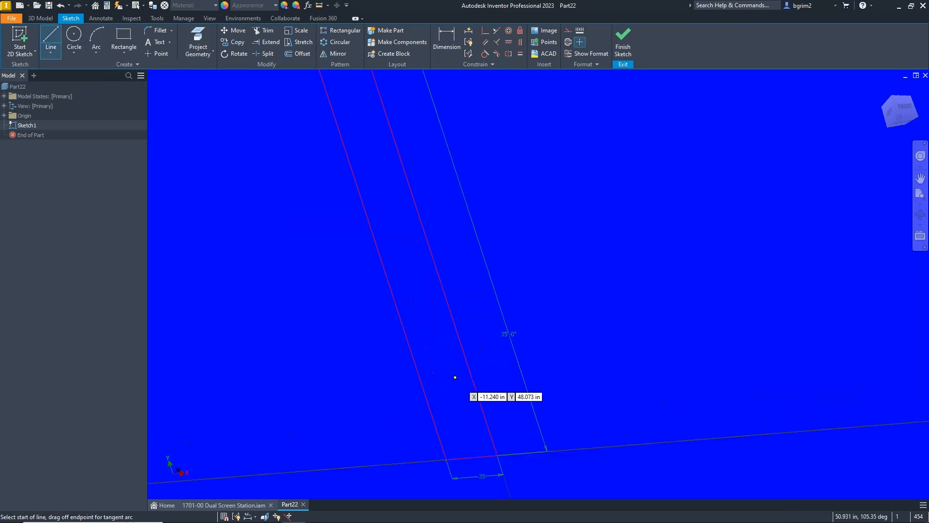
scroll(454, 376, up, 2)
click(469, 369)
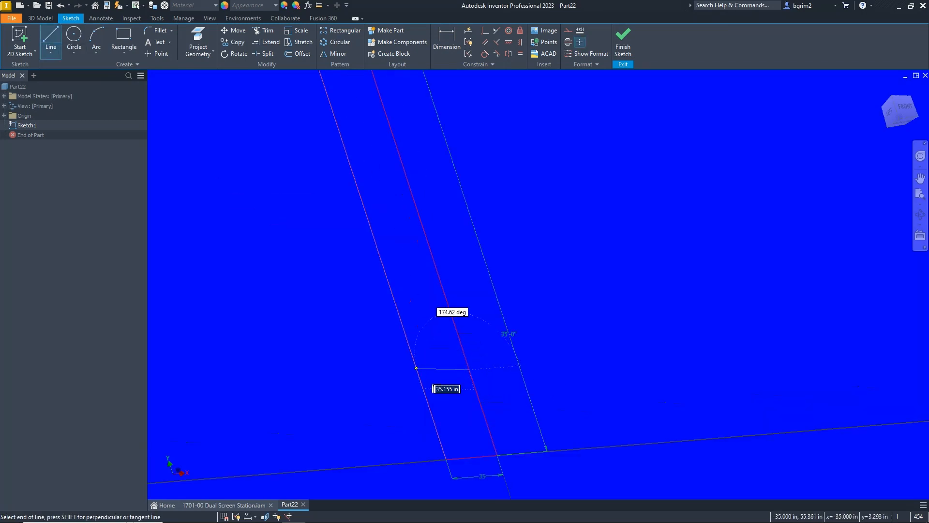
text(35)
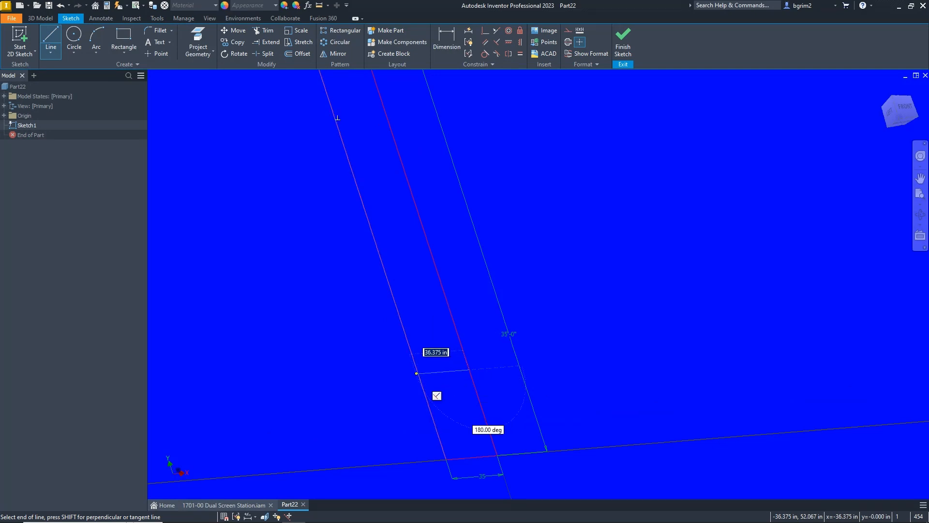
key(Return)
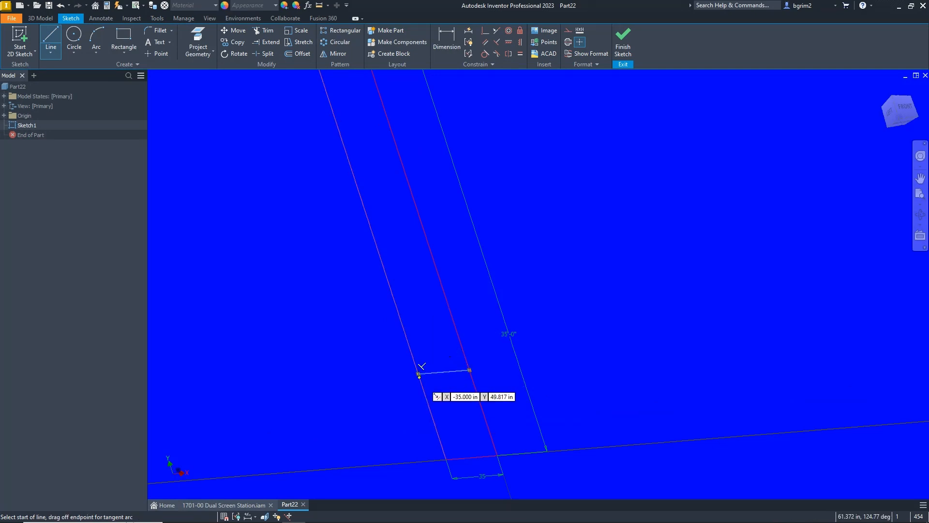
key(Escape)
Dimension the cross line 42 in from the rectangle's bottom edge.
key(d)
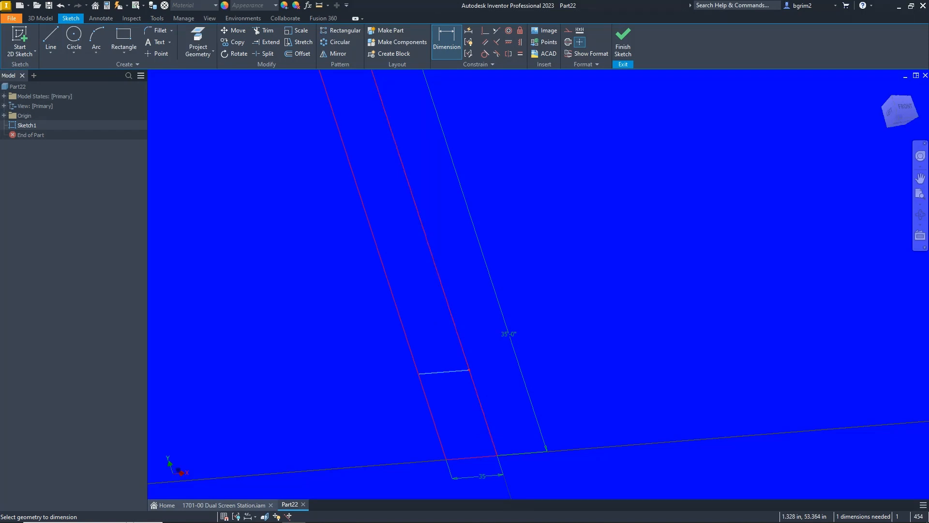
click(497, 454)
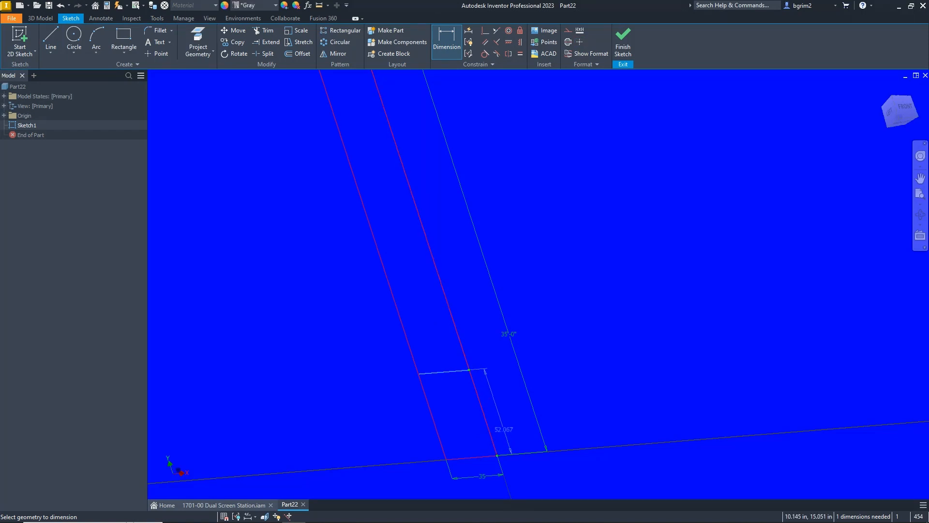
click(504, 429)
text(48)
key(Return)
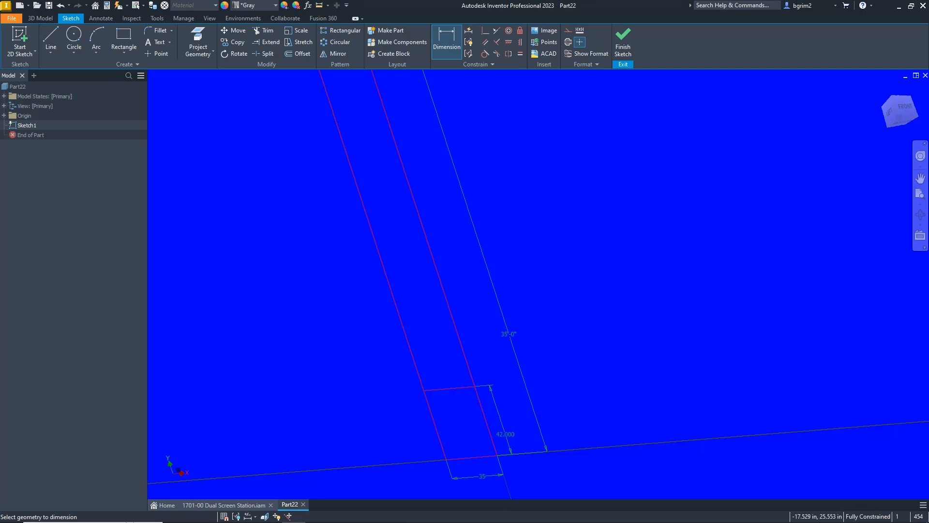
Draw a second line straight across the rectangle between its long sides, about 22 in below the top edge.
scroll(457, 415, down, 5)
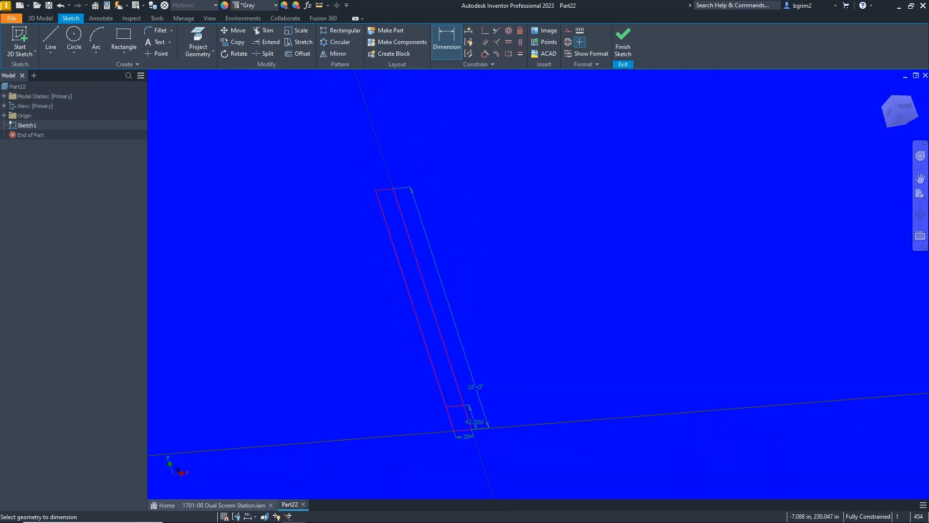
key(l)
scroll(368, 194, up, 3)
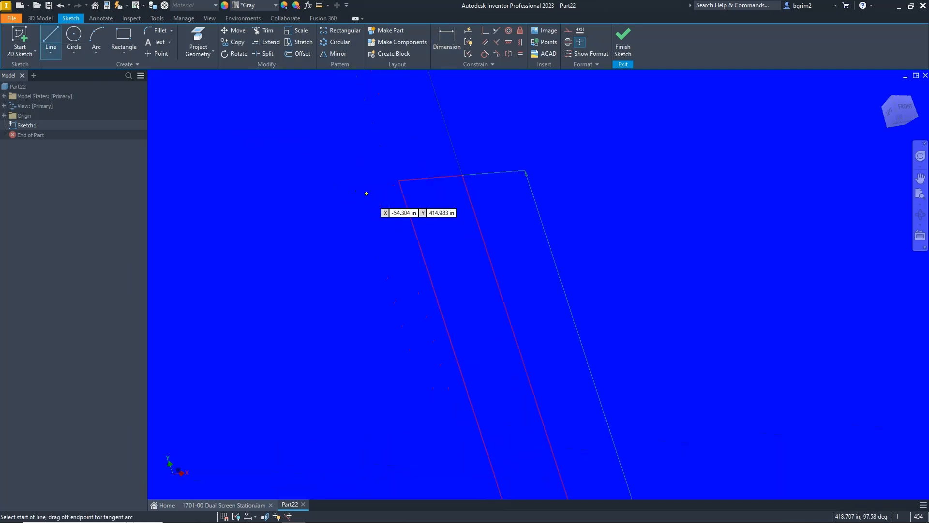
click(412, 226)
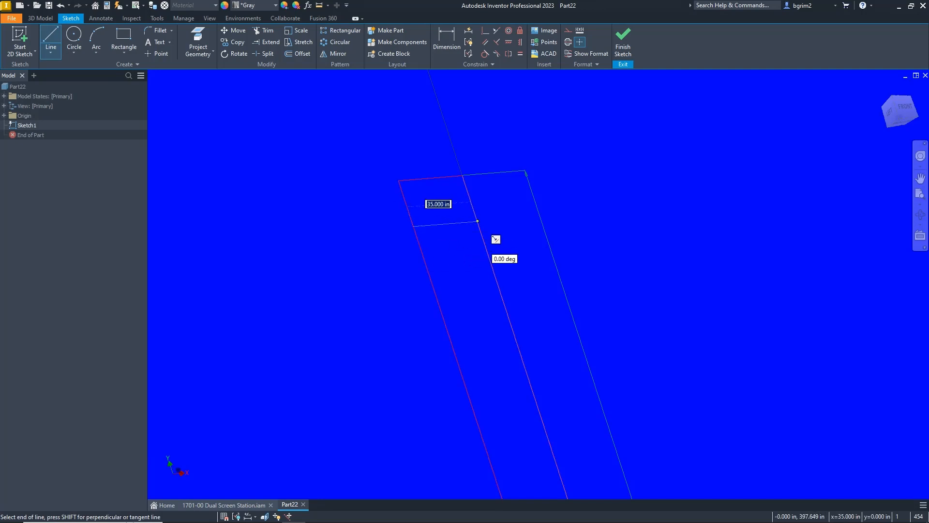
key(Return)
Dimension the upper cross line from the rectangle's top edge, linking its value to the lower line's 42 in dimension.
key(d)
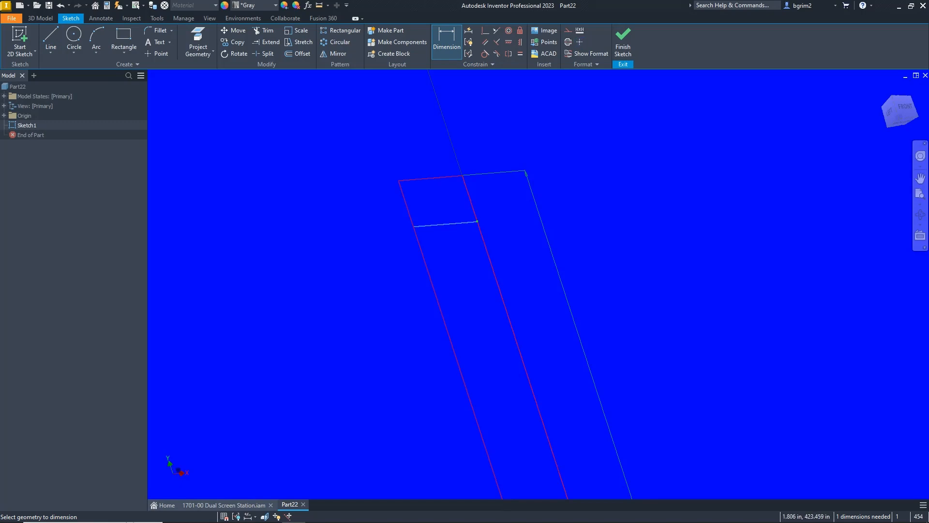
click(494, 172)
click(475, 177)
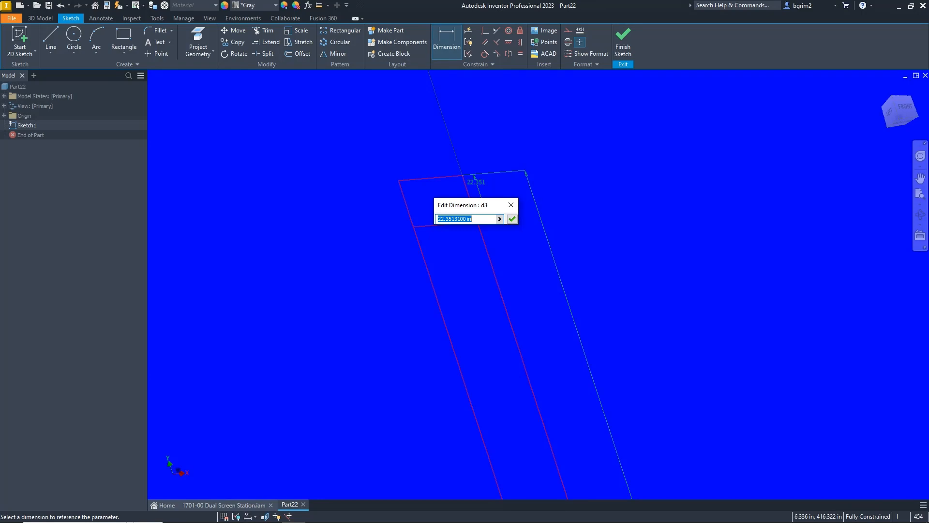
scroll(625, 310, down, 5)
scroll(648, 433, up, 4)
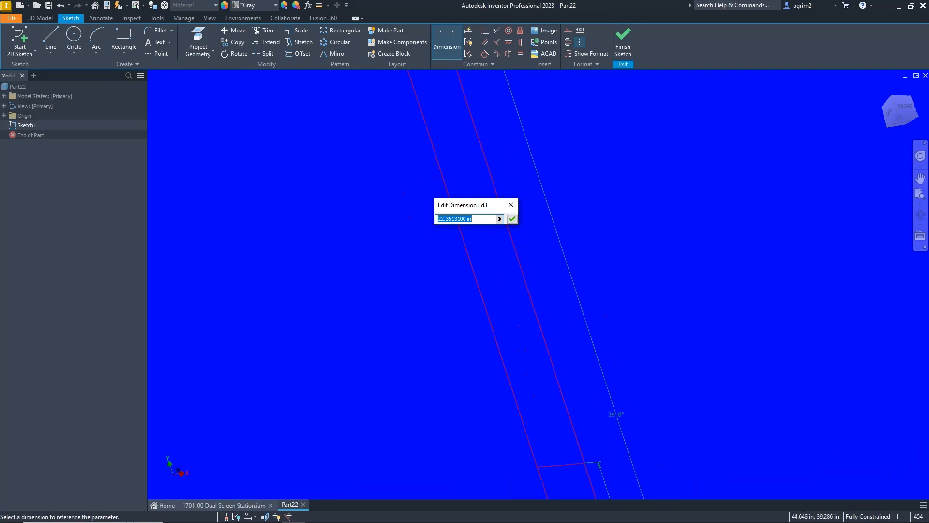
key(Return)
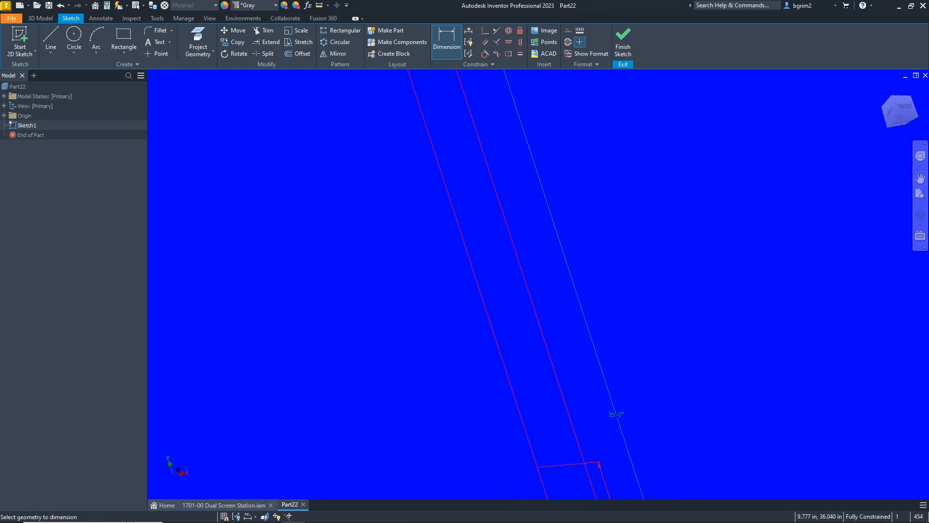
Switch to the 1701-00 Dual Screen Station assembly to view it.
scroll(456, 389, down, 4)
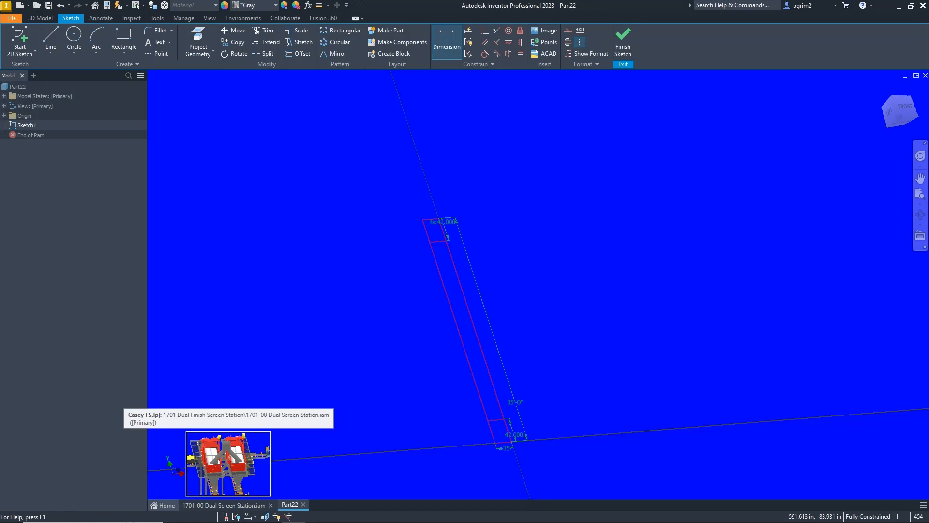
click(224, 504)
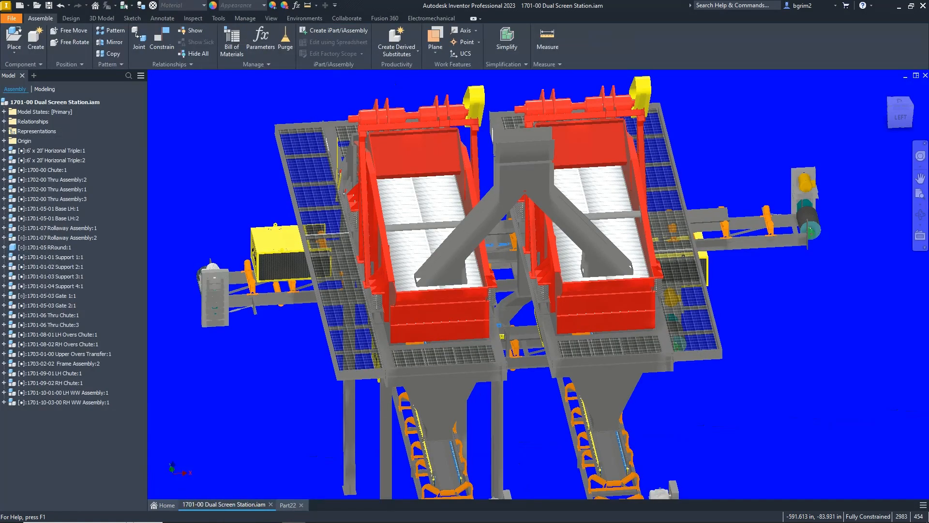
click(329, 290)
shift+middle_drag(329, 290, 382, 291)
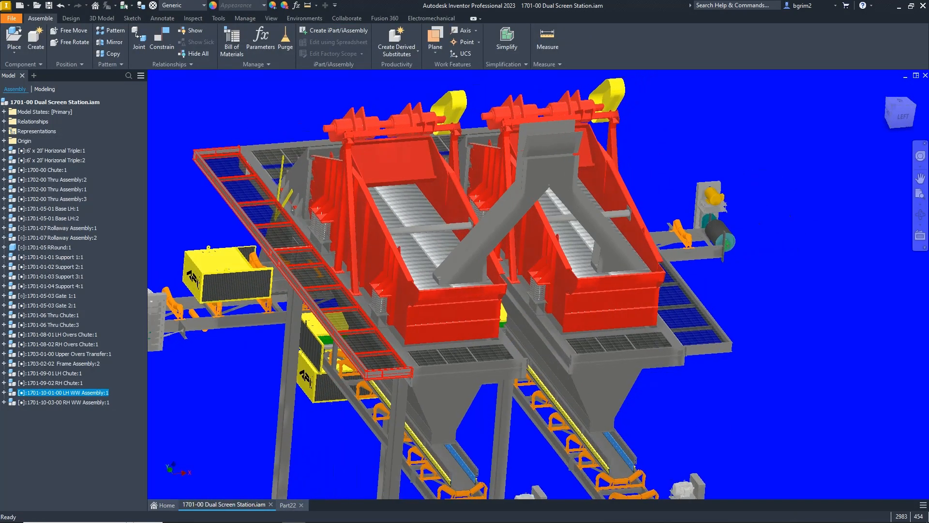
scroll(334, 339, down, 3)
shift+middle_drag(334, 339, 467, 305)
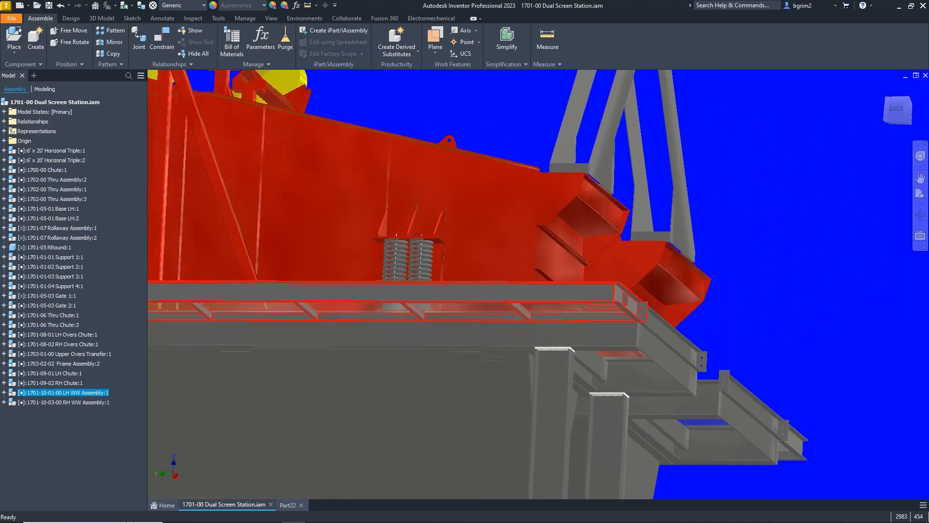
scroll(528, 319, down, 4)
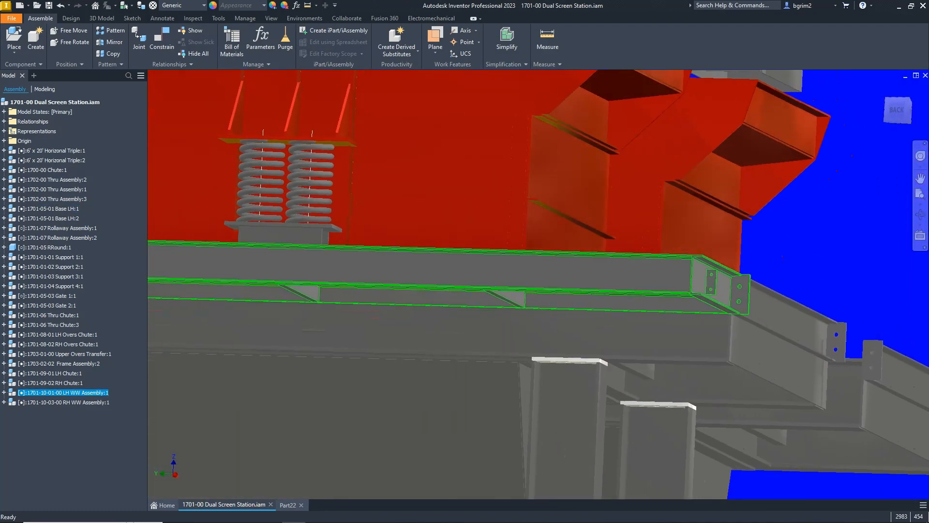
shift+middle_drag(504, 290, 692, 299)
scroll(525, 312, up, 2)
scroll(526, 311, up, 2)
scroll(522, 299, up, 2)
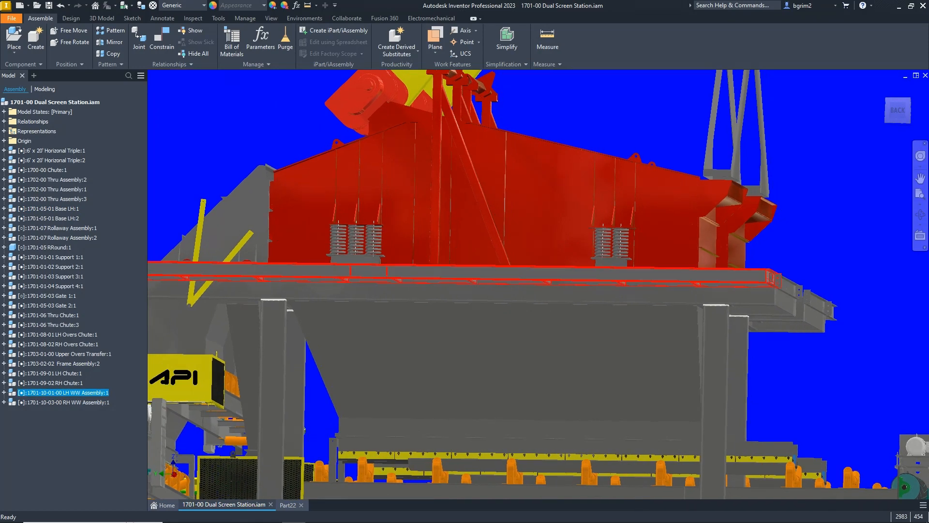
shift+middle_drag(691, 295, 651, 302)
mouse_move(774, 303)
shift+middle_down()
mouse_move(817, 308)
mouse_move(775, 306)
shift+middle_up()
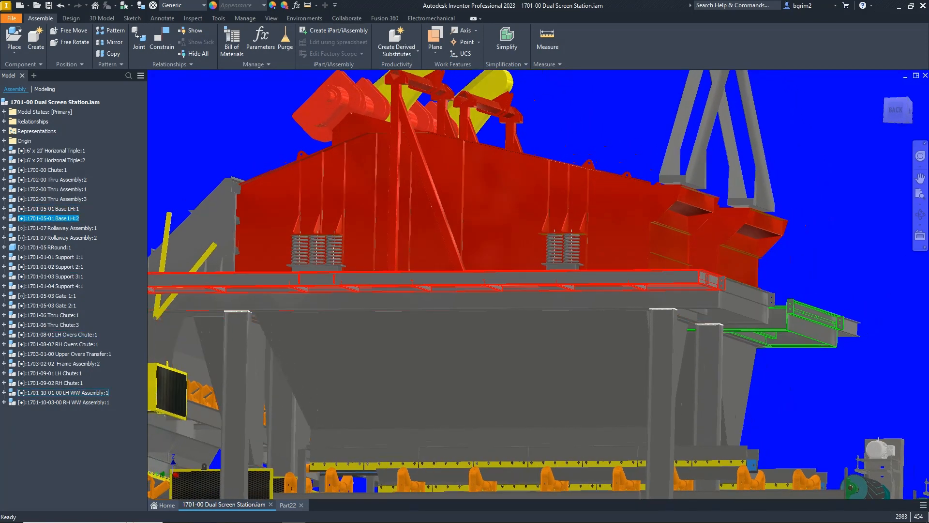
Open the 1701-10-01 LHS skeleton part from the LH WW Frame of the LH WW Assembly.
click(412, 281)
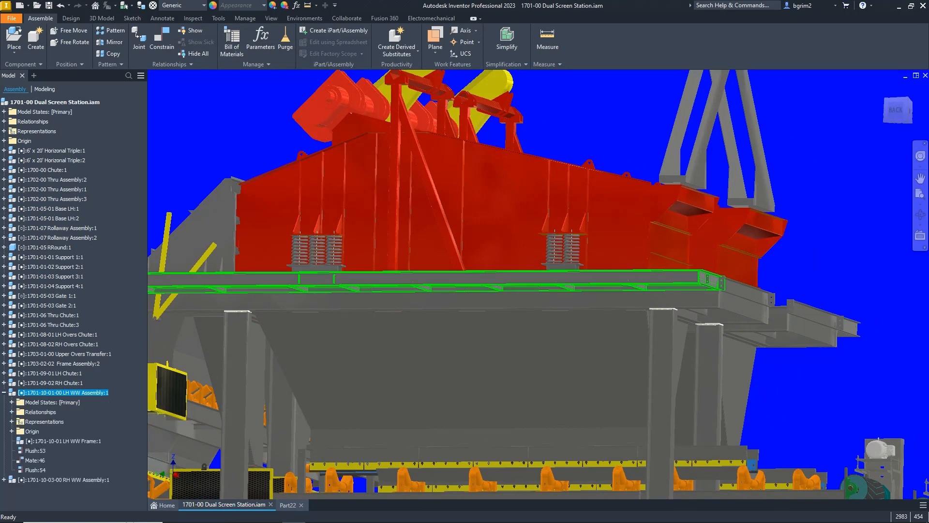
click(54, 363)
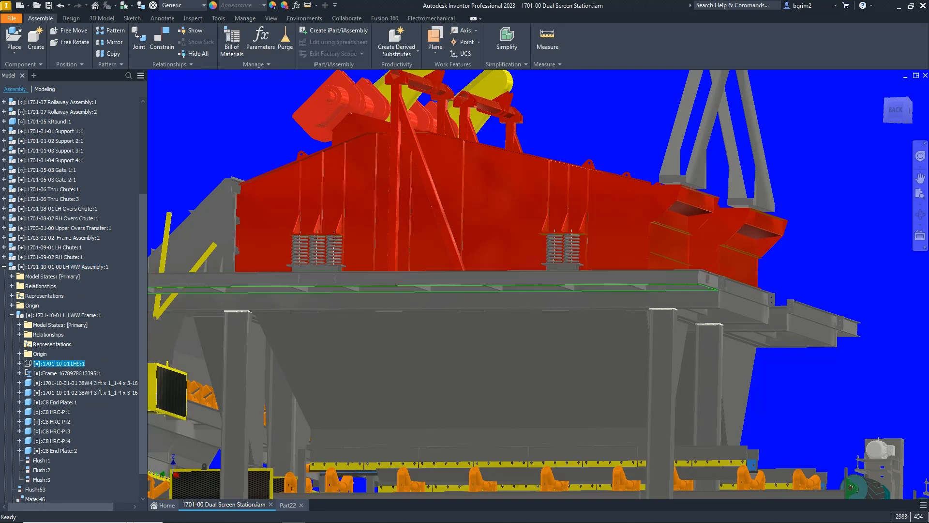
right_click(62, 363)
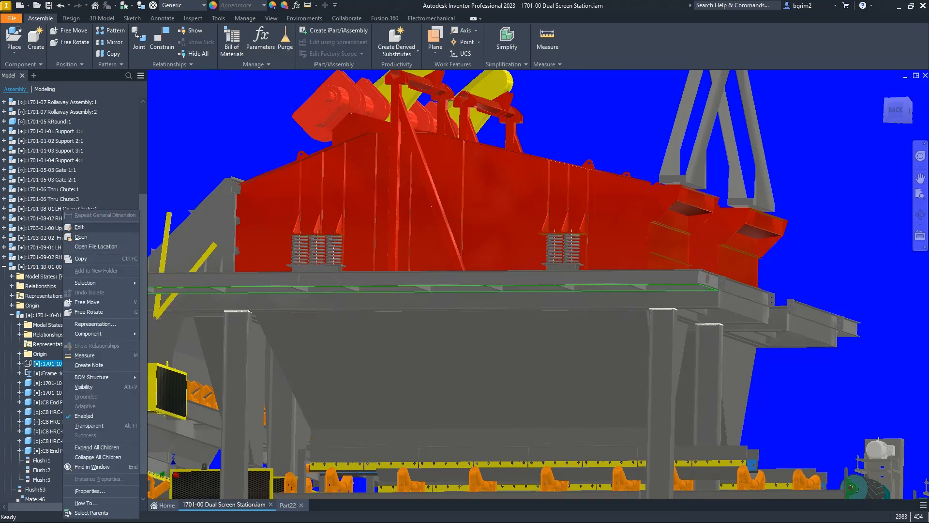
click(81, 237)
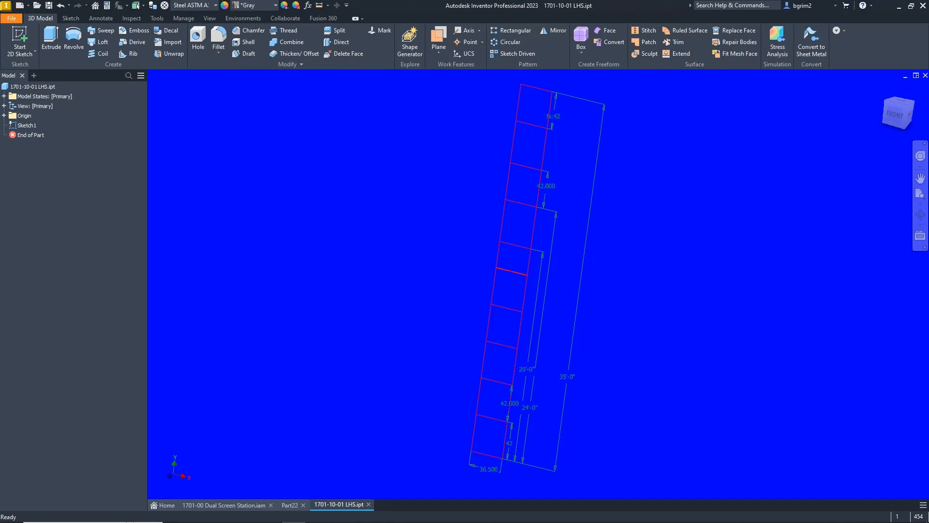
In Part22, draw two lines straight across the rectangle between its long sides, about 282 in and 318 in above the bottom edge.
click(290, 504)
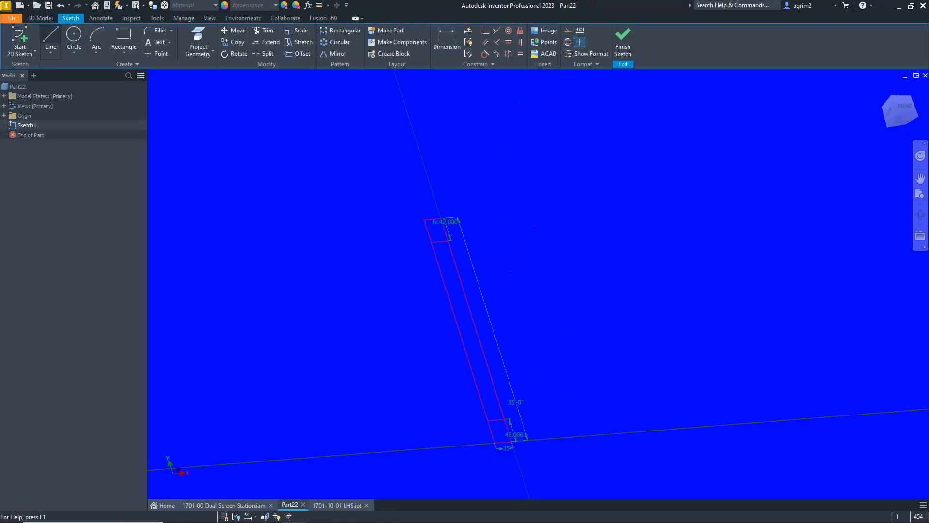
click(51, 40)
scroll(457, 279, up, 3)
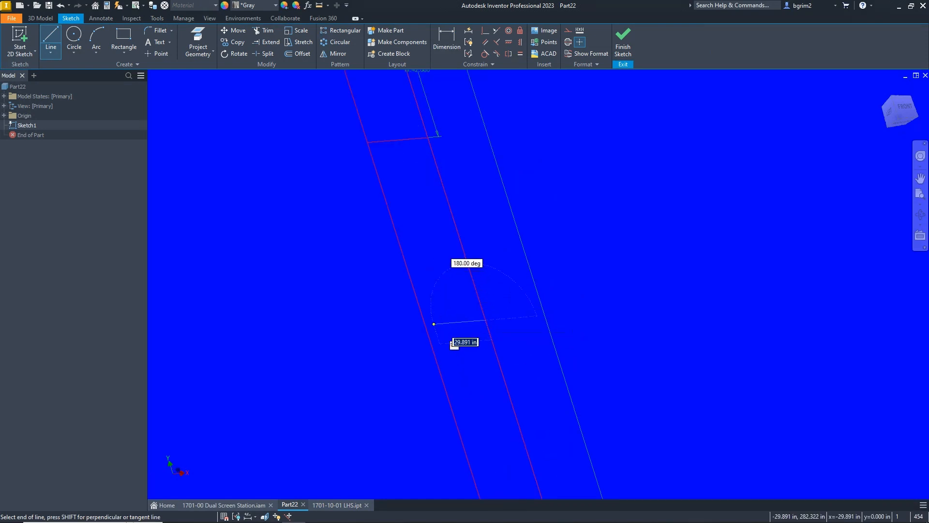
click(425, 324)
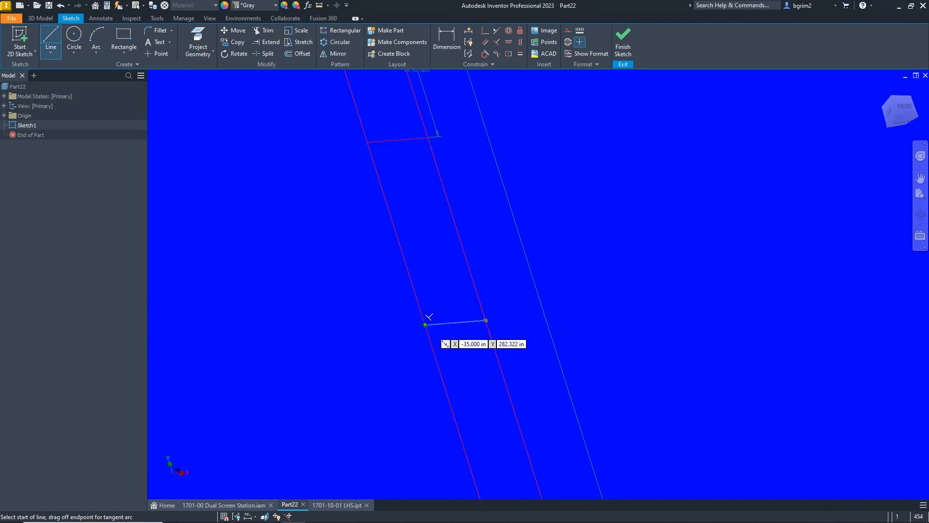
key(Escape)
key(l)
click(404, 260)
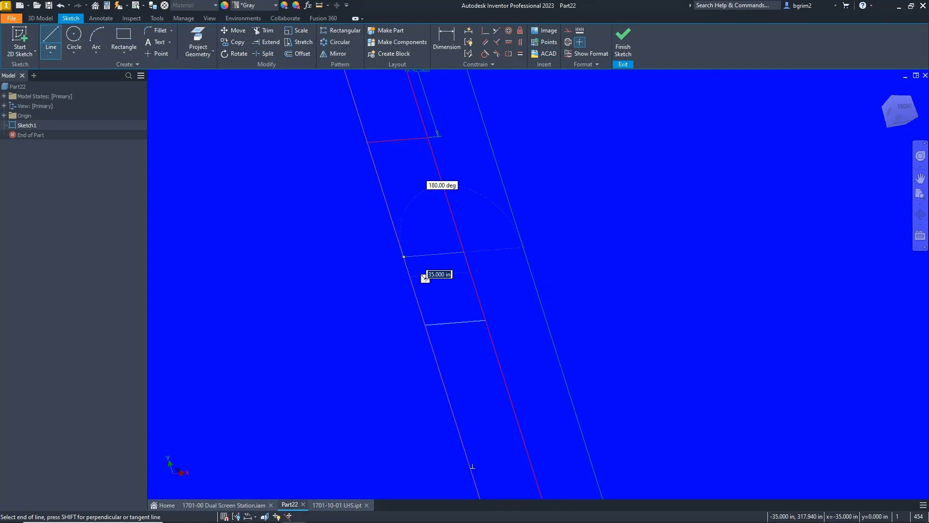
click(463, 252)
key(Escape)
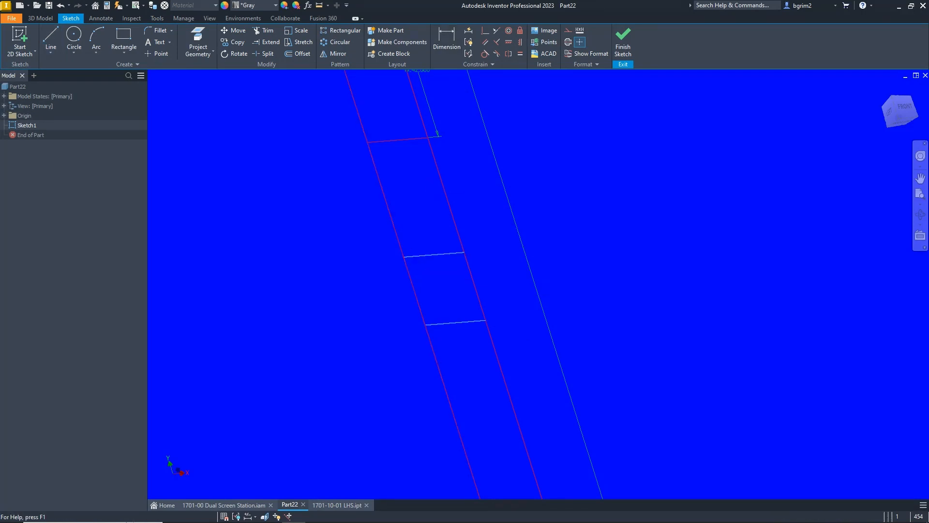
Dimension the lower of the two new cross lines 24 ft from the rectangle's bottom edge.
key(d)
scroll(487, 320, up, 3)
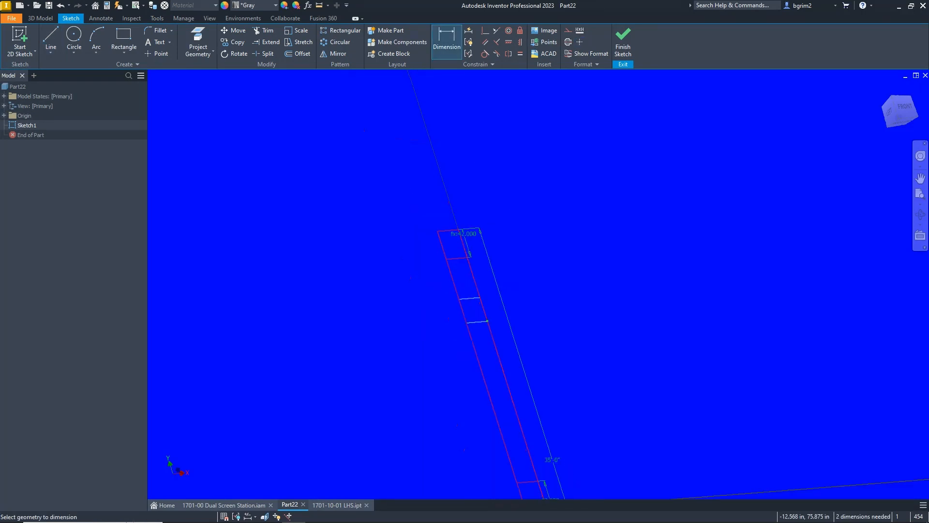
scroll(520, 451, up, 2)
middle_drag(520, 450, 515, 408)
scroll(506, 450, down, 4)
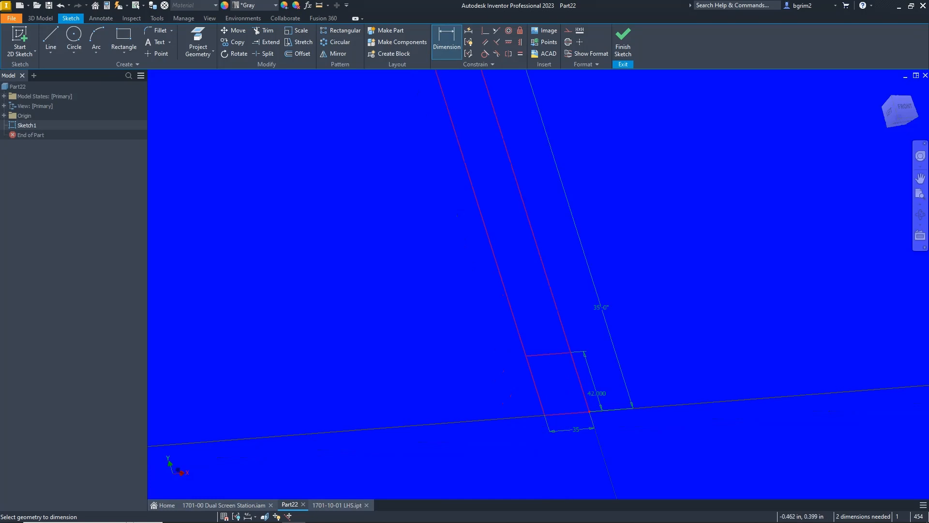
click(573, 412)
click(610, 379)
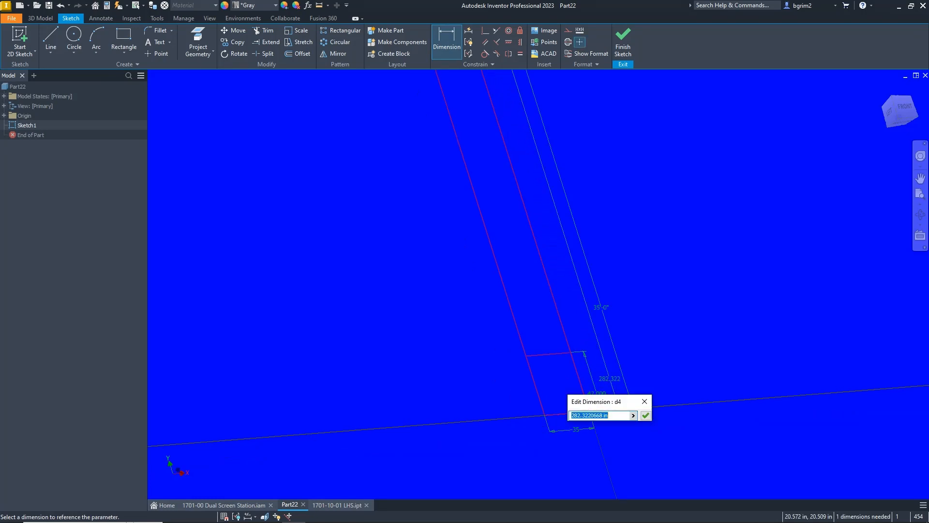
text(24')
key(Return)
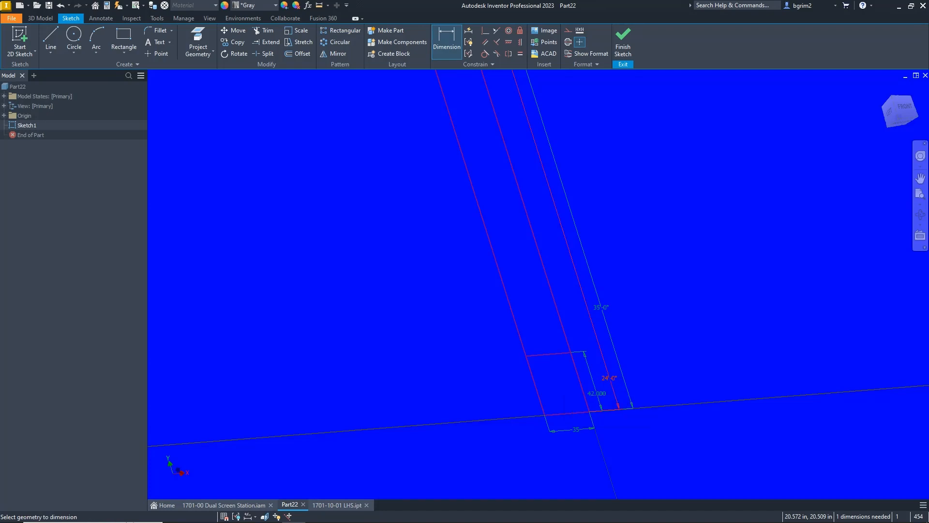
Check the layout in 1701-10-01 LHS and dimension Part22's remaining undimensioned cross line 20 ft from the bottom edge.
scroll(601, 406, down, 3)
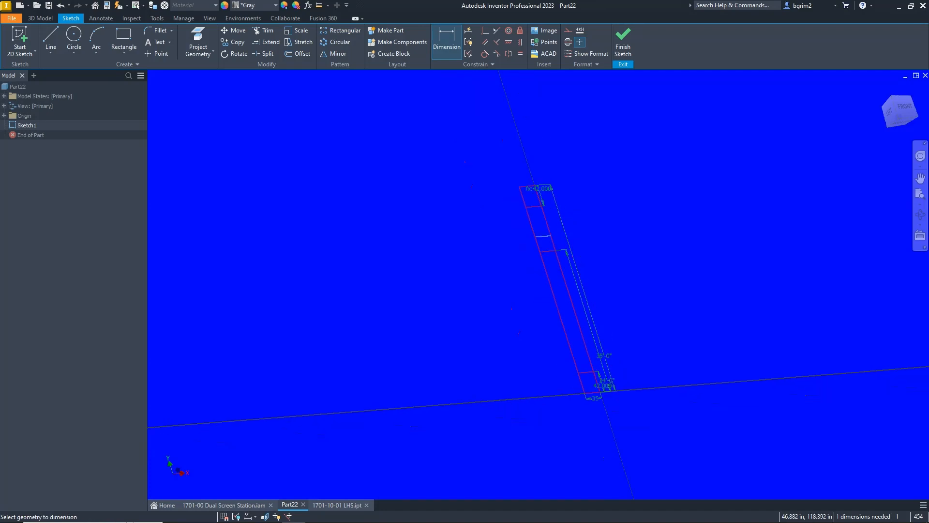
click(337, 505)
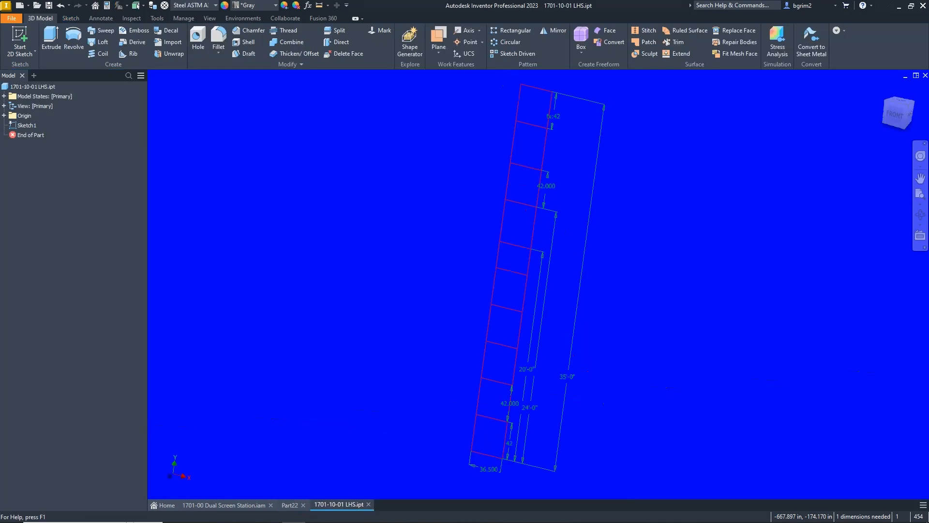
click(290, 505)
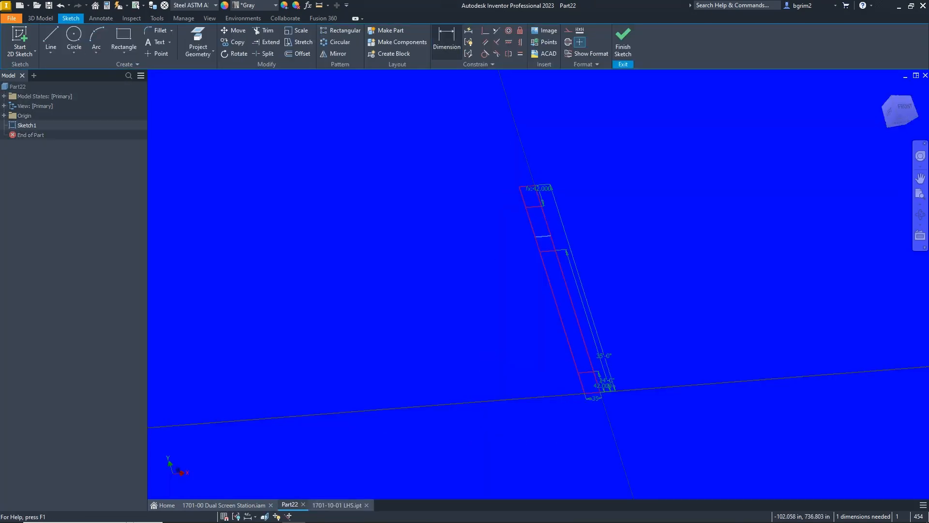
scroll(602, 407, up, 5)
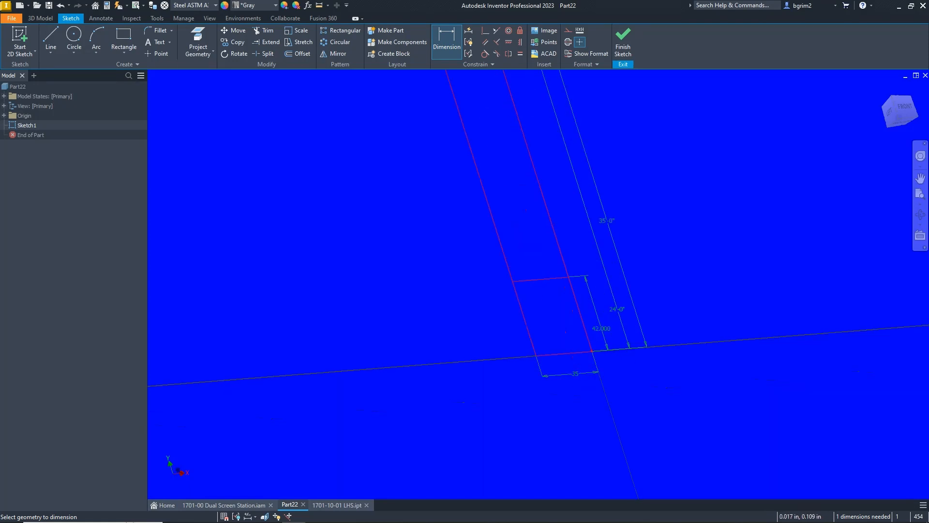
scroll(592, 351, down, 4)
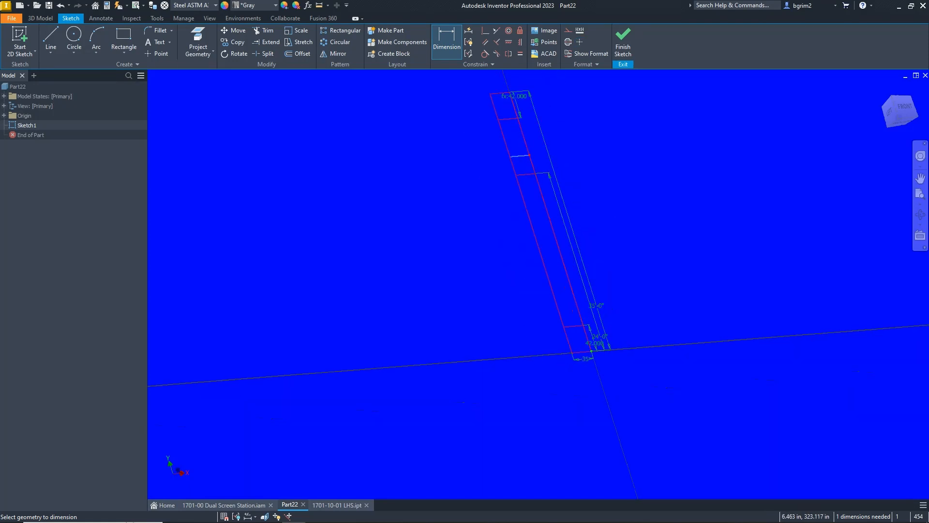
scroll(534, 172, up, 3)
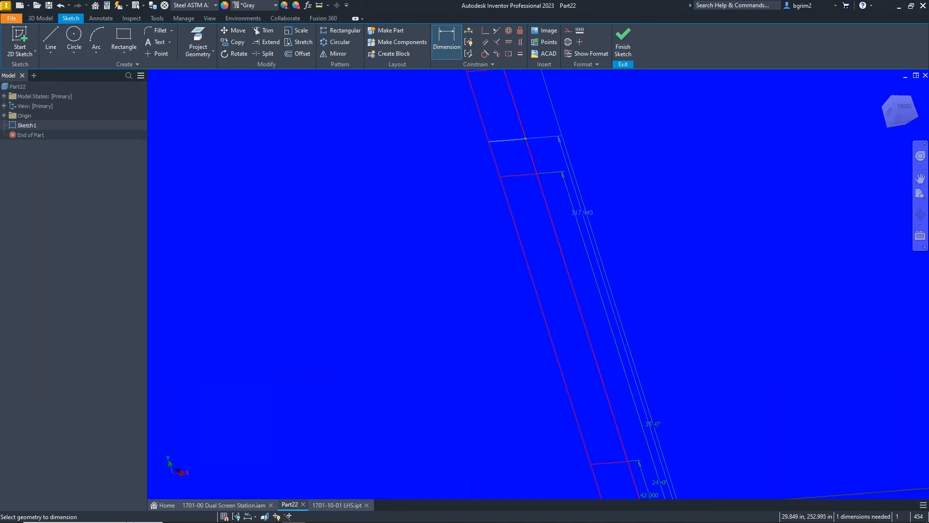
click(611, 224)
text(20')
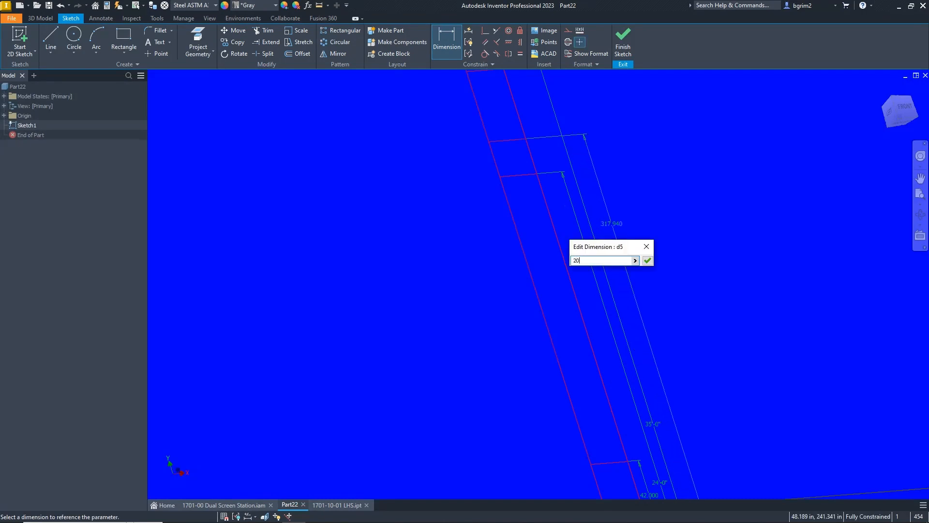
key(Return)
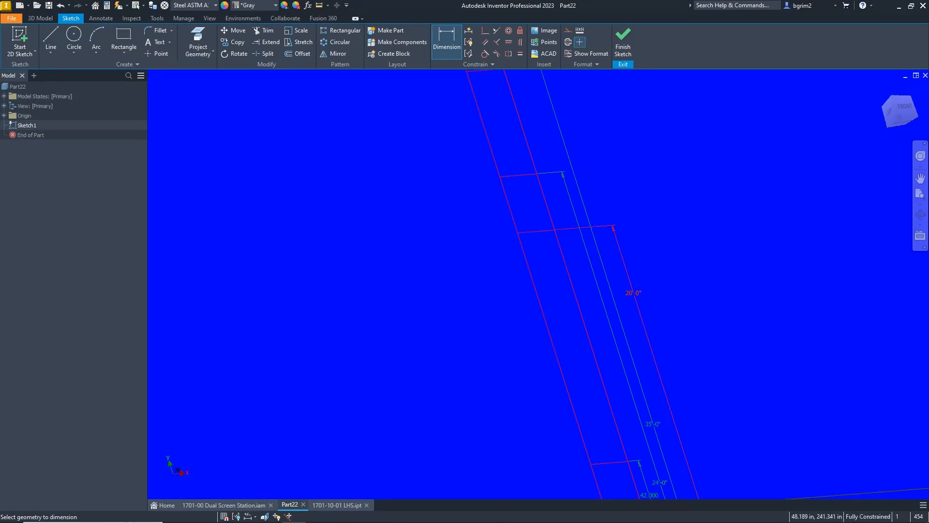
Pattern the lowest cross line up along the rectangle's long side as a rectangular pattern of 5 at 42 in spacing.
scroll(368, 271, down, 2)
shift+middle_drag(329, 286, 354, 305)
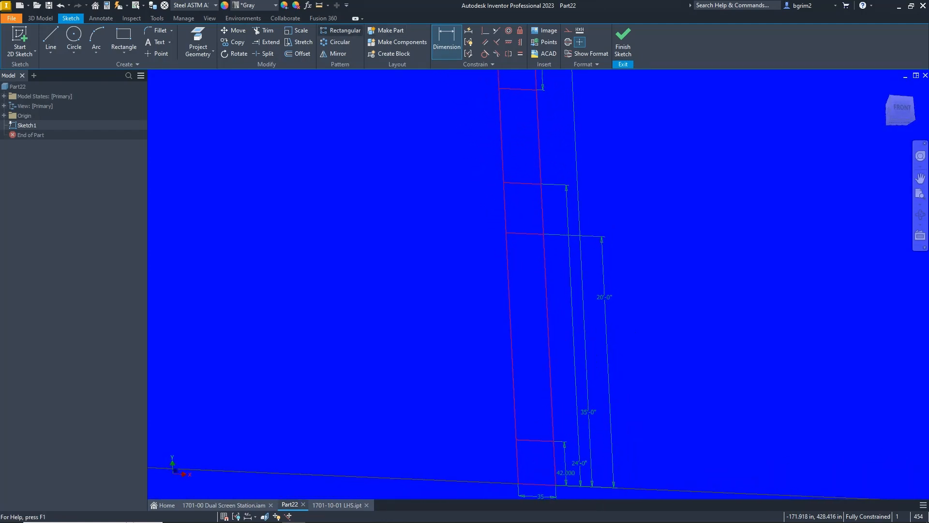
click(340, 31)
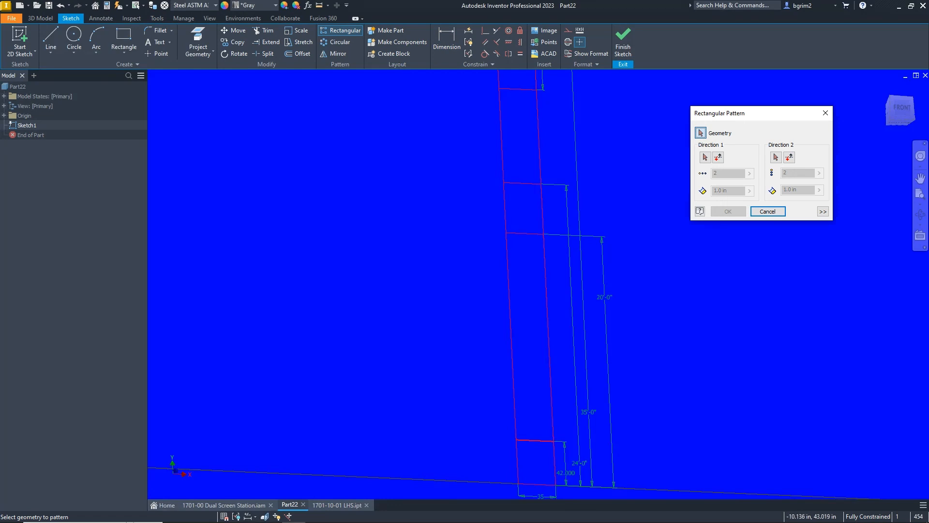
click(525, 440)
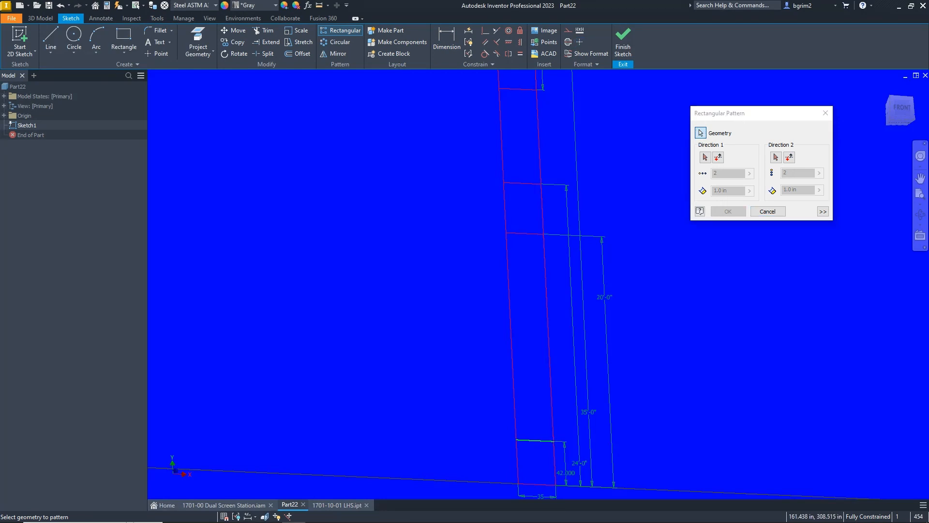
click(704, 157)
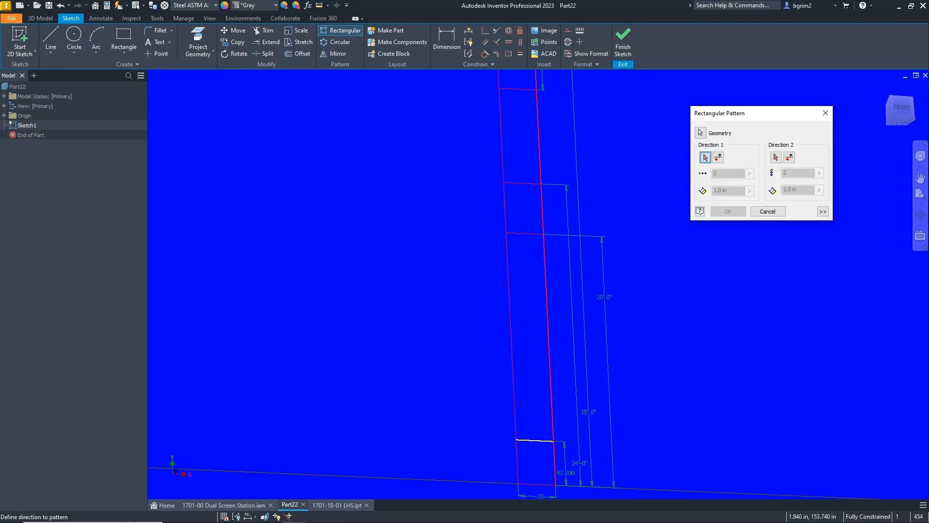
click(549, 324)
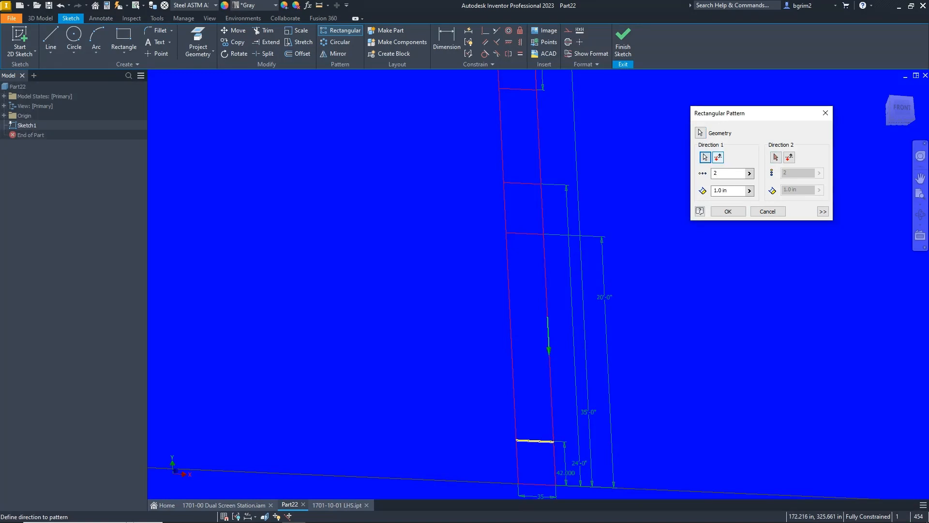
click(718, 157)
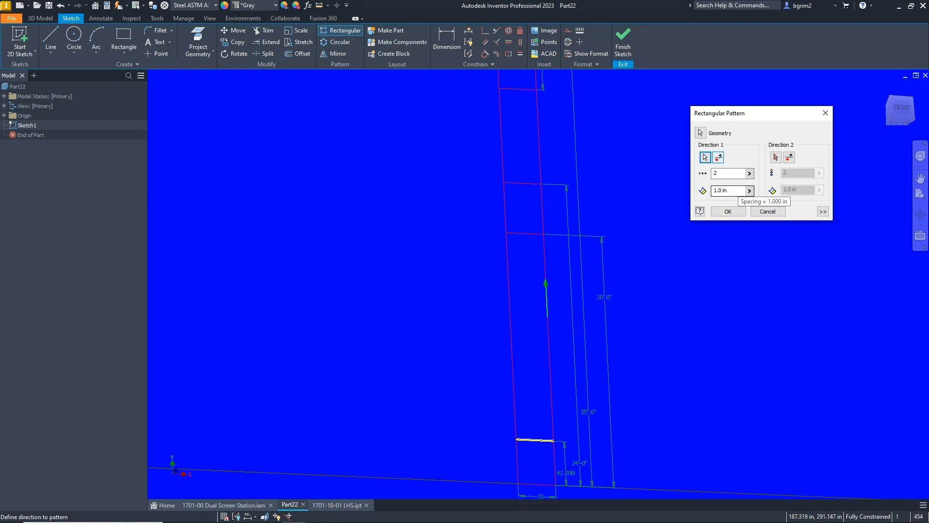
click(749, 190)
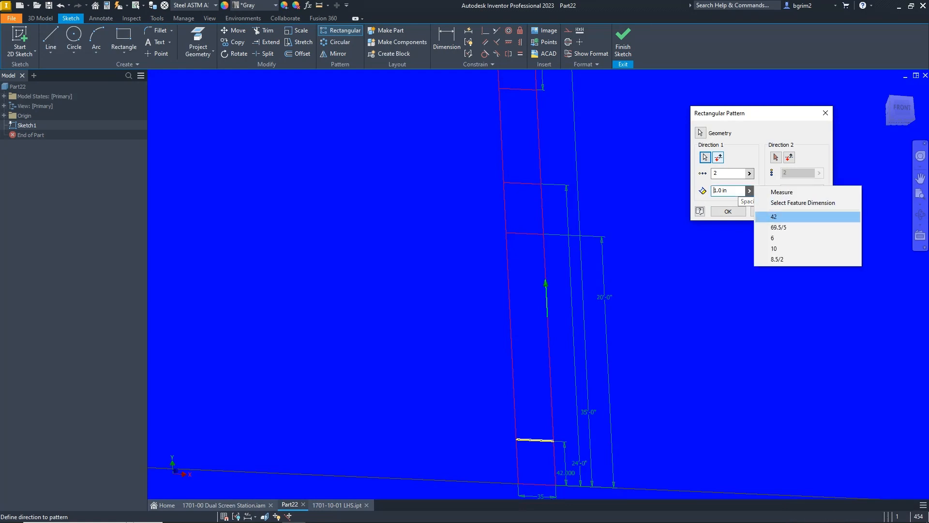
click(774, 216)
click(749, 173)
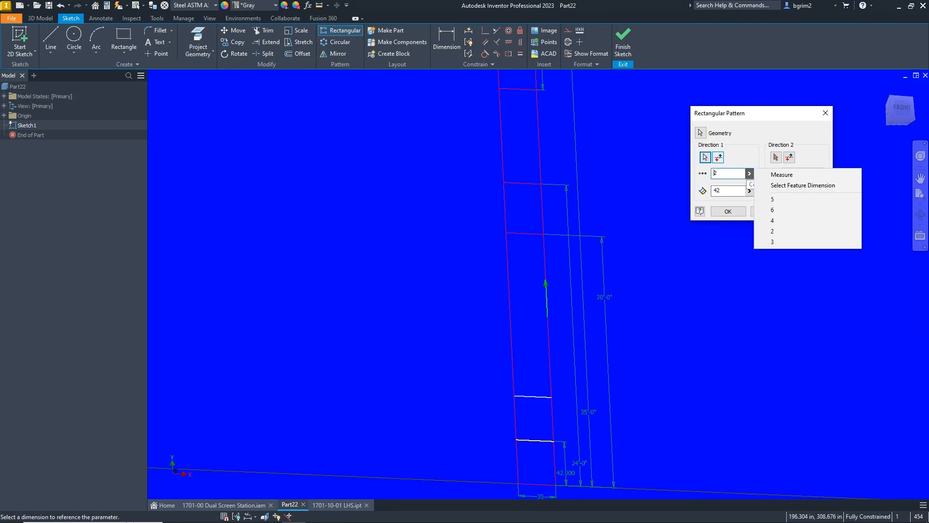
click(775, 199)
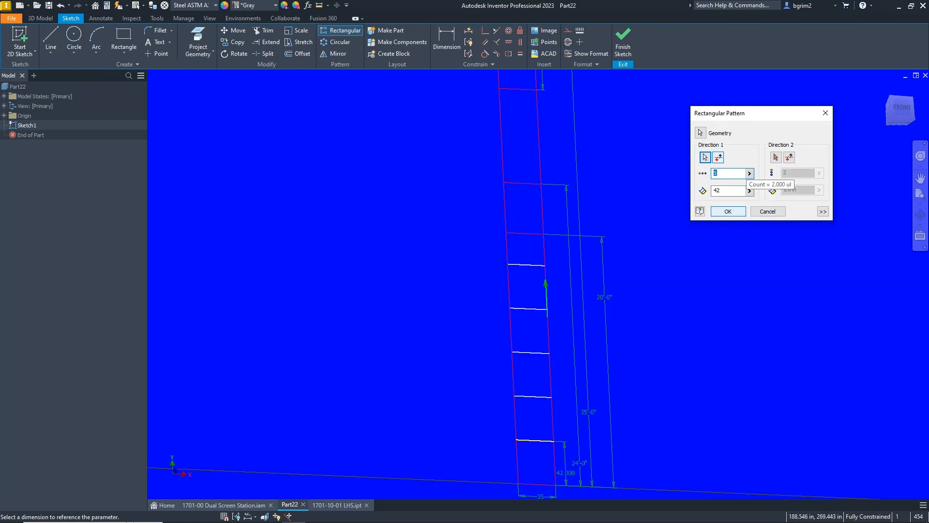
click(728, 211)
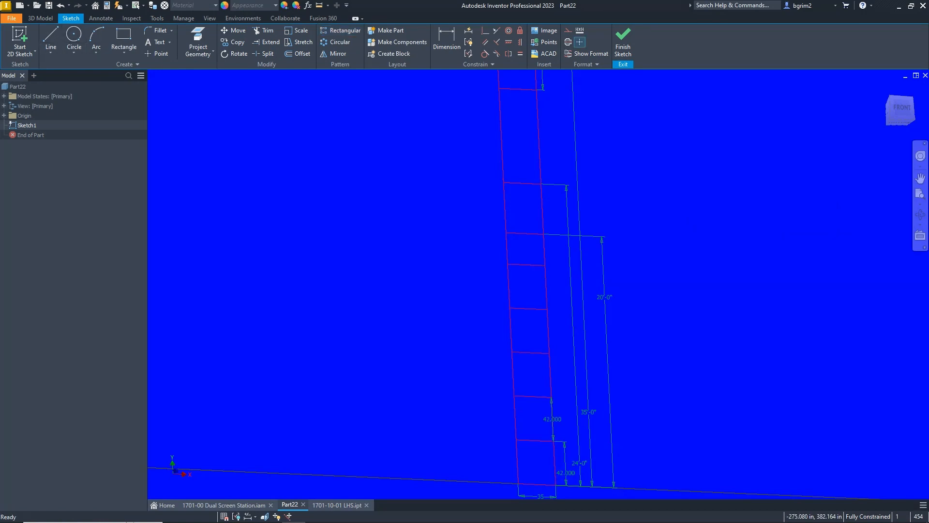
Draw a line straight across the rectangle between its long sides, about 325 in above the bottom edge.
click(51, 37)
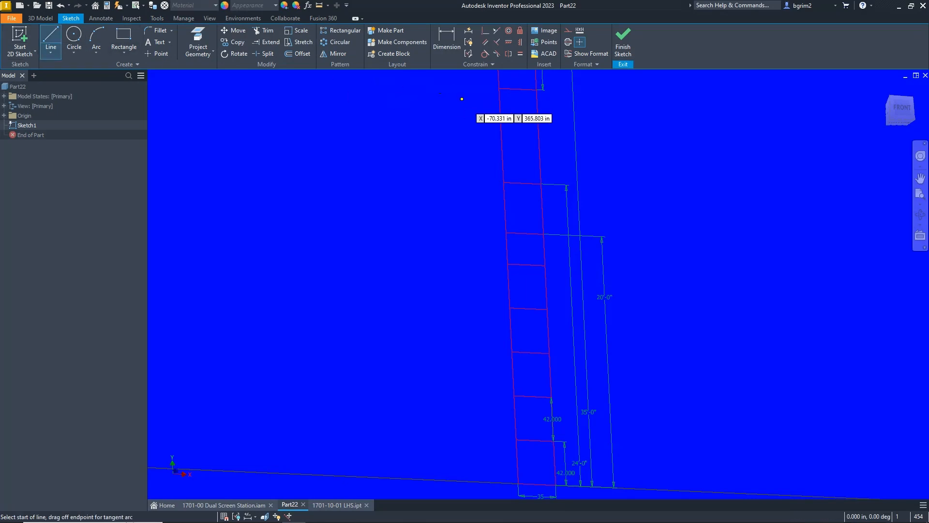
click(543, 144)
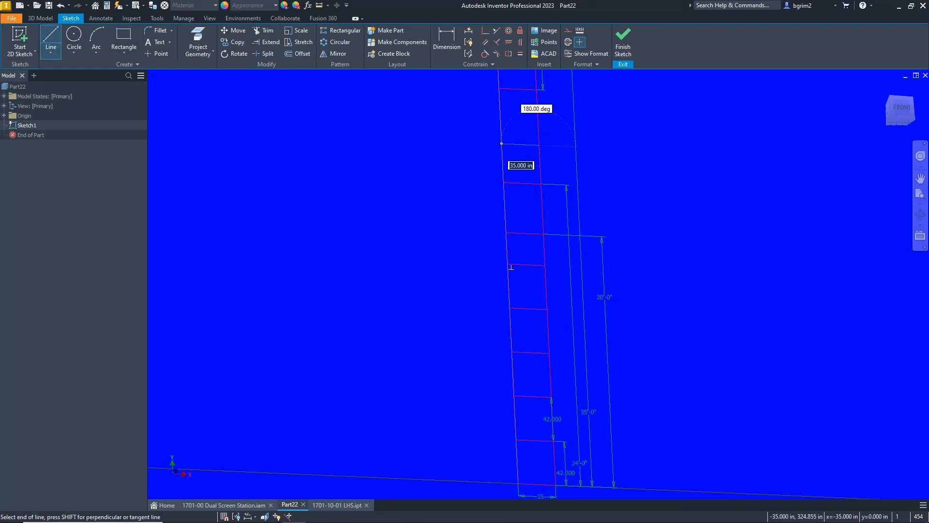
click(501, 143)
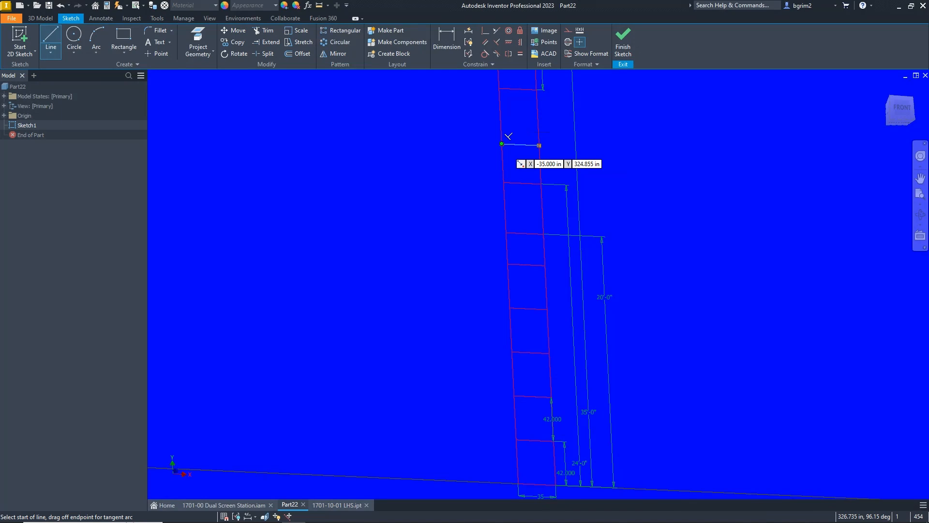
key(Escape)
Dimension the new cross line from the 24 ft cross line, linking its value to the lowest cross line's 42 in dimension.
key(d)
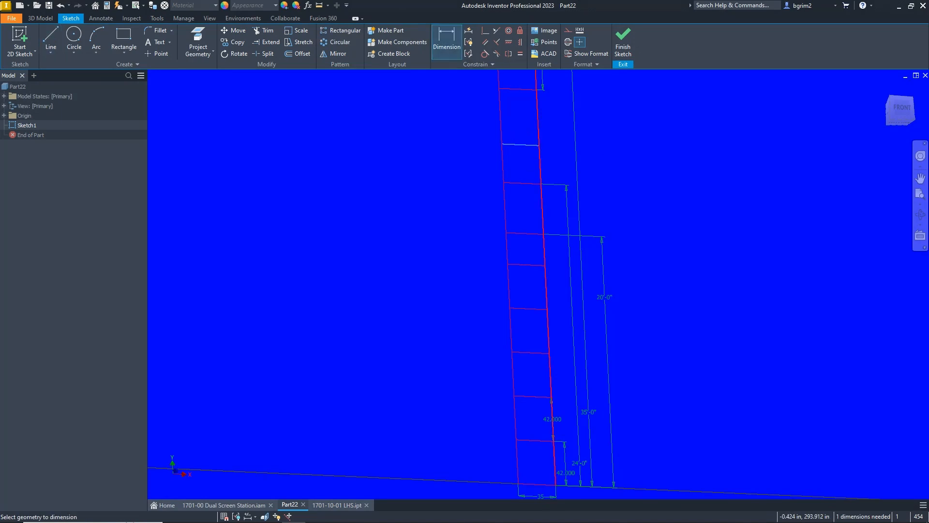
click(541, 184)
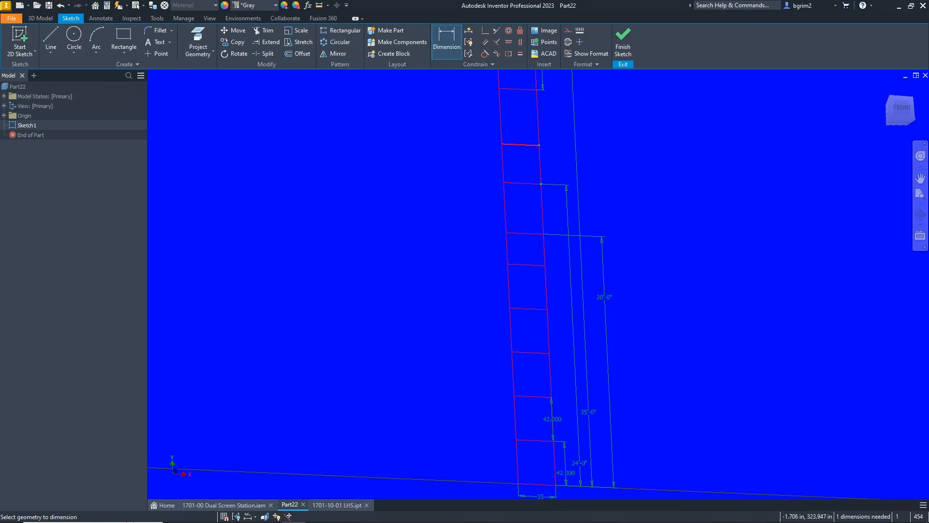
click(539, 145)
click(553, 149)
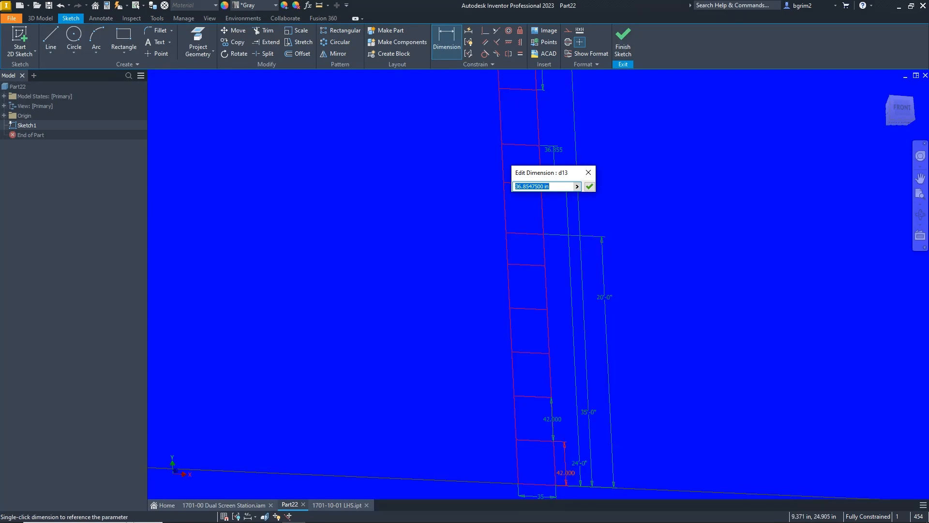
click(565, 459)
key(Return)
Finish the sketch and save the part as 1701-10-02 WWS in the 1701-10-02 Mid WW folder.
scroll(441, 457, down, 3)
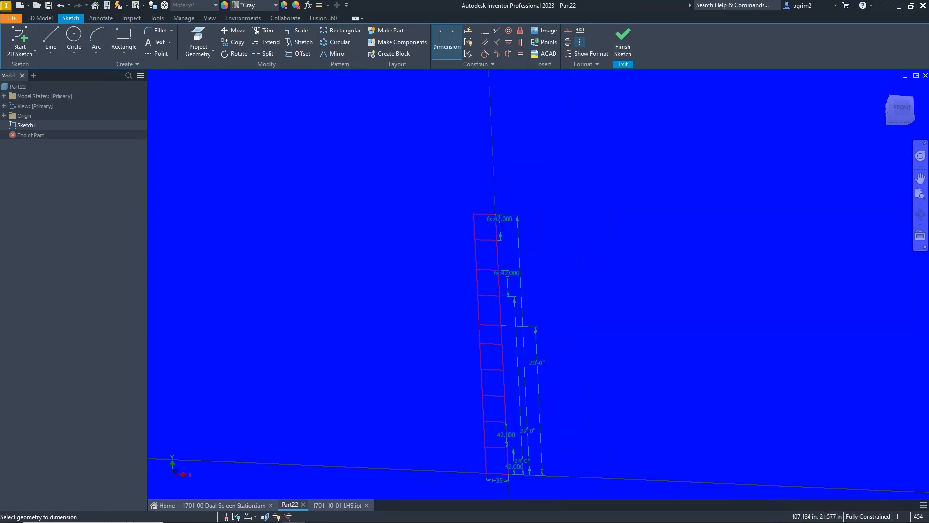
middle_drag(440, 458, 418, 447)
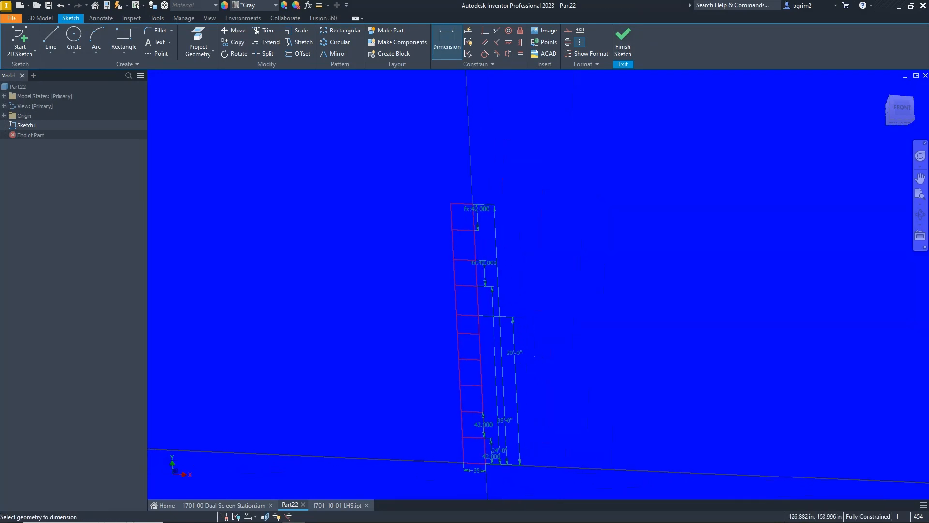
scroll(410, 370, up, 3)
mouse_move(407, 366)
shift+middle_down()
mouse_move(402, 325)
mouse_move(402, 397)
shift+middle_up()
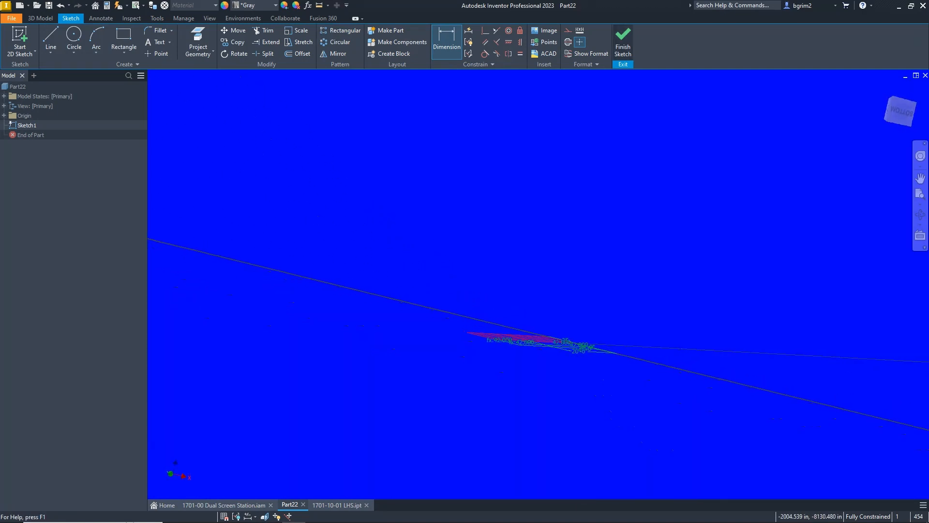
click(622, 41)
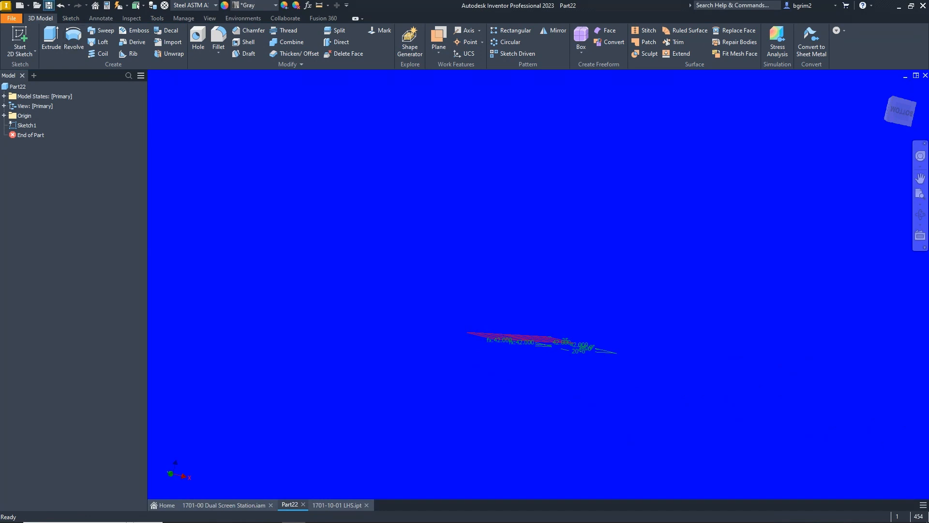
key(ctrl+s)
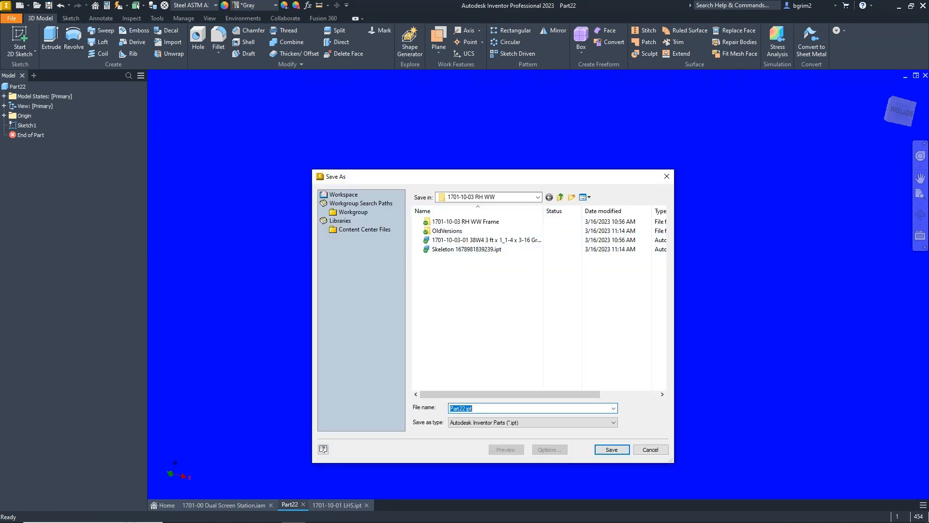
click(560, 196)
double_click(457, 239)
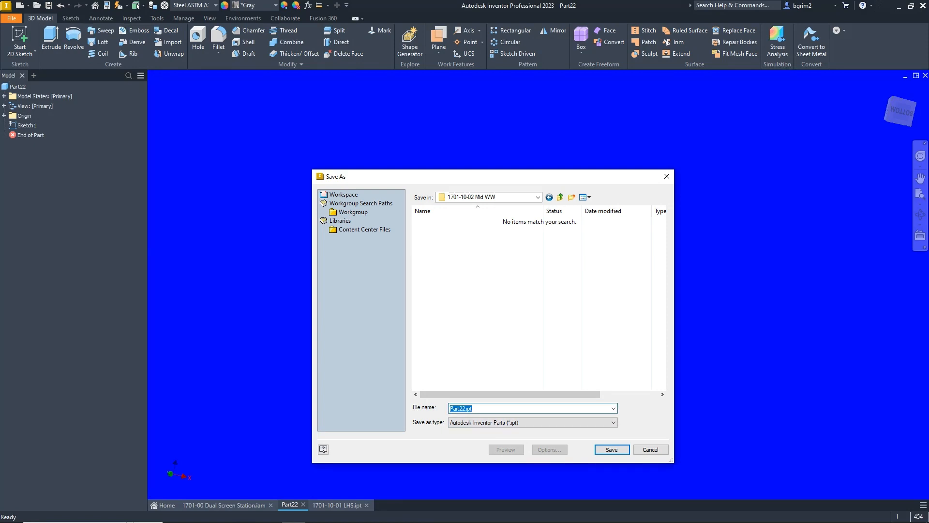
text(1701-10-02 WWS)
key(Return)
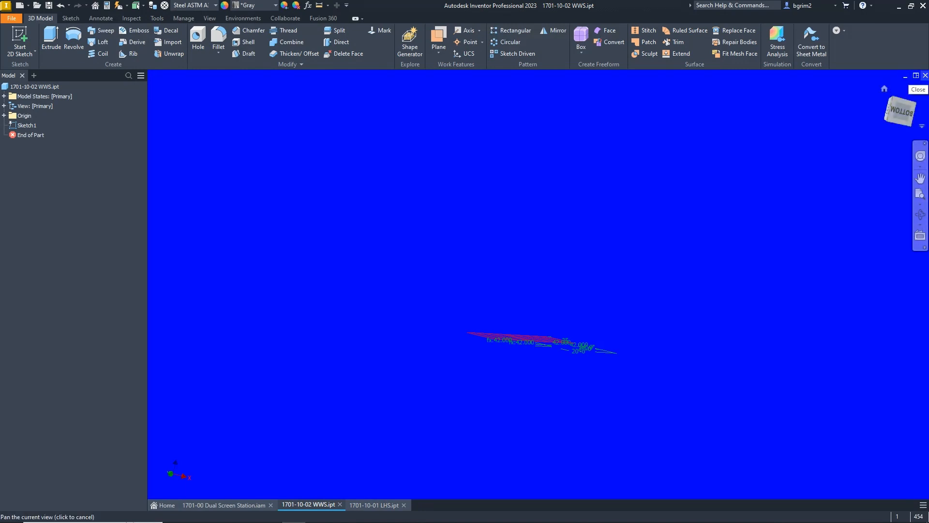
Close 1701-10-02 WWS and 1701-10-01 LHS, and create a new assembly from the Standard (in).iam template.
click(925, 75)
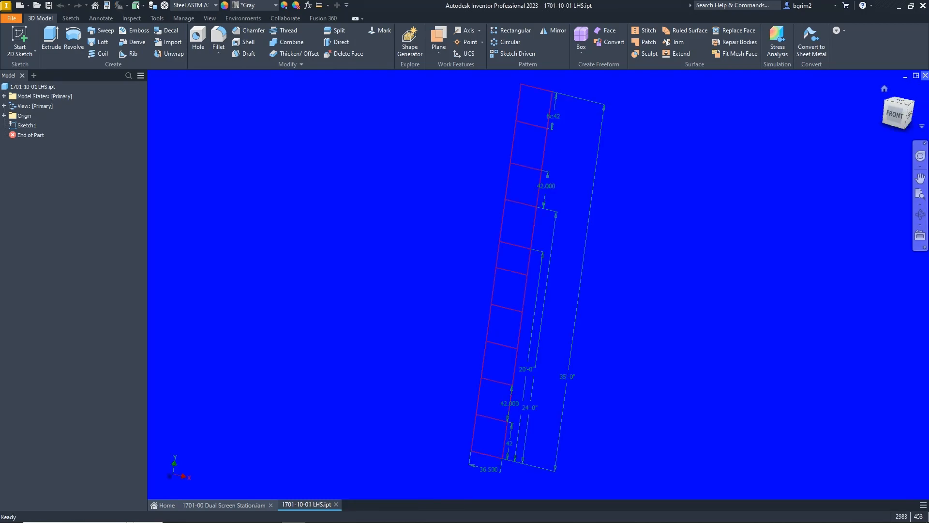
click(925, 76)
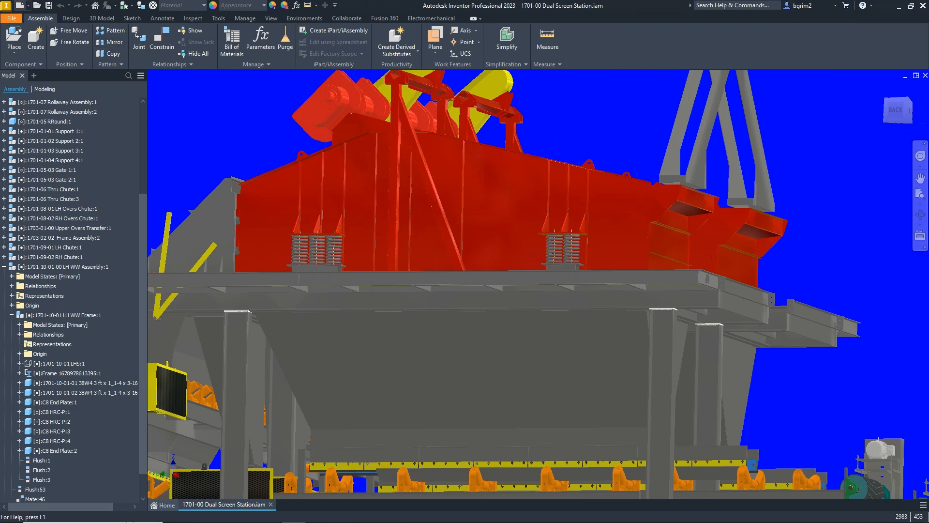
click(20, 5)
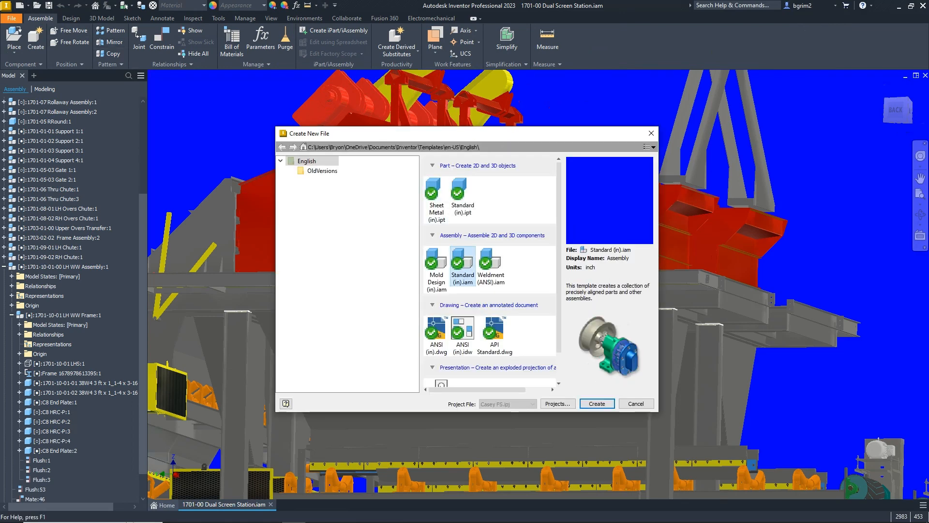
click(597, 403)
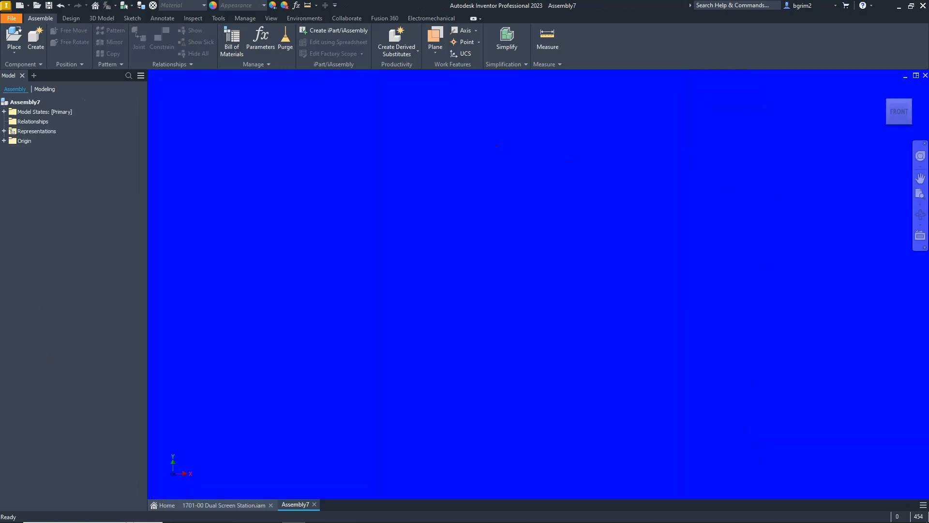
Place 1701-10-02 WWS.ipt from the 1701-10-02 Mid WW folder into the new assembly.
click(14, 36)
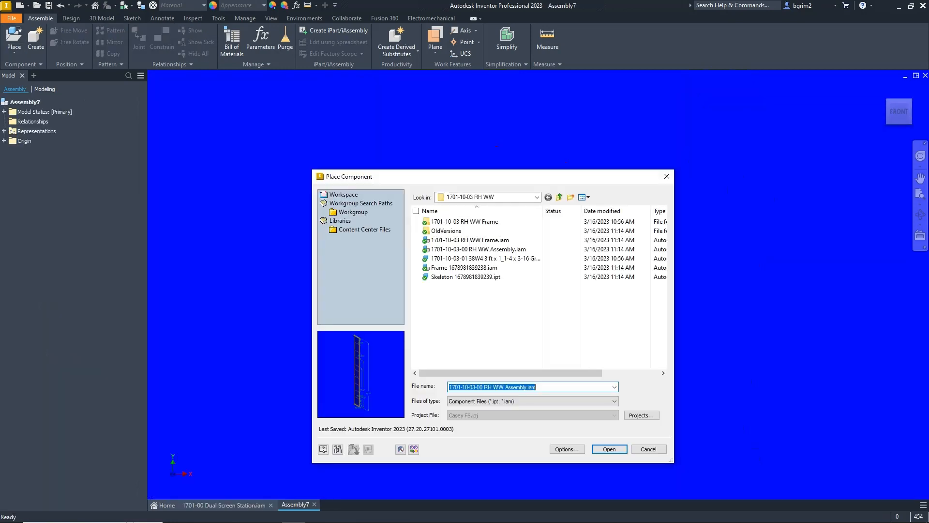
click(559, 197)
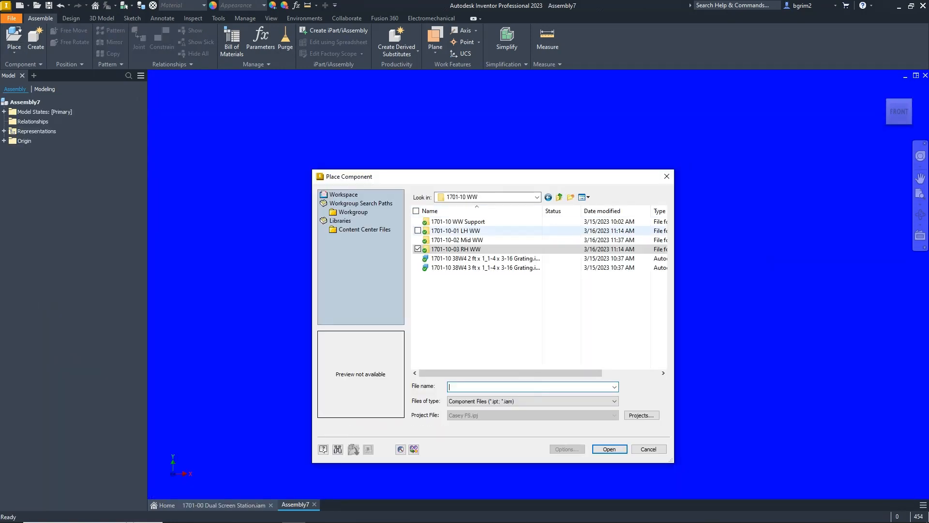
double_click(480, 239)
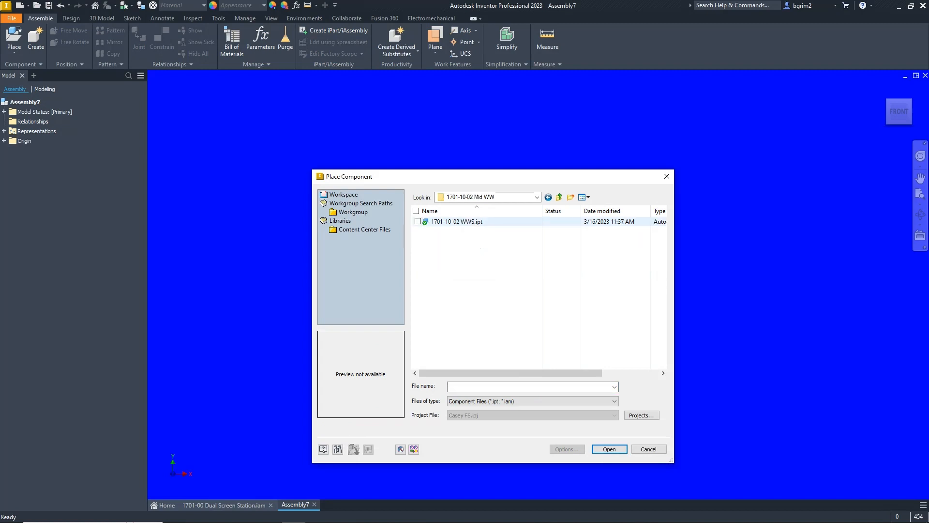
click(456, 221)
click(609, 448)
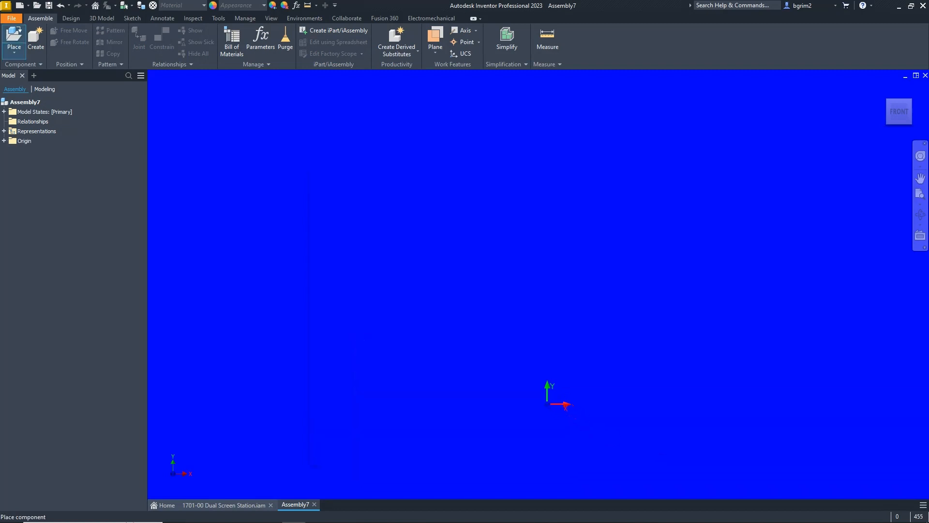
right_click(381, 338)
click(401, 336)
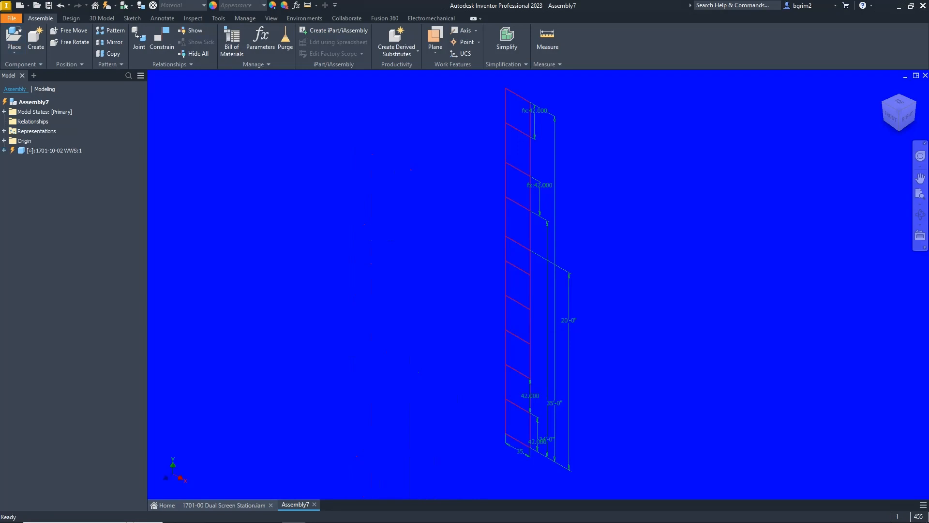
Flush-constrain the XY plane of 1701-10-02 WWS to the assembly's XY plane with a 0 in offset.
click(4, 150)
click(4, 140)
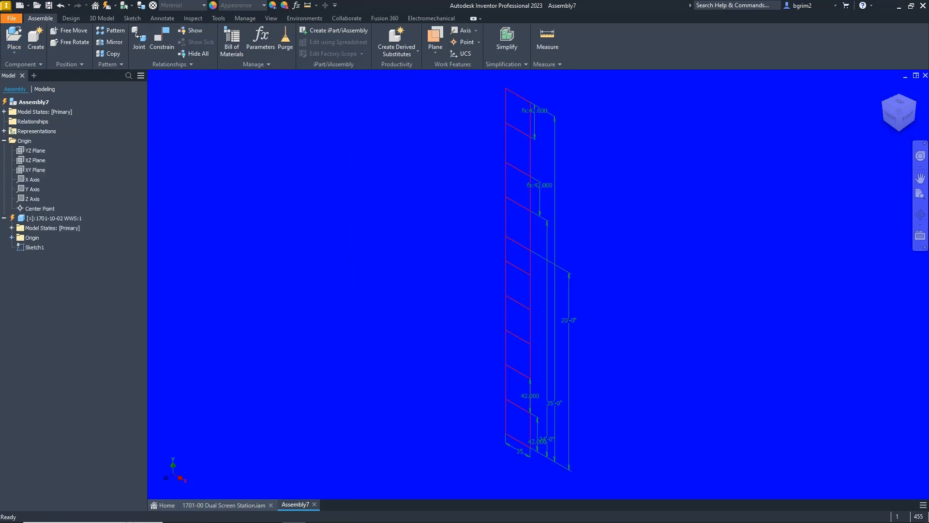
click(12, 237)
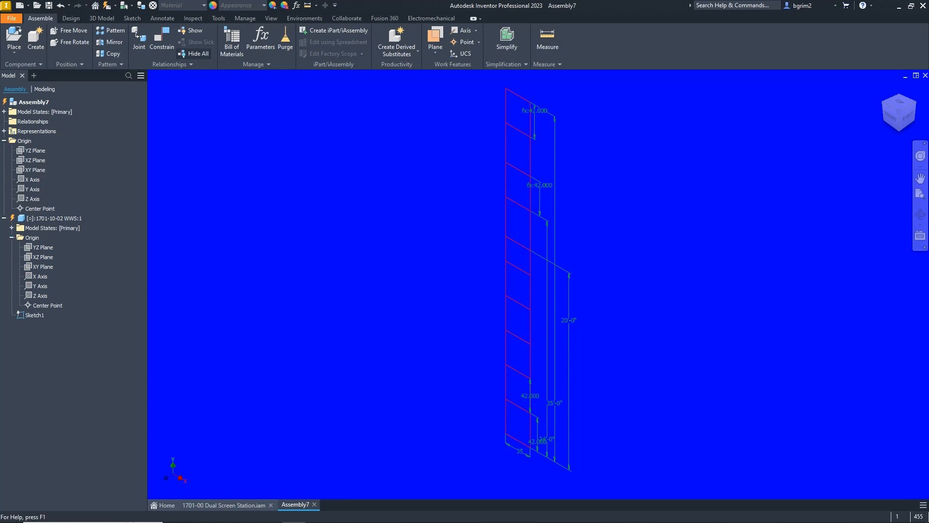
click(162, 41)
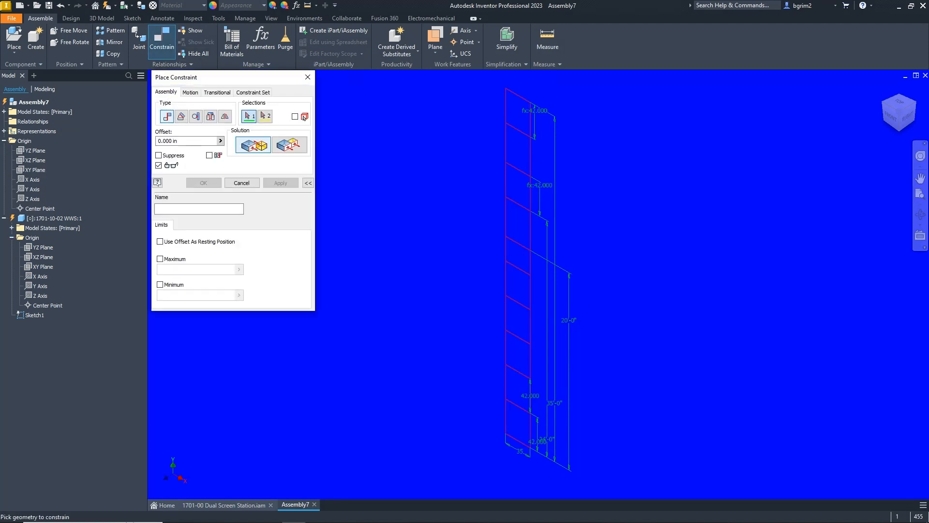
click(289, 144)
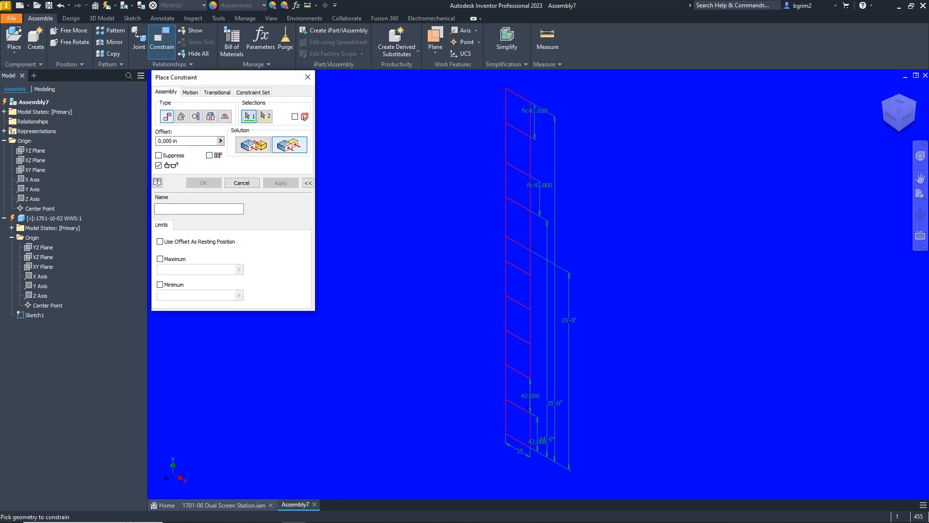
click(43, 266)
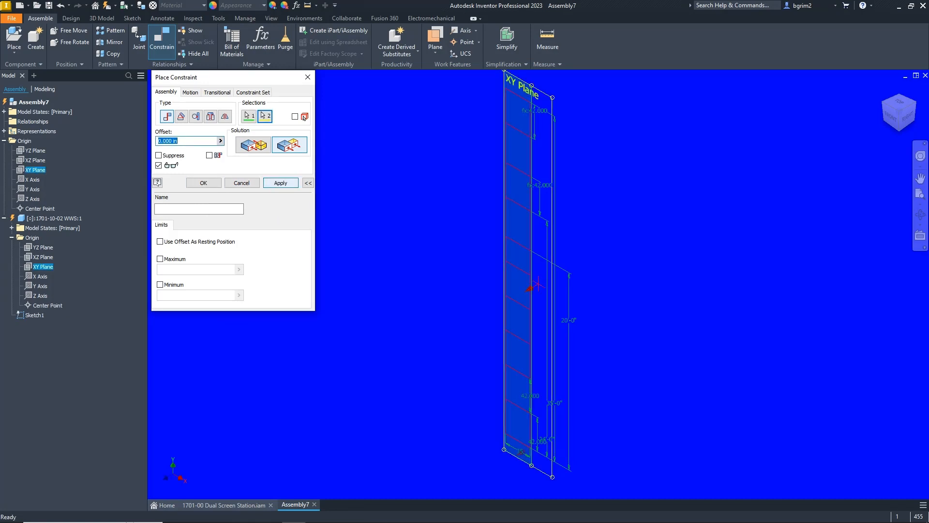
key(Return)
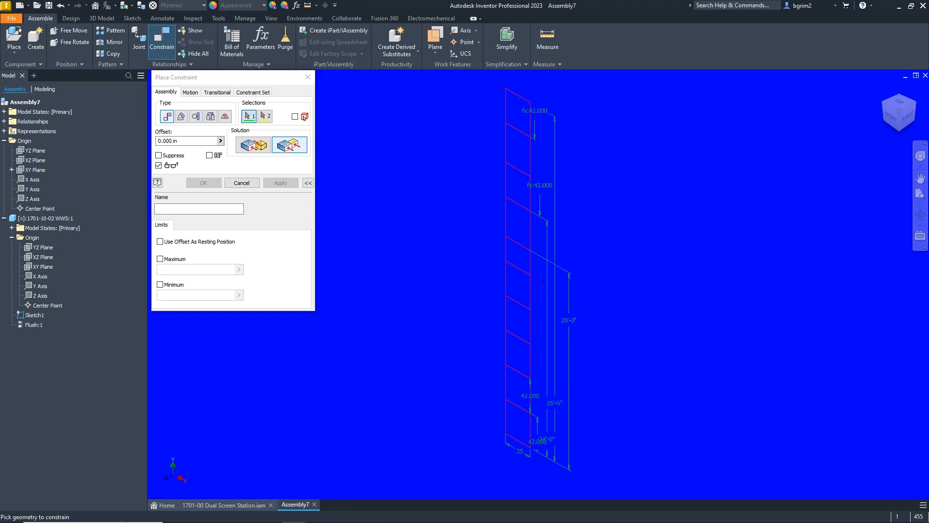
Flush-constrain the XZ and YZ planes of 1701-10-02 WWS to the matching assembly planes with 0 in offsets.
click(34, 160)
click(42, 256)
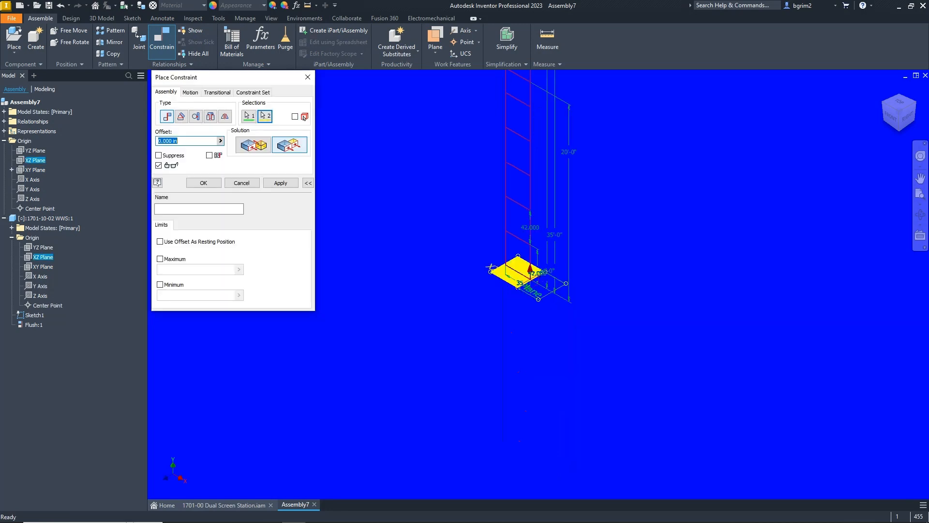
click(281, 182)
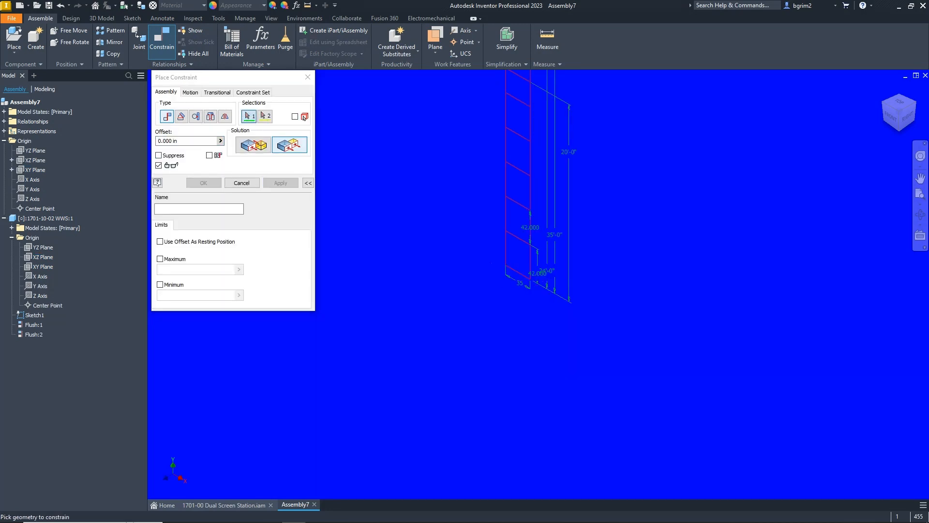
click(35, 150)
click(42, 247)
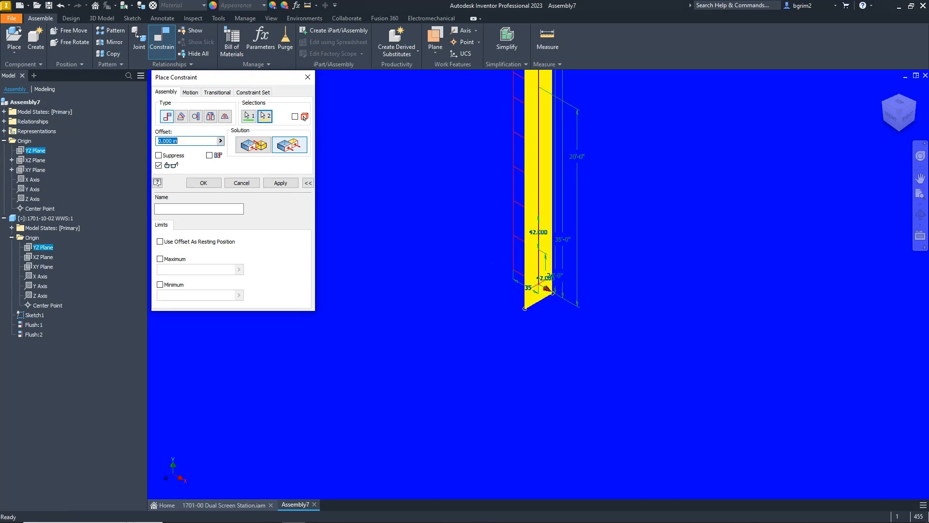
click(280, 183)
click(242, 183)
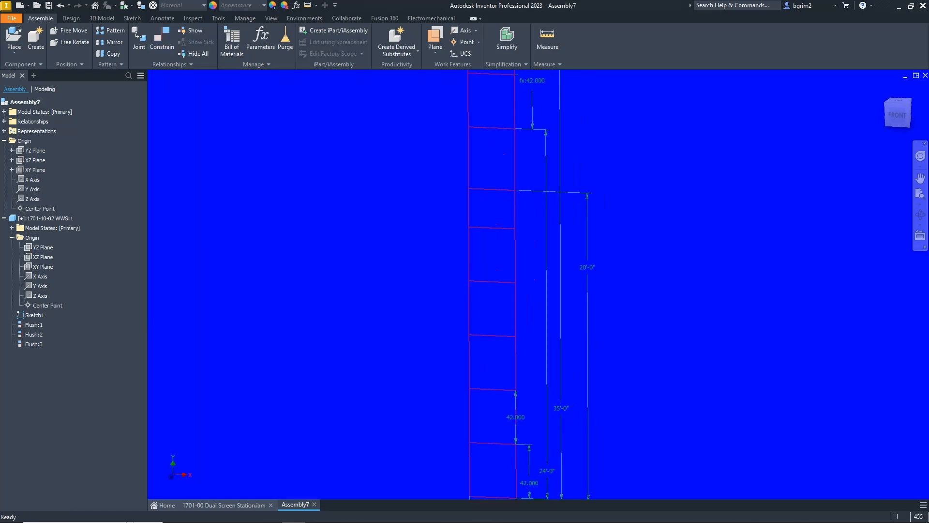
Start Insert Frame and save the assembly as 1701-10-02 Mid WW Frame in the 1701-10-02 Mid WW folder.
click(71, 18)
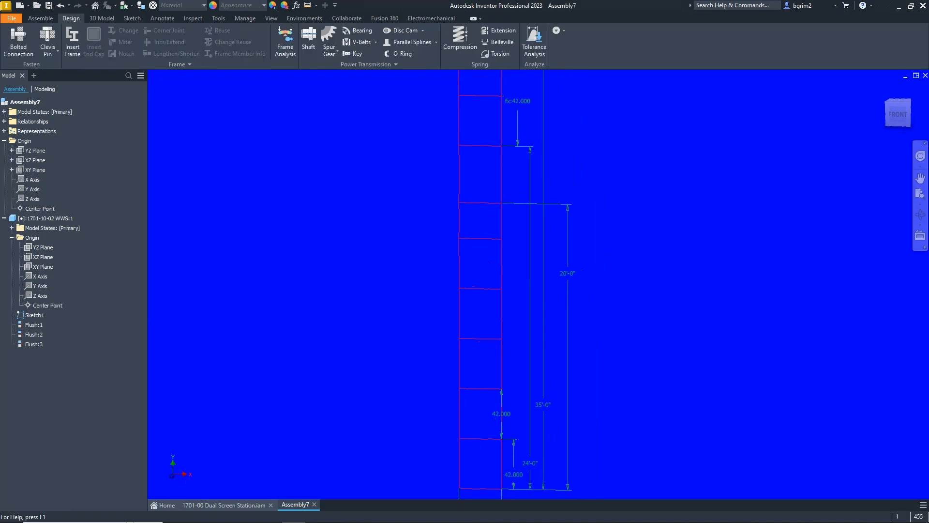
click(72, 44)
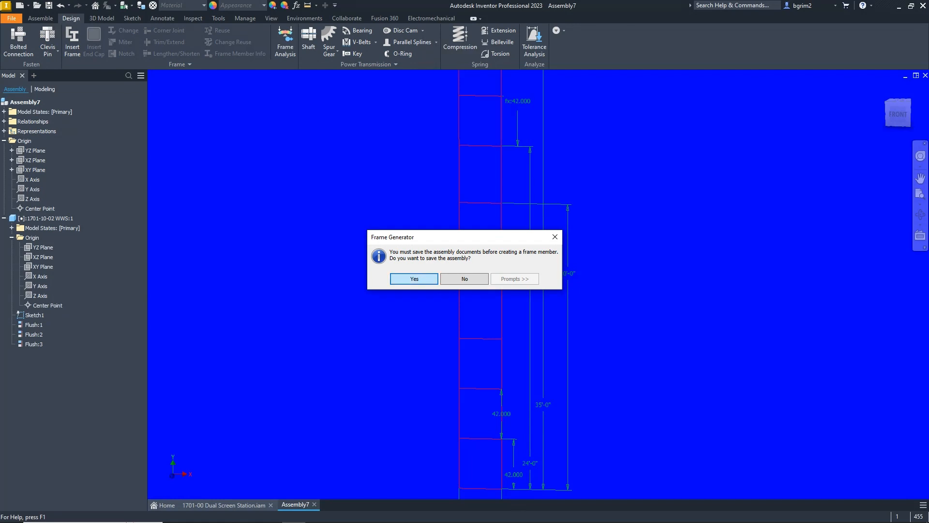
click(414, 279)
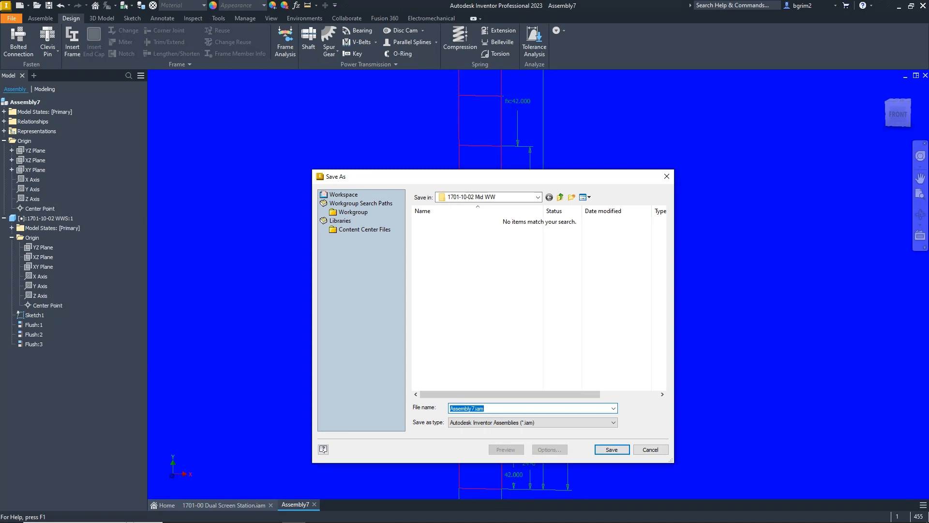
text(1701-)
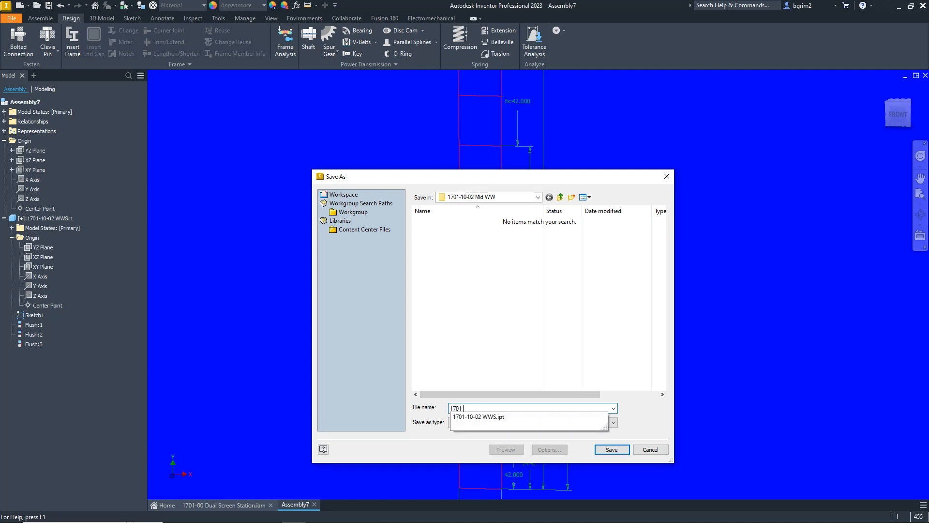
text(10-02 Mi)
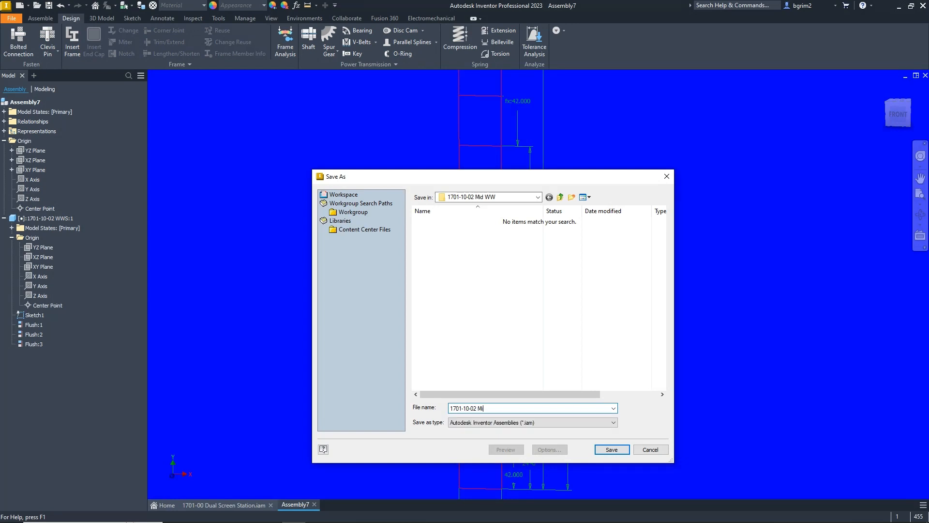
text(d WW Frame)
key(Return)
key(Return)
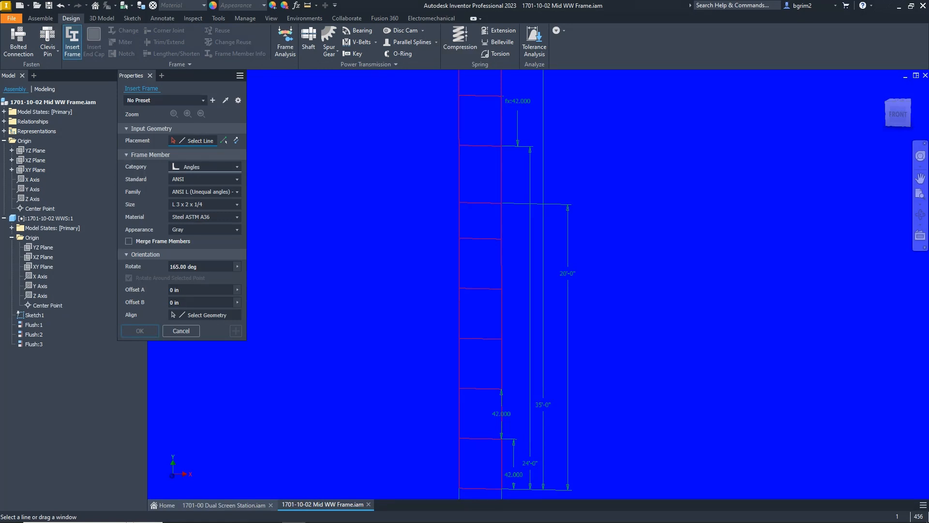
Configure the frame member as an ANSI channel, size C 3 x 4.1, with a rotation of 0 degrees.
click(205, 167)
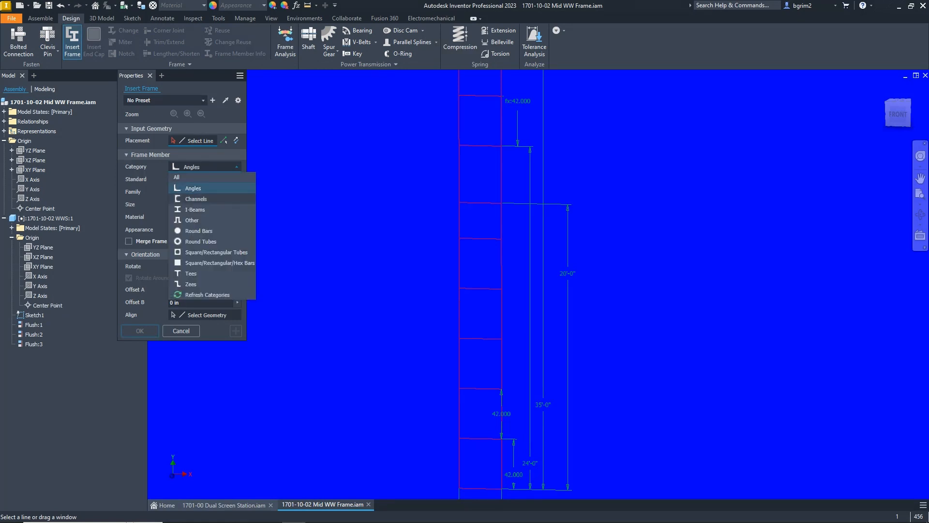
click(203, 198)
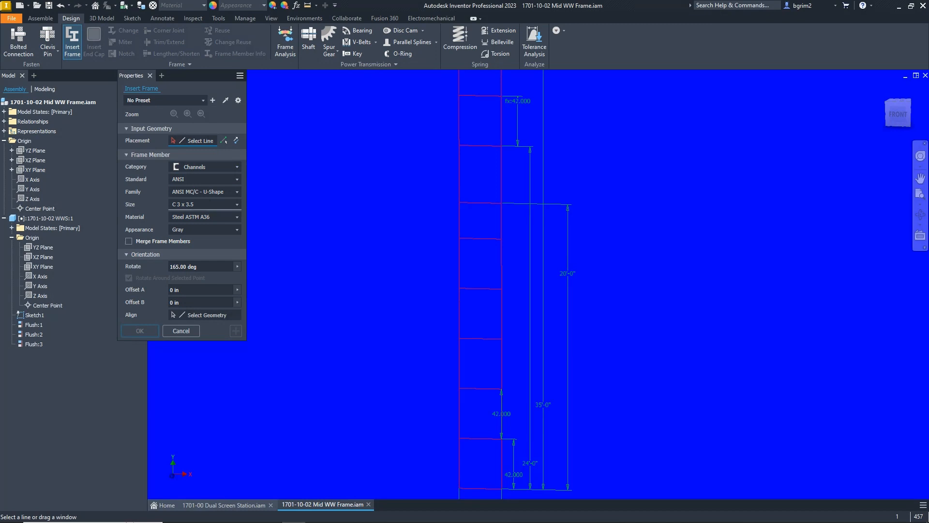
click(203, 204)
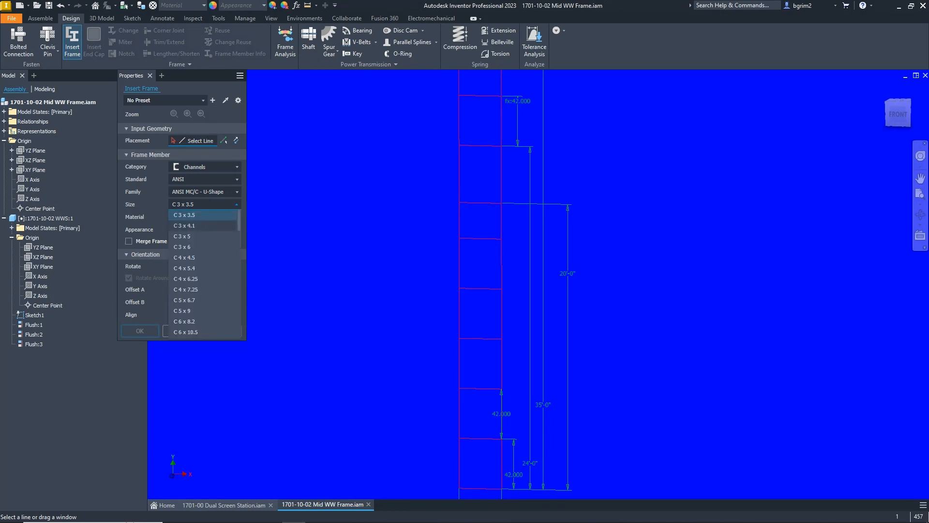
click(185, 225)
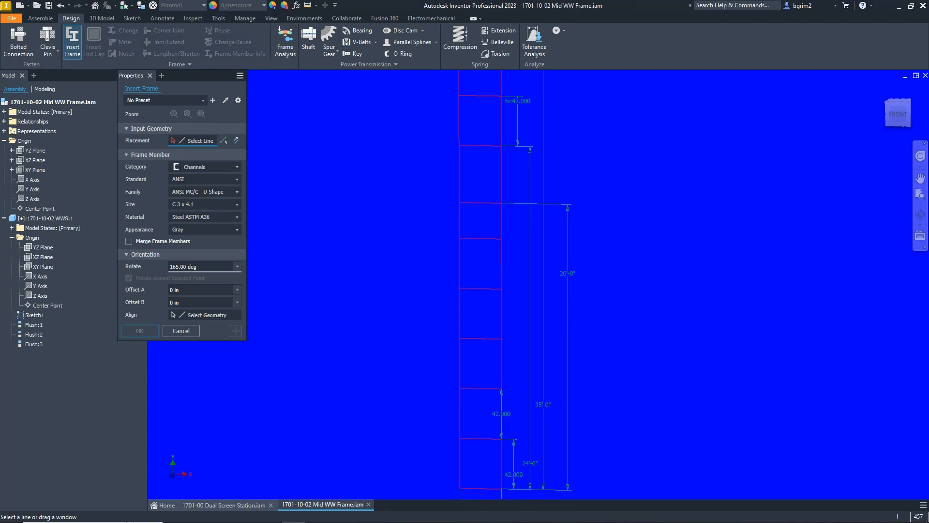
click(200, 266)
text(0)
scroll(442, 323, down, 2)
middle_drag(438, 392, 438, 383)
scroll(435, 385, up, 5)
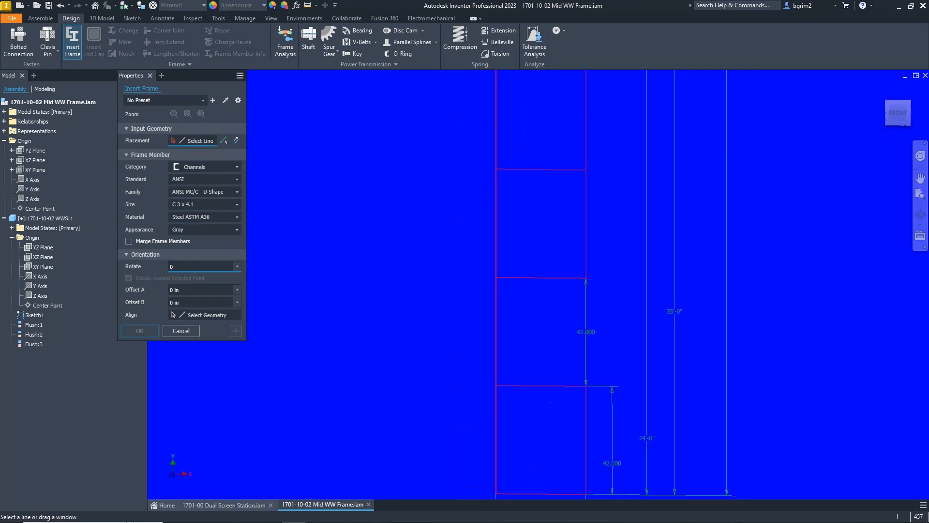
scroll(442, 435, down, 5)
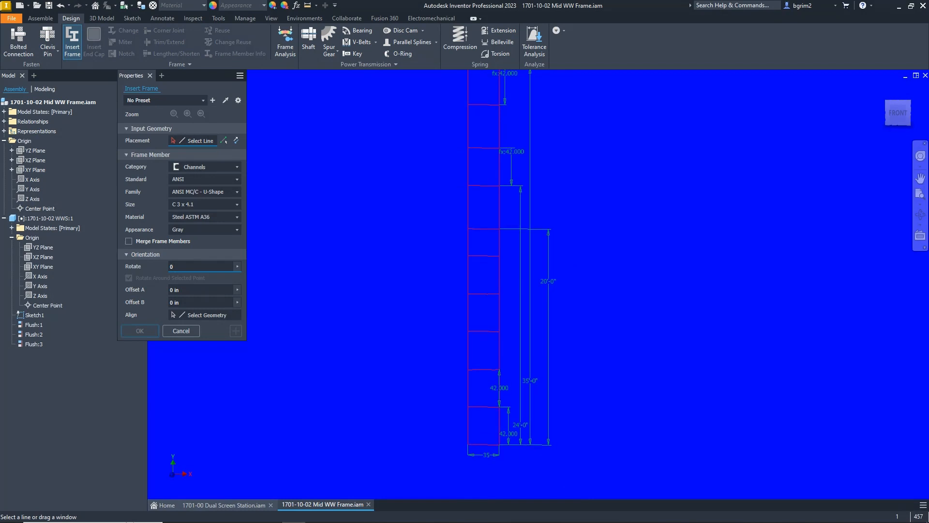
shift+middle_drag(442, 436, 445, 349)
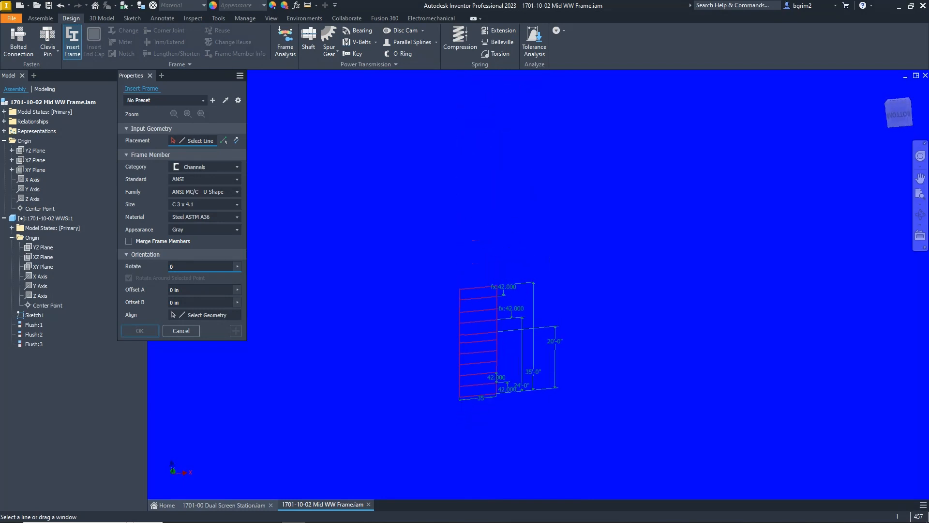
scroll(445, 414, up, 6)
middle_drag(445, 415, 446, 481)
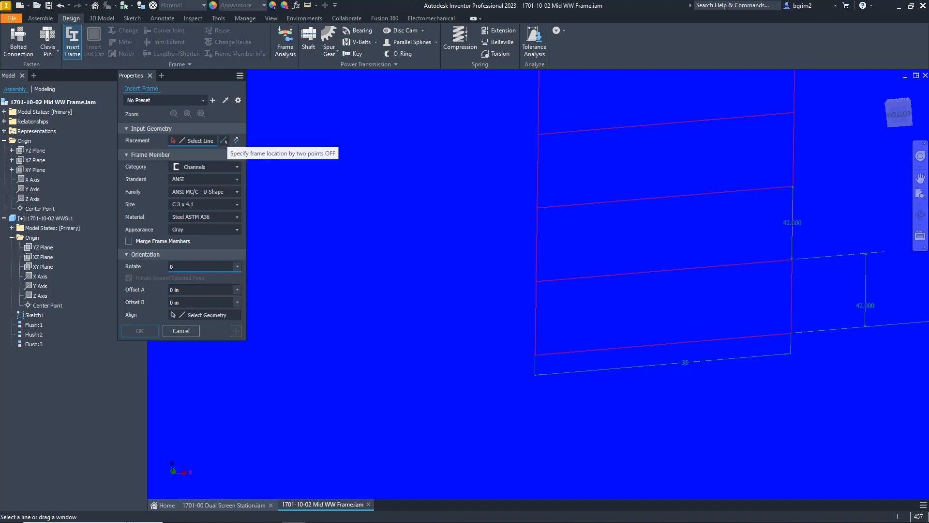
click(224, 141)
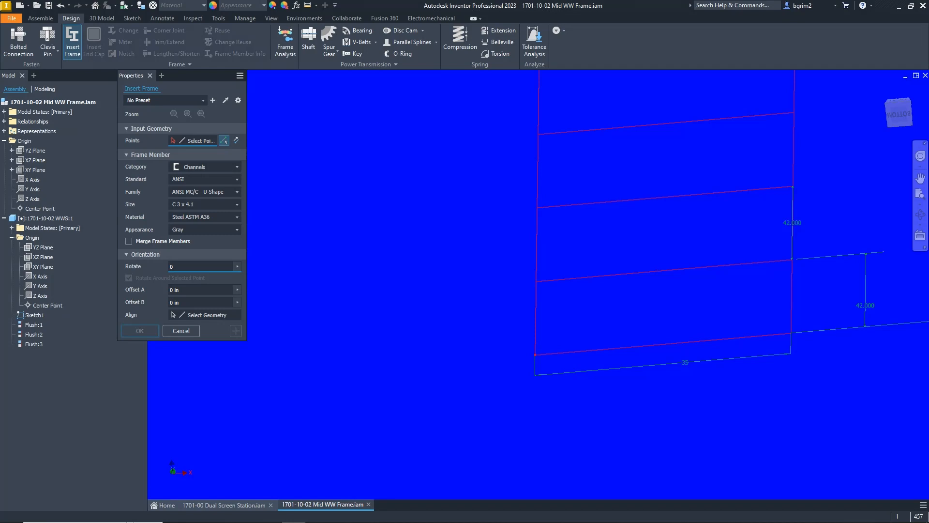
click(791, 333)
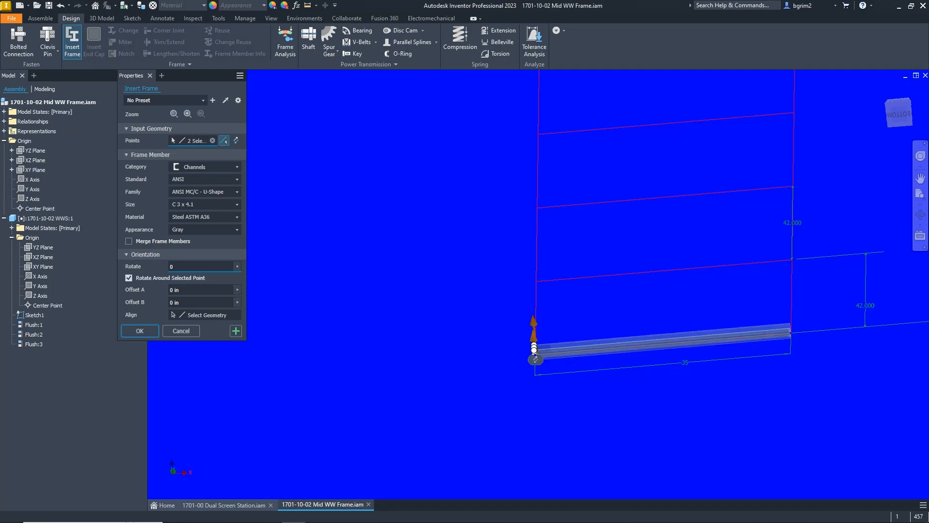
click(223, 140)
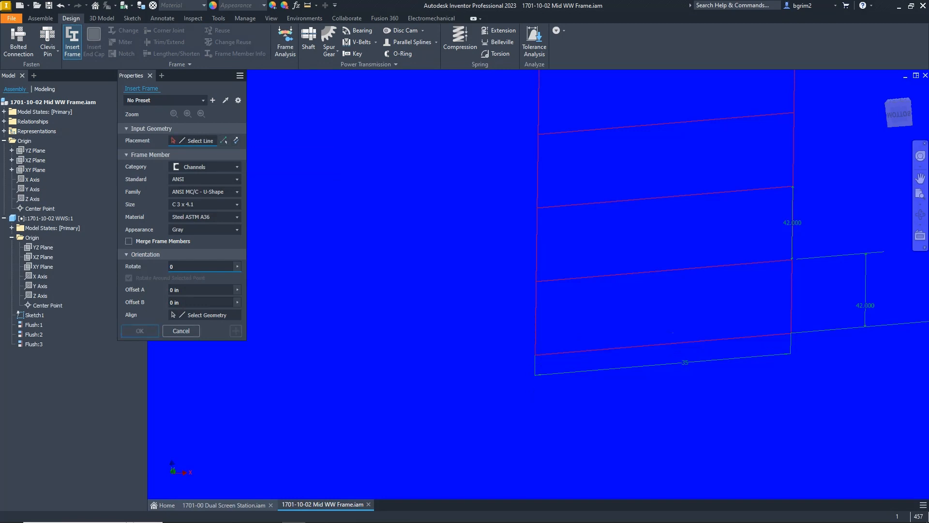
Place the C 3 x 4.1 channel preview along the long sketch line on the side nearest the origin.
scroll(535, 315, down, 3)
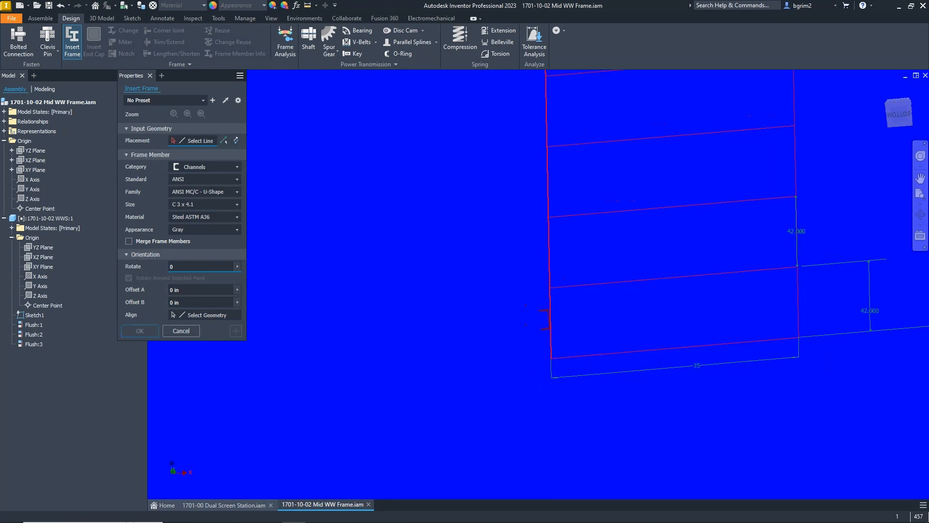
scroll(530, 305, up, 3)
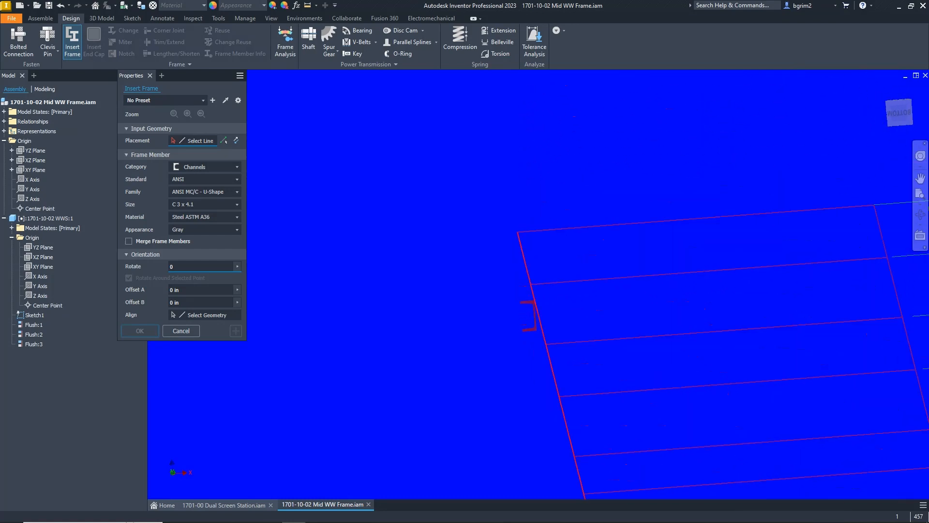
scroll(533, 304, down, 5)
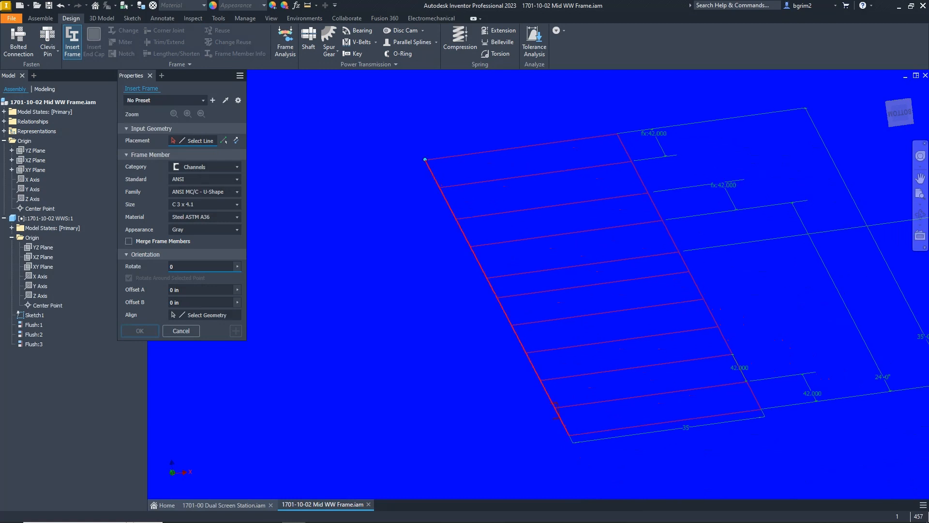
click(555, 409)
scroll(555, 408, up, 5)
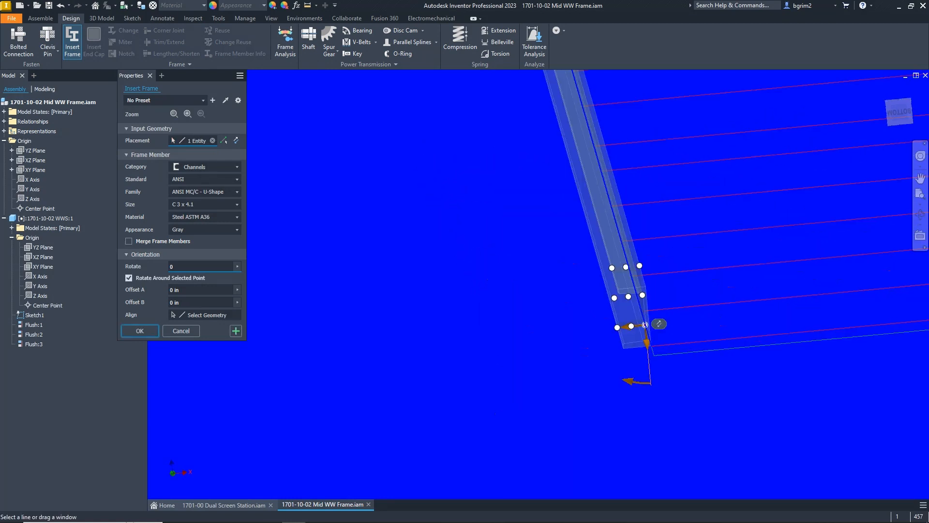
shift+middle_drag(555, 409, 610, 409)
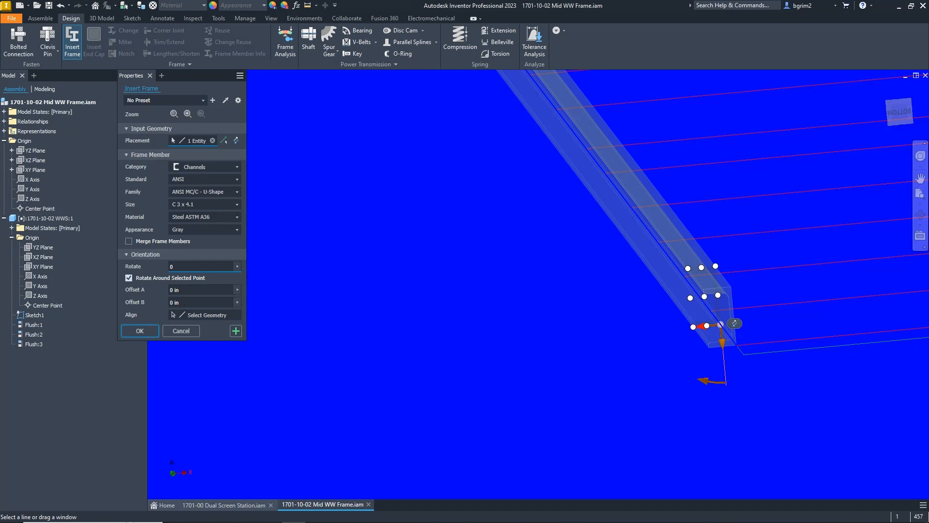
Try the opposite corner of the C 3 x 4.1 preview as its anchor point, and restore the original corner.
click(715, 266)
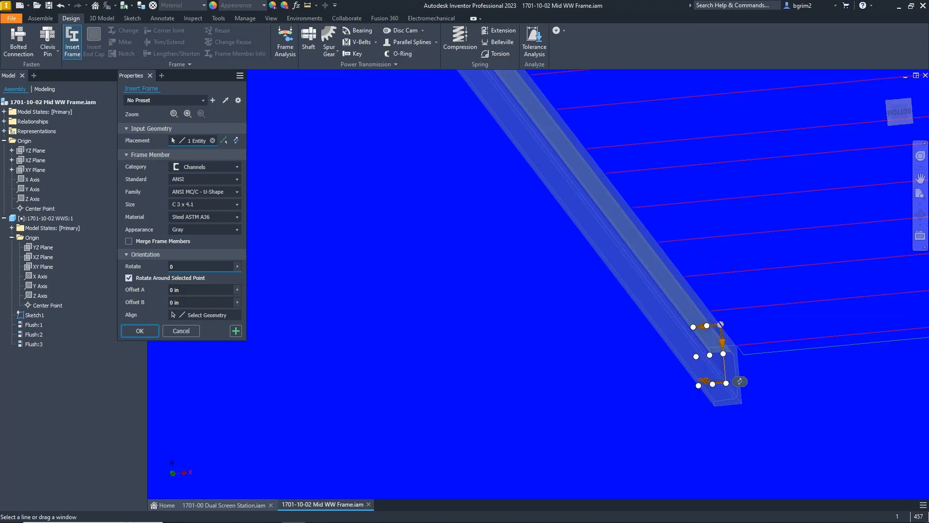
click(726, 383)
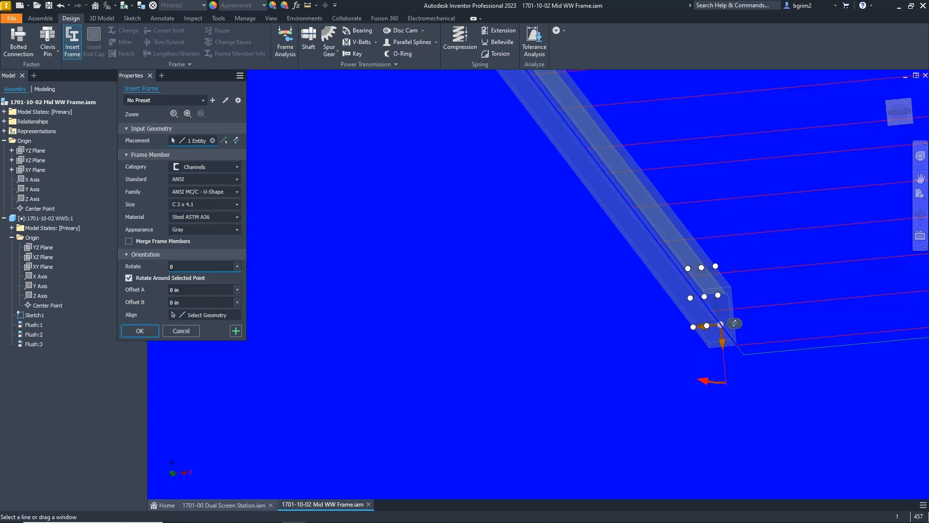
shift+middle_drag(708, 326, 564, 329)
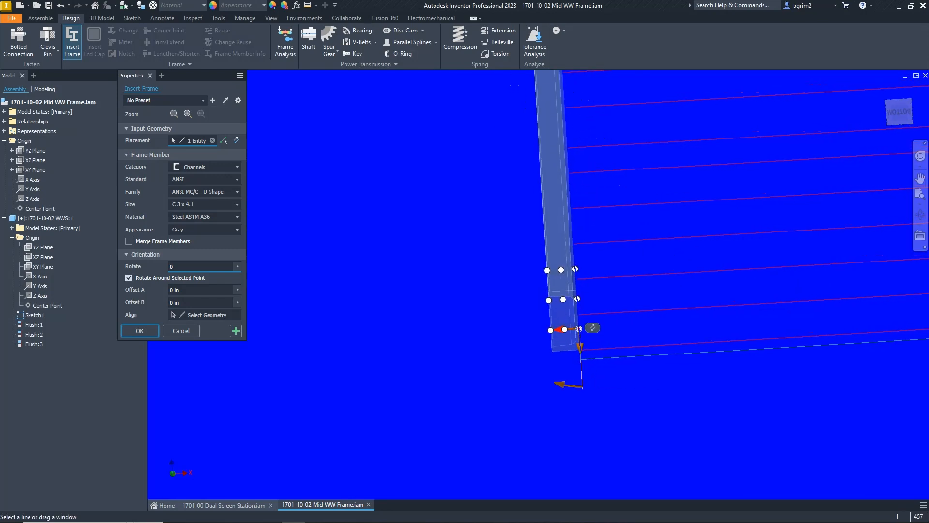
Try offsetting the channel preview by 3.200 in for Offset A and 3.000 in for Offset B, and reset both offsets to 0.
drag(564, 329, 501, 333)
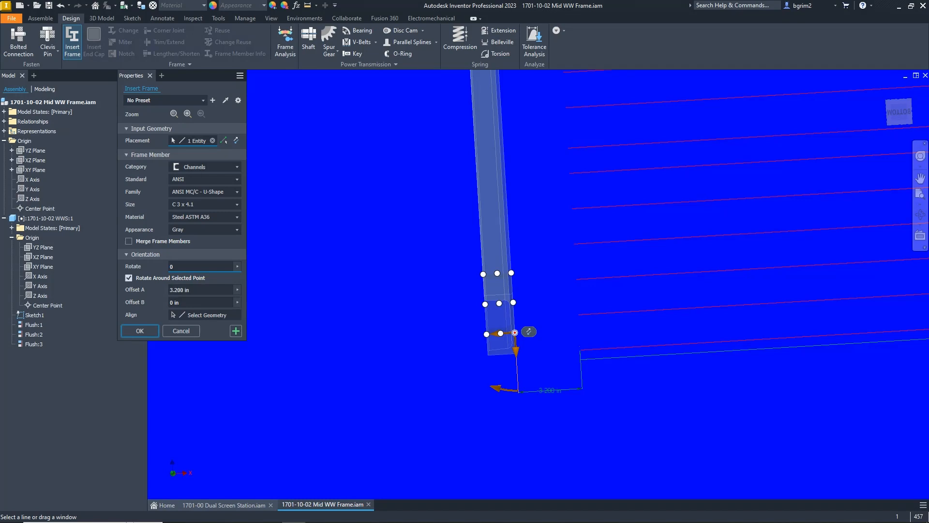
drag(516, 350, 519, 411)
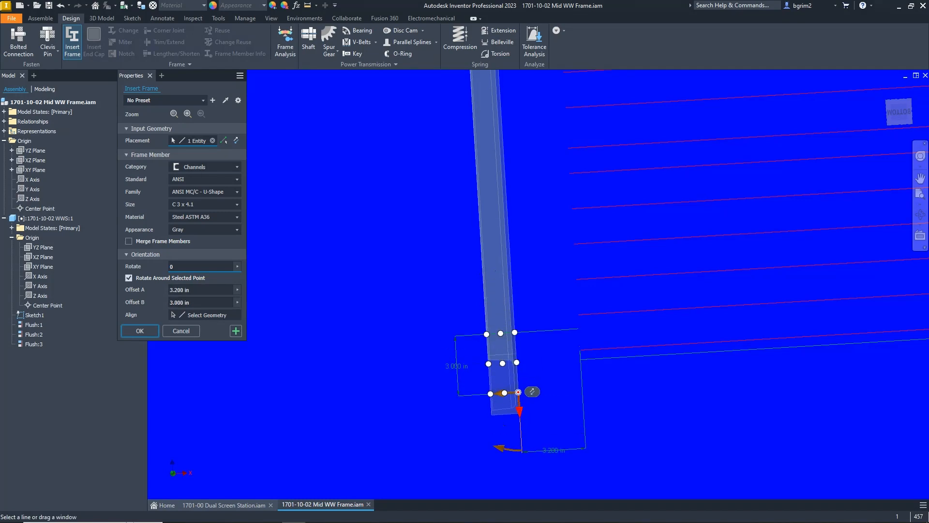
click(179, 302)
text(0)
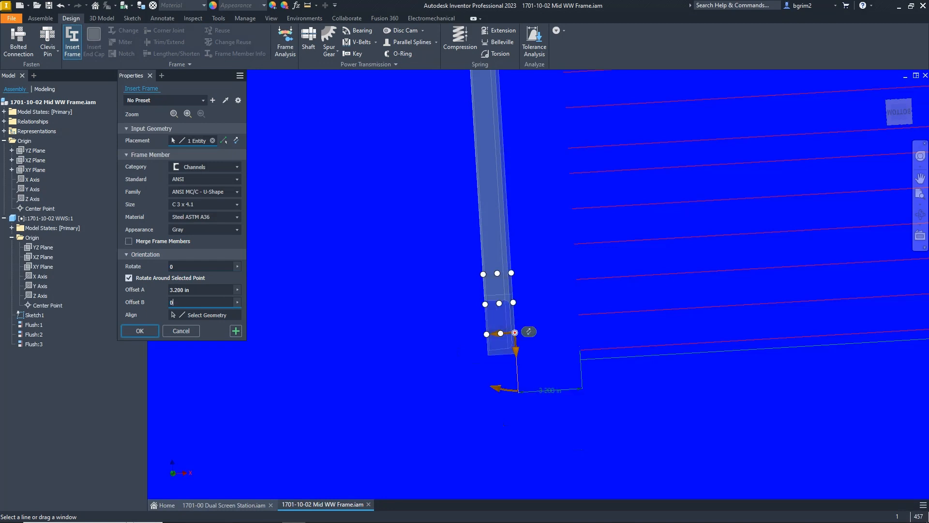
click(179, 290)
text(0)
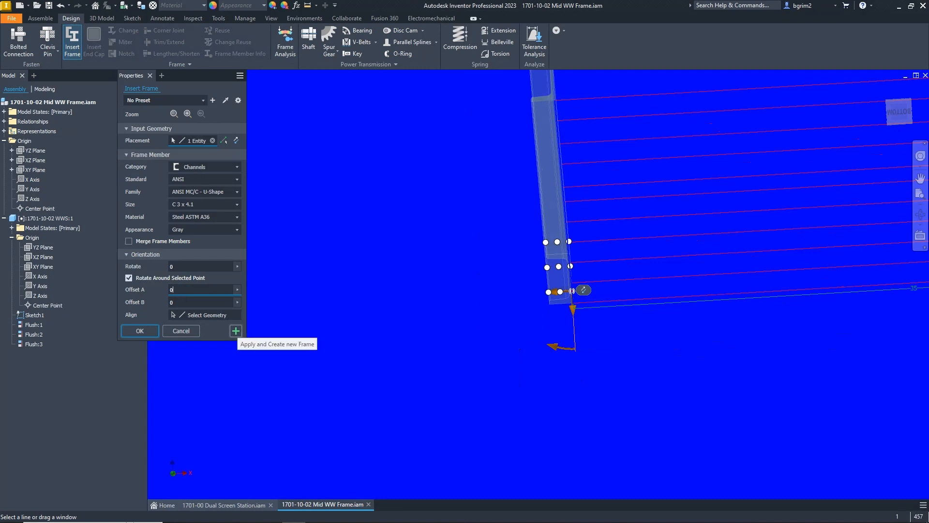
Create the long C 3 x 4.1 member in a new frame saved to the 1701-10-02 Mid WW folder, keeping the default file names.
click(236, 331)
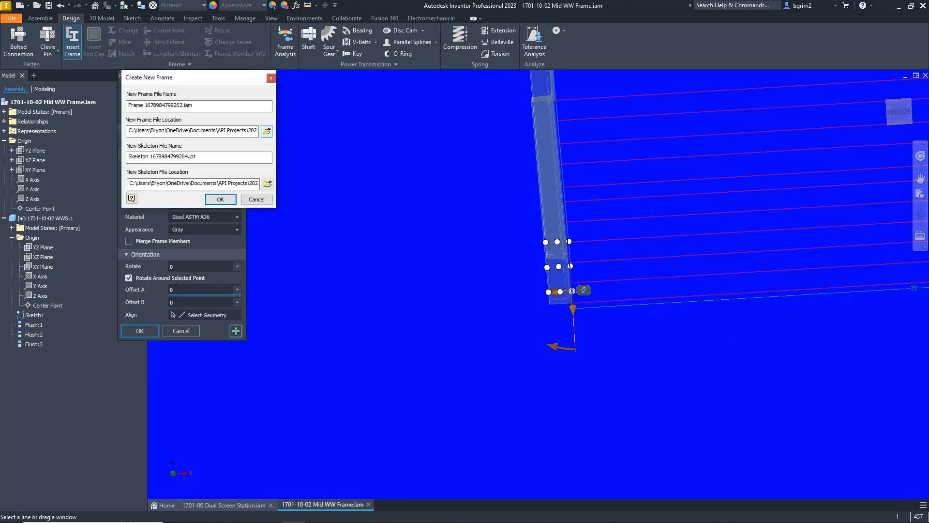
click(266, 130)
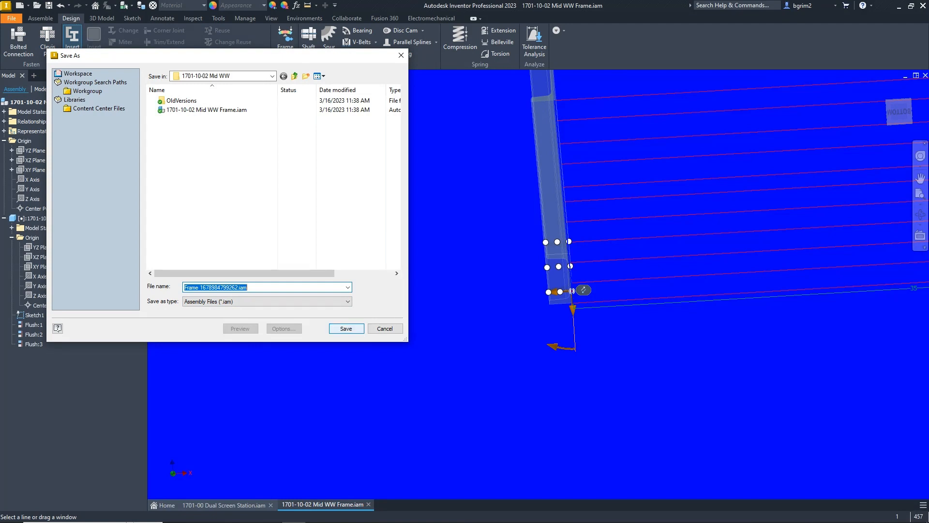
key(Return)
click(221, 199)
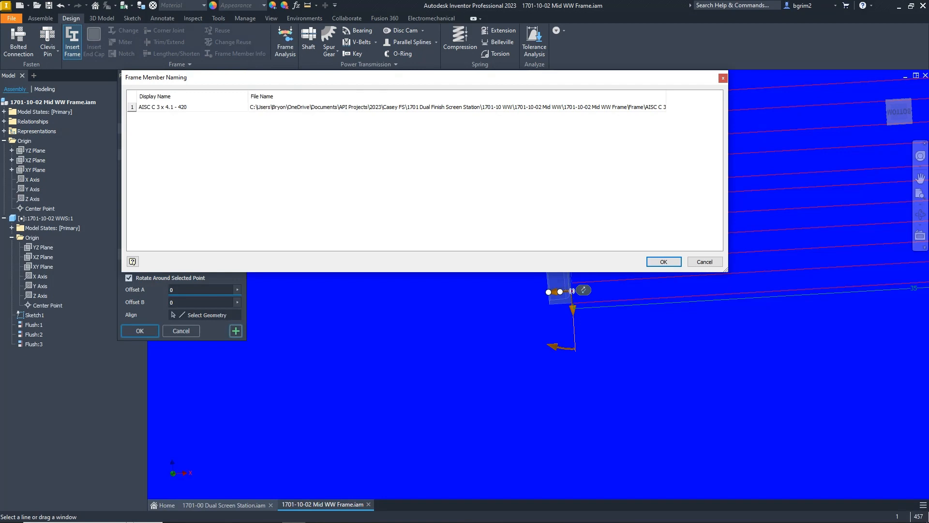
click(664, 262)
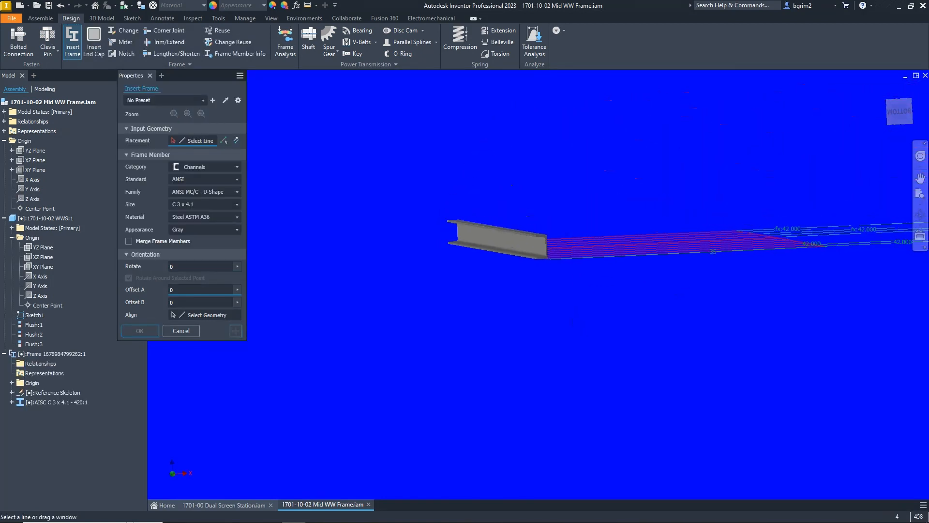
Insert a C 3 x 4.1 channel rotated 90 degrees along the 35 in end line of the layout sketch.
mouse_move(547, 271)
shift+middle_down()
mouse_move(537, 296)
mouse_move(559, 298)
shift+middle_up()
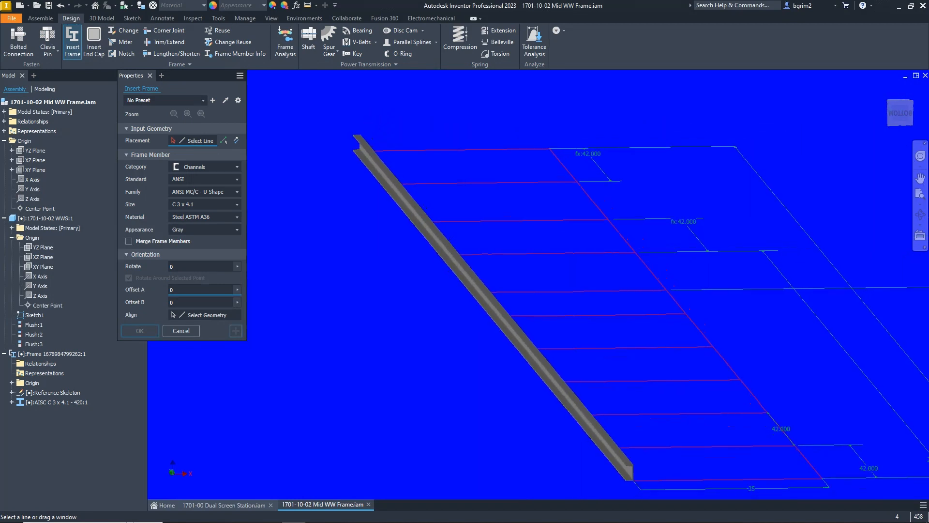
scroll(644, 477, up, 6)
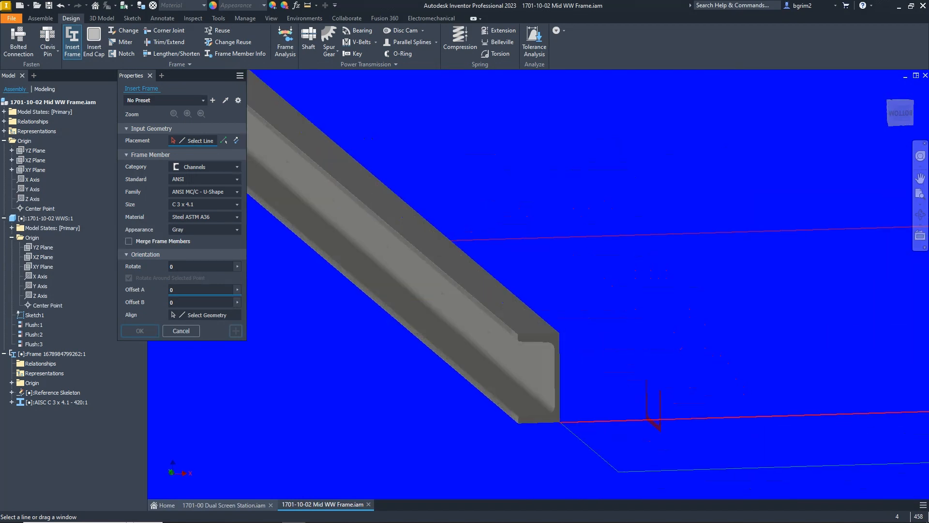
scroll(586, 324, down, 5)
scroll(731, 339, up, 4)
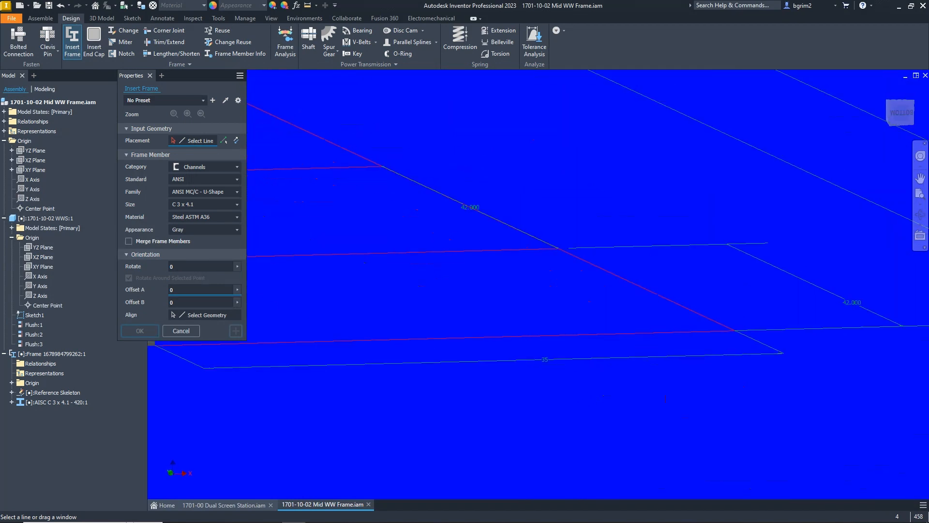
click(691, 332)
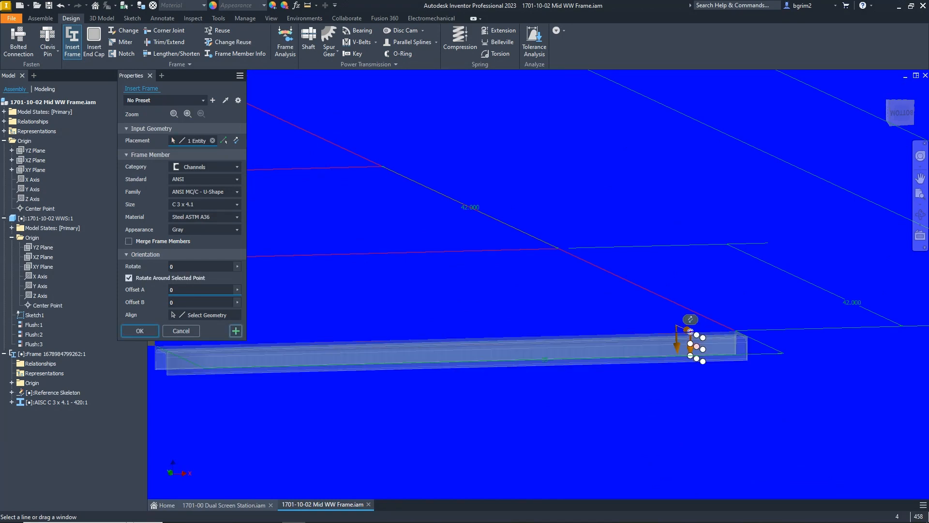
drag(678, 348, 692, 388)
scroll(693, 387, down, 4)
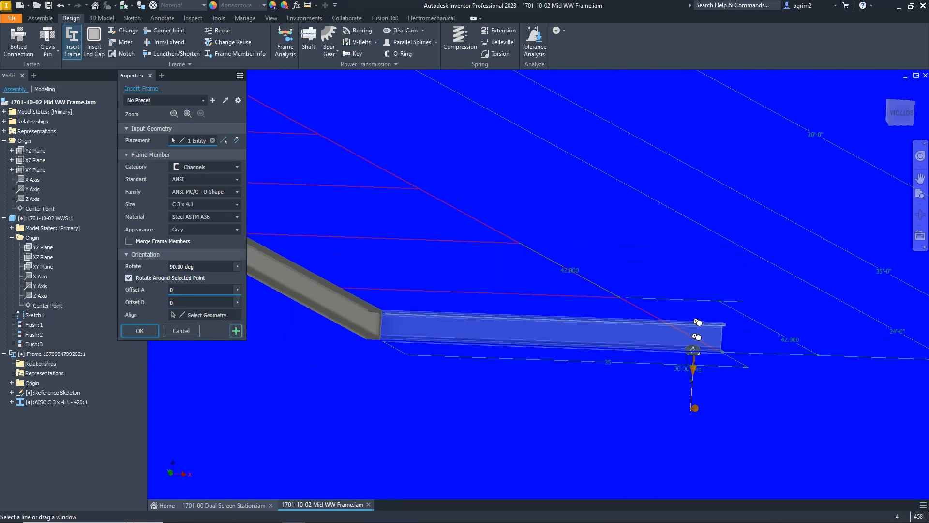
click(235, 331)
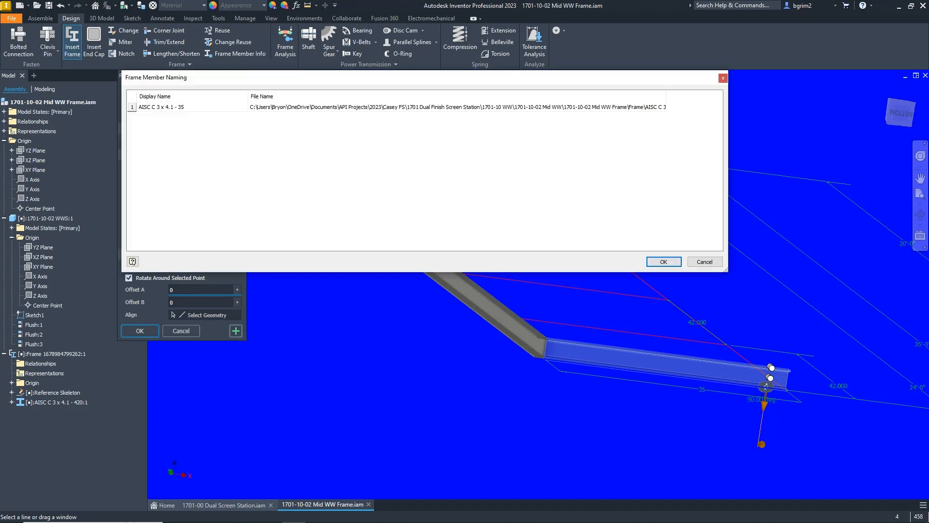
click(664, 262)
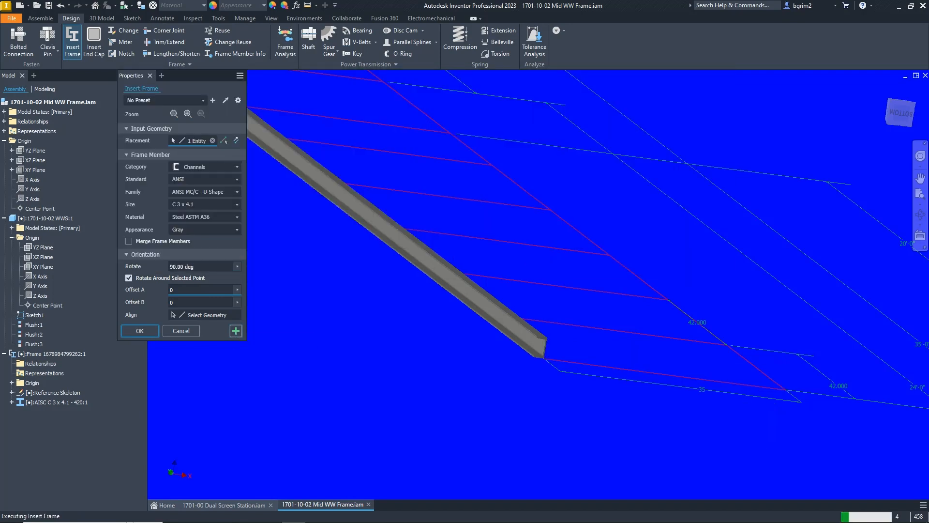
mouse_move(538, 284)
shift+middle_down()
mouse_move(538, 320)
mouse_move(488, 303)
shift+middle_up()
scroll(539, 300, down, 3)
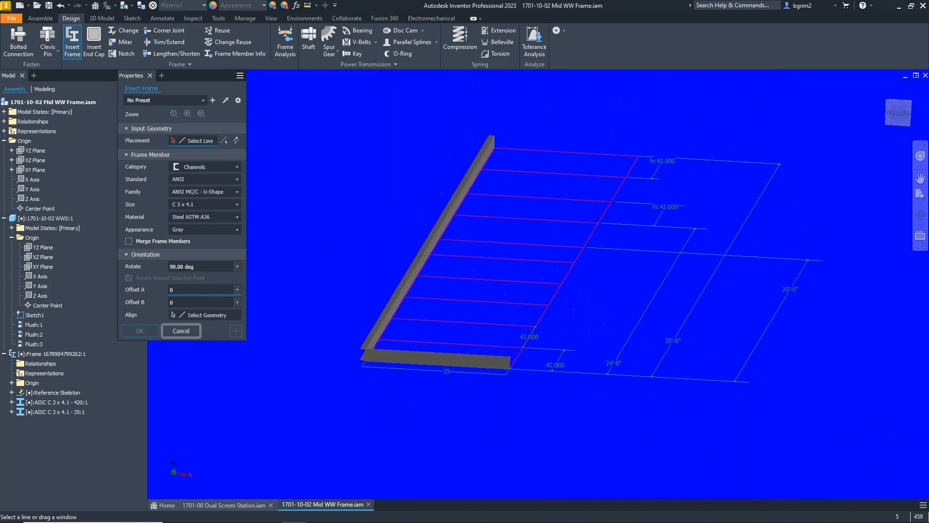
click(181, 330)
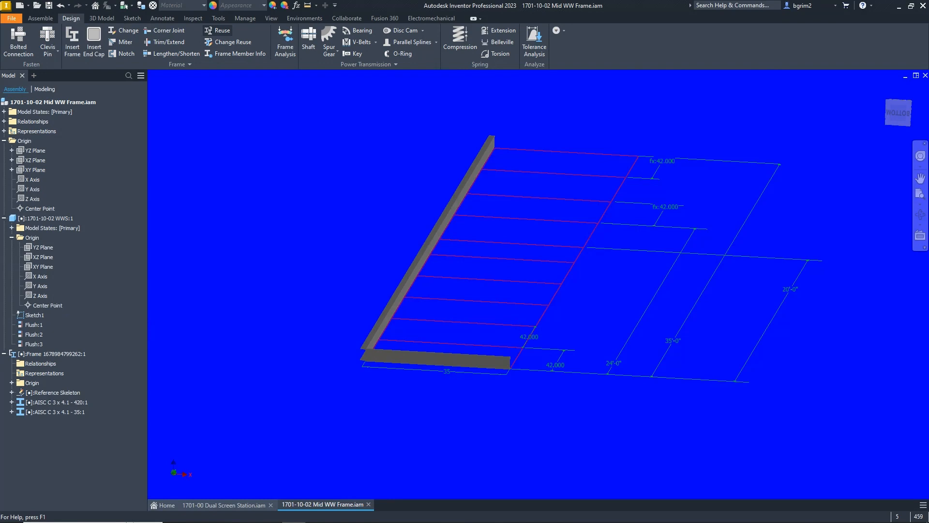
Undo the insertion of the C 3 x 4.1 channel along the 35 in end line.
click(220, 31)
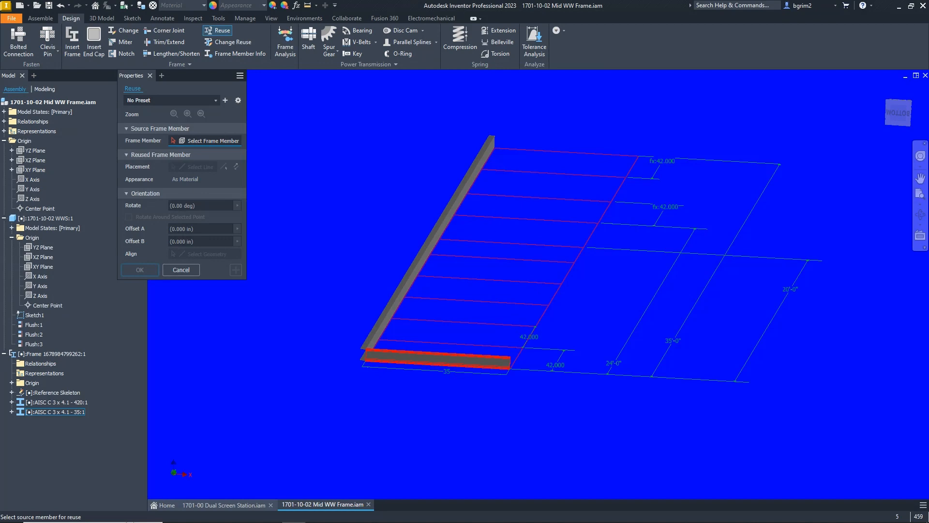
shift+middle_drag(464, 291, 465, 319)
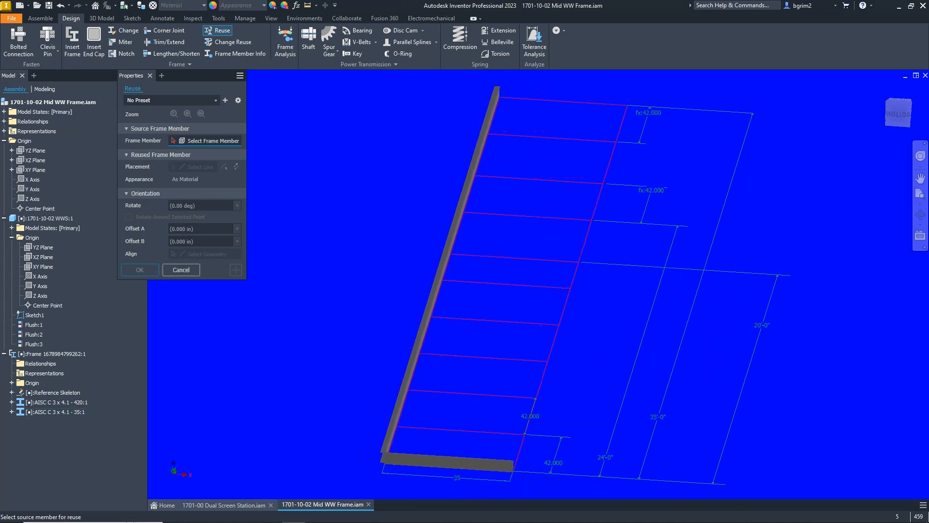
click(181, 270)
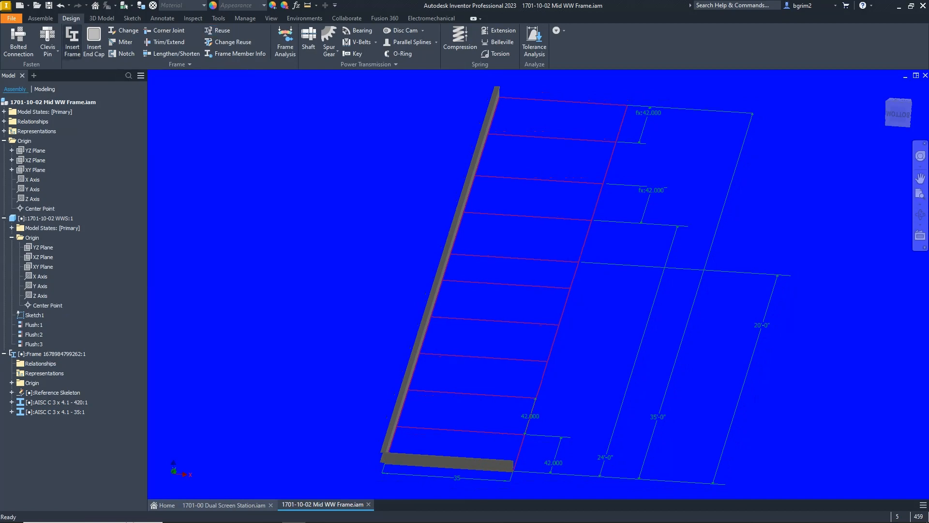
key(ctrl+z)
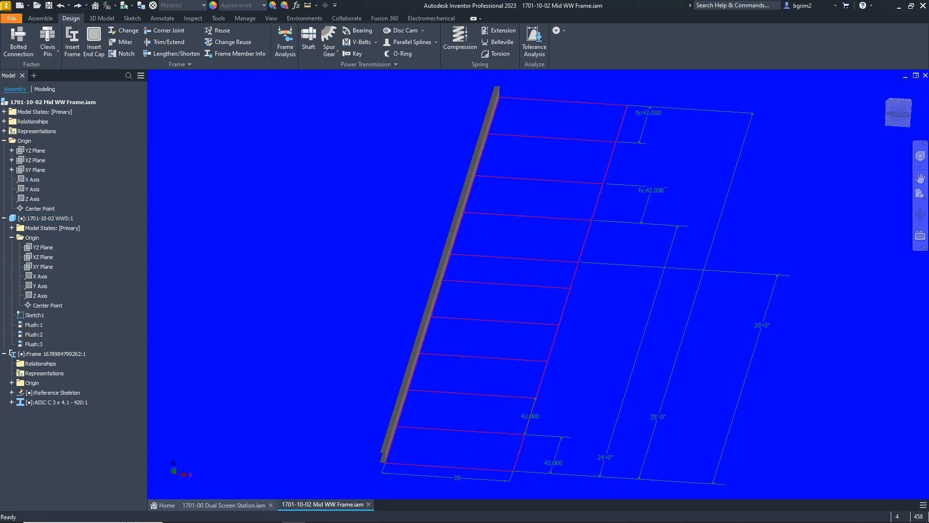
Start Insert Frame again and set the ANSI channel size to C 8 x 11.5.
click(72, 43)
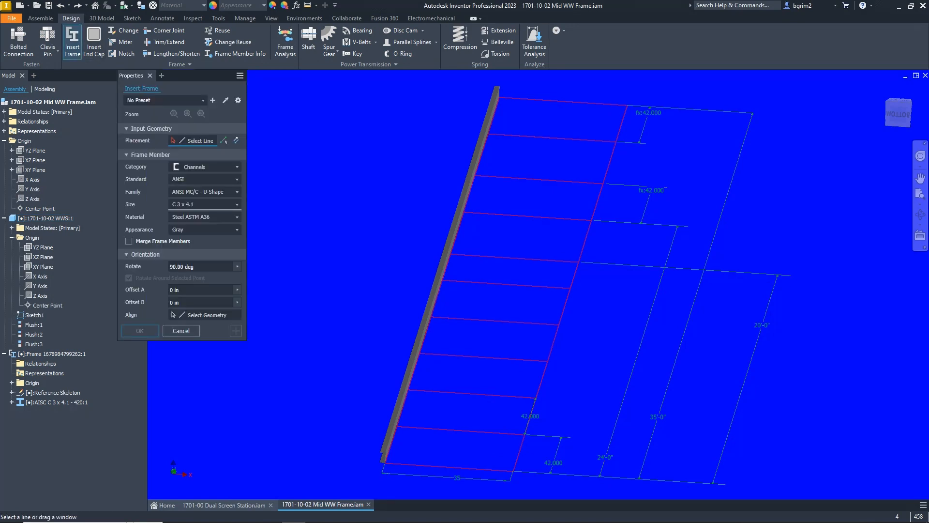
click(204, 204)
scroll(203, 290, down, 3)
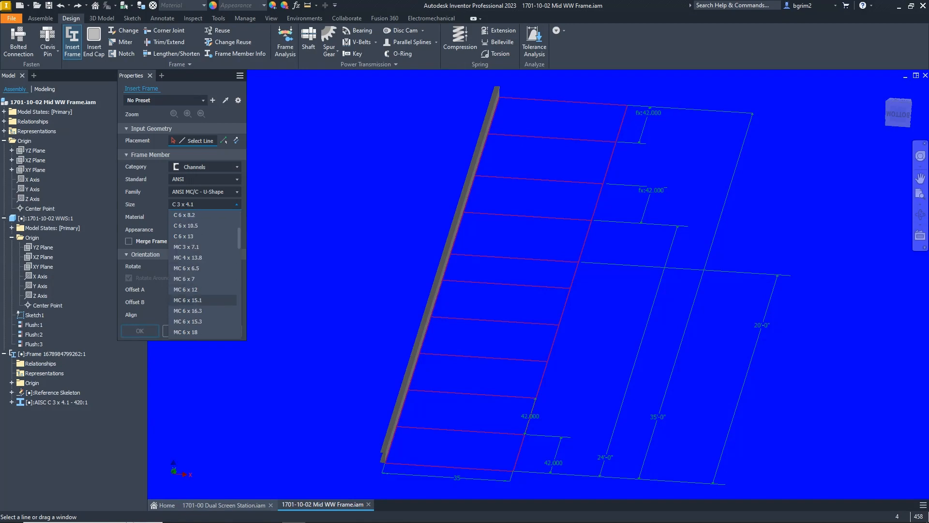
scroll(203, 300, down, 3)
click(203, 310)
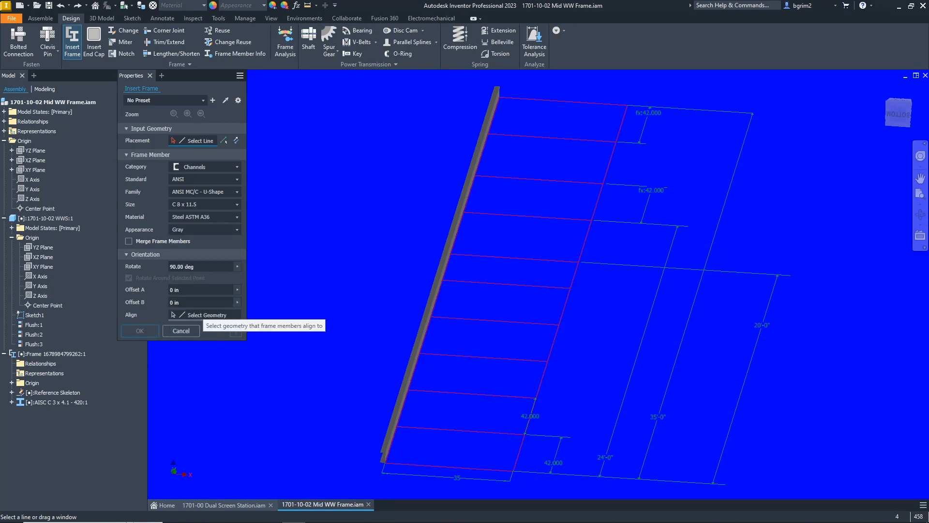
Insert the C 8 x 11.5 channel along the 35 in end line, keeping the 90-degree rotation and the default member name.
scroll(503, 277, up, 2)
scroll(453, 422, down, 6)
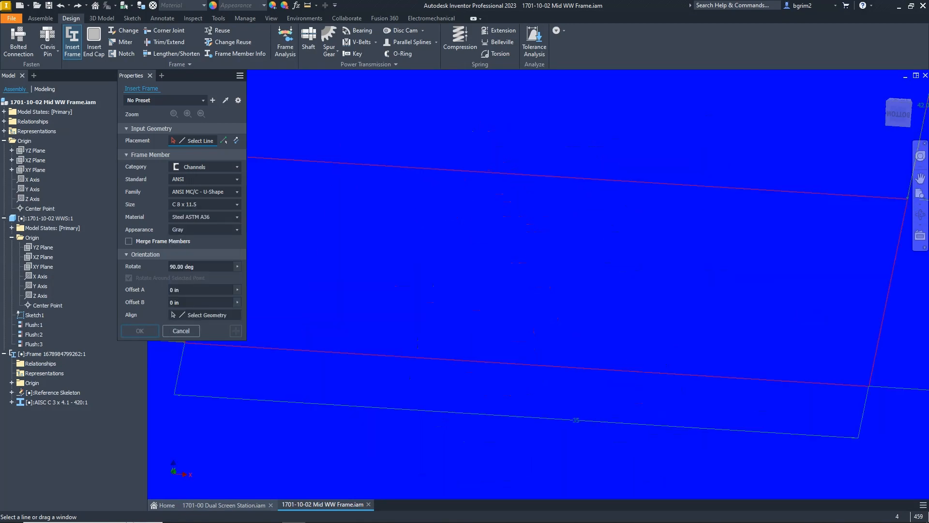
scroll(818, 175, up, 5)
shift+middle_drag(775, 290, 852, 293)
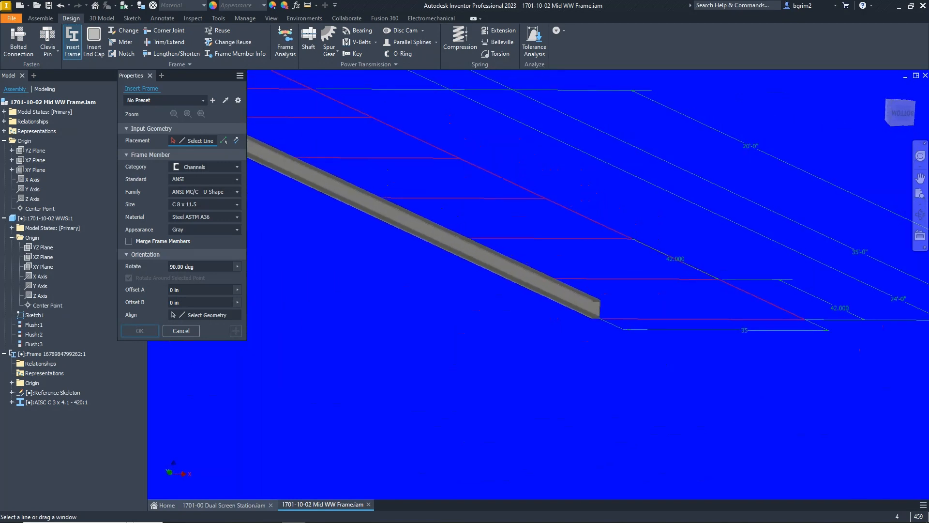
scroll(821, 378, down, 5)
click(821, 377)
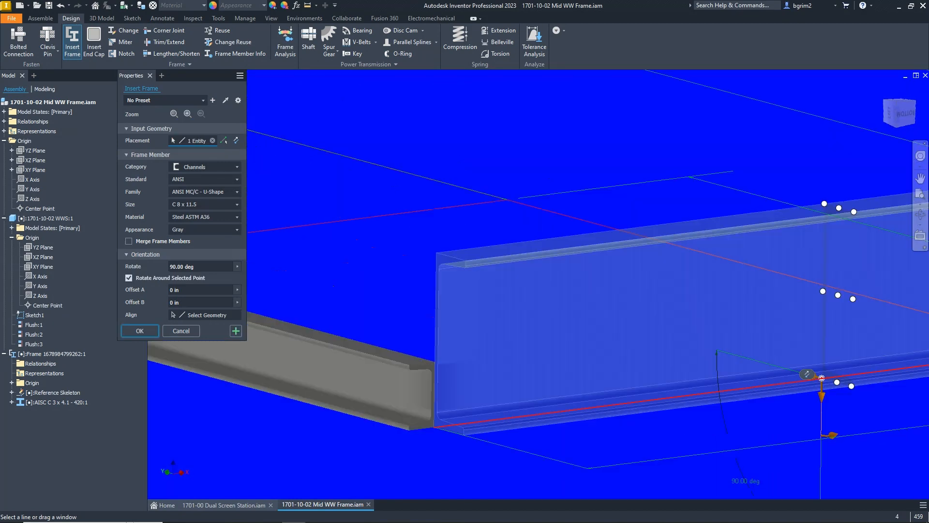
scroll(821, 377, up, 6)
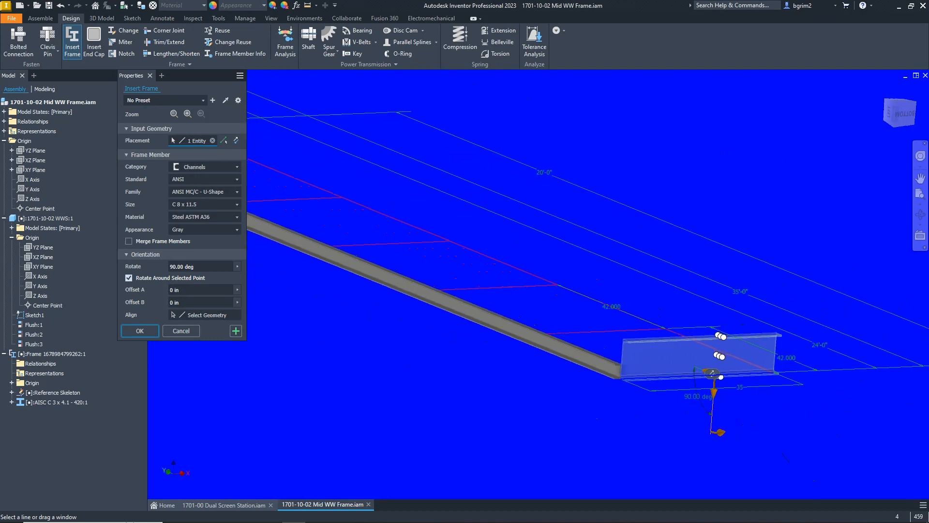
shift+middle_drag(784, 455, 663, 455)
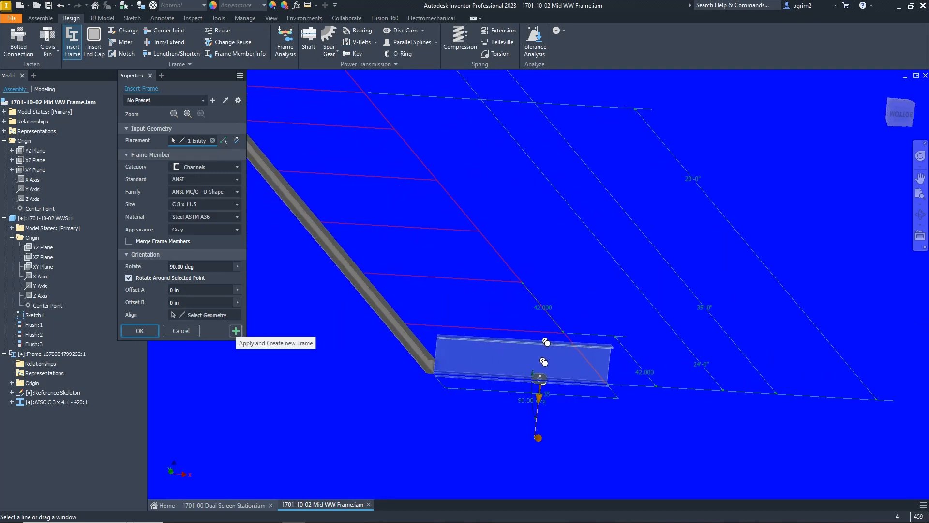
click(236, 331)
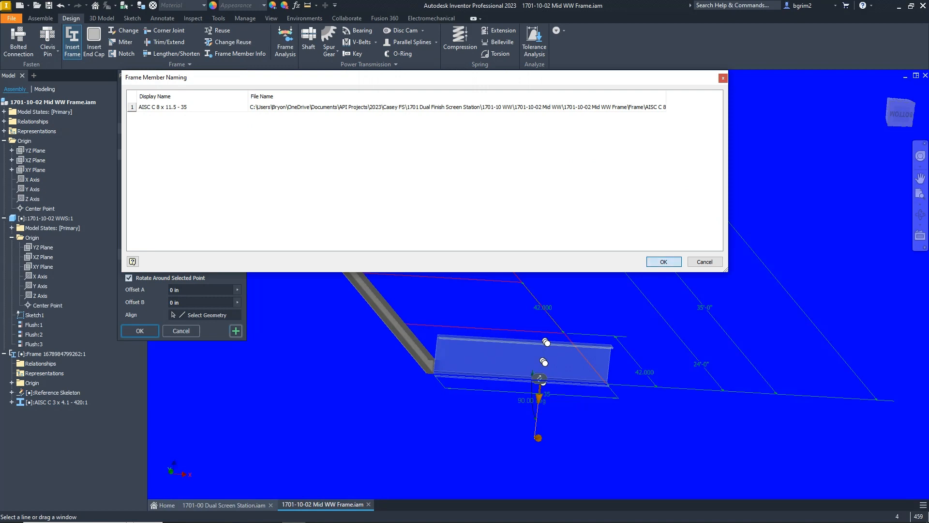
key(Return)
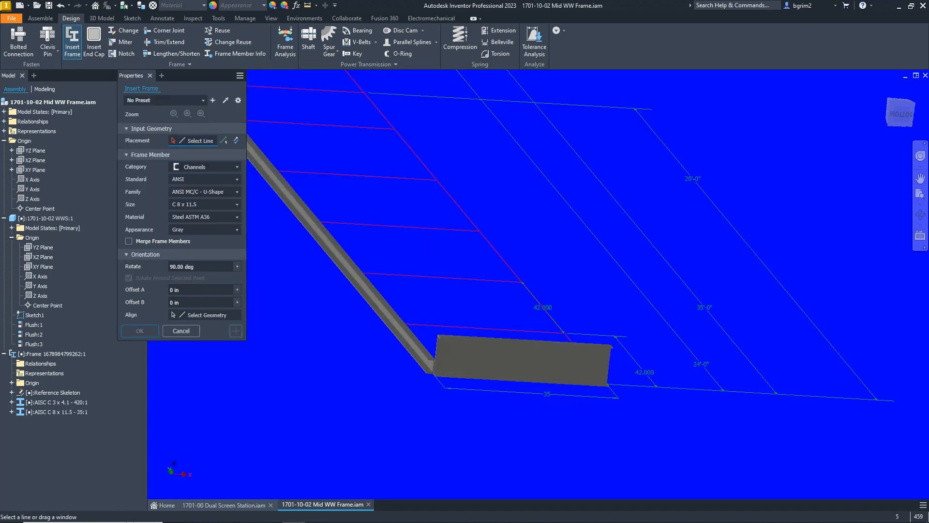
shift+middle_drag(532, 291, 566, 285)
click(181, 330)
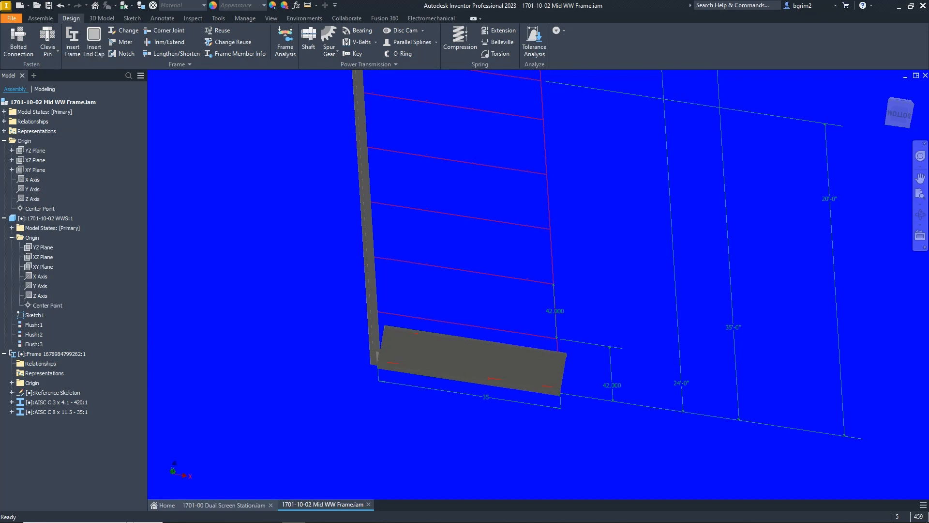
Edit the existing C 3 x 4.1 side channel so its profile sits inside its long layout line at 0 rotation.
scroll(391, 390, down, 5)
middle_drag(391, 390, 407, 242)
scroll(513, 430, up, 3)
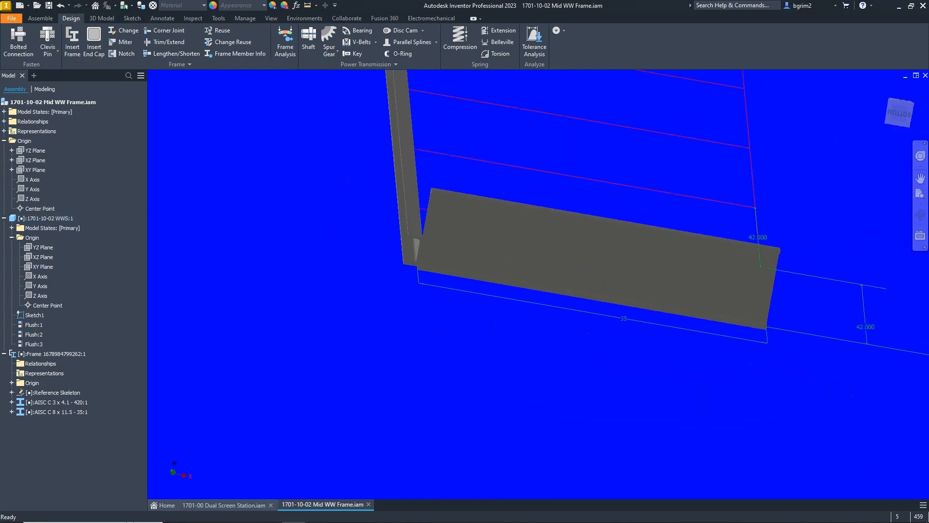
scroll(538, 290, up, 2)
mouse_move(537, 291)
middle_down()
mouse_move(541, 405)
mouse_move(528, 436)
middle_up()
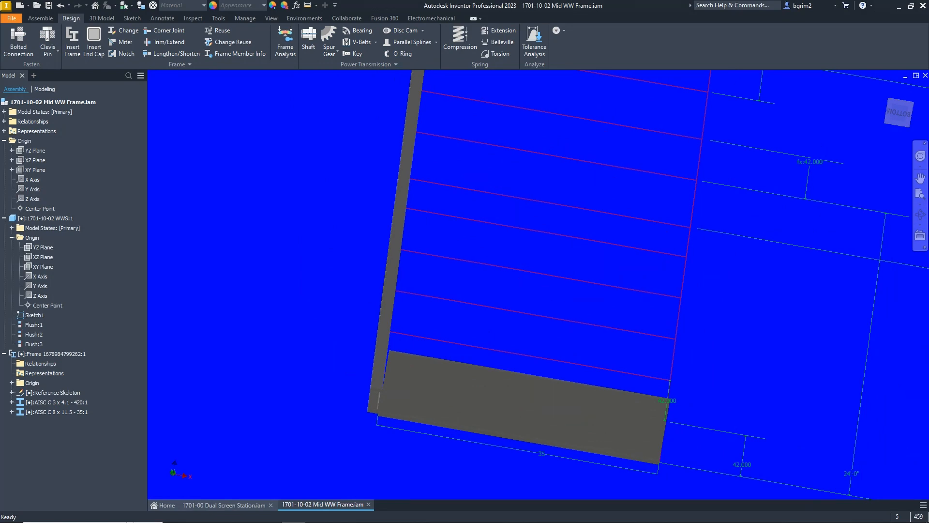
right_click(79, 402)
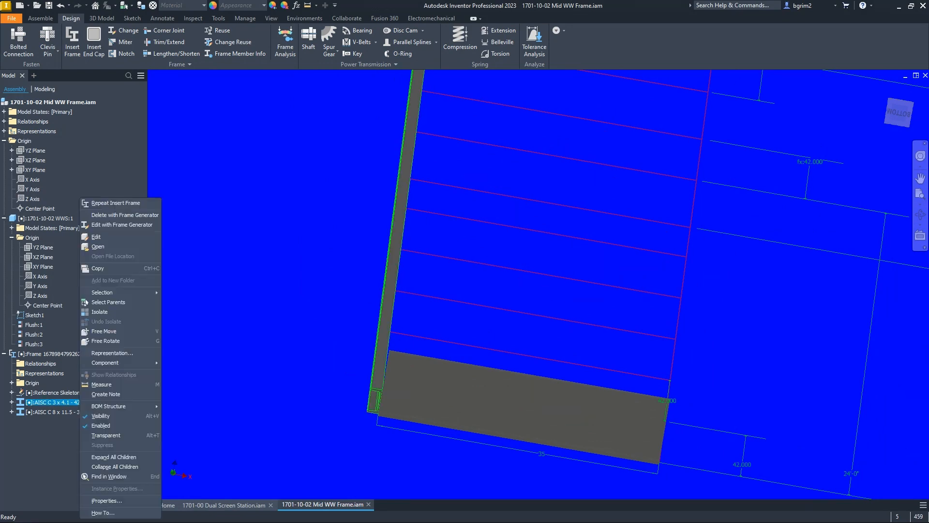
click(121, 225)
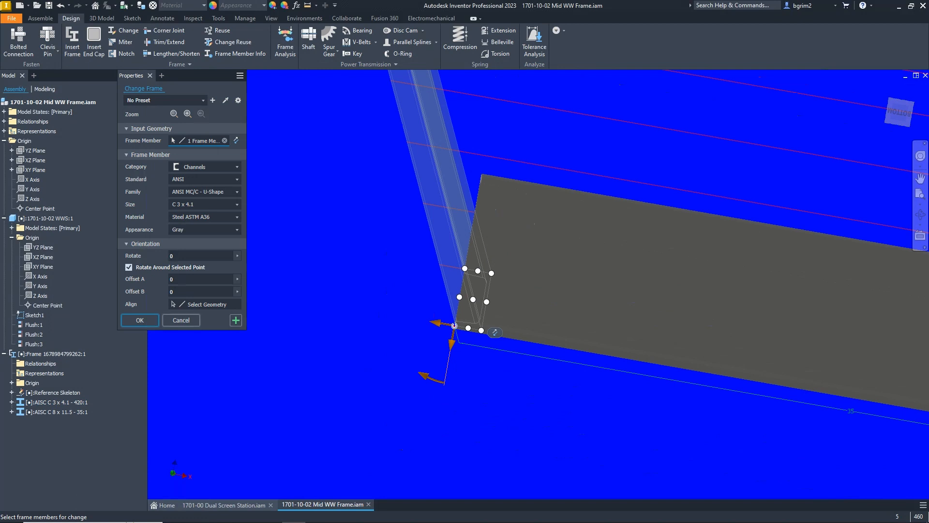
key(Return)
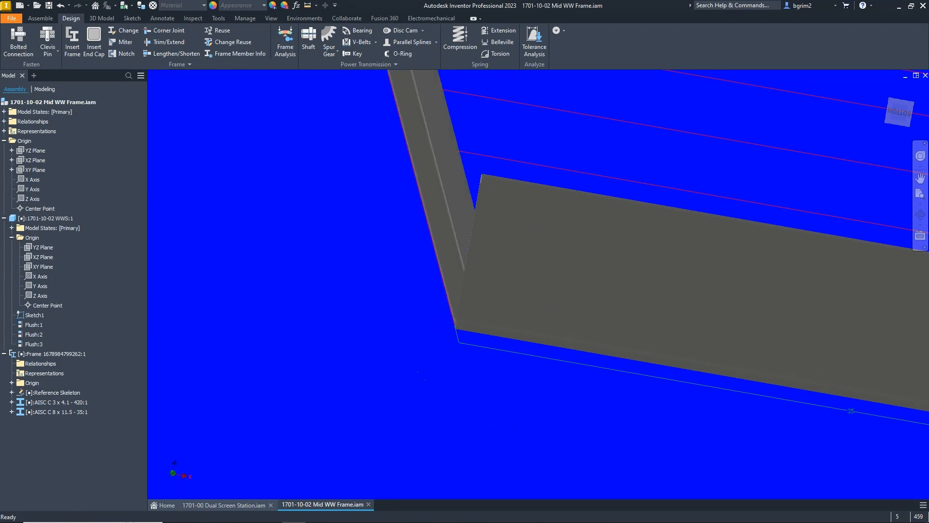
Reuse the existing C 3 x 4.1 side channel, placing it along the opposite long line of the layout sketch.
click(217, 30)
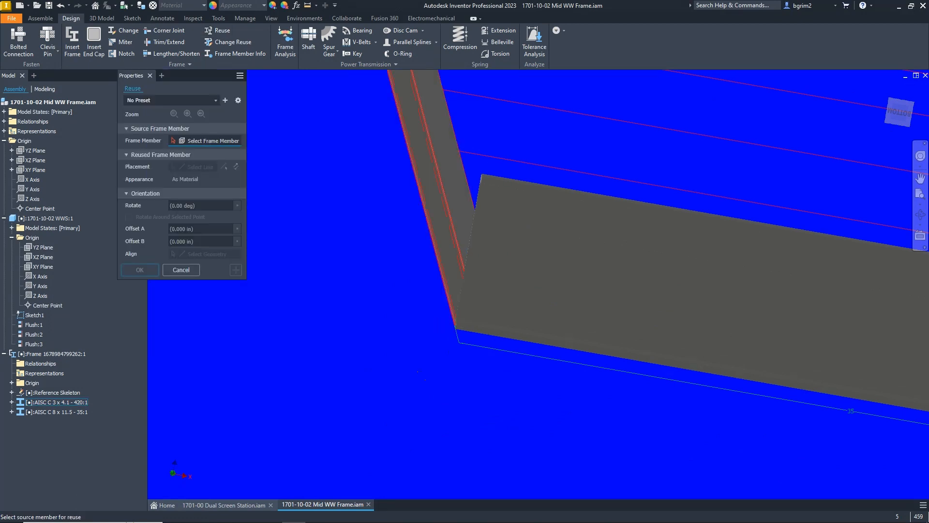
click(444, 246)
scroll(550, 289, down, 3)
scroll(551, 334, down, 1)
shift+middle_drag(586, 325, 554, 325)
scroll(554, 325, up, 4)
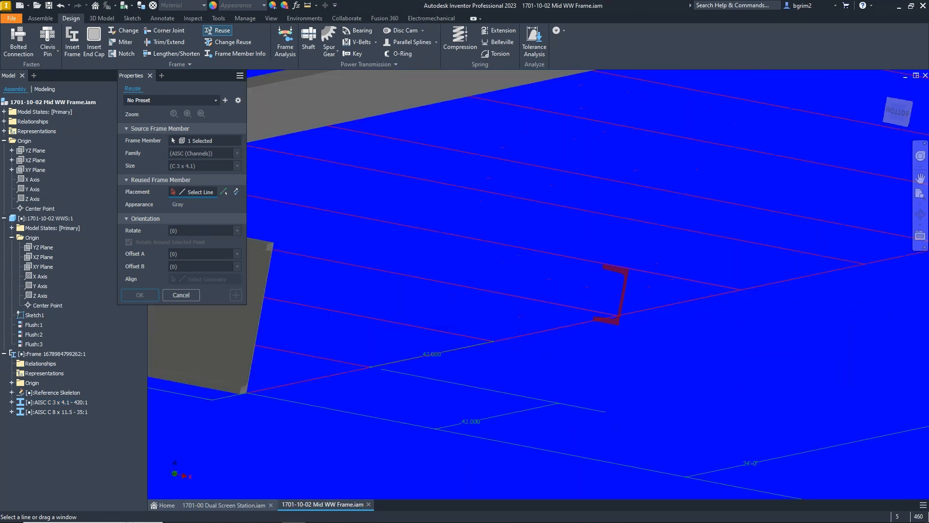
scroll(617, 315, down, 1)
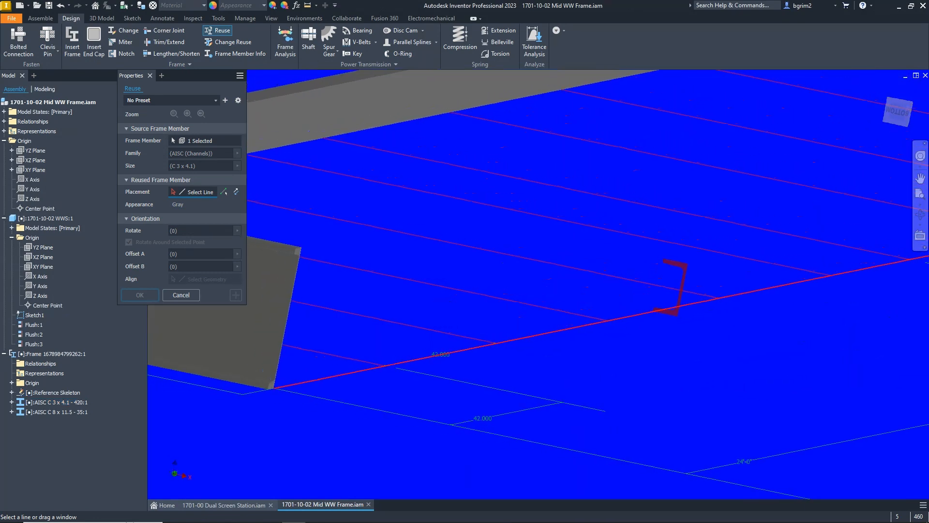
click(652, 311)
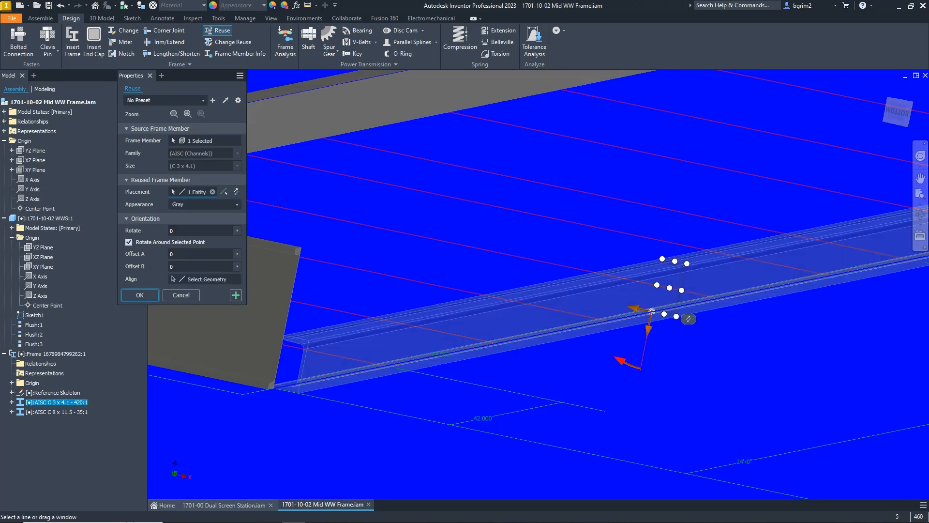
Rotate the reused C 3 x 4.1 channel 180 degrees, anchor it at its lower outer corner and apply the placement.
mouse_move(624, 362)
mouse_down()
mouse_move(608, 348)
mouse_move(598, 291)
mouse_move(642, 255)
mouse_move(683, 261)
mouse_up()
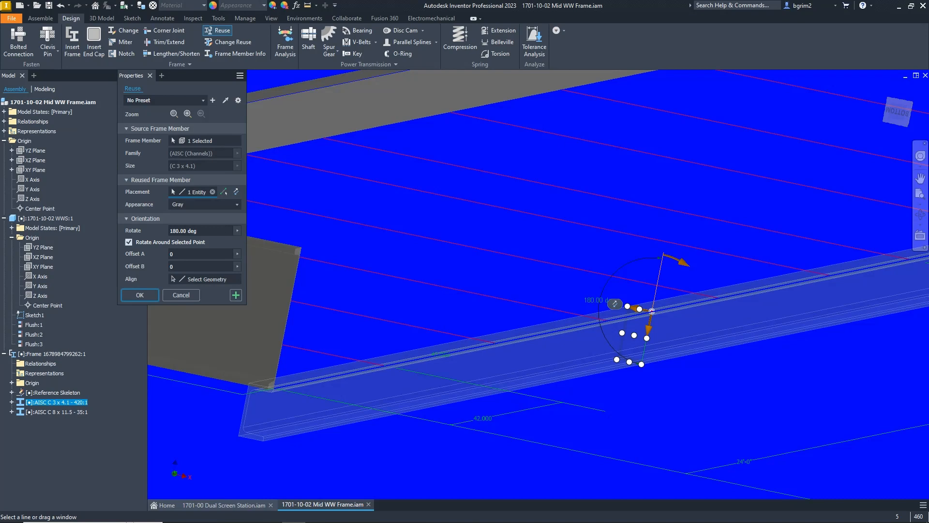
scroll(635, 367, up, 5)
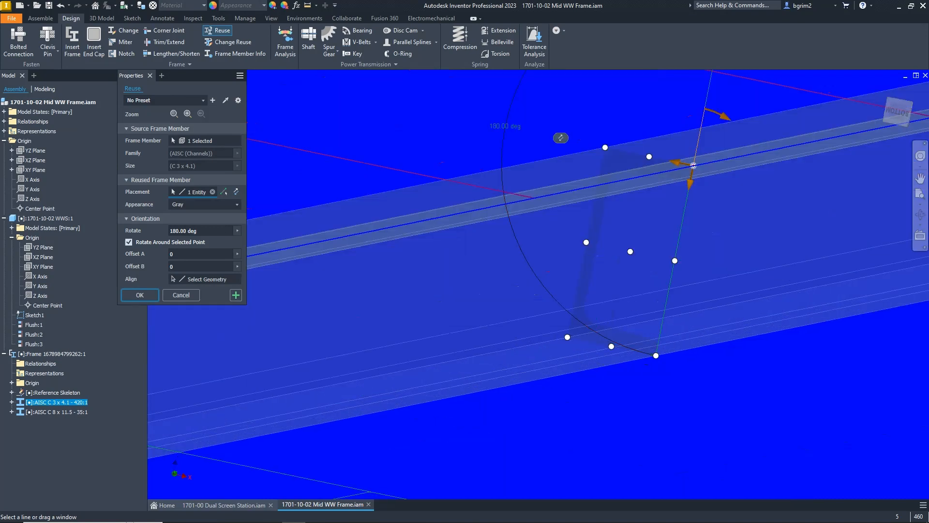
scroll(656, 355, down, 6)
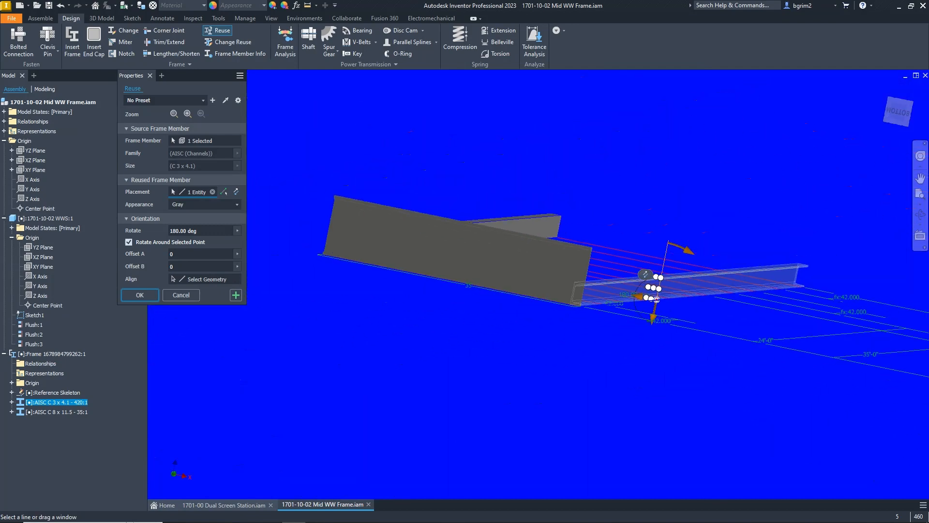
scroll(657, 283, up, 4)
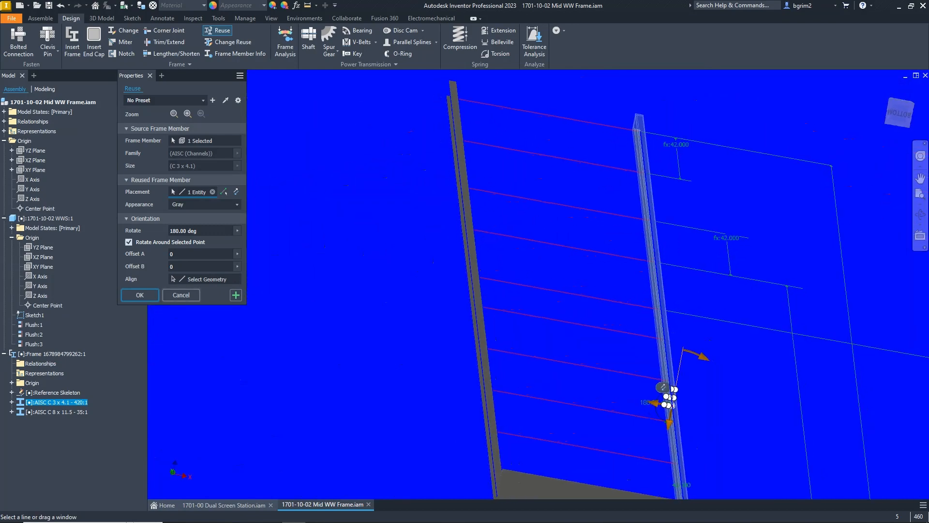
key(ctrl+Return)
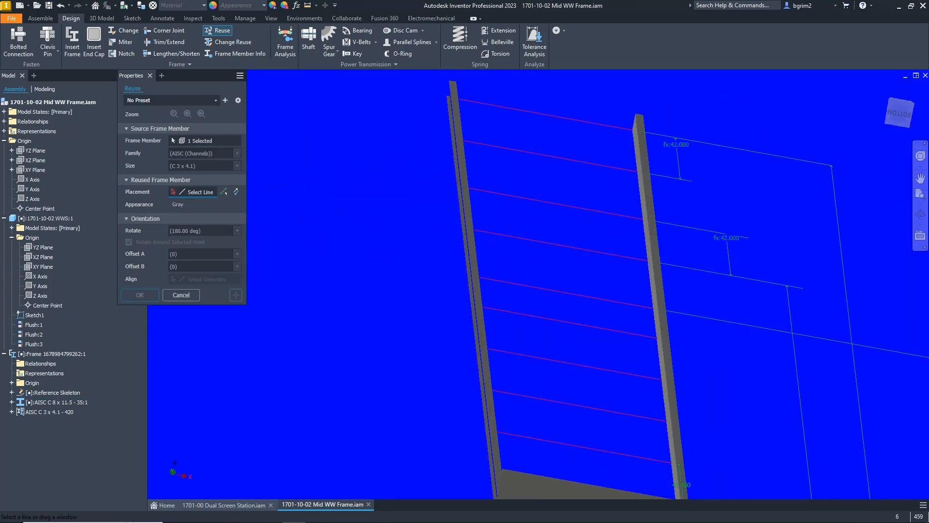
Reuse the C 8 x 11.5 end channel along the far end line of the layout, rotated -90 degrees.
scroll(525, 358, down, 1)
scroll(464, 286, down, 2)
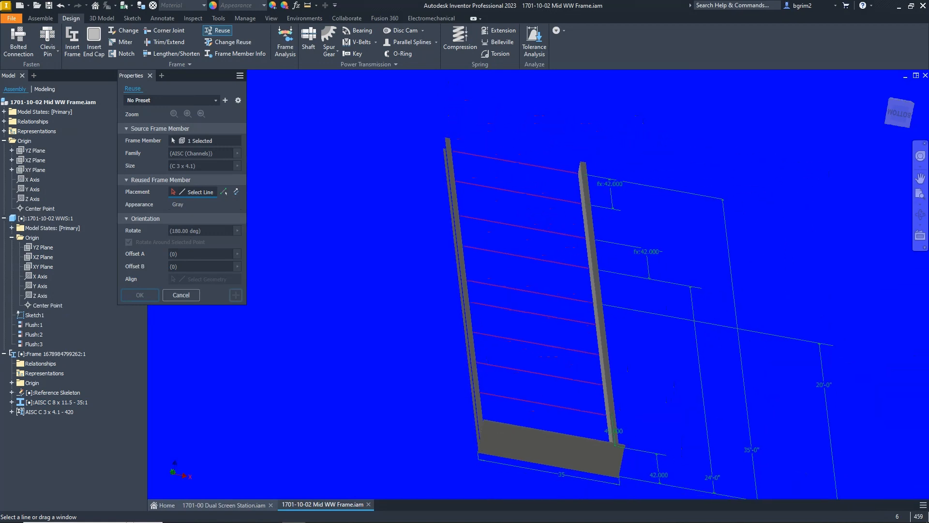
shift+middle_drag(537, 310, 528, 310)
click(217, 140)
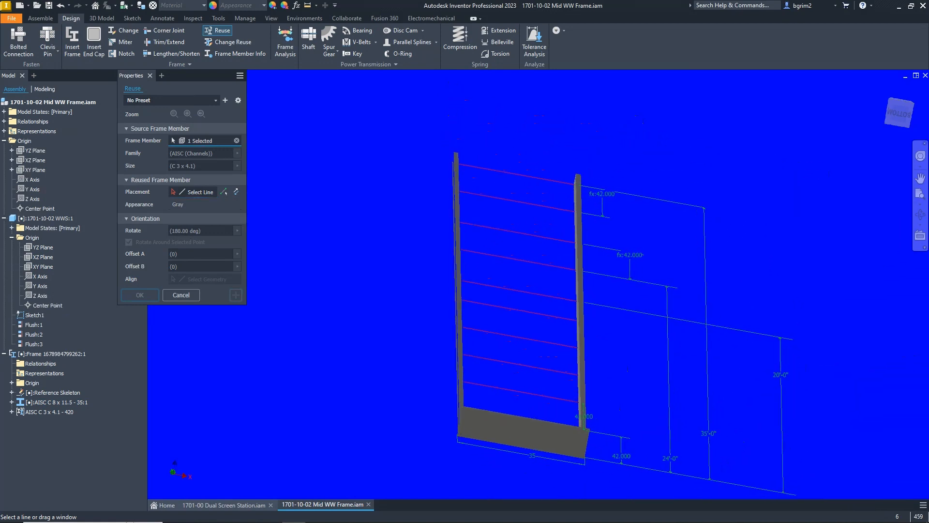
click(522, 431)
shift+middle_drag(522, 431, 644, 348)
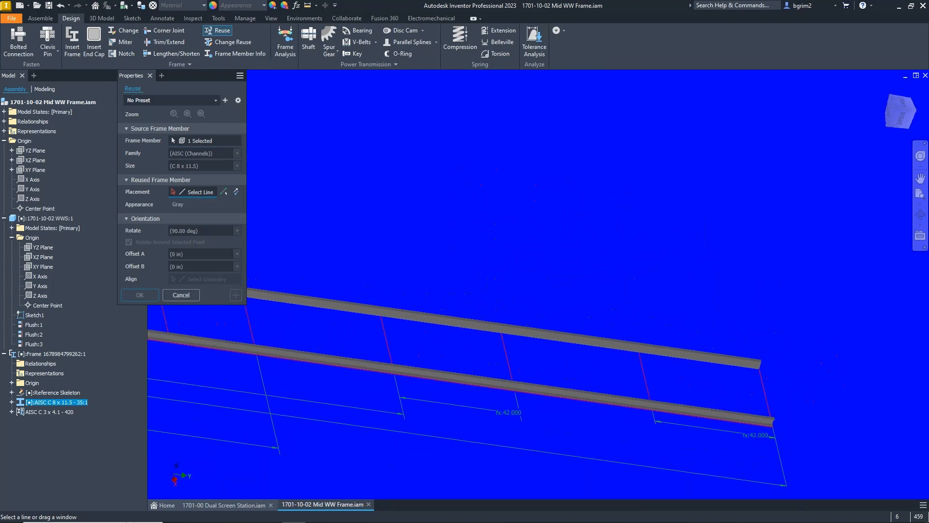
scroll(759, 402, up, 5)
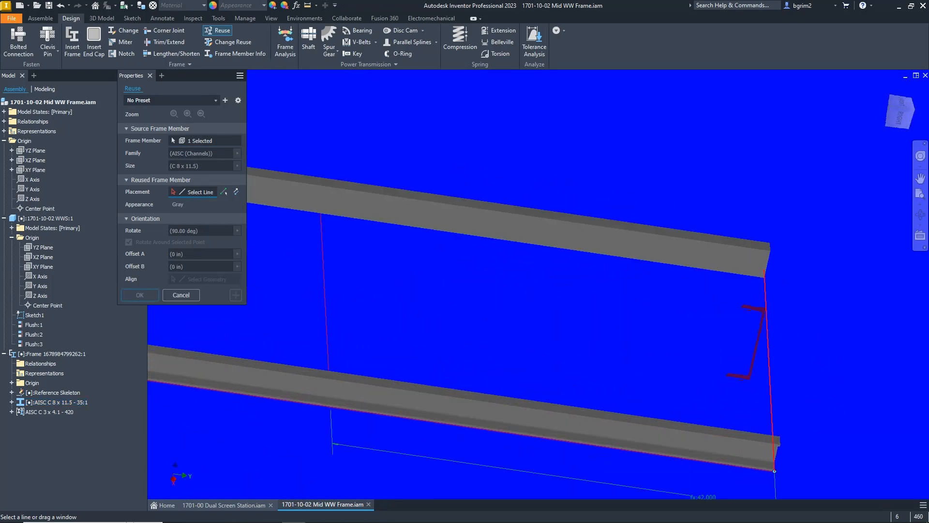
click(775, 470)
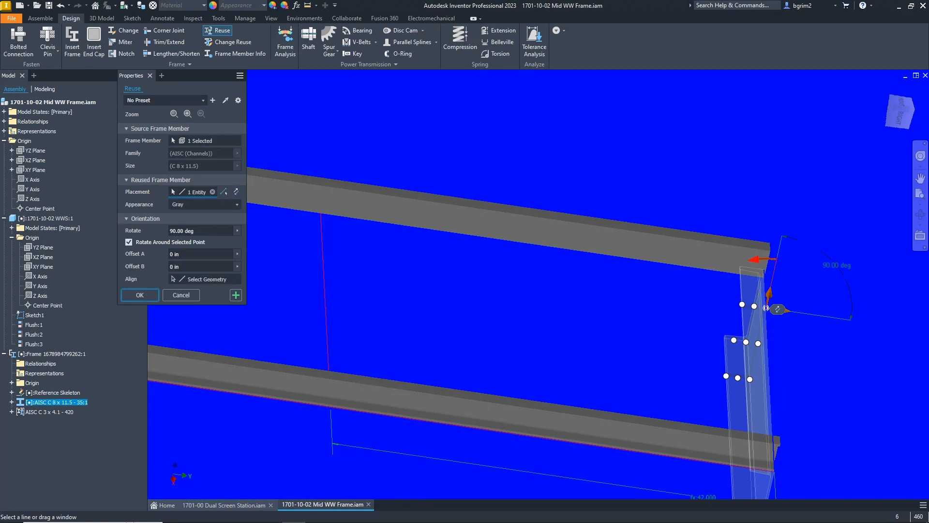
drag(757, 260, 776, 357)
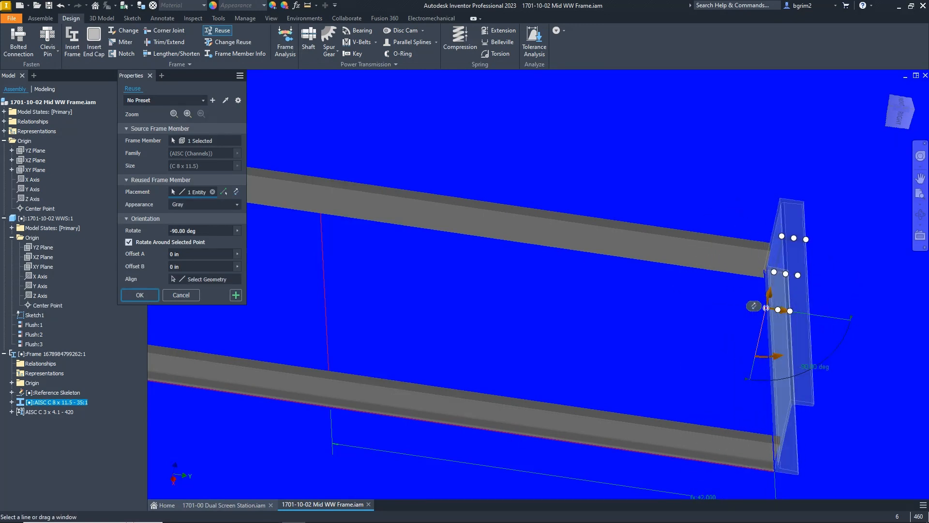
key(Return)
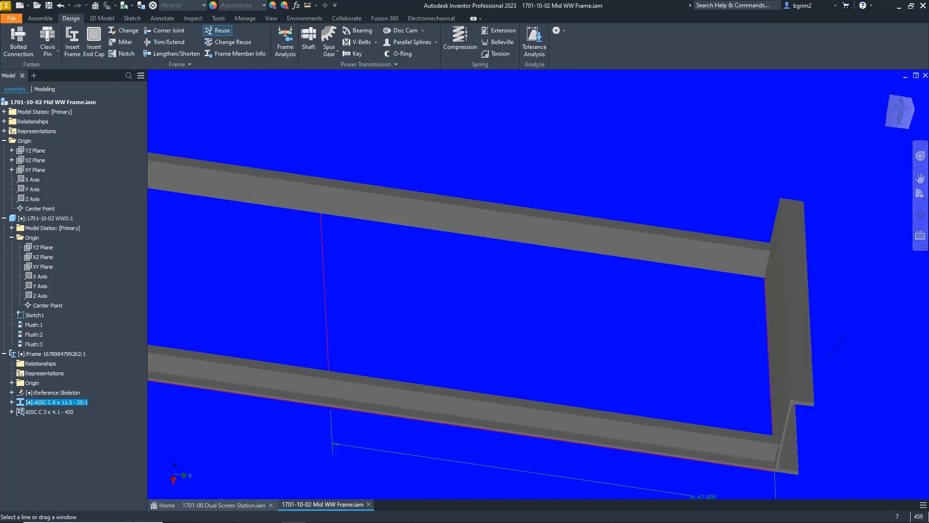
Examine the frame ends where the C 8 x 11.5 channels meet the C 3 x 4.1 side channels.
scroll(516, 308, up, 5)
scroll(338, 291, up, 1)
middle_drag(339, 290, 685, 389)
shift+middle_drag(353, 339, 374, 341)
scroll(373, 341, down, 5)
scroll(538, 353, up, 1)
middle_drag(538, 352, 468, 344)
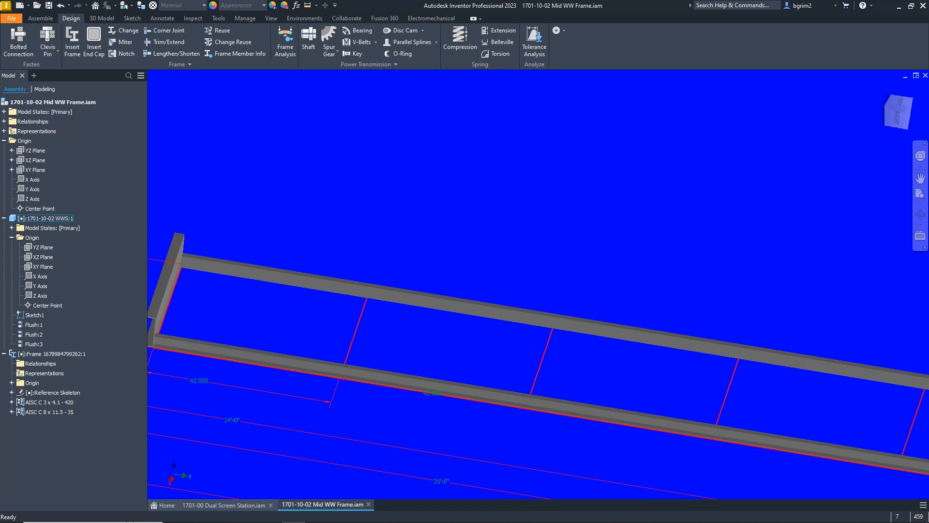
middle_drag(531, 397, 533, 414)
scroll(533, 414, down, 1)
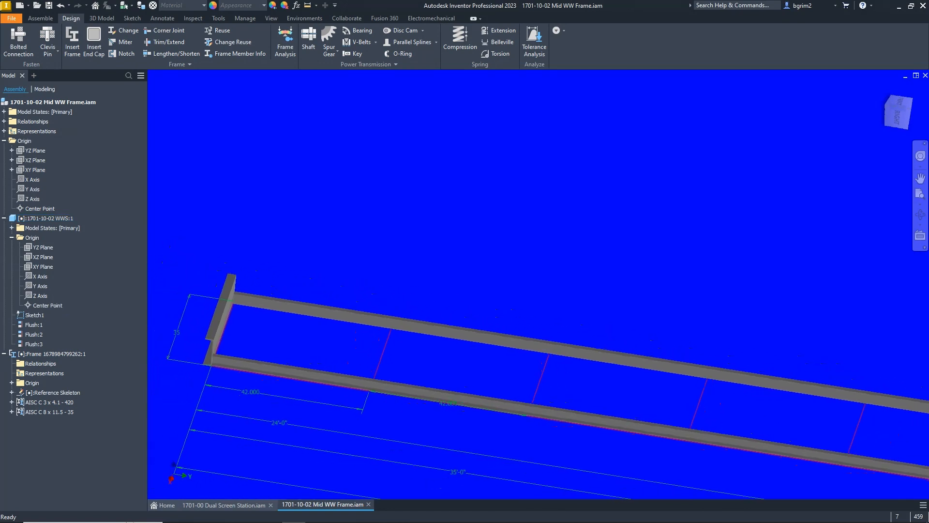
Start Insert Frame and set the ANSI channel size to C 3 x 4.1 for the crossmembers.
click(72, 42)
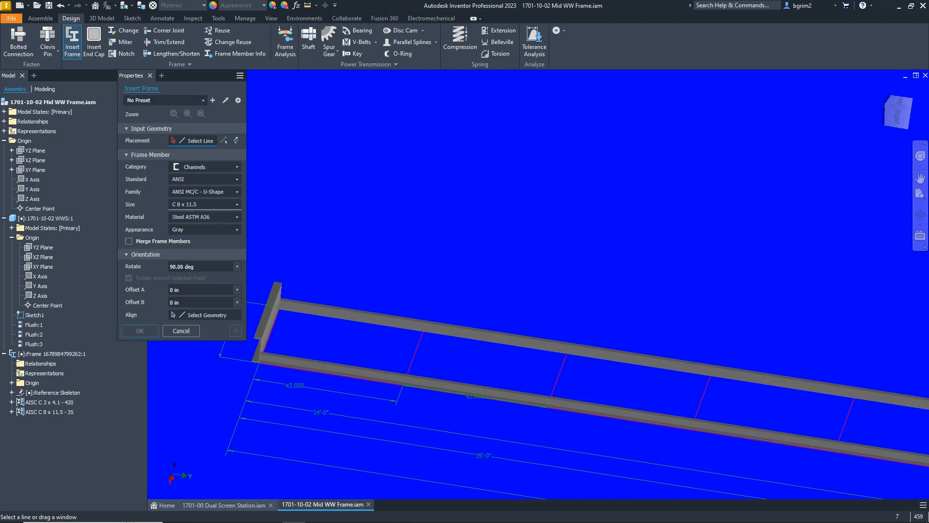
click(203, 204)
scroll(203, 278, up, 5)
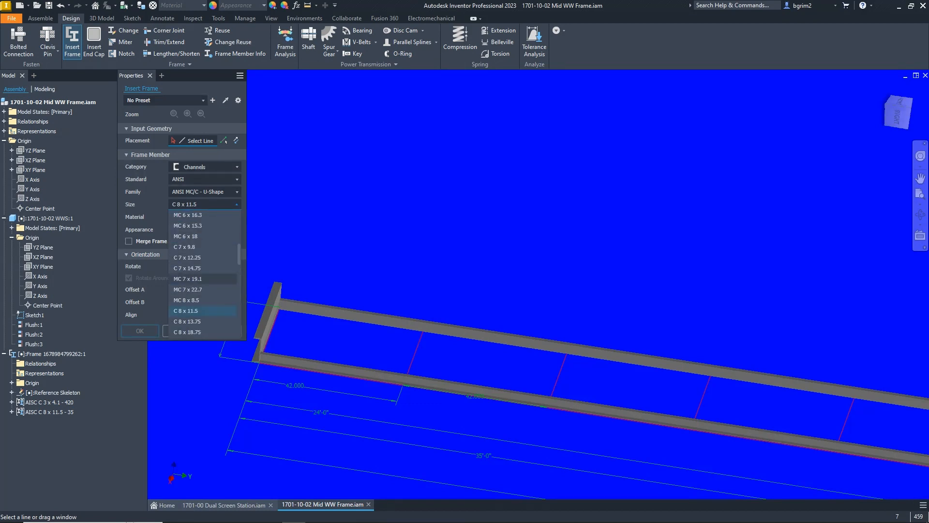
scroll(203, 274, up, 1)
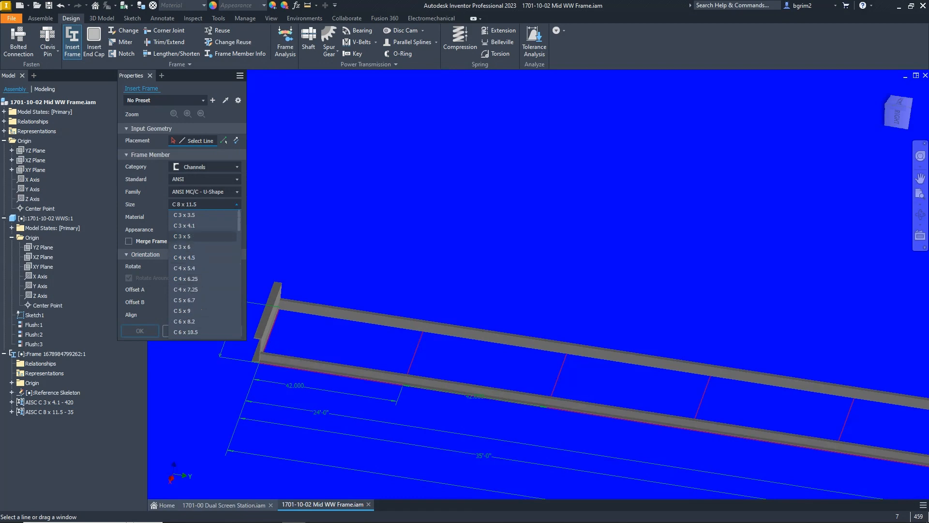
scroll(203, 233, up, 3)
click(193, 226)
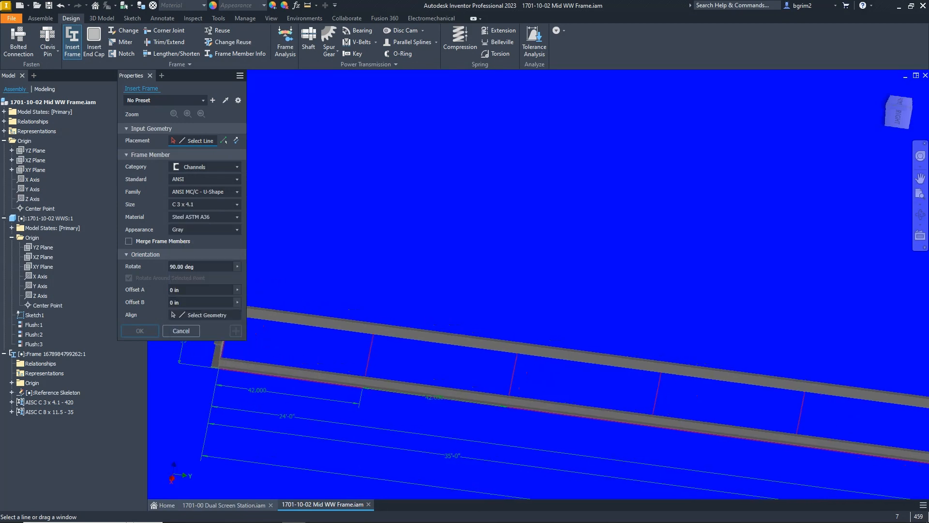
Insert the C 3 x 4.1 crossmember along the first crossline, 42 in from the end, rotated -90 degrees with the default member name.
shift+middle_drag(359, 426, 340, 401)
scroll(339, 401, up, 5)
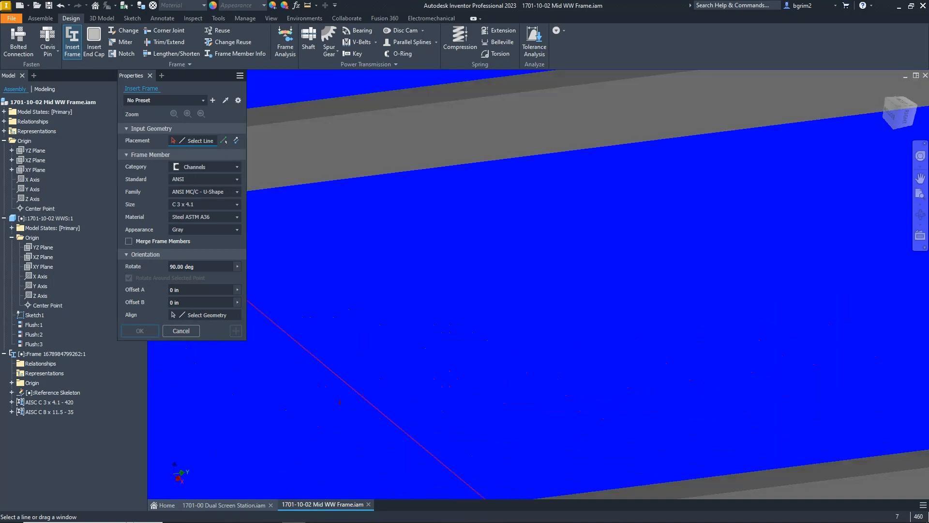
scroll(450, 412, down, 4)
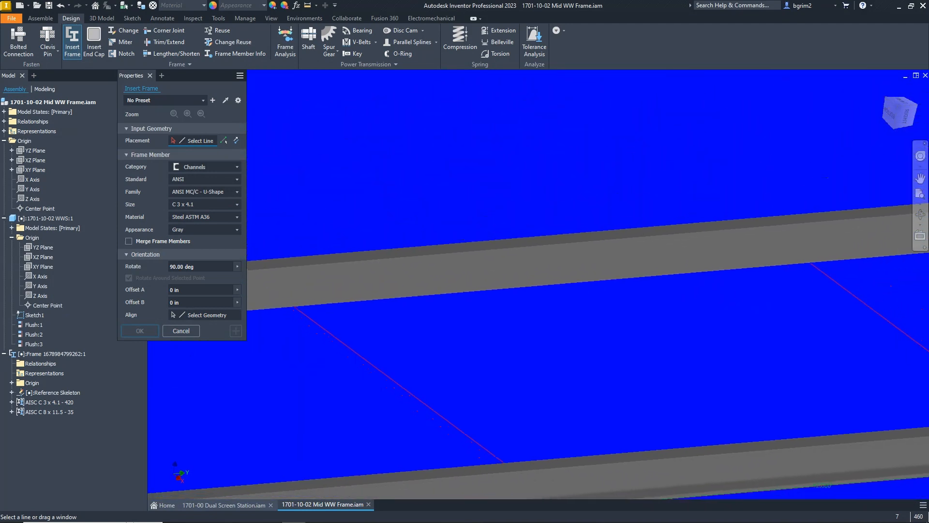
click(363, 358)
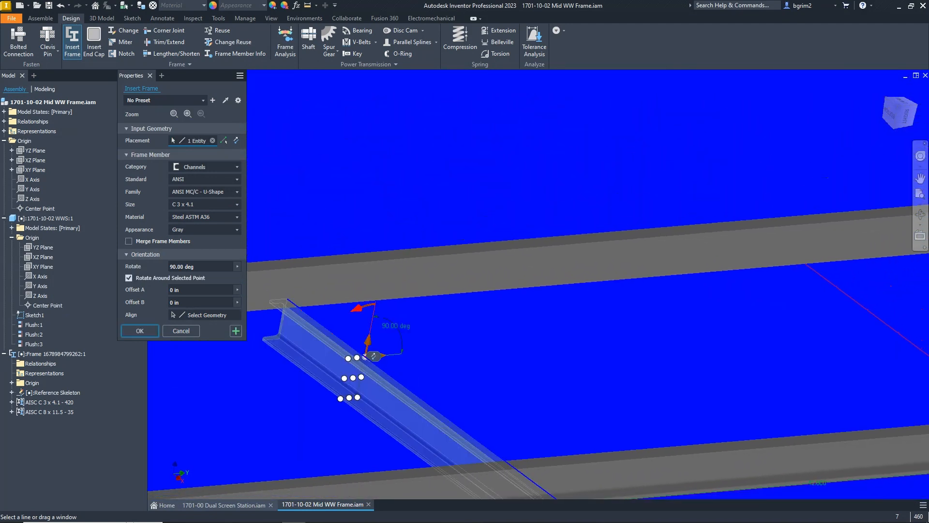
drag(358, 307, 372, 405)
scroll(367, 357, down, 5)
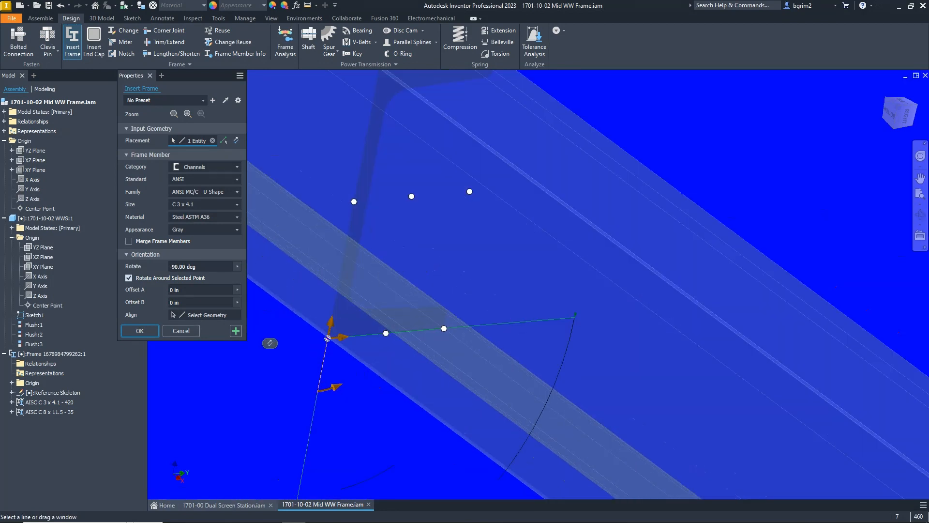
scroll(480, 308, up, 8)
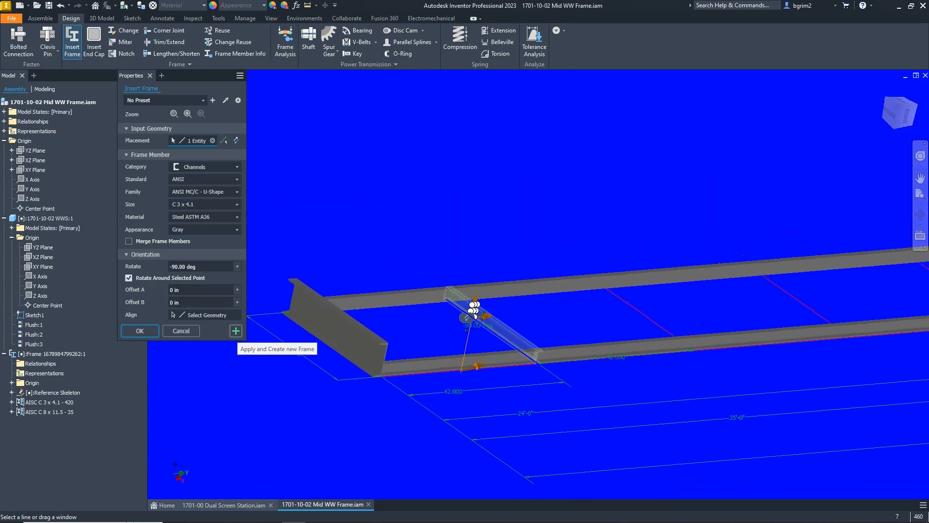
click(236, 331)
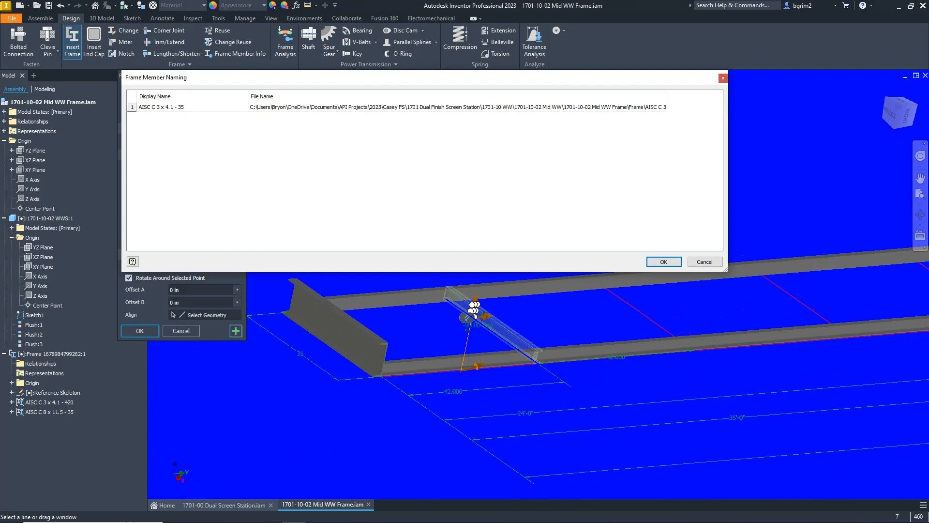
key(Return)
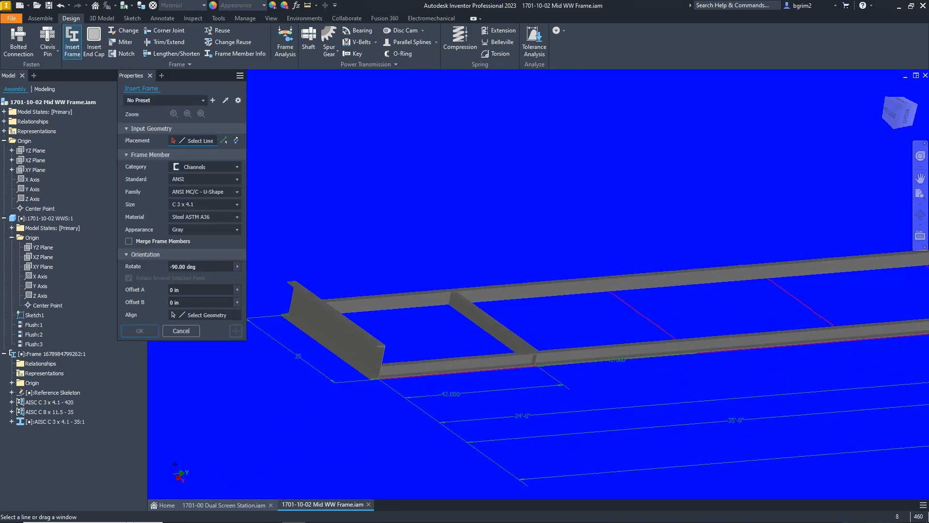
Set the frame member to an ANSI unequal angle, size L 3 x 2 x 1/4.
click(205, 167)
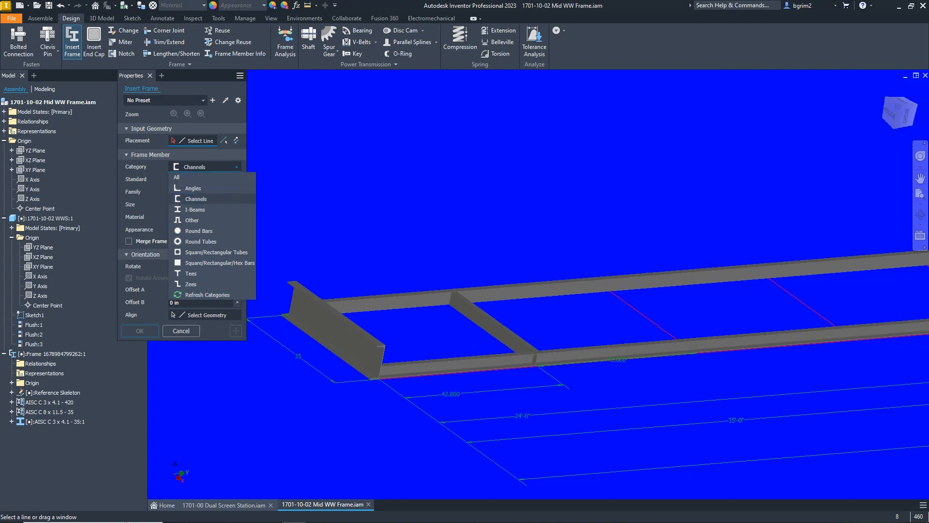
click(194, 187)
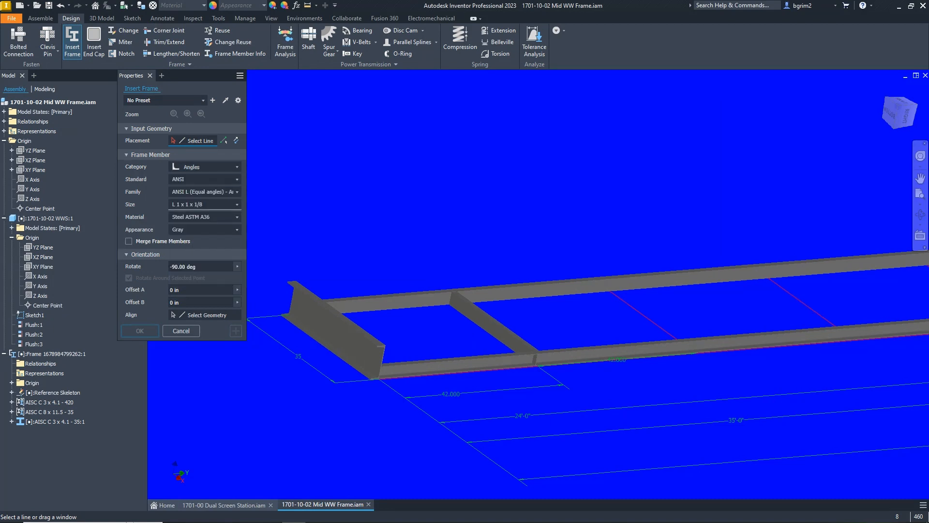
click(205, 192)
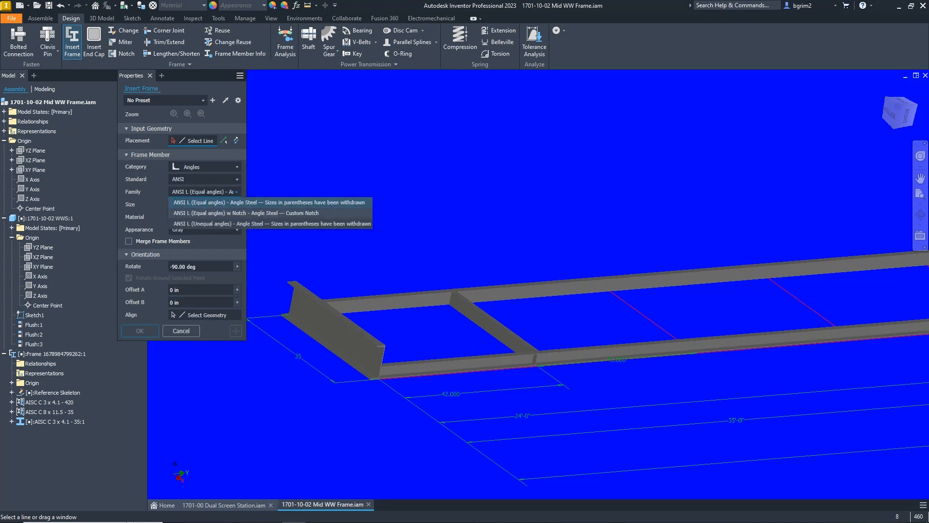
click(205, 223)
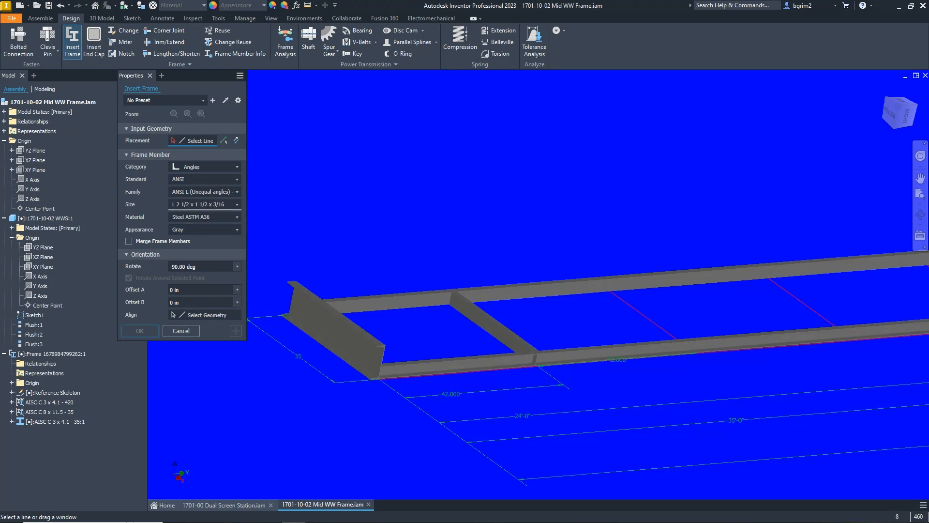
click(203, 205)
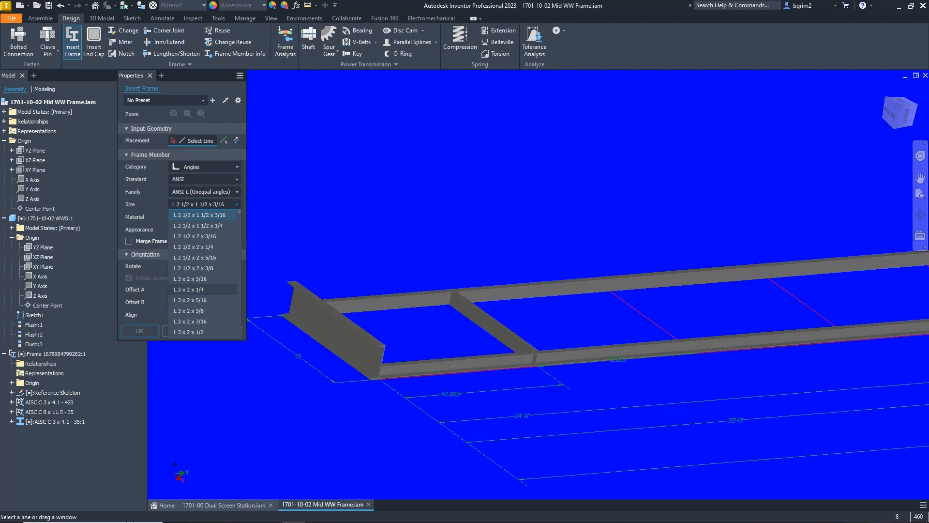
click(204, 289)
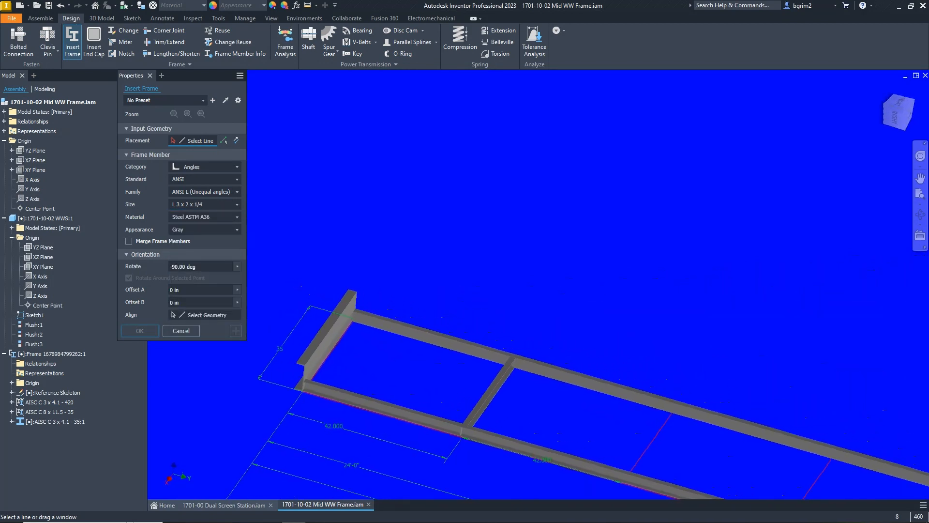
Insert the angle along the end line inside the C 8 x 11.5 channel, rotated -90 degrees, anchored at its long leg's lower corner, with the default name.
scroll(328, 363, down, 5)
scroll(342, 385, up, 2)
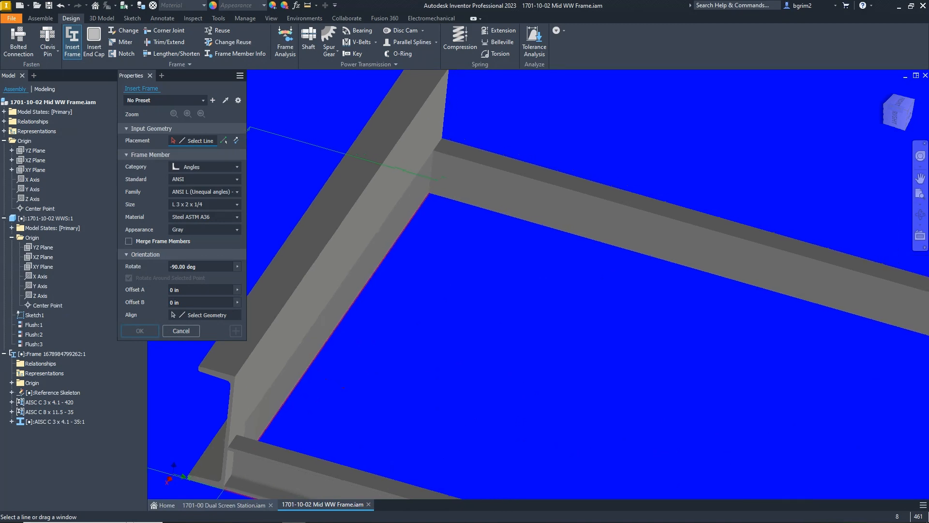
click(379, 269)
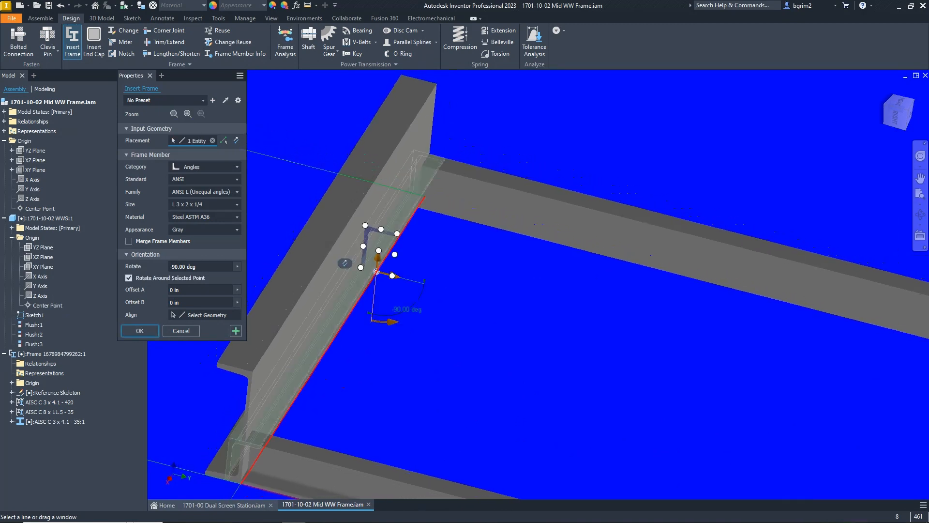
scroll(367, 304, down, 5)
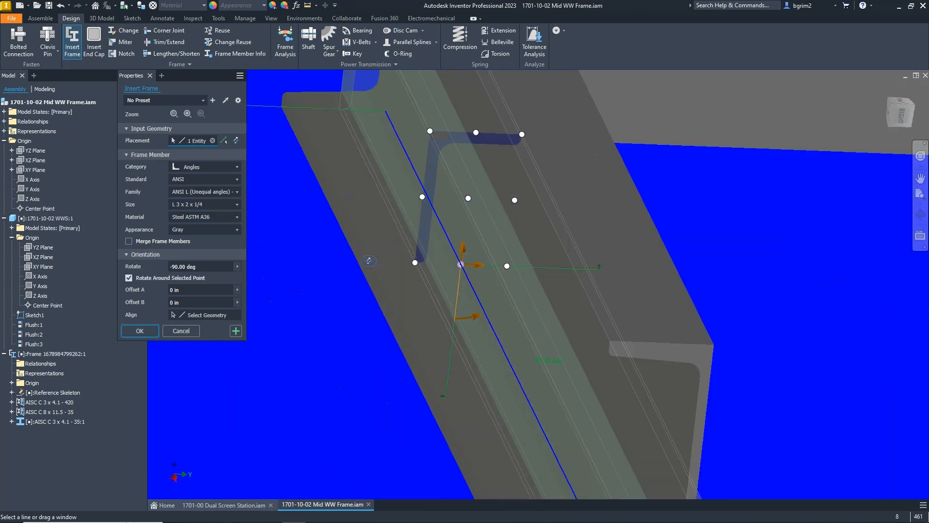
scroll(480, 315, up, 8)
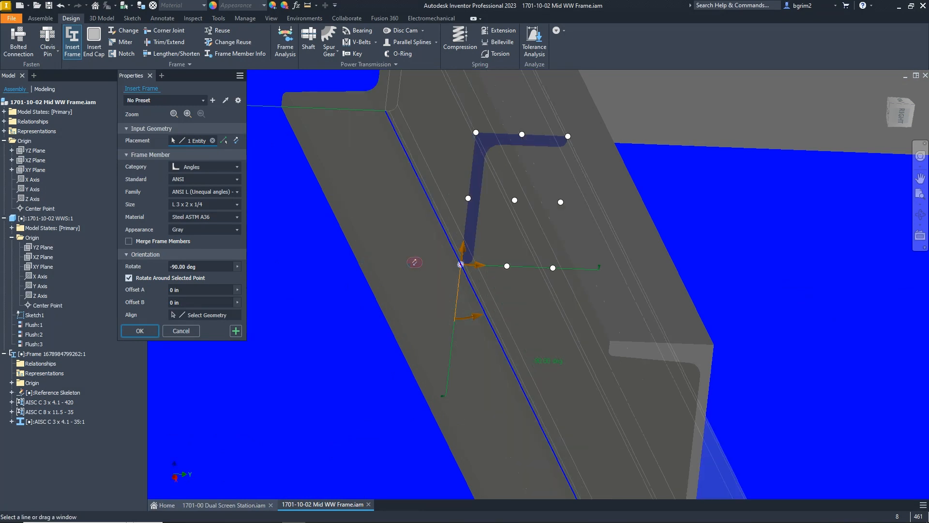
shift+middle_drag(477, 307, 455, 305)
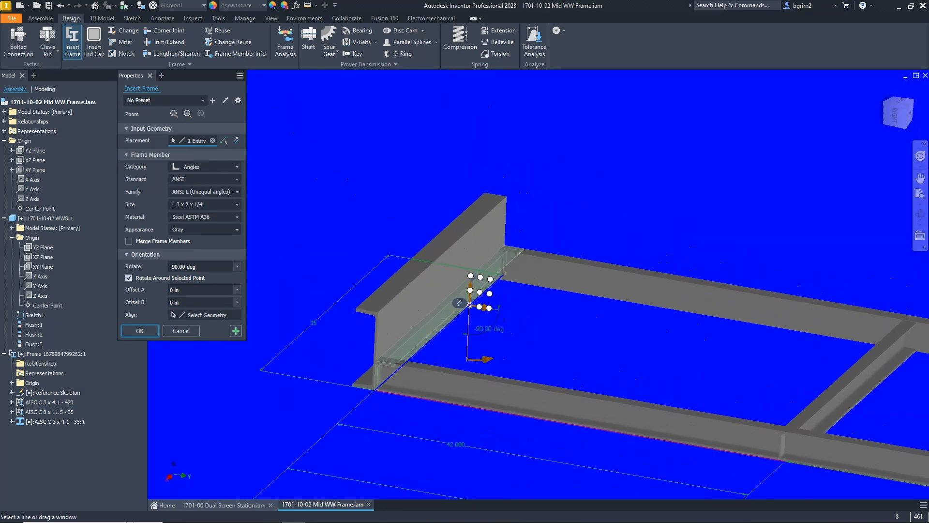
scroll(479, 306, up, 5)
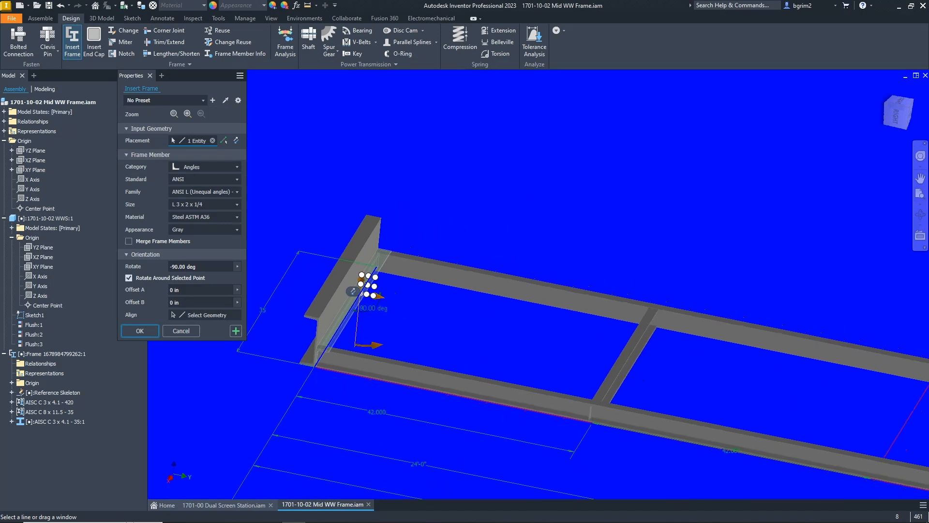
scroll(562, 360, up, 2)
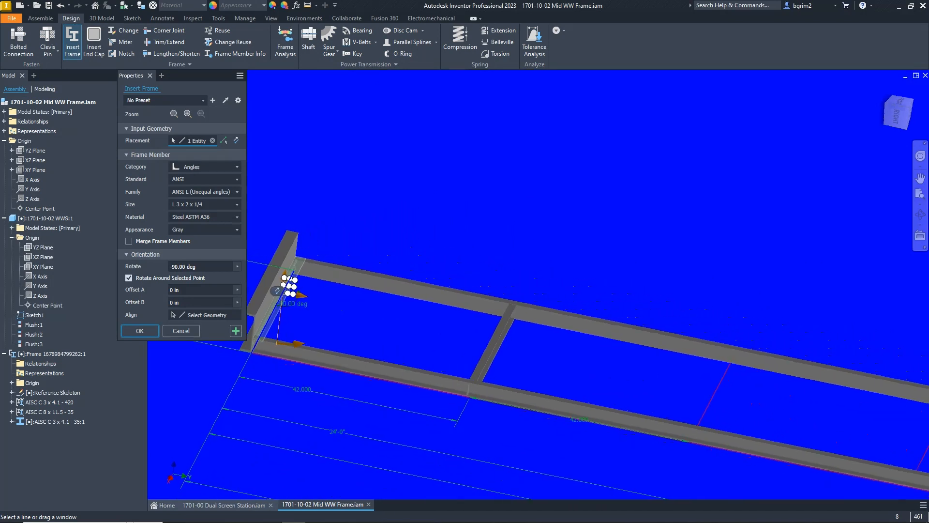
click(140, 330)
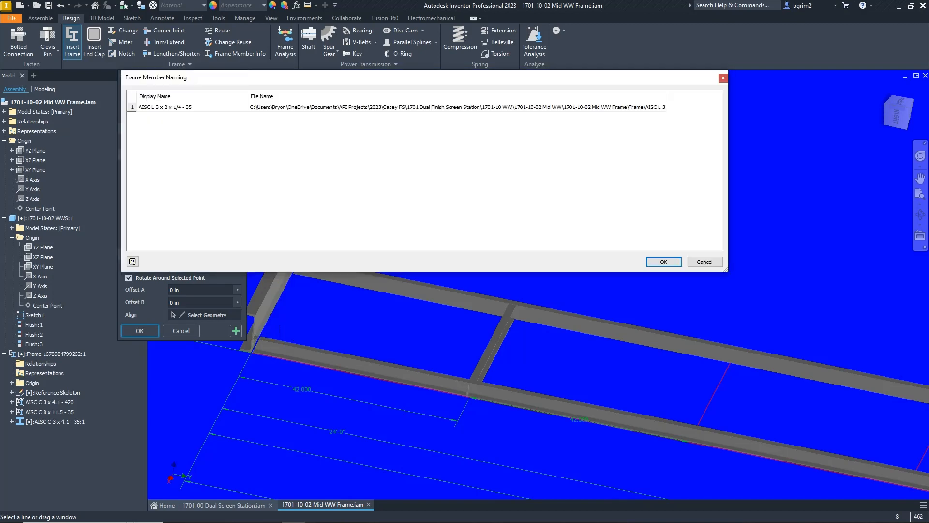
key(Return)
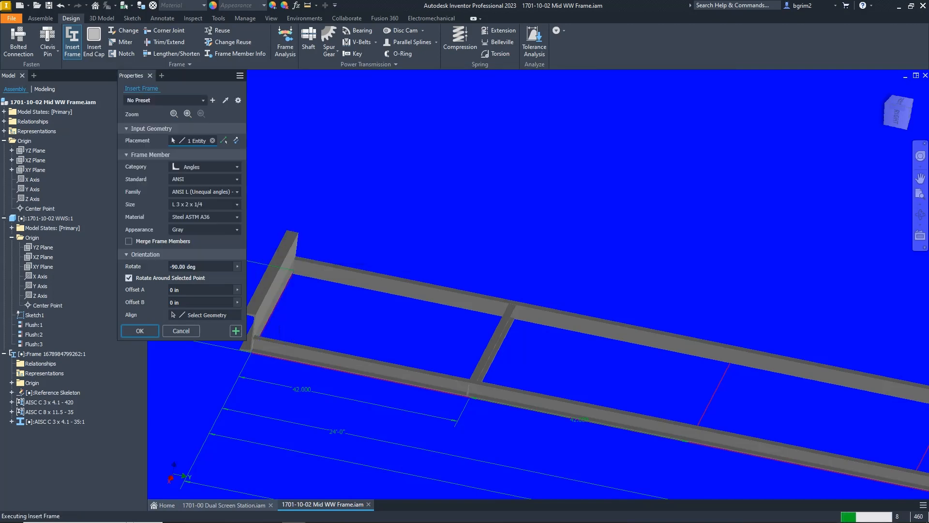
Try to trim one end of the L 3 x 2 x 1/4 angle to a side channel's inner face with 0 in offset.
click(164, 42)
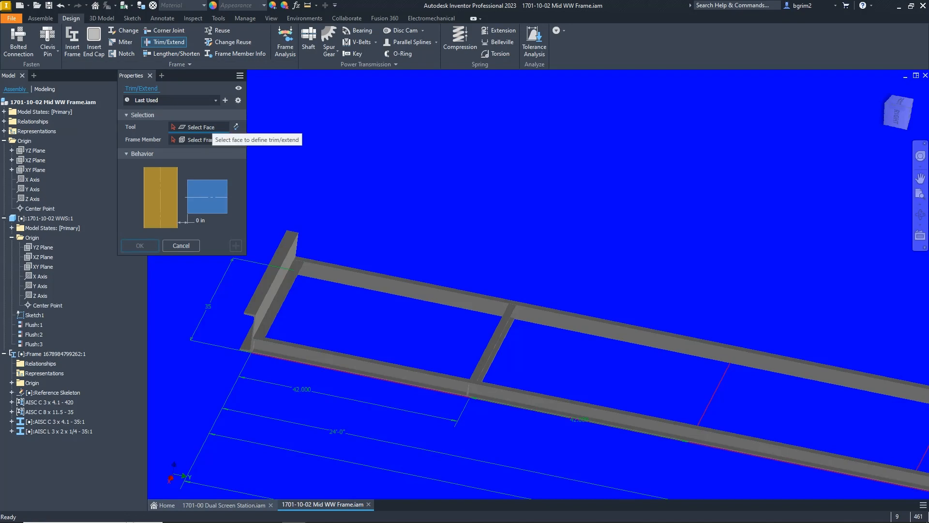
scroll(293, 264, down, 3)
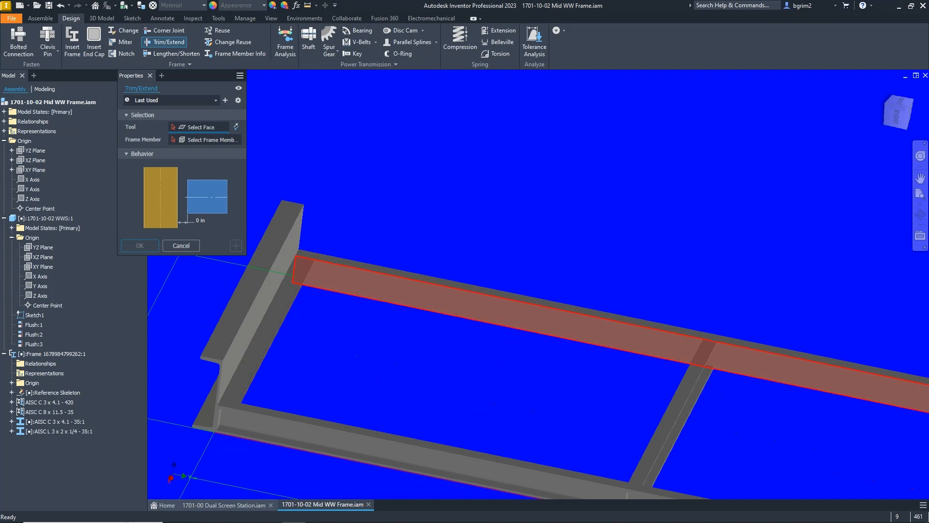
click(320, 275)
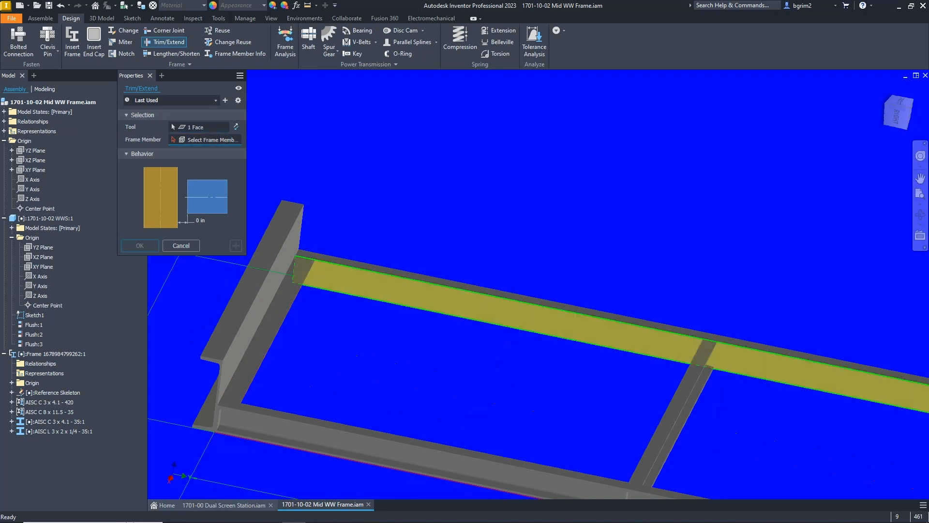
scroll(514, 280, up, 3)
shift+middle_drag(513, 281, 360, 324)
scroll(363, 338, down, 4)
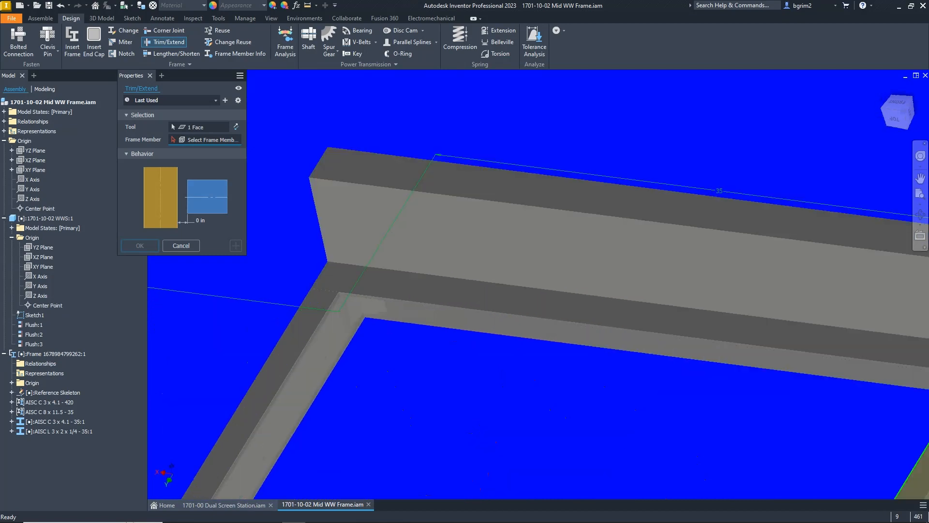
scroll(218, 288, up, 1)
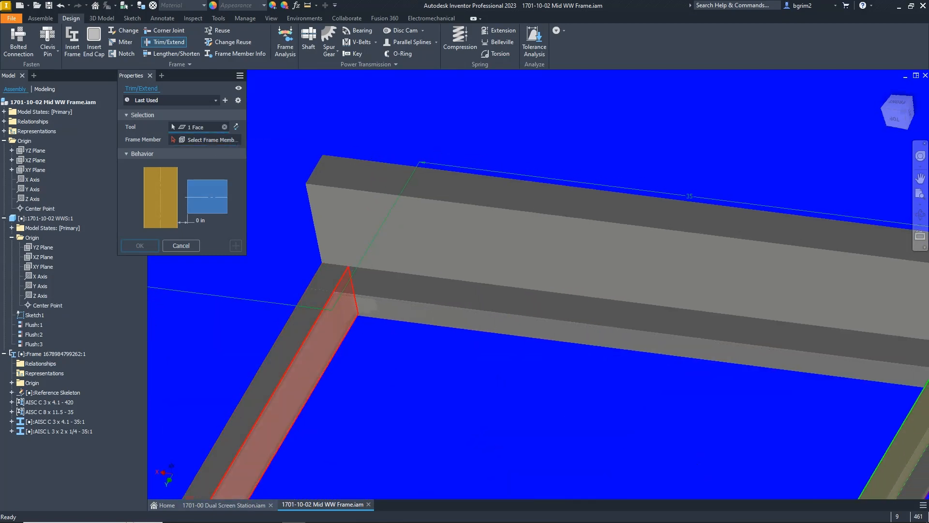
click(304, 373)
scroll(349, 380, up, 3)
shift+middle_drag(349, 380, 436, 354)
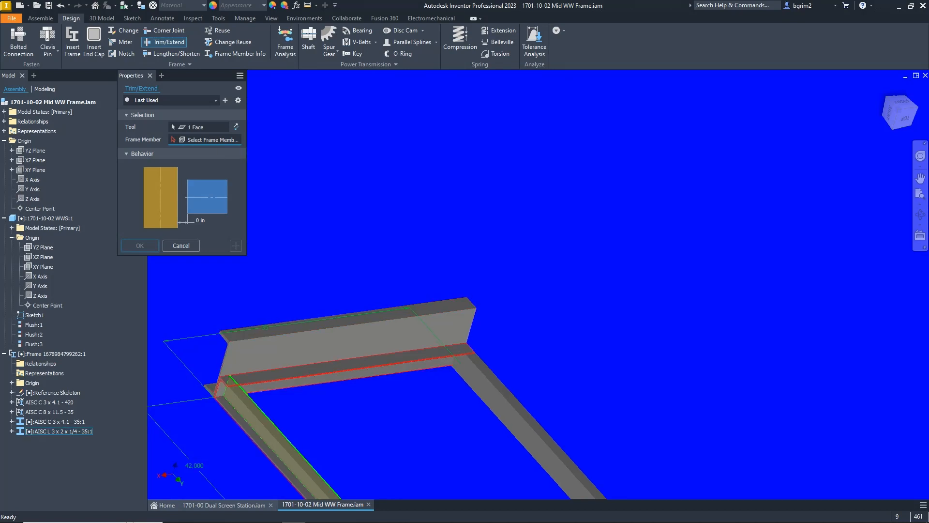
click(58, 431)
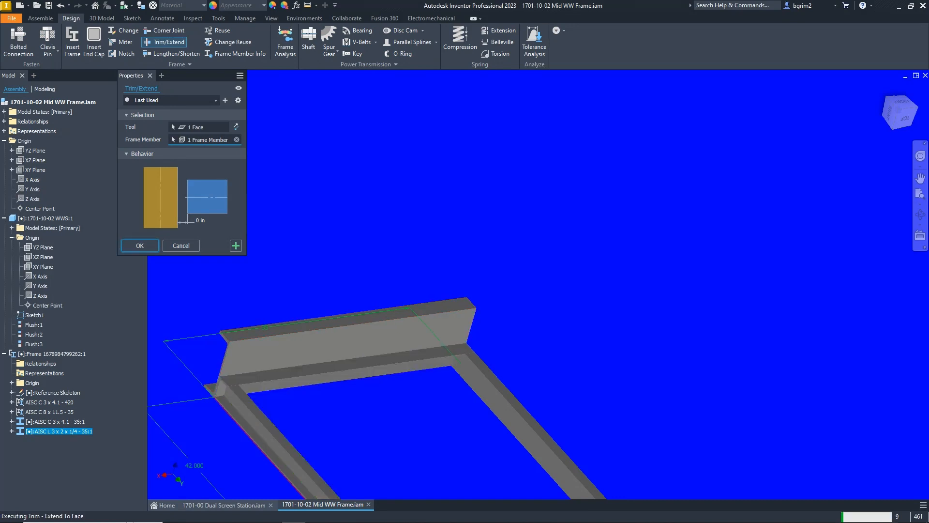
key(Return)
scroll(221, 394, down, 4)
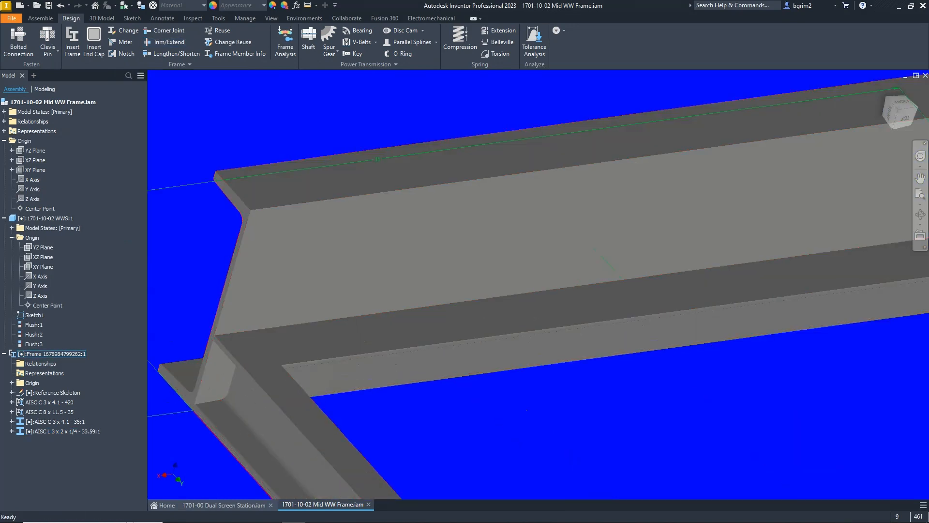
Try to trim the angle's other end to the opposite side channel with 0 in offset, and undo both trims.
click(164, 42)
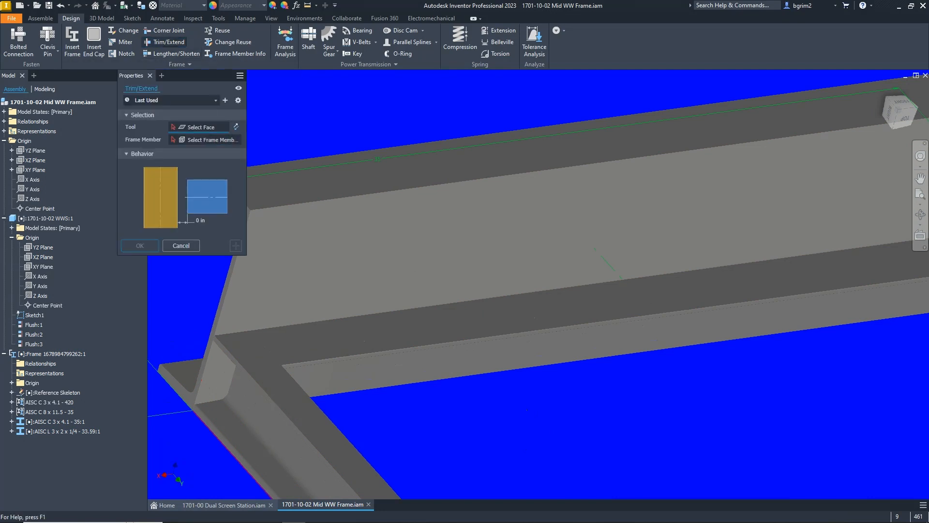
scroll(396, 327, up, 3)
scroll(265, 312, up, 3)
shift+middle_drag(571, 339, 533, 349)
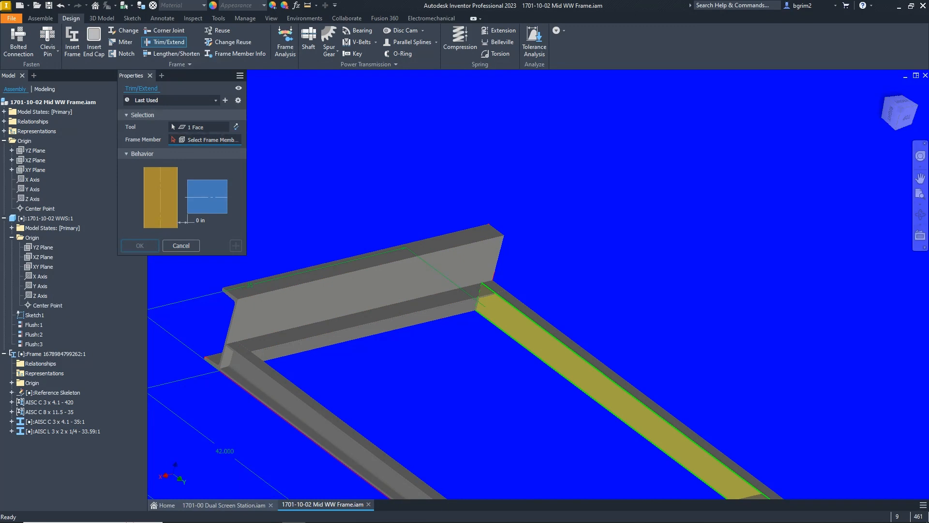
click(368, 325)
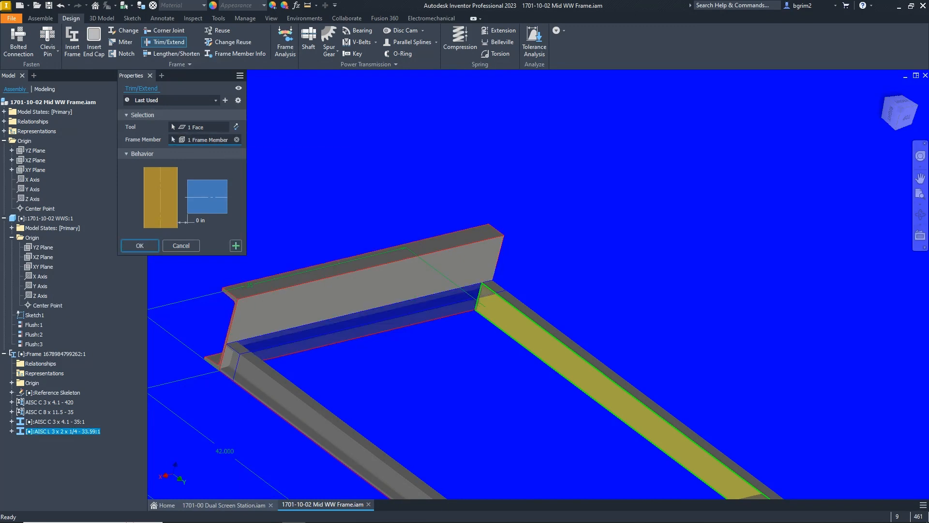
click(139, 246)
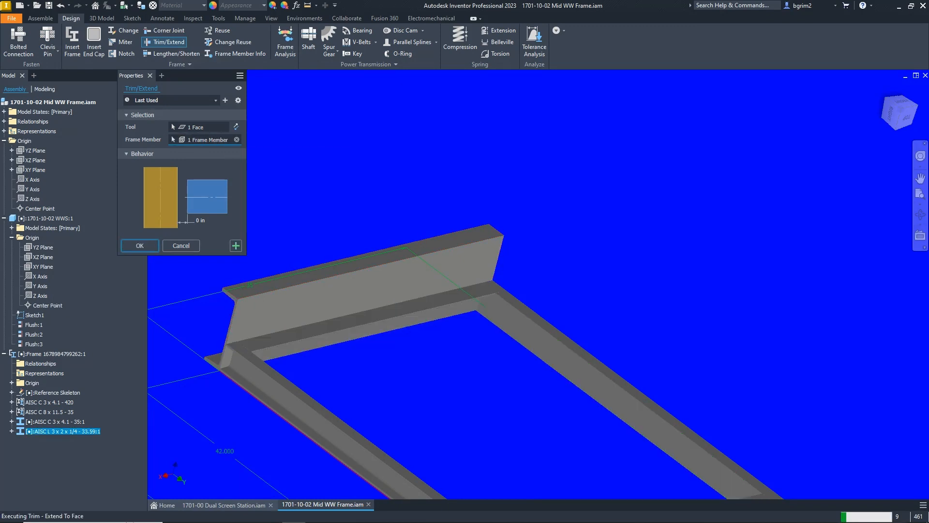
scroll(443, 287, up, 3)
shift+middle_drag(443, 287, 424, 283)
key(Return)
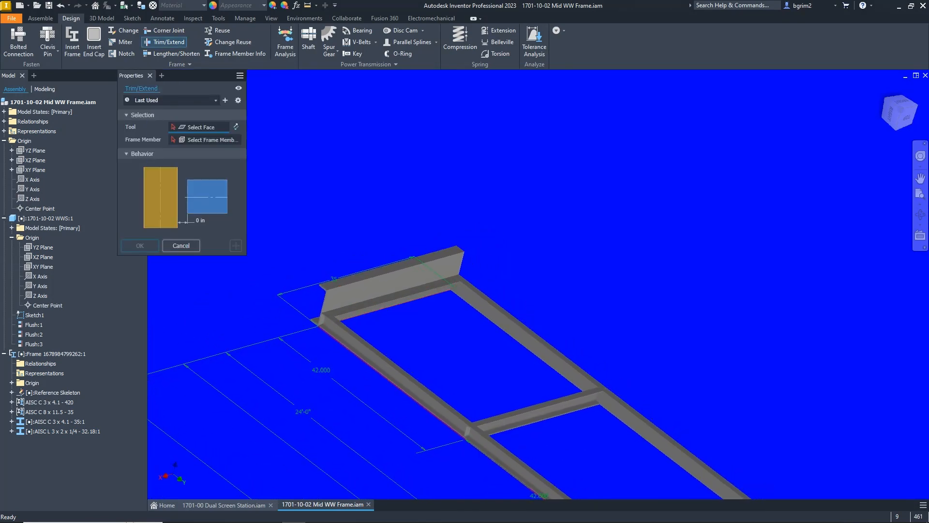
click(181, 246)
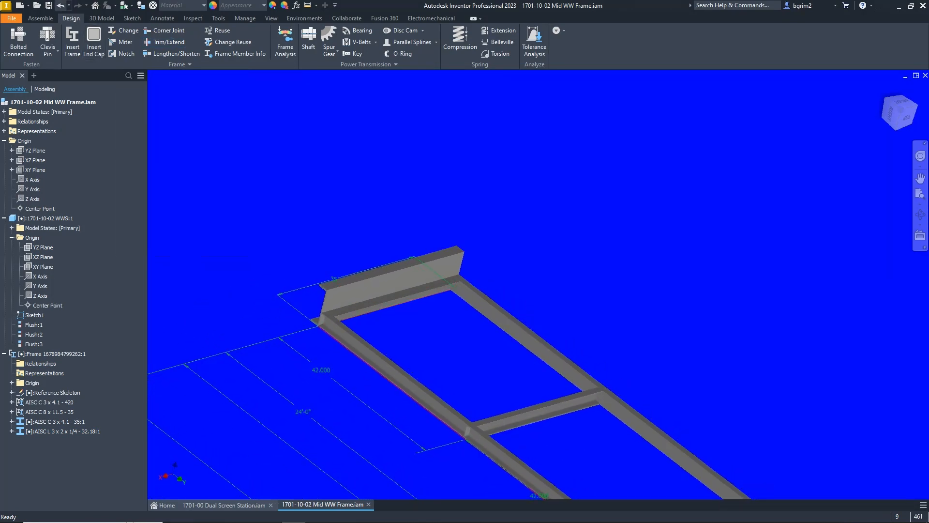
click(61, 5)
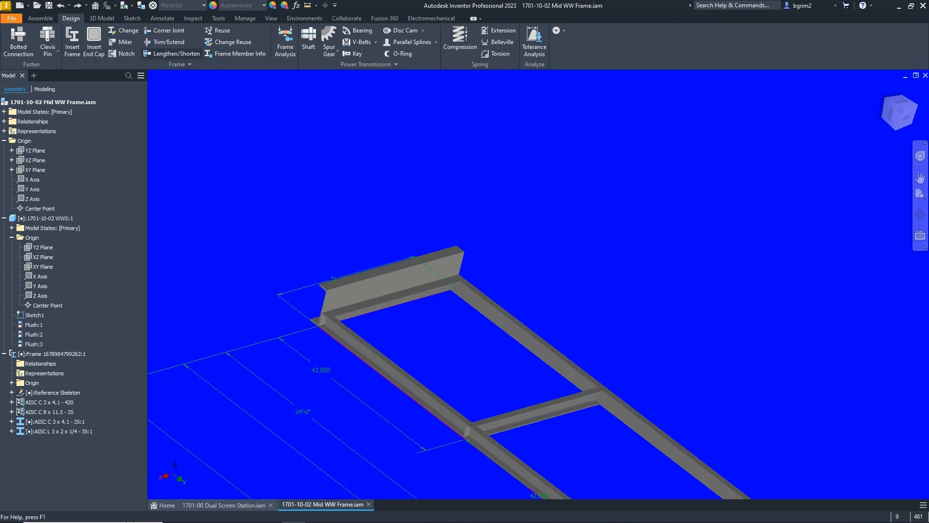
Start Lengthen/Shorten on the L 3 x 2 x 1/4 end angle and the C 3 x 4.1 crossmember, with the offset direction set to both ends.
click(172, 53)
scroll(385, 289, up, 3)
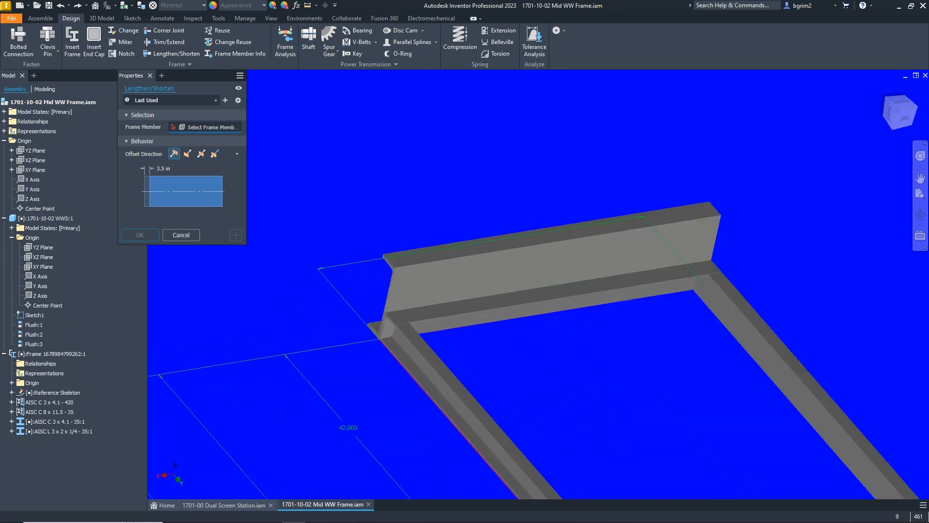
click(436, 322)
scroll(316, 286, down, 3)
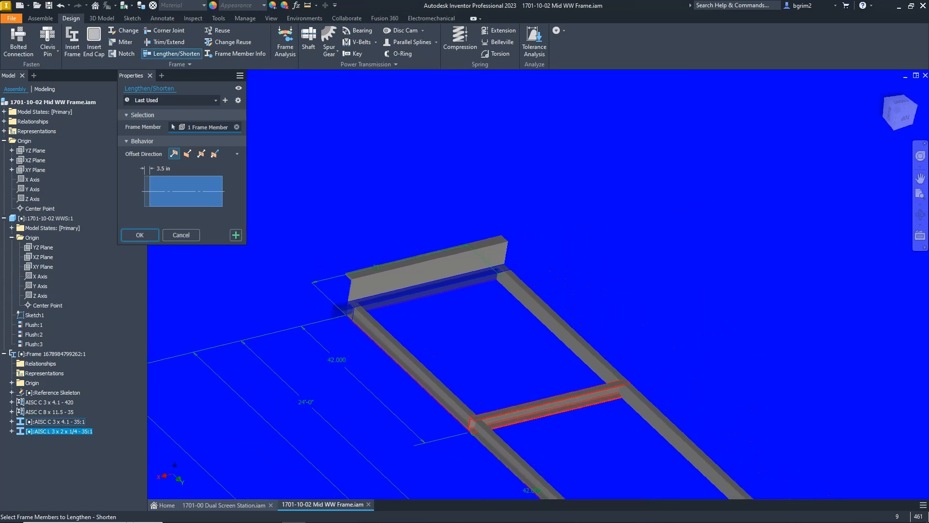
click(547, 404)
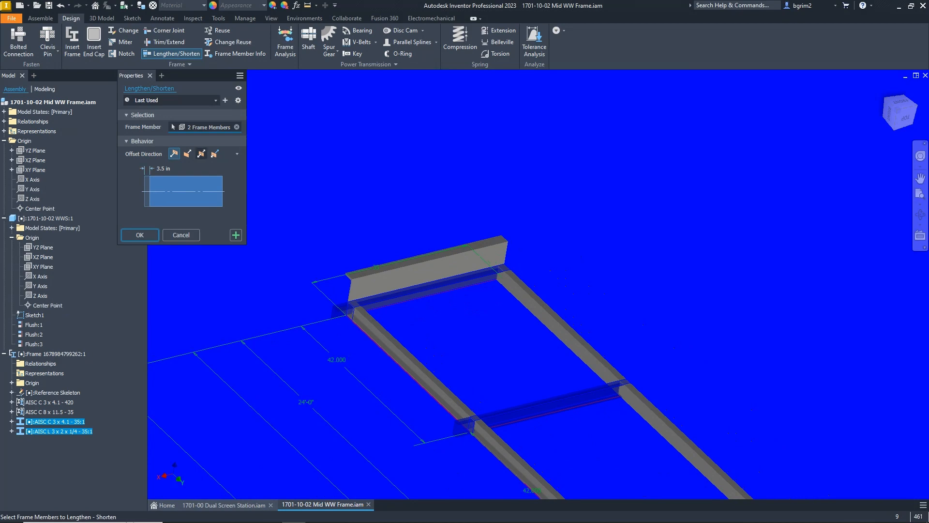
click(201, 154)
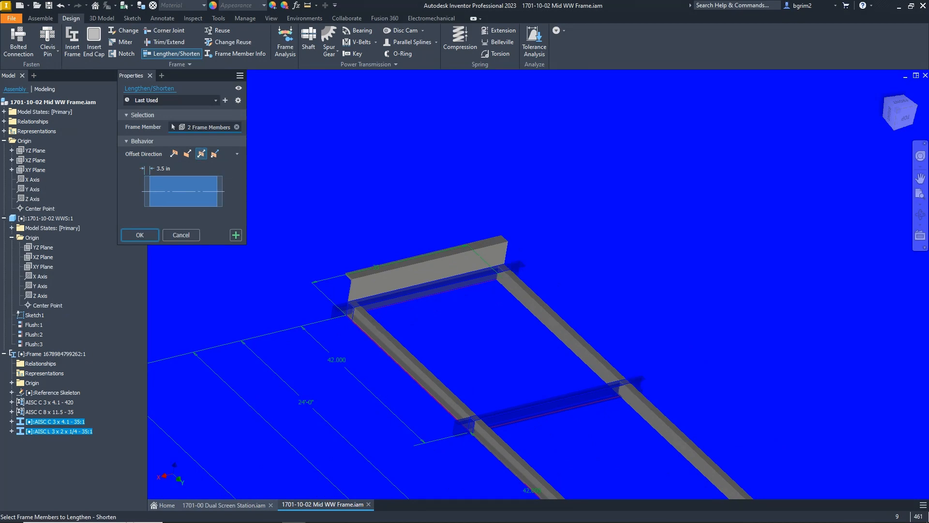
Try to shorten the C 3 x 4.1 and L 3 x 2 x 1/4 cross members at both ends with a -1.410 in offset.
click(164, 168)
click(178, 168)
click(209, 171)
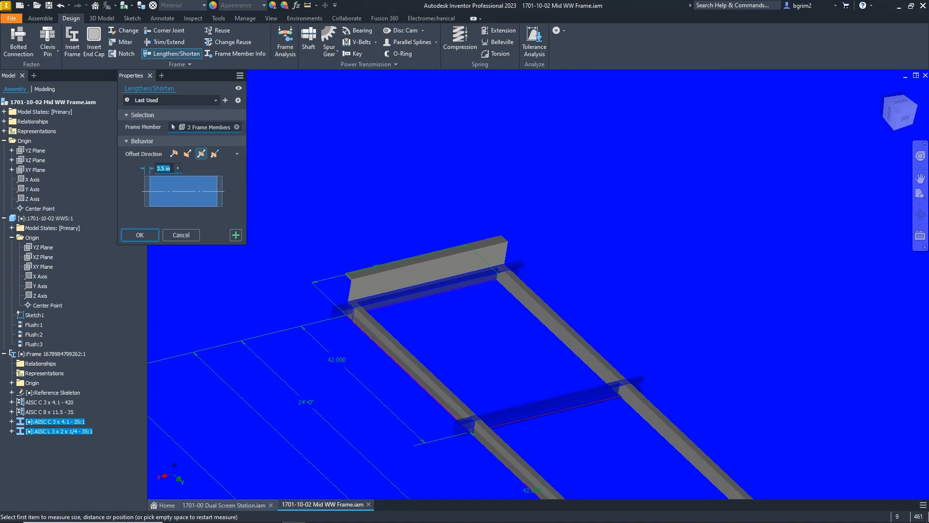
scroll(349, 296, down, 6)
click(367, 324)
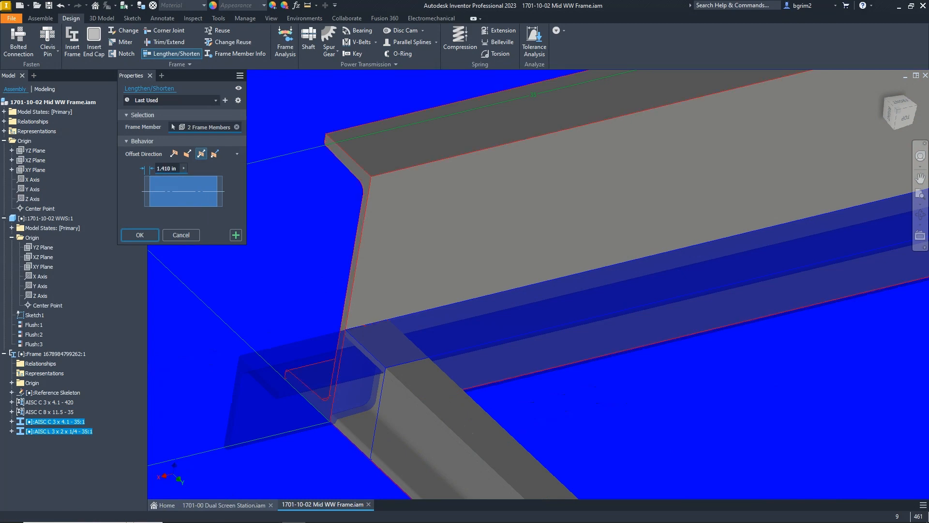
scroll(452, 284, up, 6)
scroll(424, 300, up, 2)
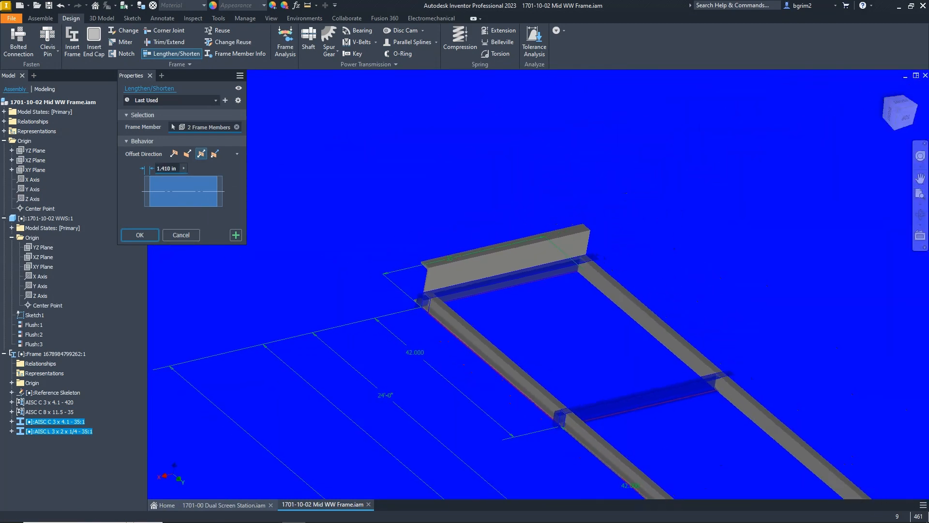
text(-)
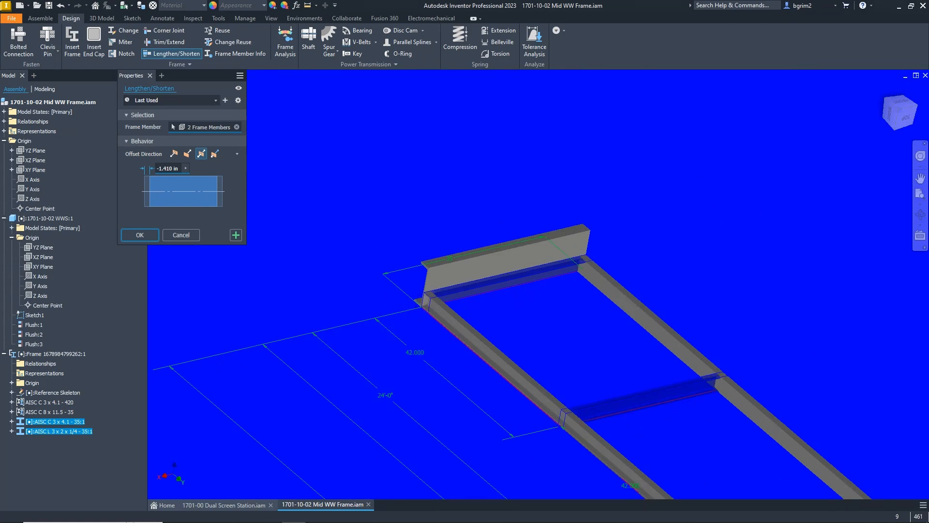
key(Return)
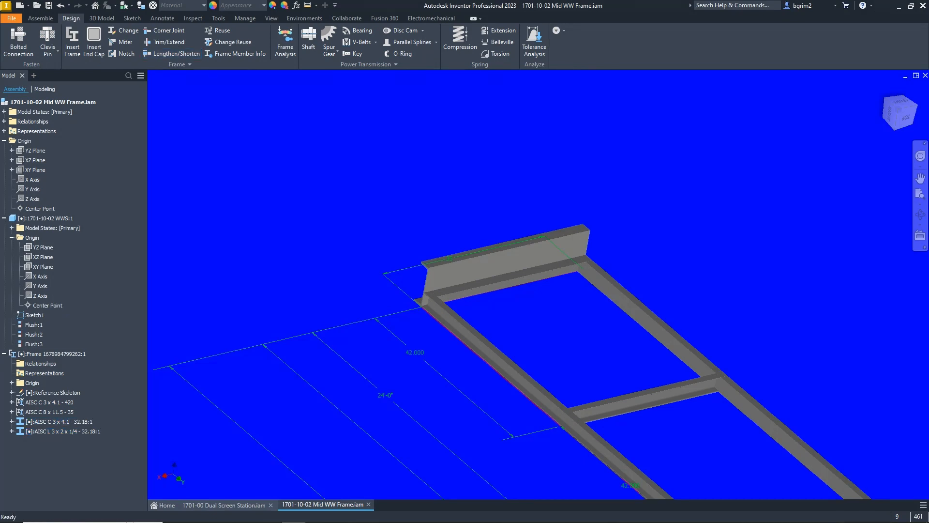
Undo the shortening of the two cross members.
scroll(513, 277, down, 5)
scroll(487, 276, up, 3)
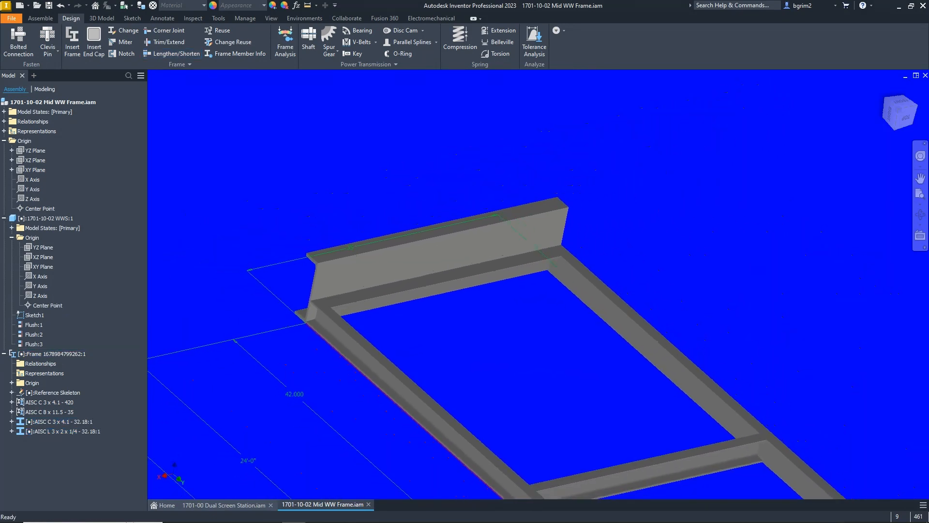
click(60, 5)
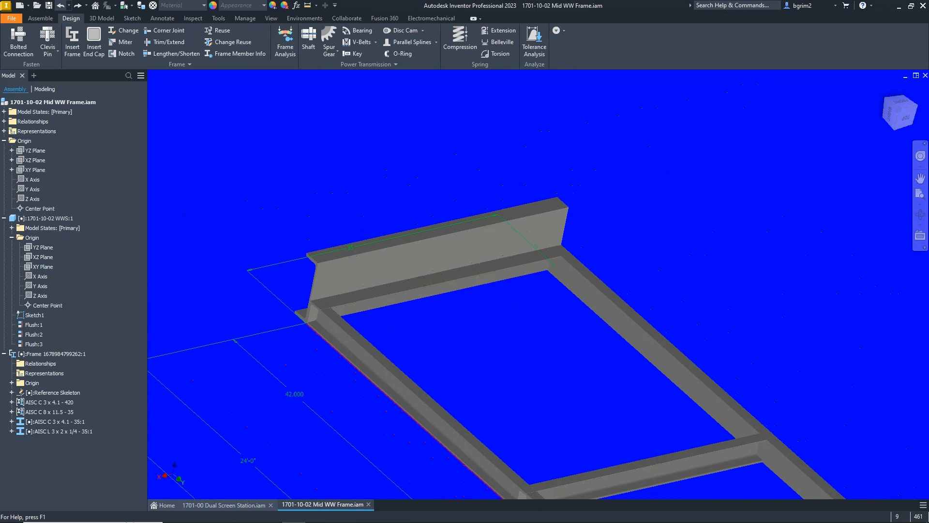
Try trimming both cross members to the inner face of one side rail with a 0 in gap, and undo the trim.
click(164, 42)
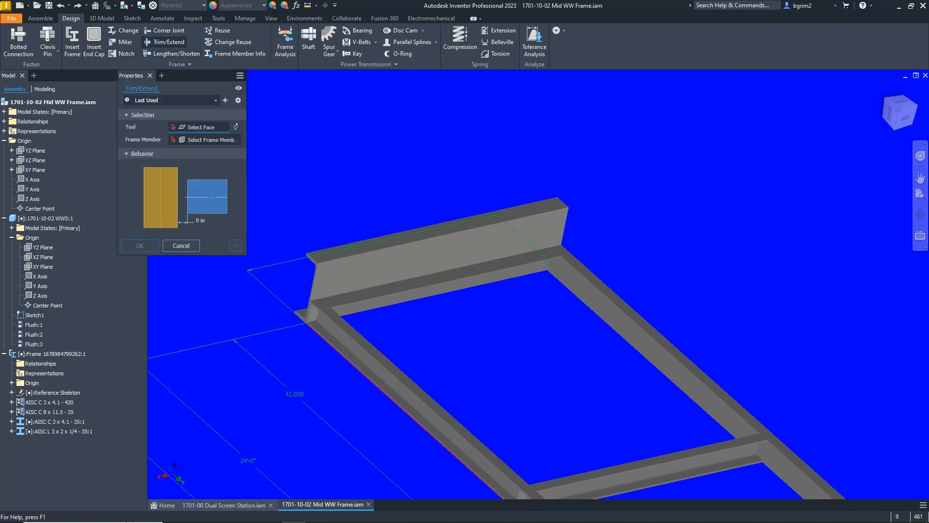
click(660, 368)
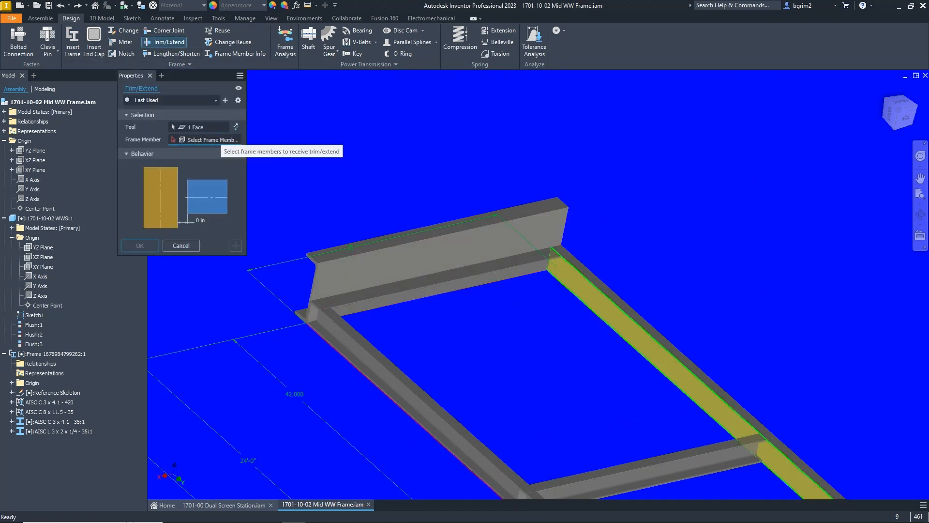
click(59, 430)
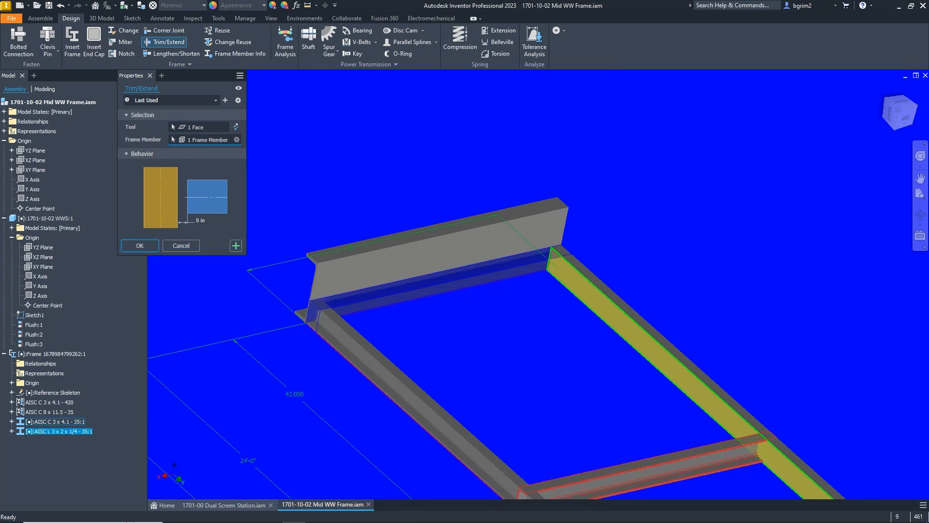
click(639, 465)
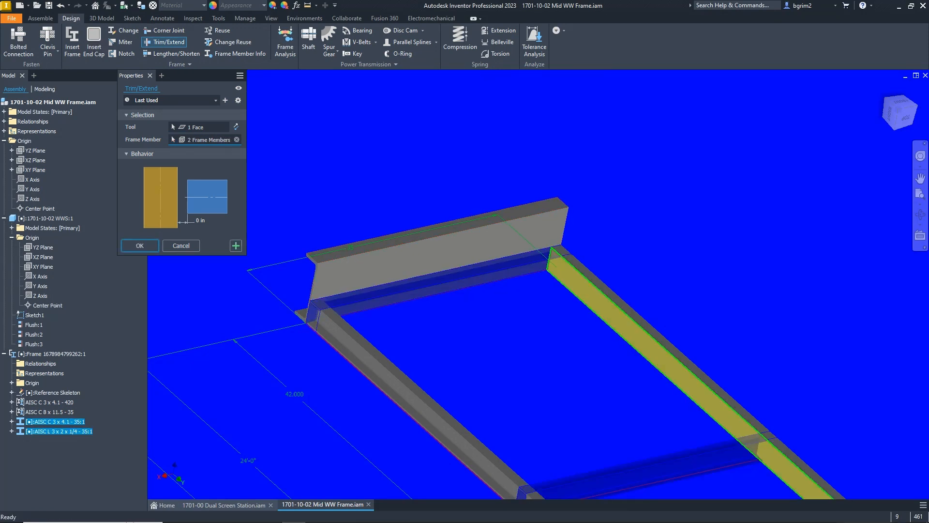
click(139, 245)
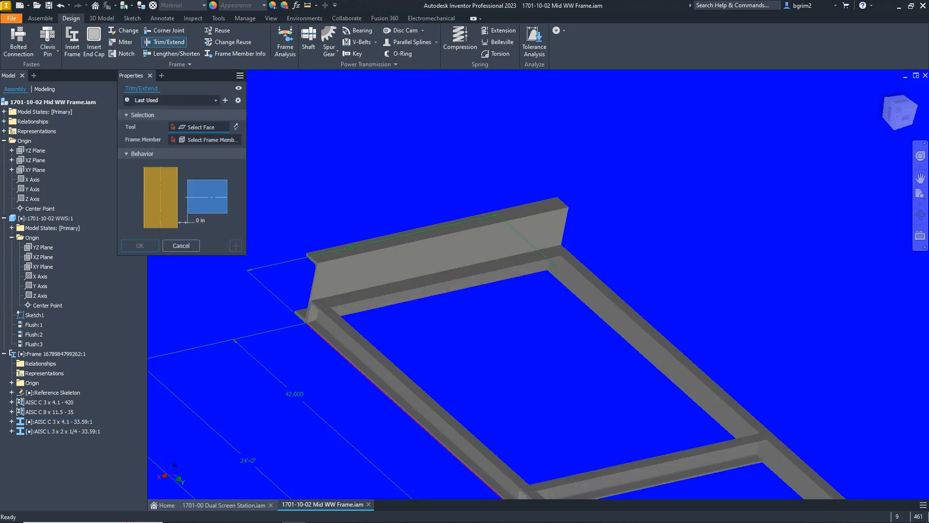
click(181, 246)
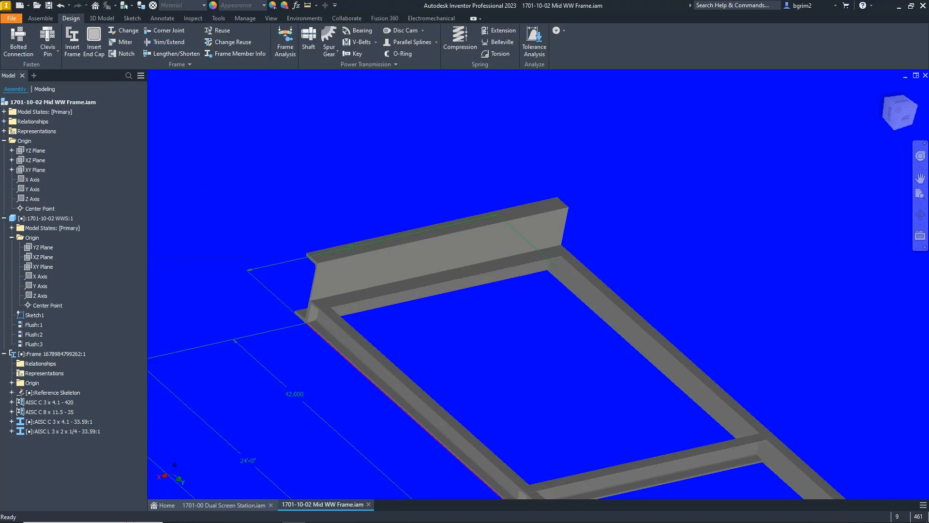
click(61, 6)
Trim the L 3 x 2 x 1/4 and C 3 x 4.1 cross members to one side rail's inner face with a 0 in gap.
click(164, 42)
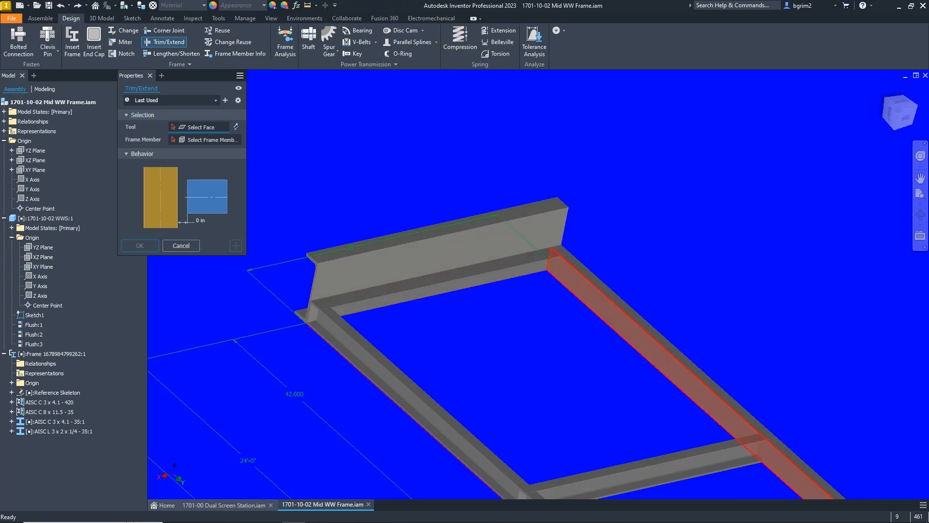
click(600, 309)
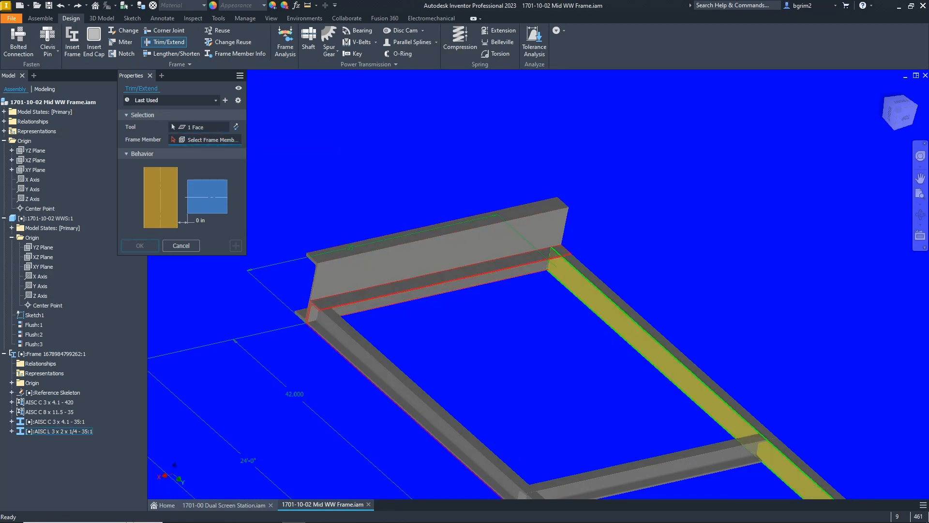
click(59, 431)
click(649, 467)
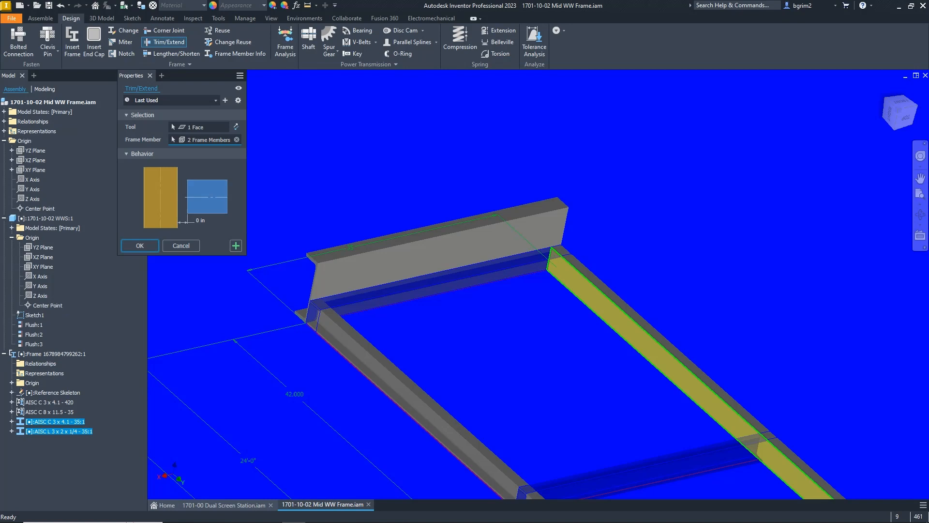
key(Return)
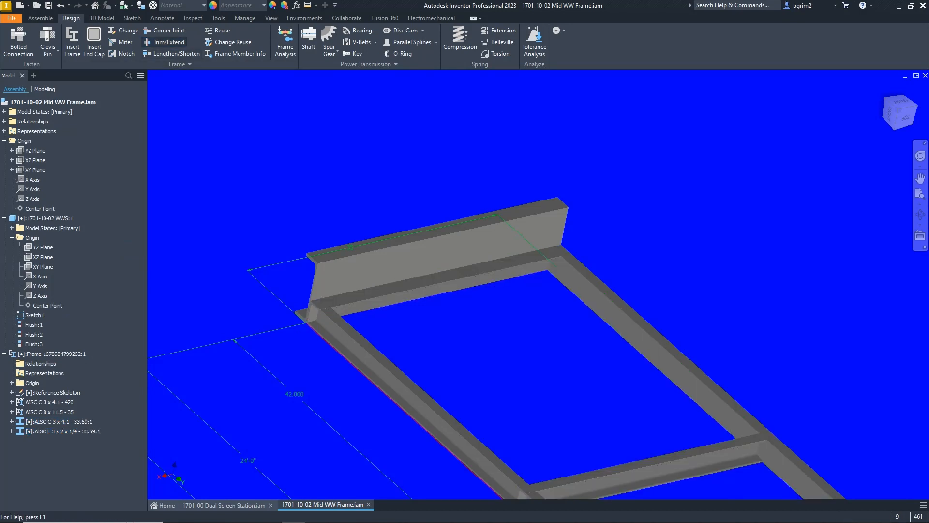
Trim the other end of the L 3 x 2 x 1/4 angle to the opposite side rail's inner face with a 0 in gap.
click(164, 43)
scroll(547, 276, down, 2)
shift+middle_drag(547, 276, 446, 286)
scroll(426, 358, up, 4)
click(426, 358)
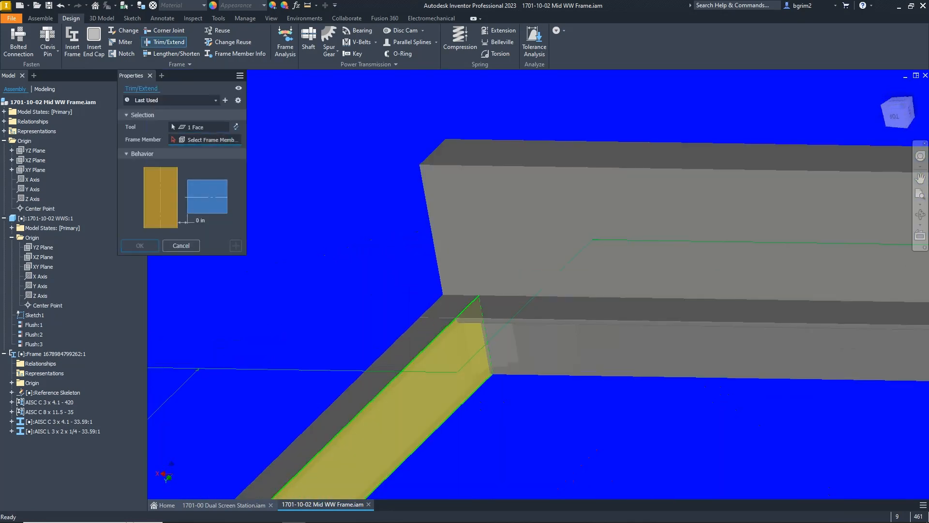
click(581, 339)
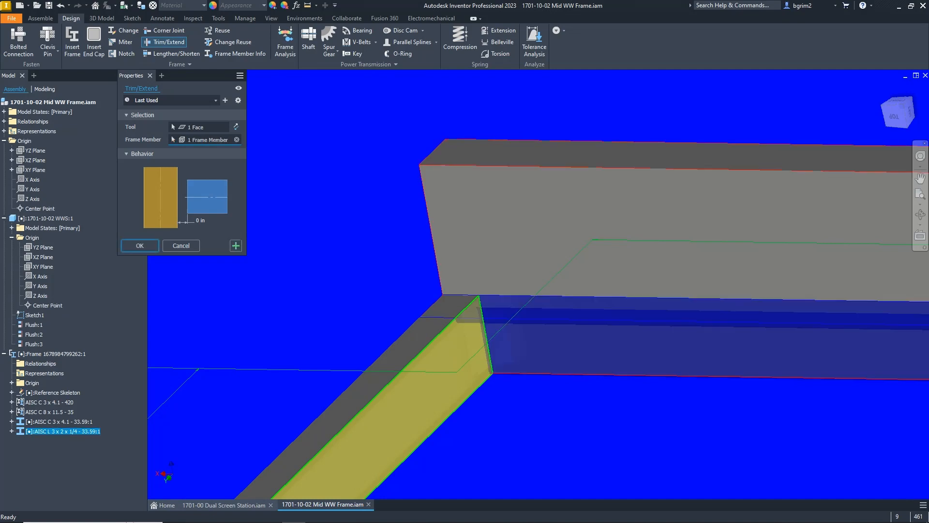
scroll(537, 285, down, 5)
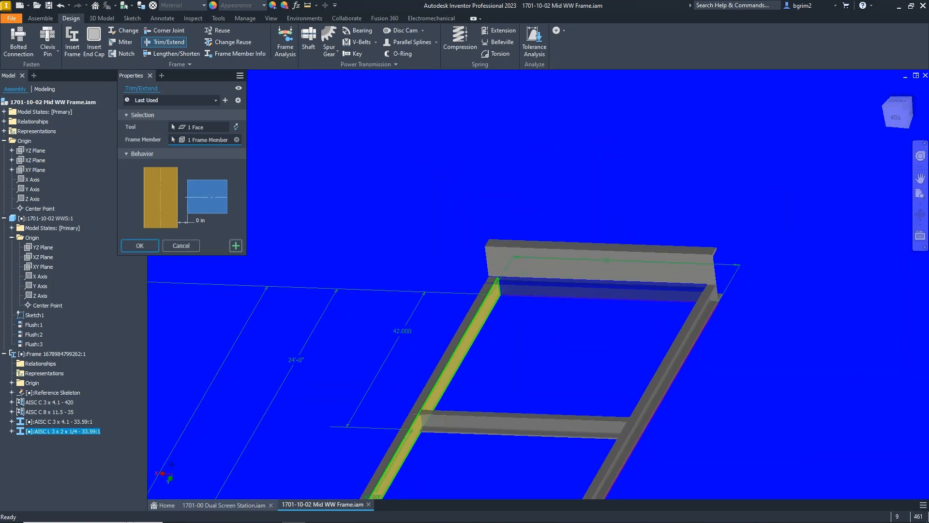
click(236, 245)
Trim the other end of the C 3 x 4.1 cross member to the same opposite rail face with a 0 in gap.
scroll(445, 415, up, 5)
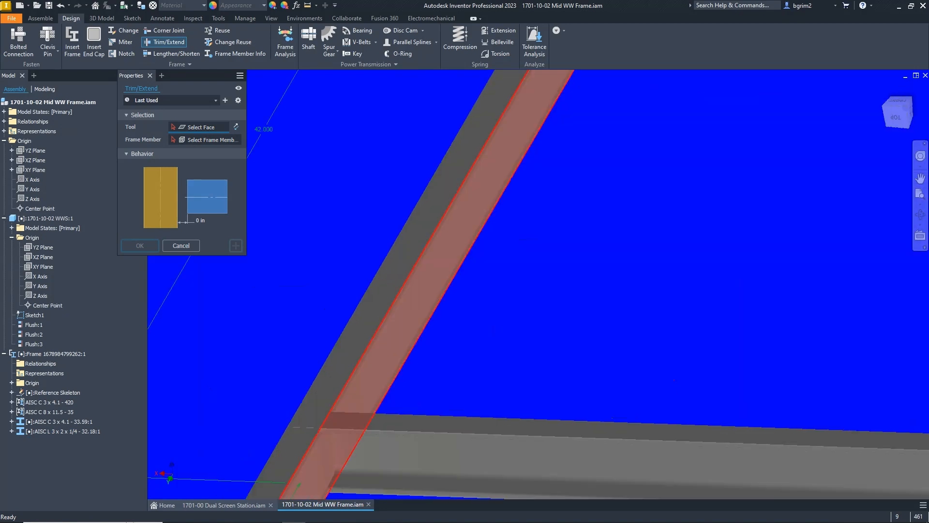
click(406, 360)
scroll(405, 359, down, 3)
click(579, 422)
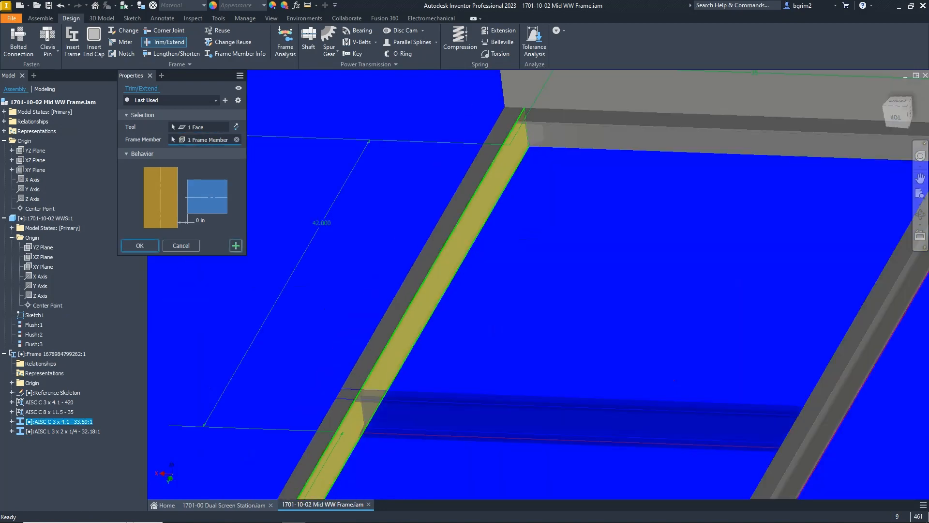
click(139, 245)
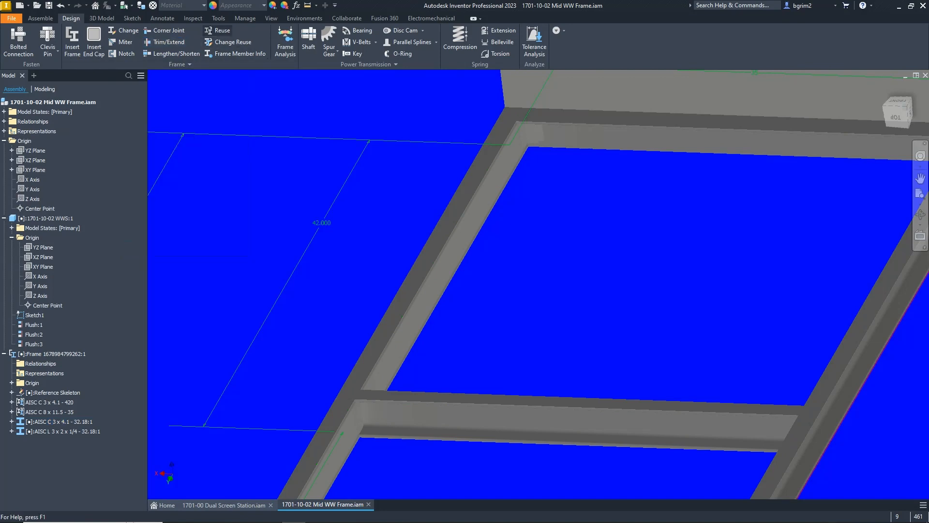
Reuse the trimmed L 3 x 2 x 1/4 angle on the sketch line beside the C 8 x 11.5 channel at the frame's other end.
click(221, 30)
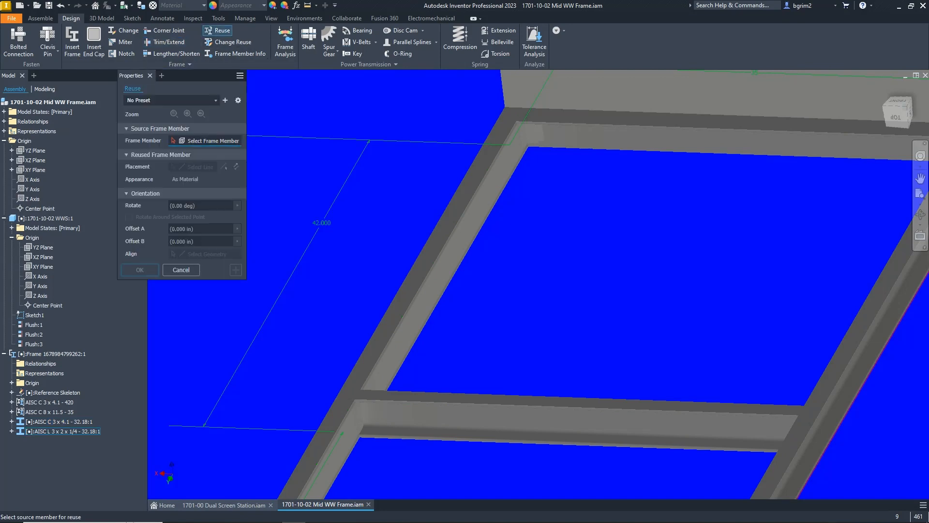
scroll(491, 287, down, 3)
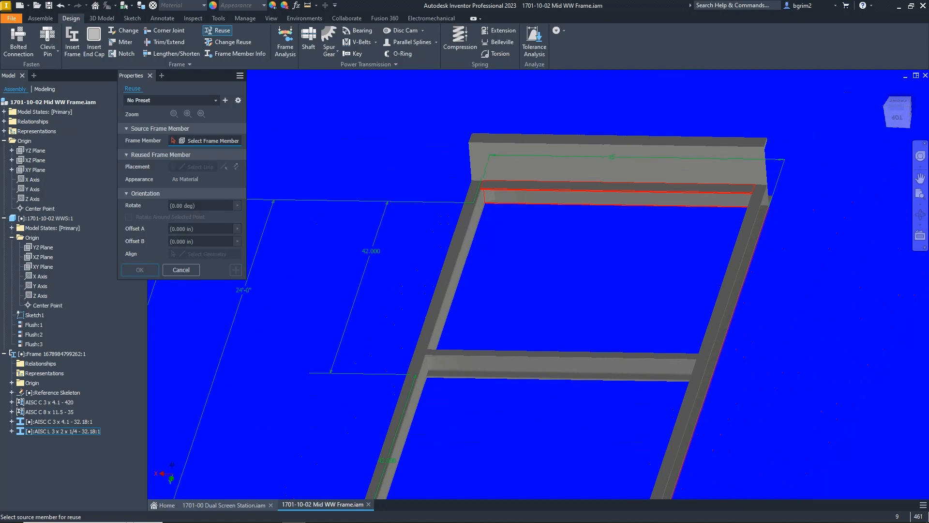
click(542, 198)
scroll(537, 280, down, 4)
shift+middle_drag(537, 281, 499, 343)
scroll(500, 344, up, 6)
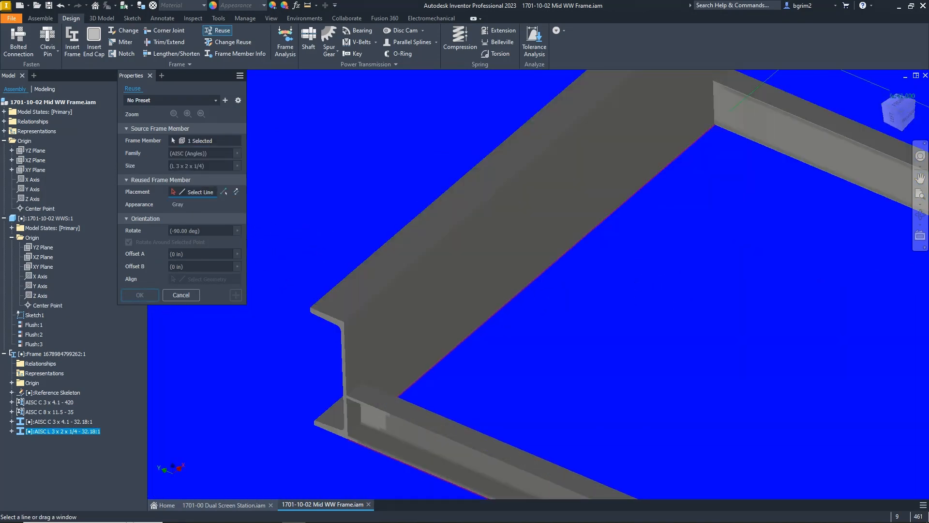
shift+middle_drag(436, 329, 374, 382)
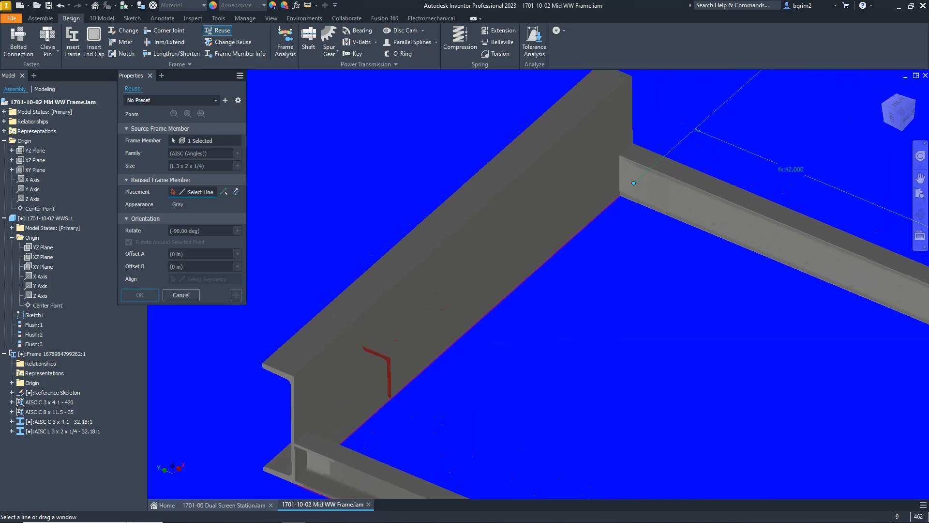
click(555, 252)
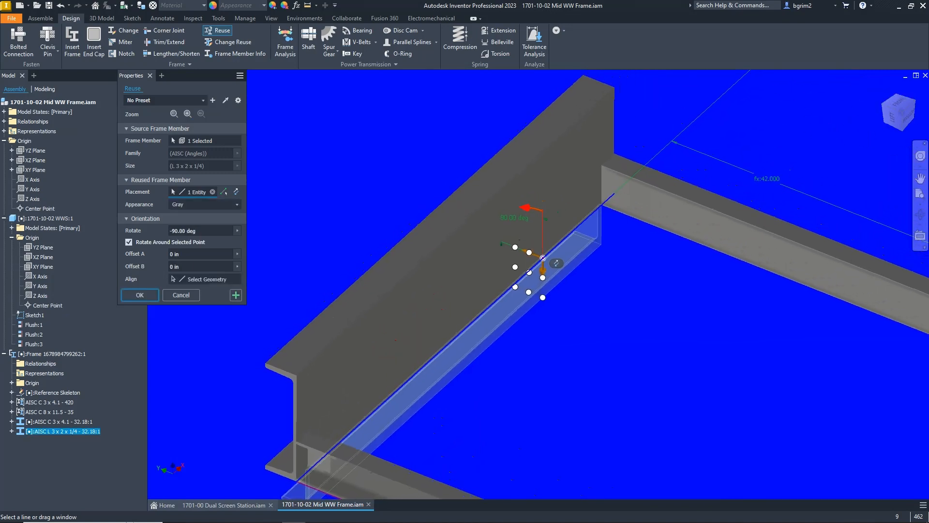
Set the reused angle's rotation to 90 deg and apply it, keeping the Reuse command open.
drag(556, 263, 529, 253)
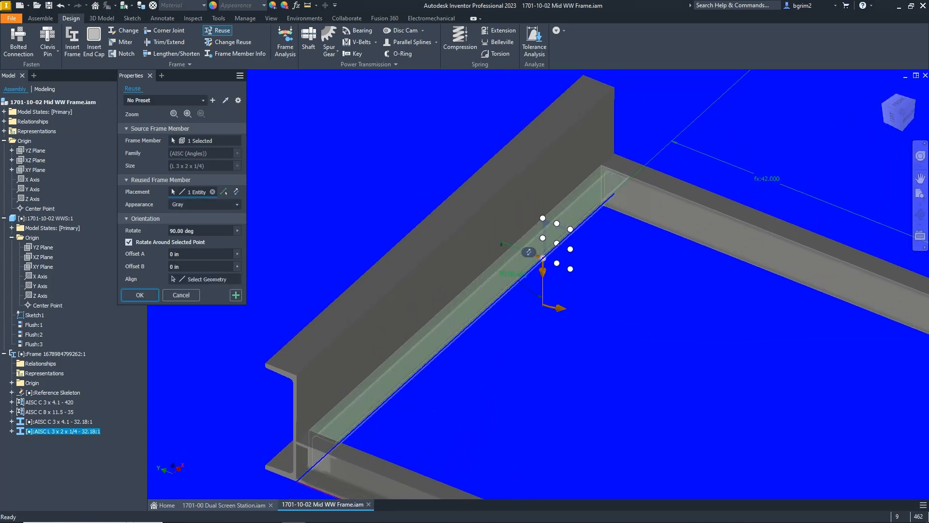
drag(562, 308, 558, 308)
scroll(397, 279, down, 3)
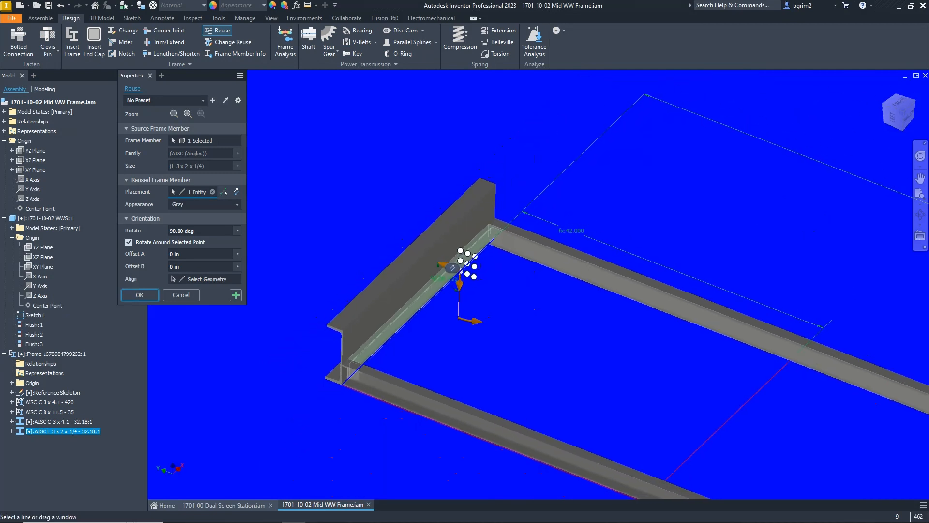
middle_drag(396, 280, 367, 280)
shift+middle_drag(481, 266, 462, 266)
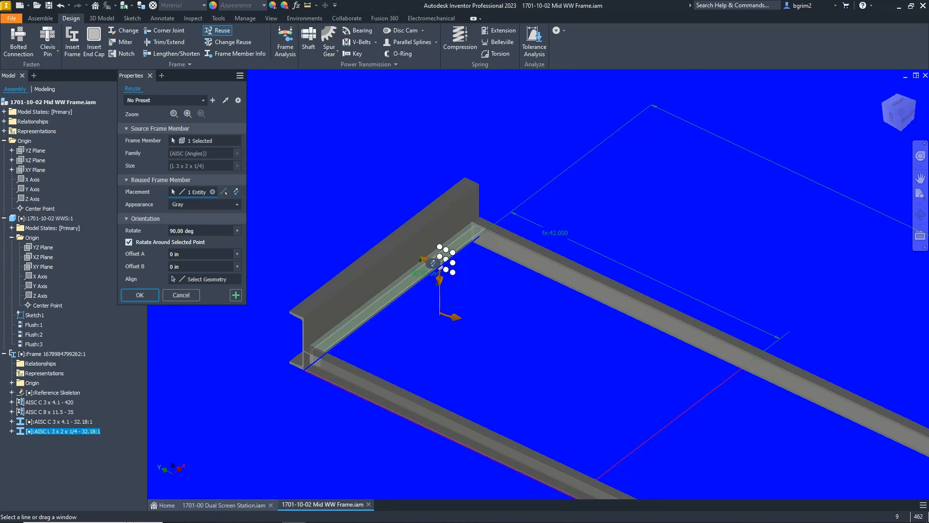
click(236, 295)
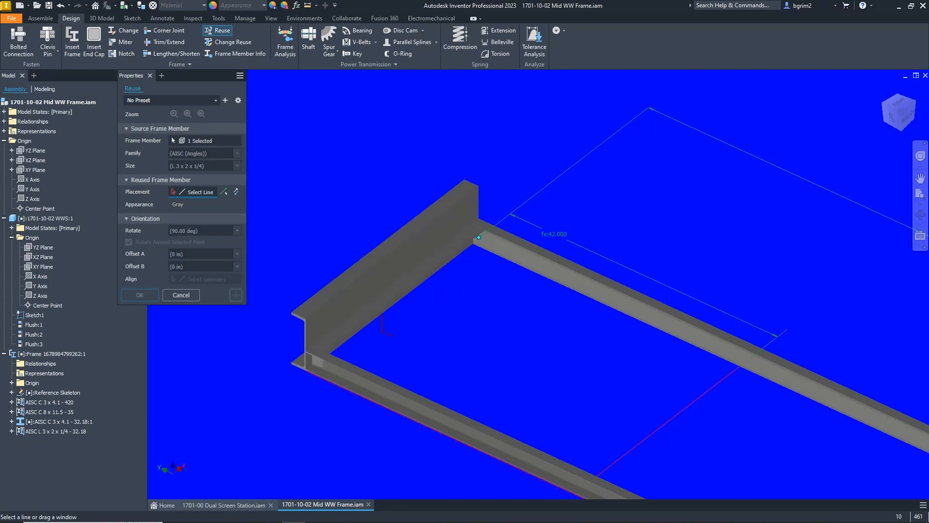
Leave the angle reuse and restart Reuse with the C 3 x 4.1 cross member, placing it on the two nearest empty sketch cross lines.
scroll(290, 310, down, 6)
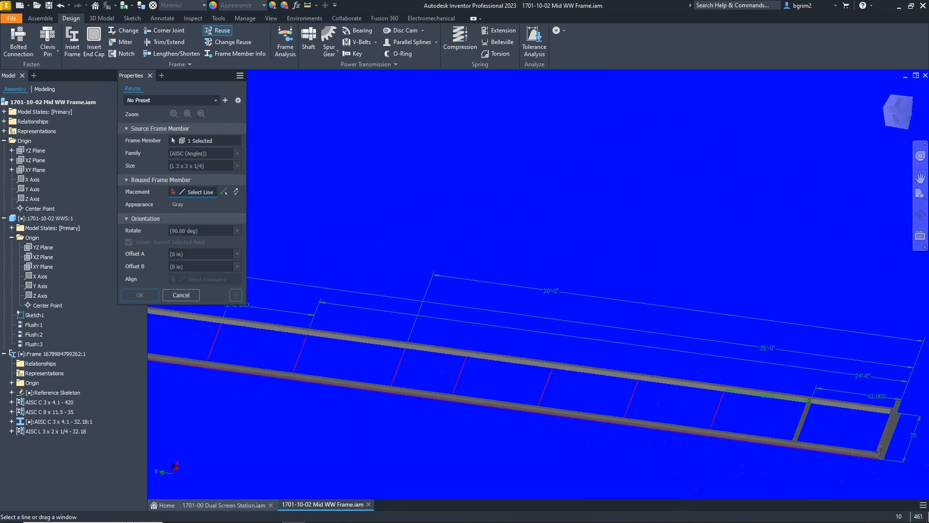
shift+middle_drag(629, 300, 436, 307)
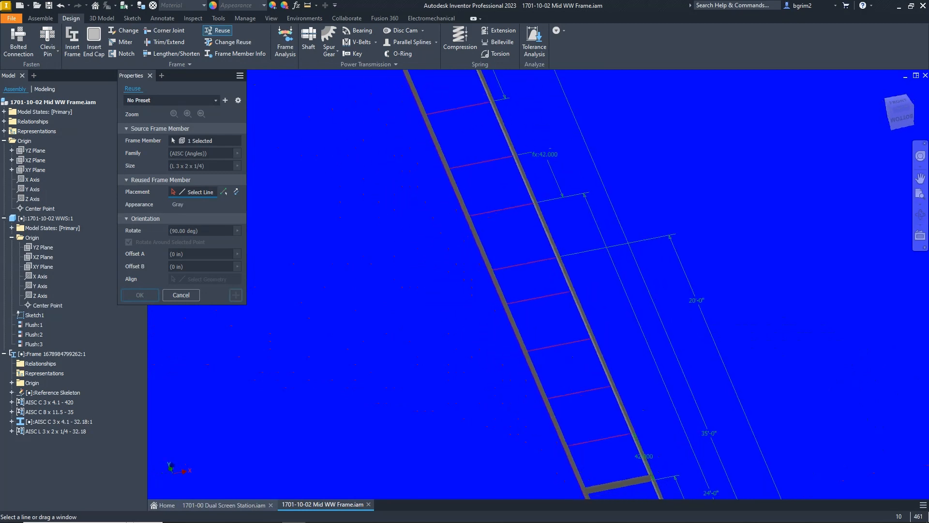
scroll(610, 484, up, 4)
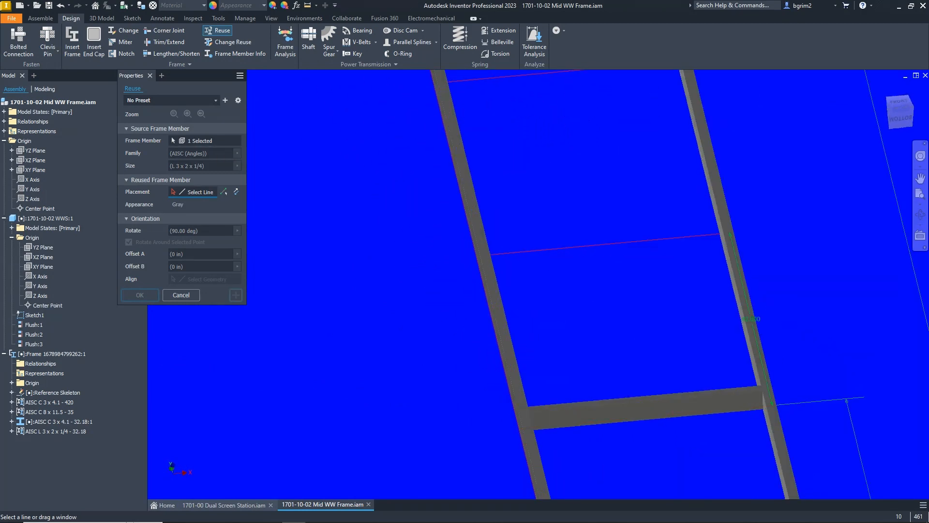
click(181, 294)
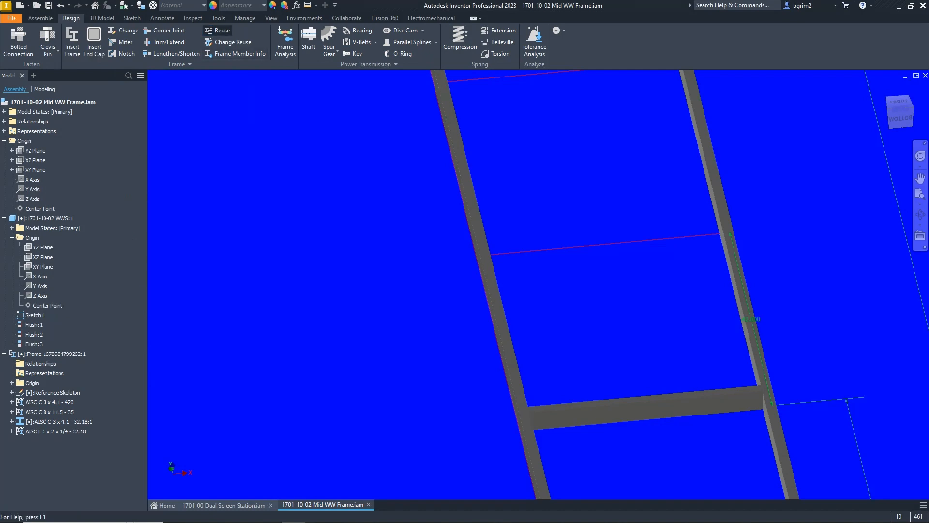
click(218, 30)
click(643, 407)
scroll(438, 372, down, 2)
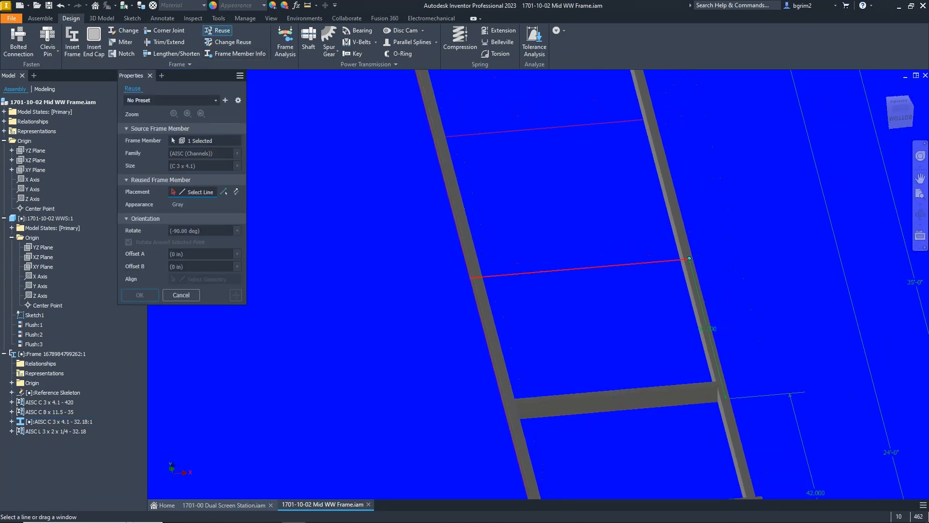
click(532, 272)
scroll(532, 210, up, 2)
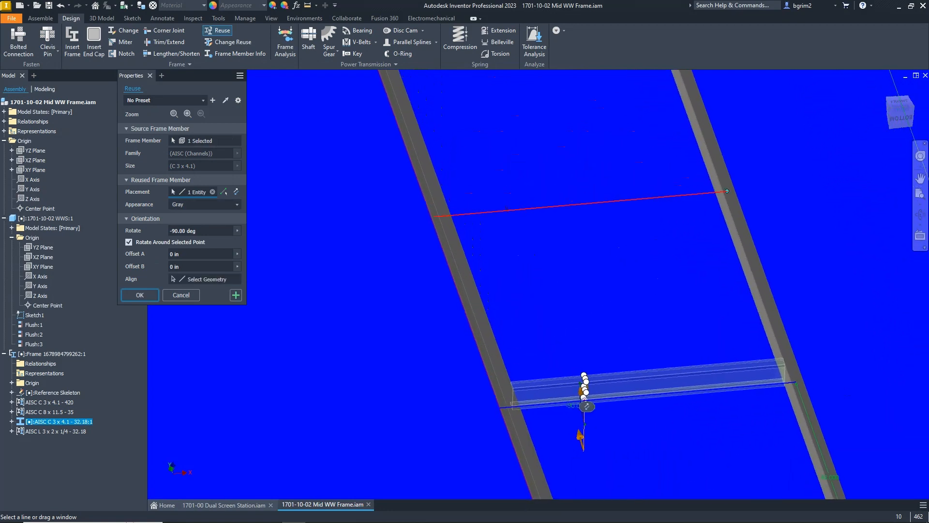
click(507, 210)
scroll(508, 210, down, 1)
middle_drag(508, 210, 509, 461)
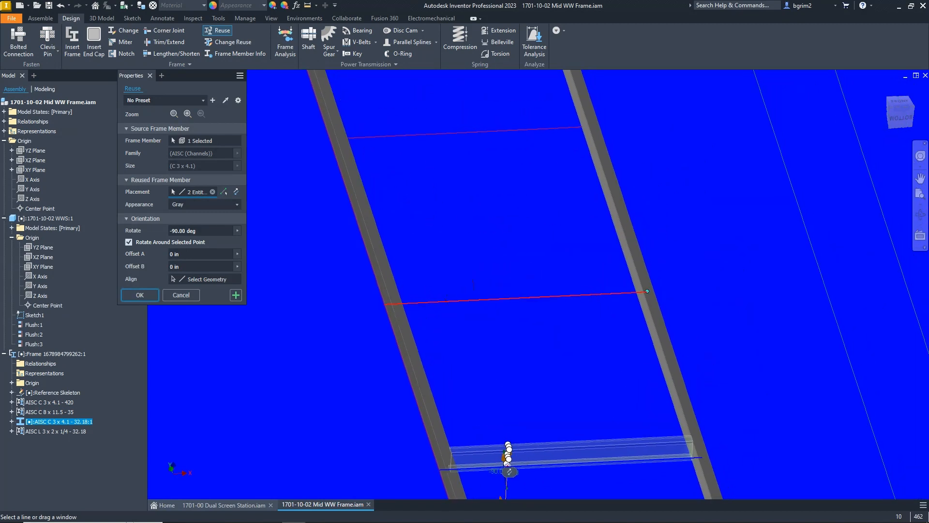
Place the reused C 3 x 4.1 cross member on the remaining six sketch cross lines and finish the Reuse.
click(446, 301)
middle_drag(446, 301, 480, 419)
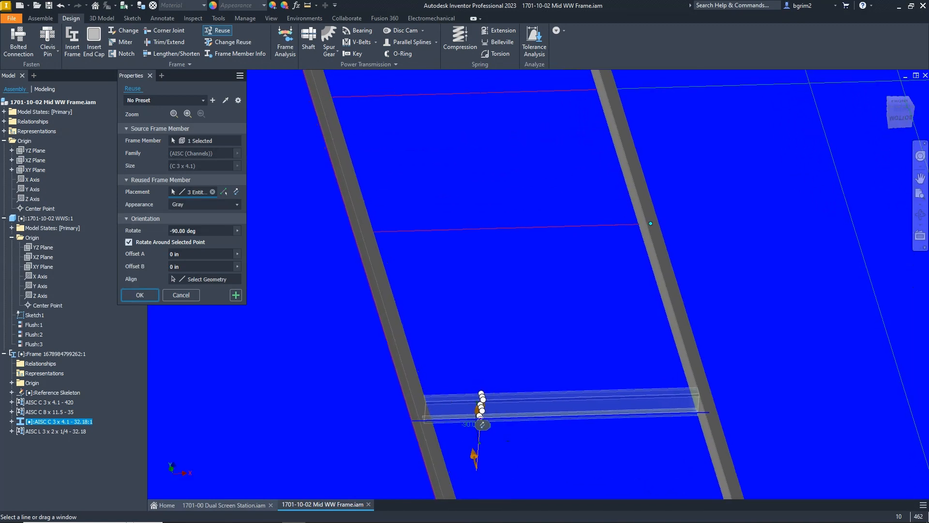
click(432, 230)
middle_drag(433, 231, 442, 361)
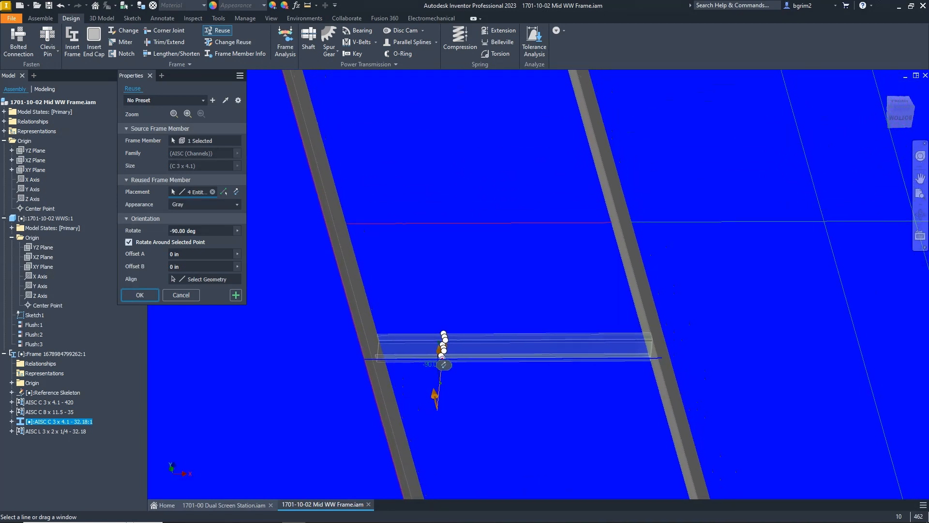
click(436, 223)
middle_drag(436, 223, 435, 398)
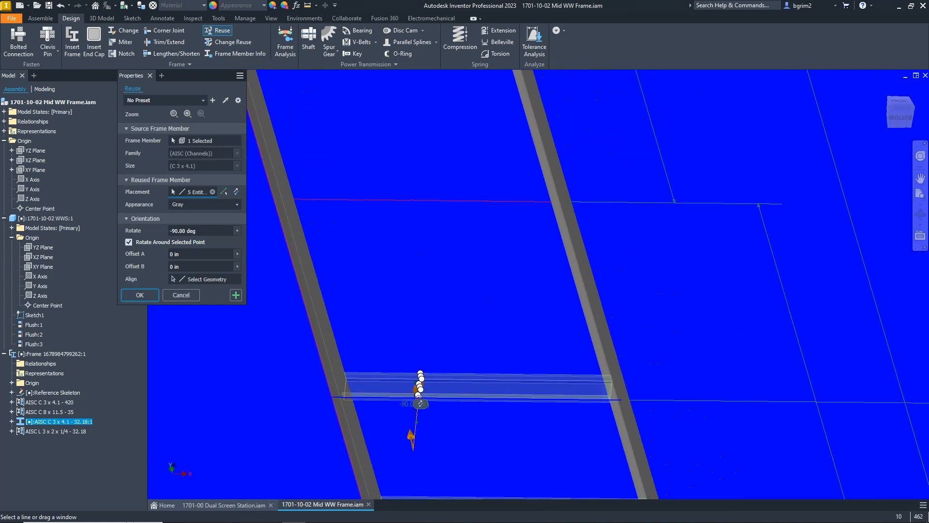
click(436, 201)
middle_drag(436, 200, 446, 367)
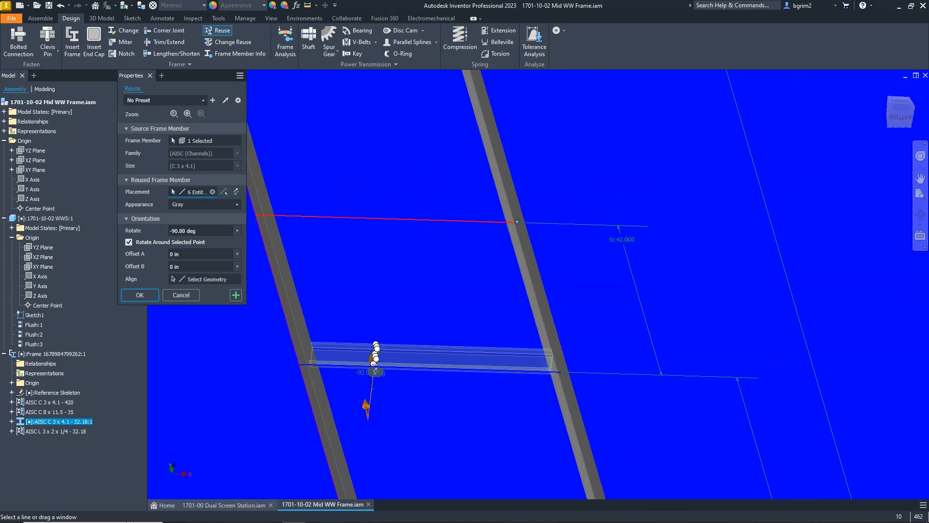
click(435, 222)
scroll(531, 387, up, 3)
middle_drag(531, 387, 533, 415)
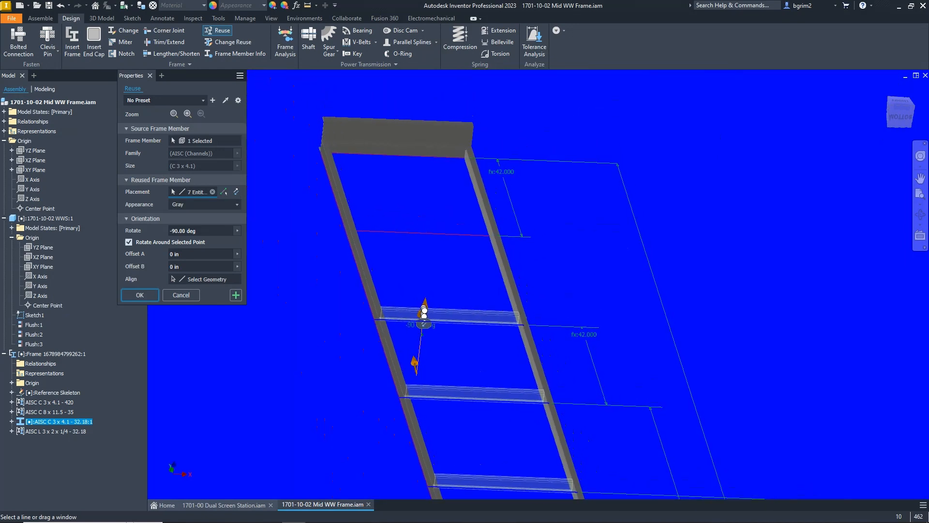
click(421, 232)
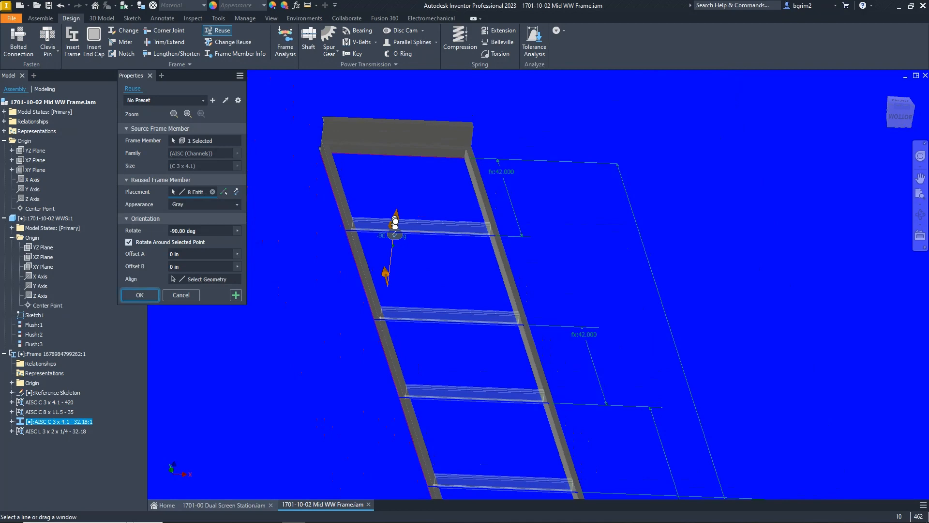
key(Return)
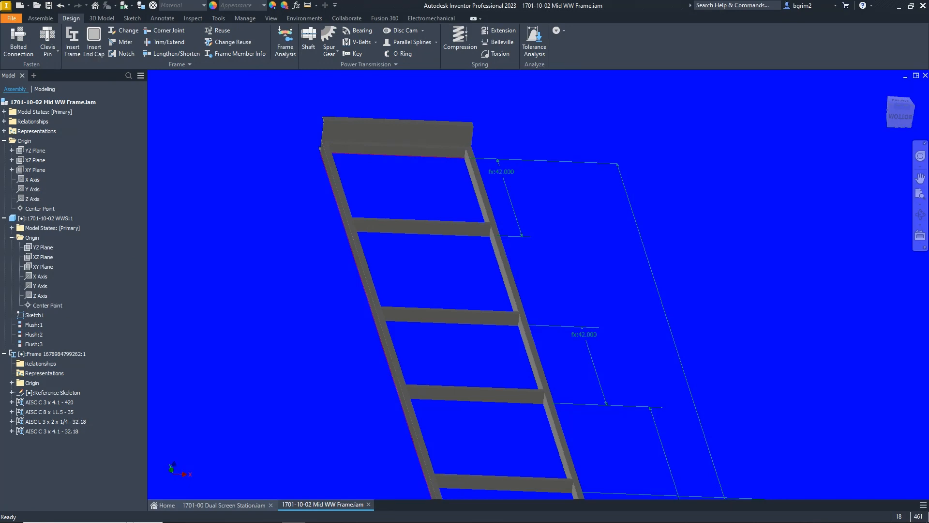
Check which members belong to each AISC size group in the frame, and review the whole ladder frame.
click(49, 401)
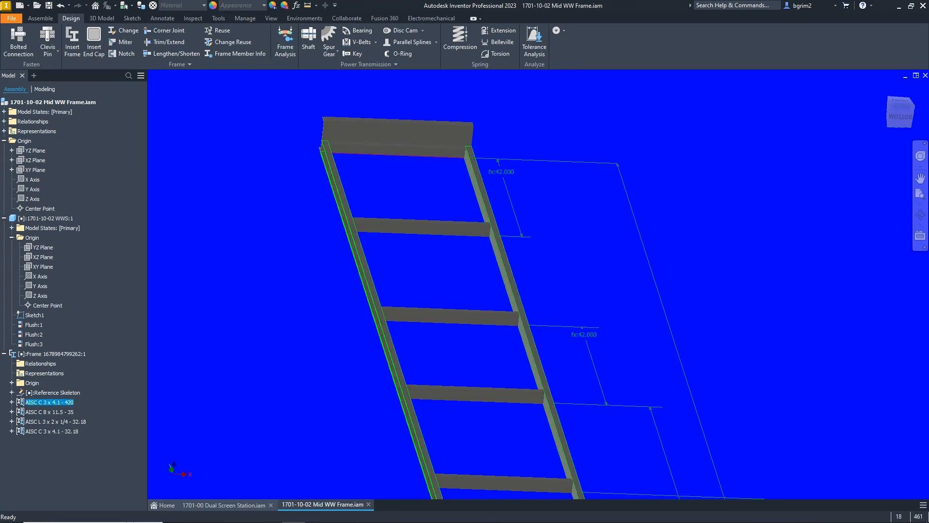
click(49, 412)
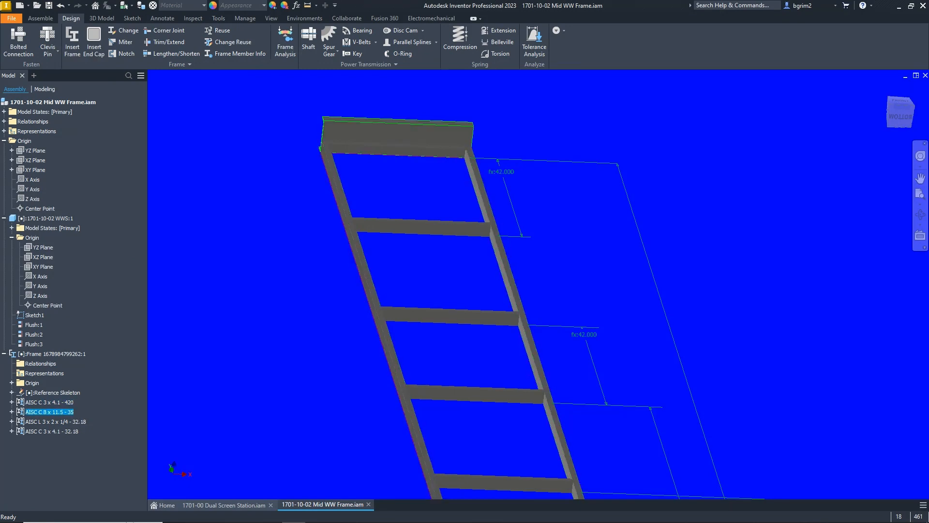
click(55, 421)
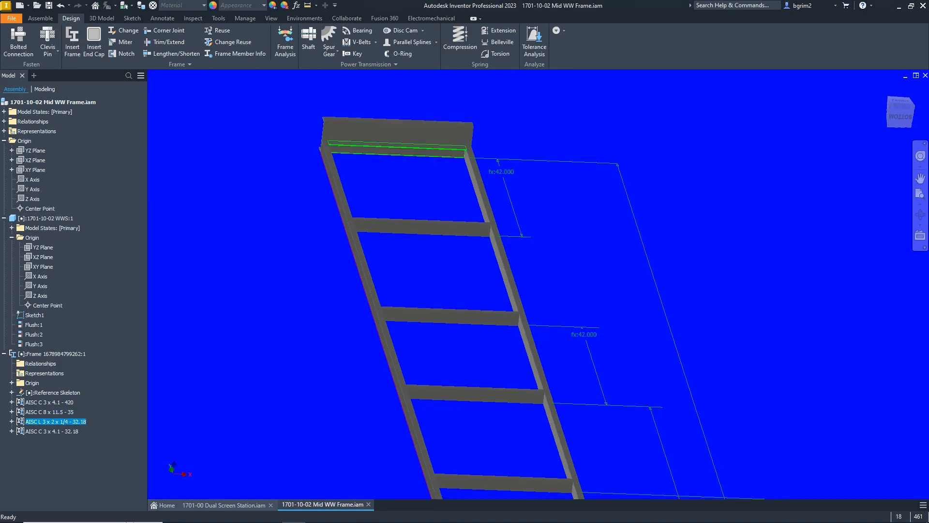
click(51, 431)
key(Escape)
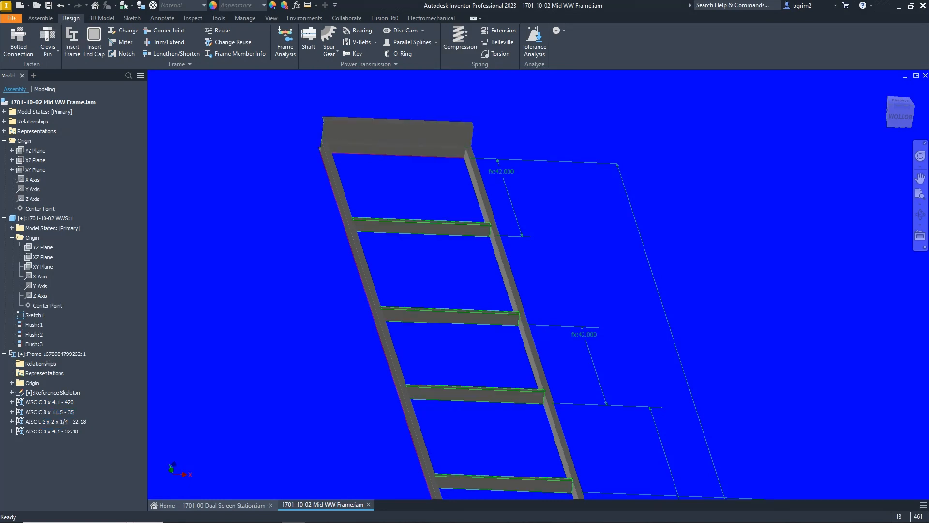
scroll(387, 315, down, 2)
shift+middle_drag(387, 315, 358, 300)
scroll(465, 310, down, 1)
shift+middle_drag(465, 310, 459, 288)
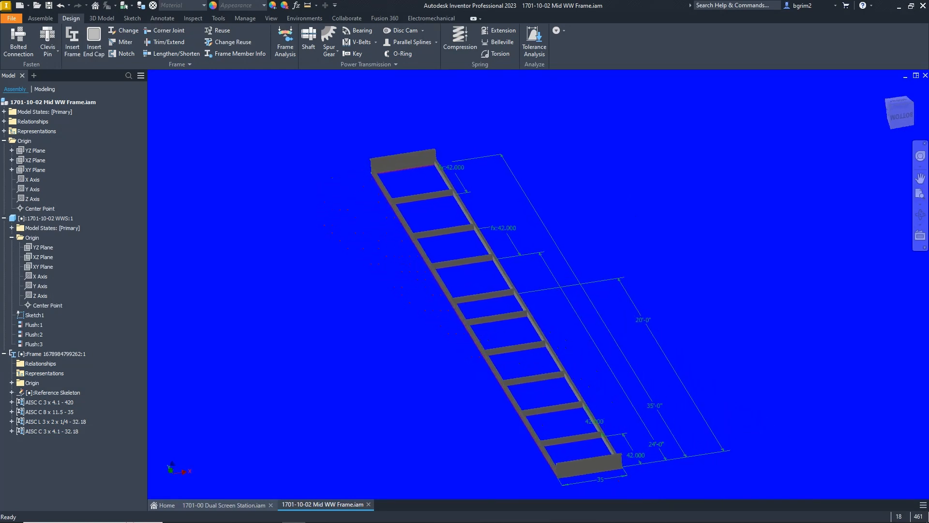
Save 1701-10-02 Mid WW Frame.iam together with its dependent files.
click(49, 6)
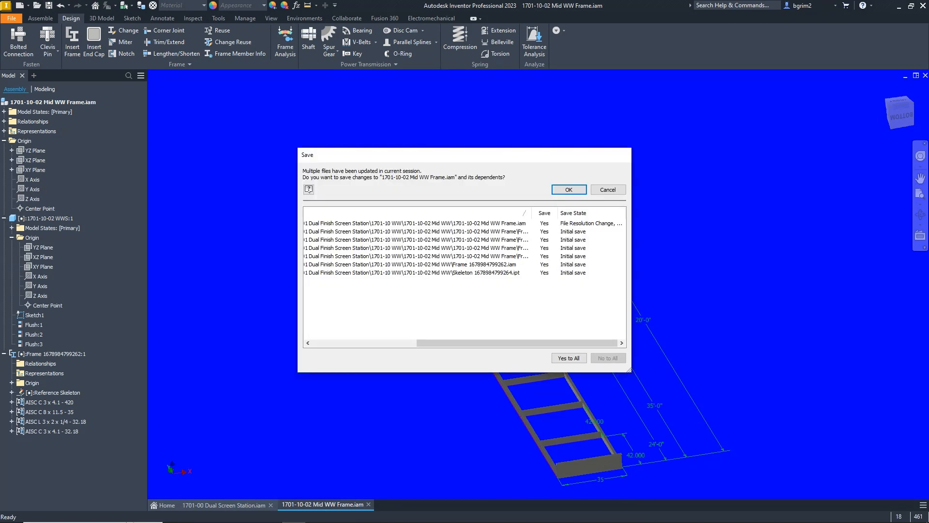
key(Return)
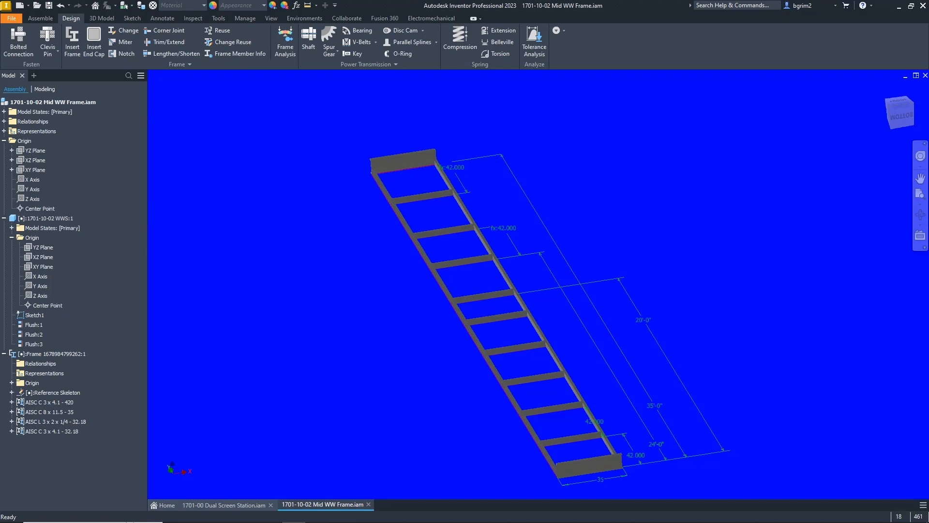
click(224, 505)
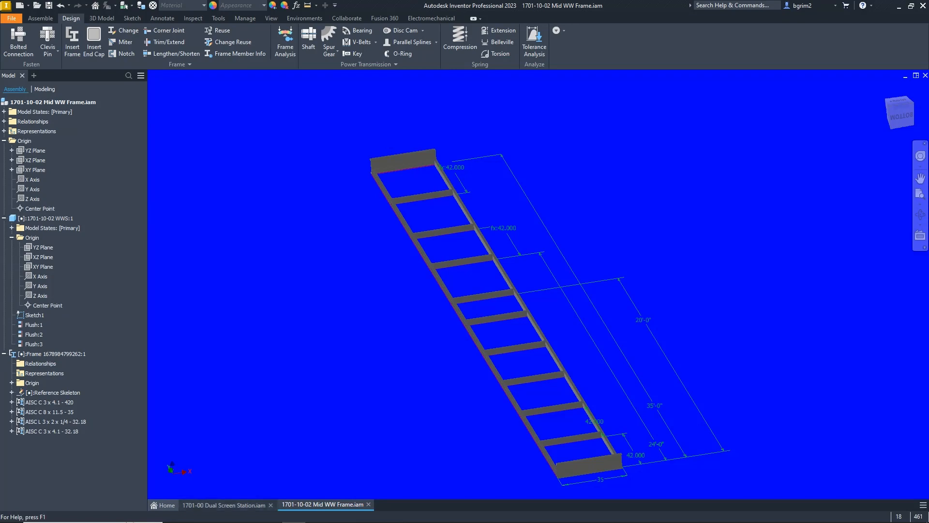
shift+middle_drag(538, 339, 446, 281)
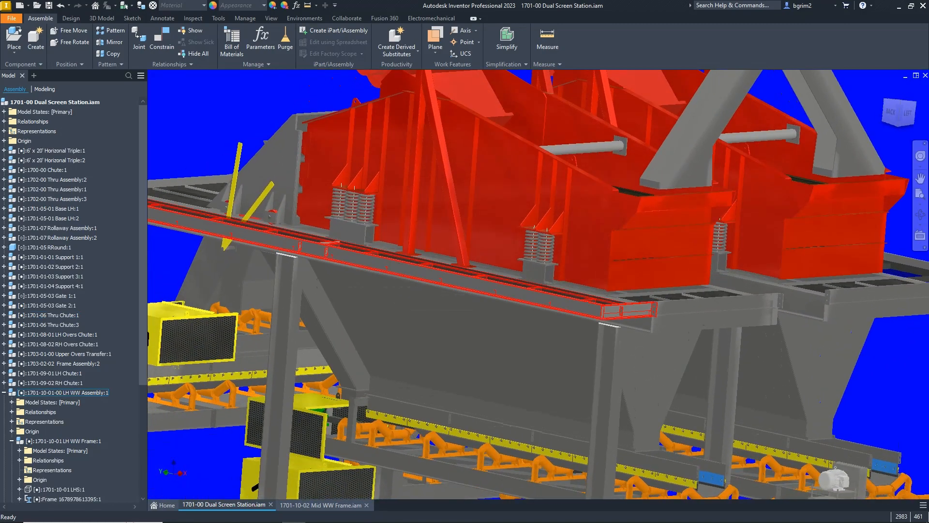
shift+middle_drag(533, 291, 501, 301)
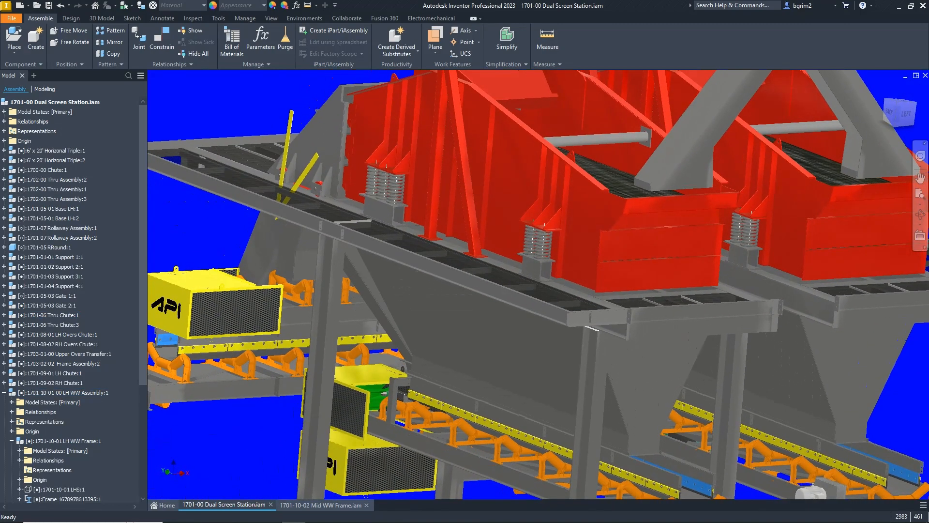
scroll(284, 285, up, 2)
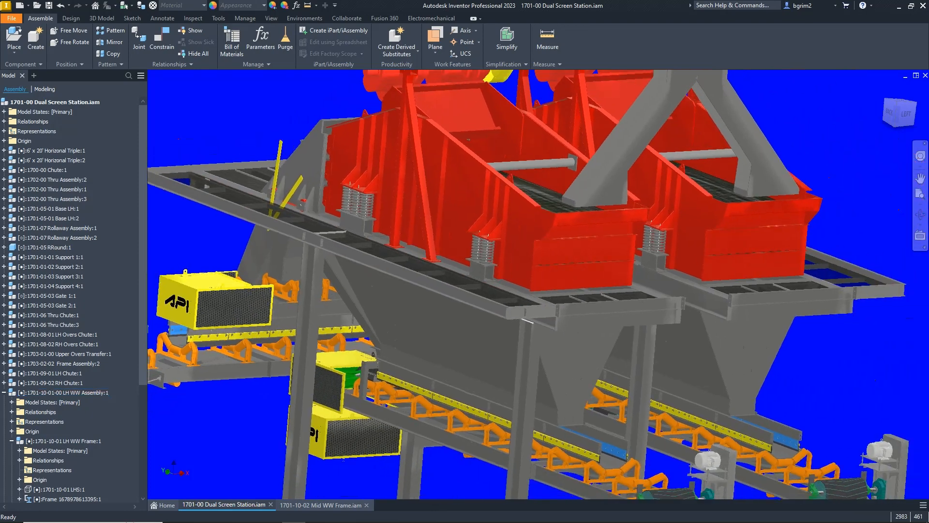
shift+middle_drag(501, 310, 496, 334)
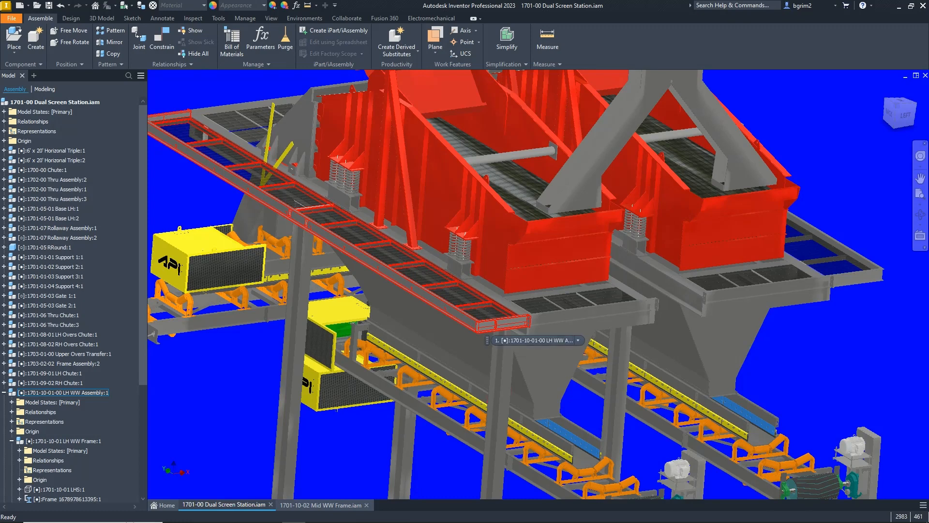
right_click(479, 179)
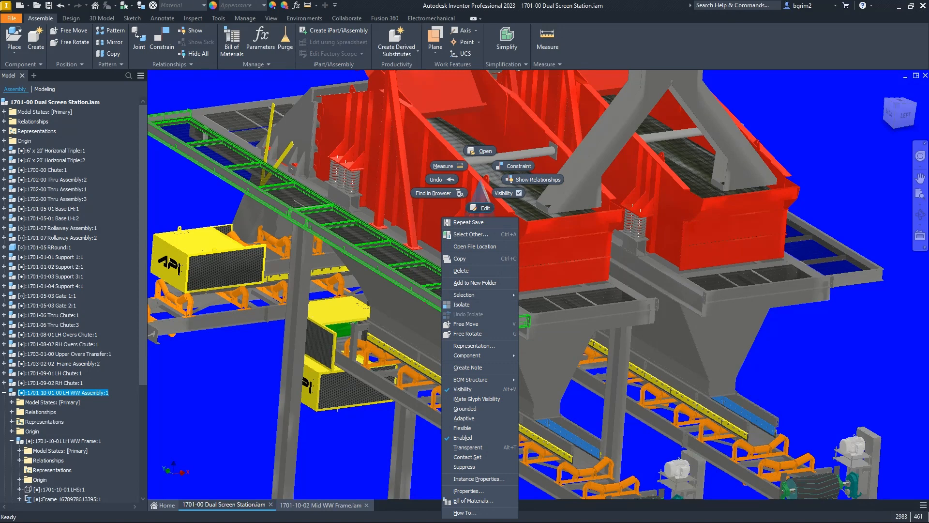
click(484, 151)
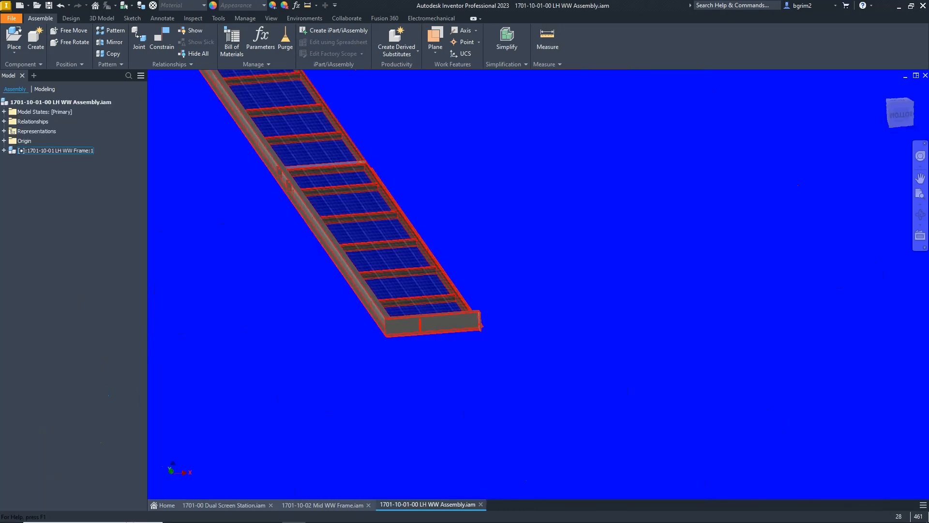
right_click(348, 191)
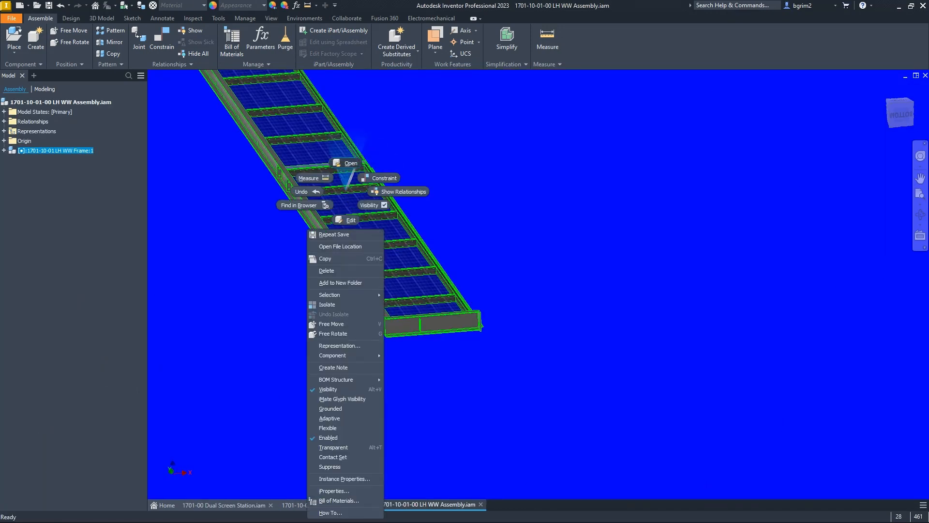
click(347, 163)
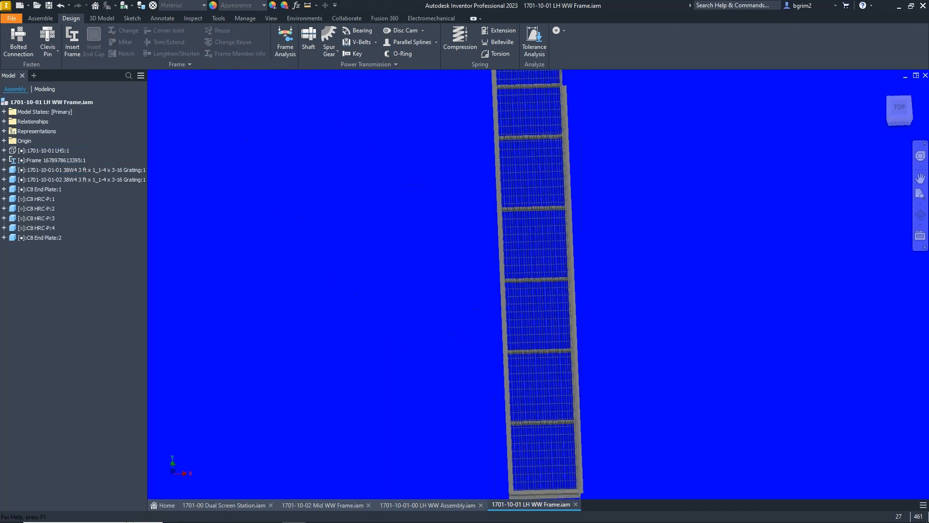
Identify the end plate at the LH WW frame's corner, and bring the Connection Plates folder window up over the assembly.
scroll(592, 412, down, 6)
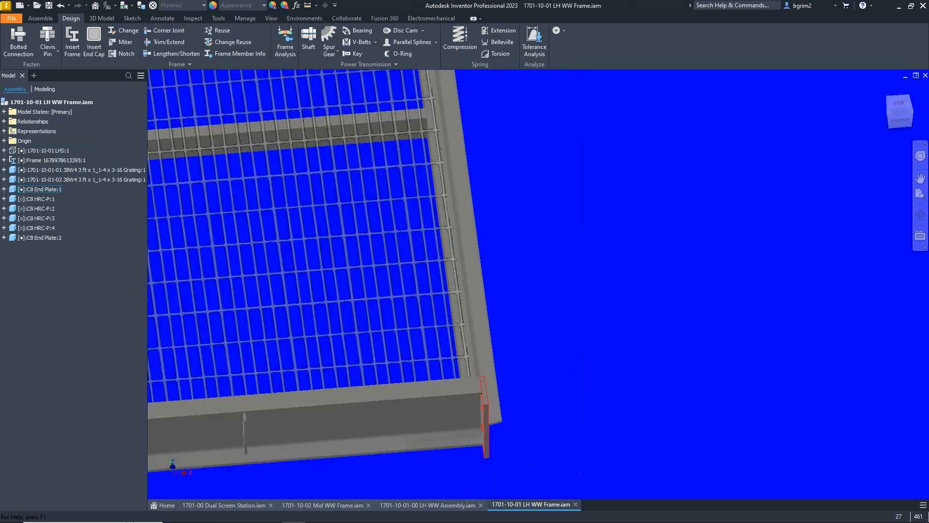
click(485, 417)
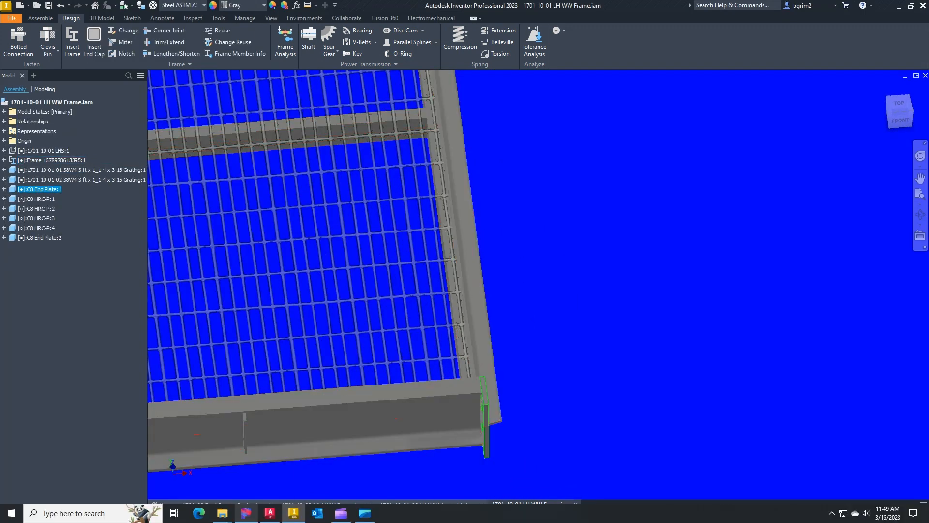
mouse_move(246, 513)
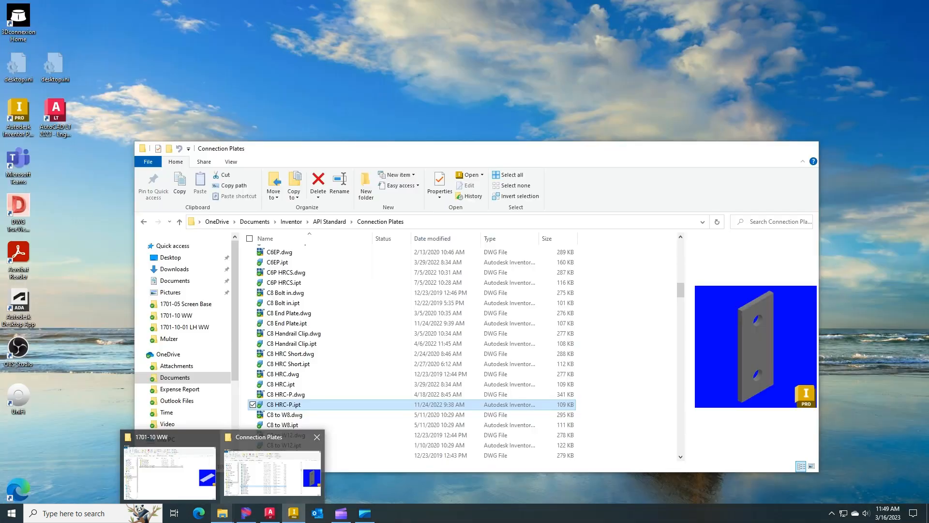
click(272, 472)
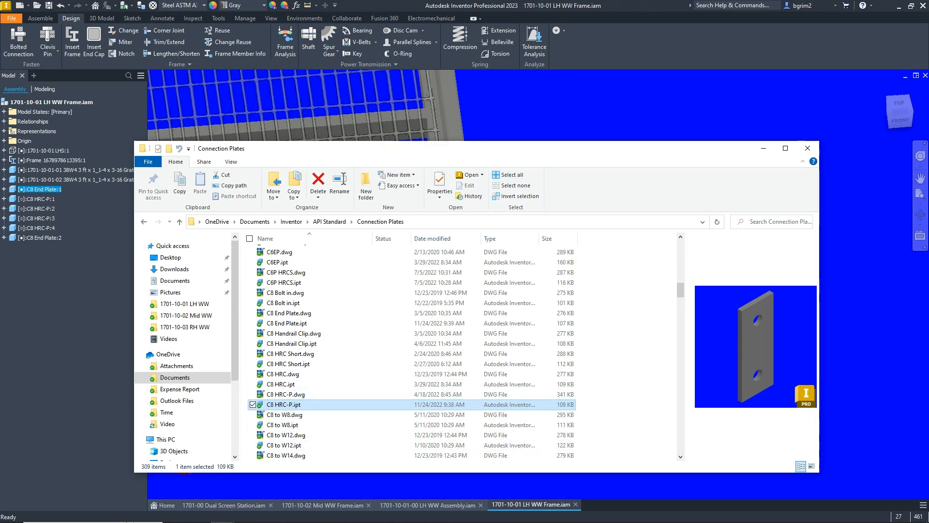
drag(435, 148, 541, 106)
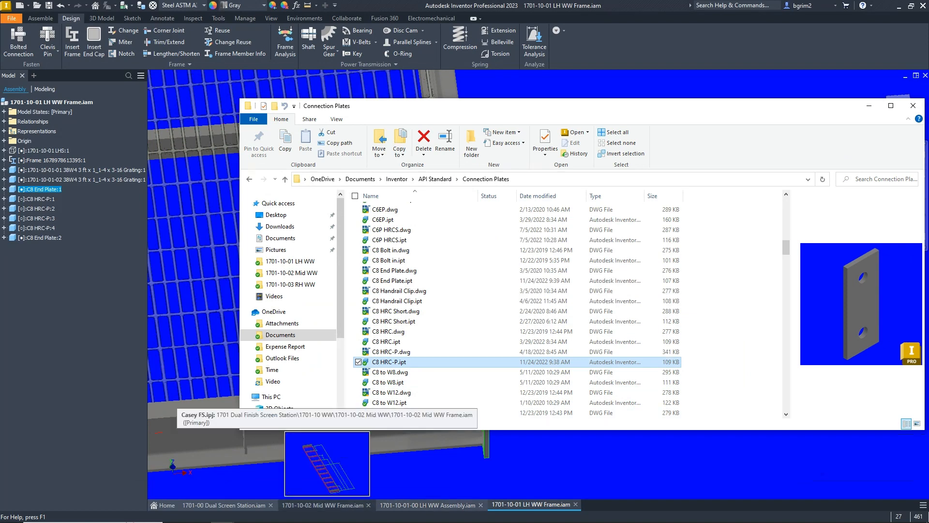
Place one C8 HRC-P.ipt and one C8 End Plate.ipt from the Connection Plates folder into 1701-10-02 Mid WW Frame.iam.
click(323, 505)
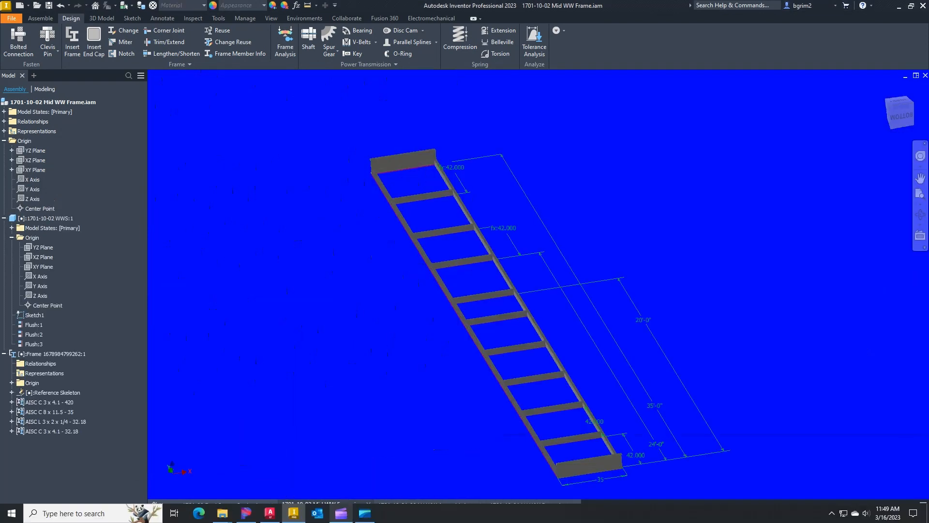
mouse_move(222, 513)
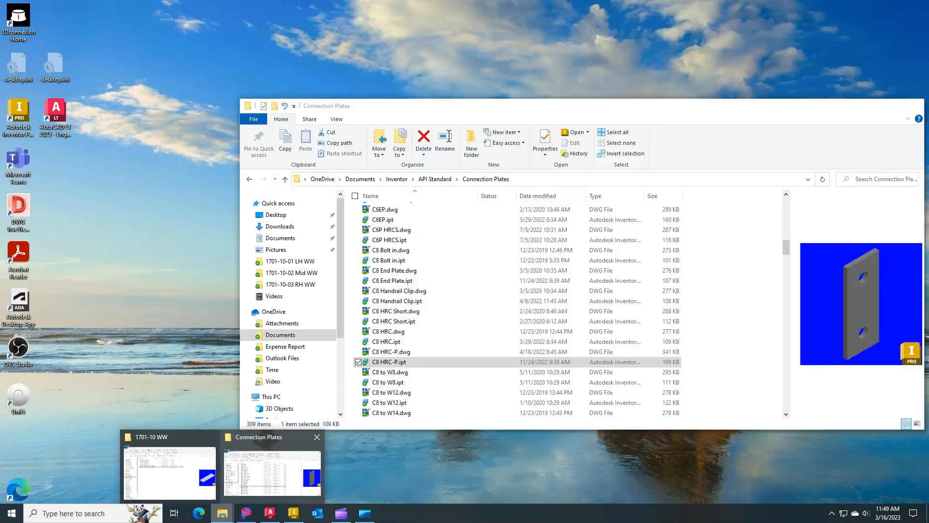
click(272, 471)
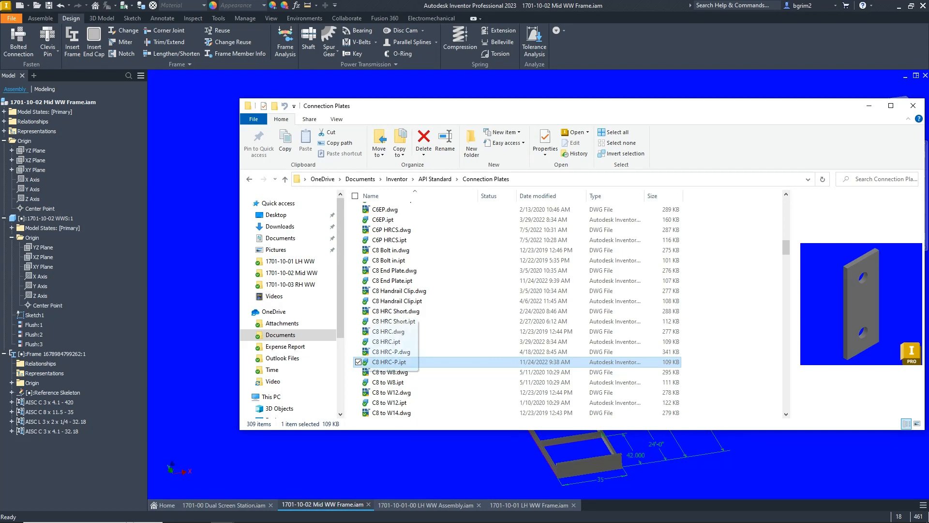
drag(389, 361, 482, 468)
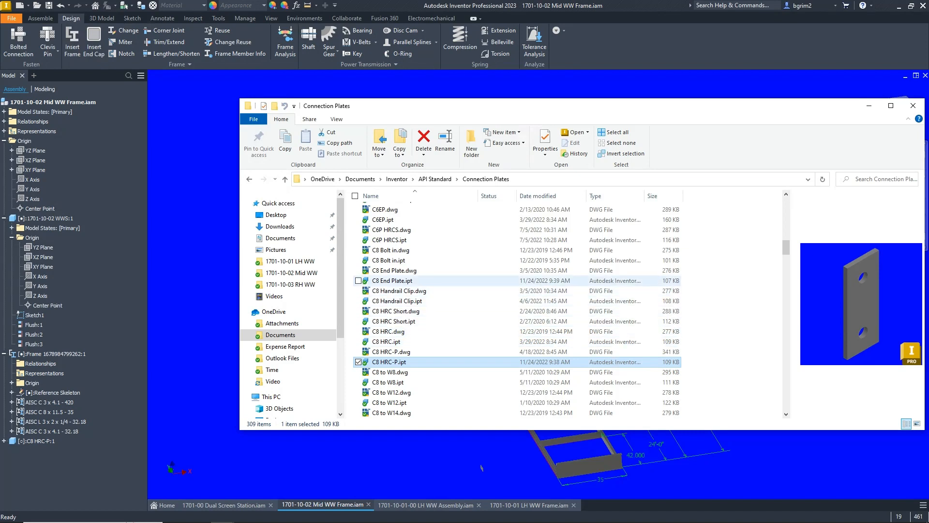
click(392, 280)
drag(392, 280, 455, 455)
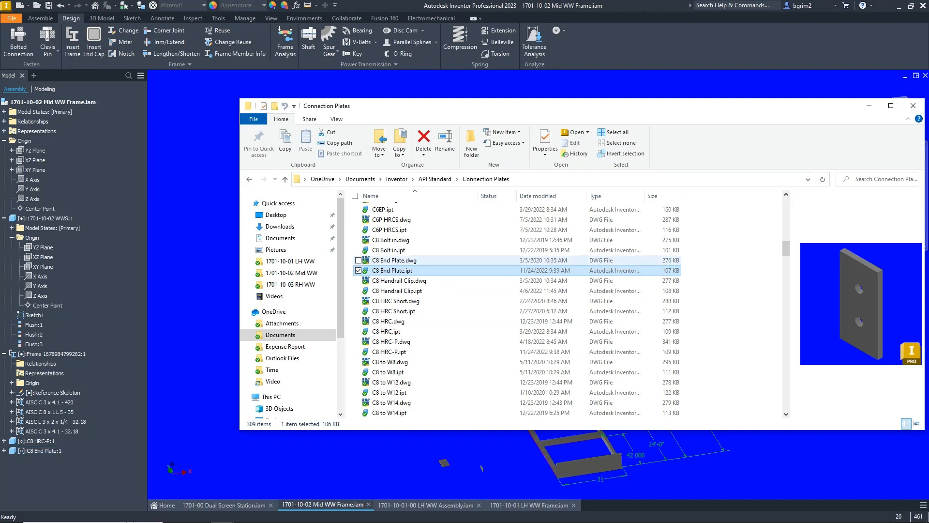
click(869, 106)
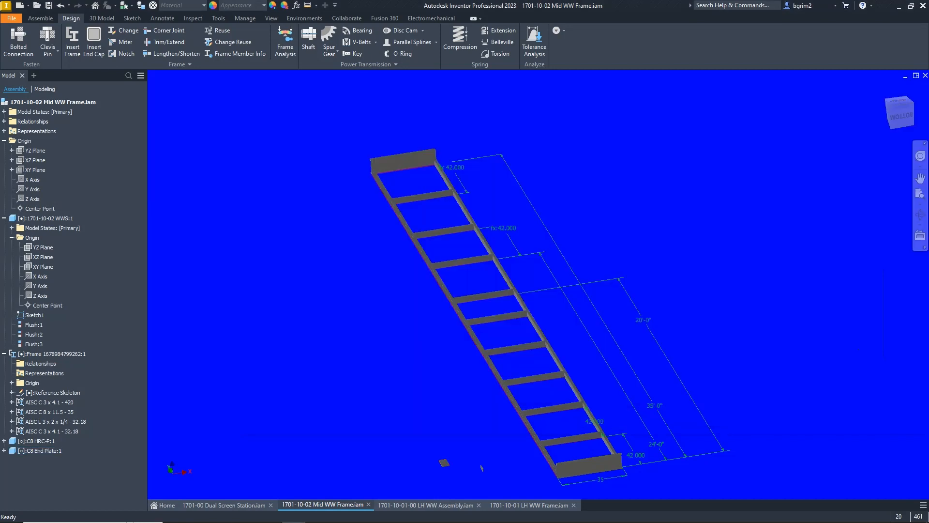
Duplicate the C8 End Plate and the C8 HRC-P so the assembly has two of each.
click(444, 463)
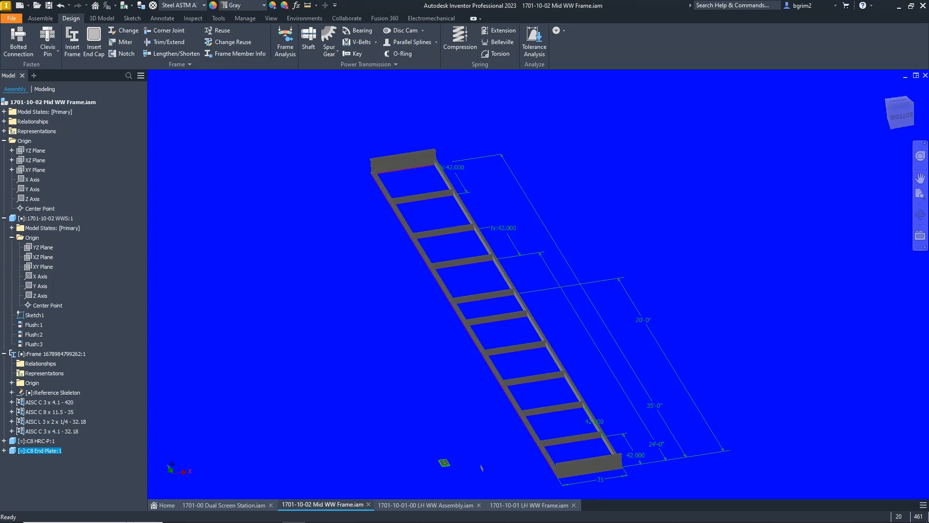
key(ctrl+v)
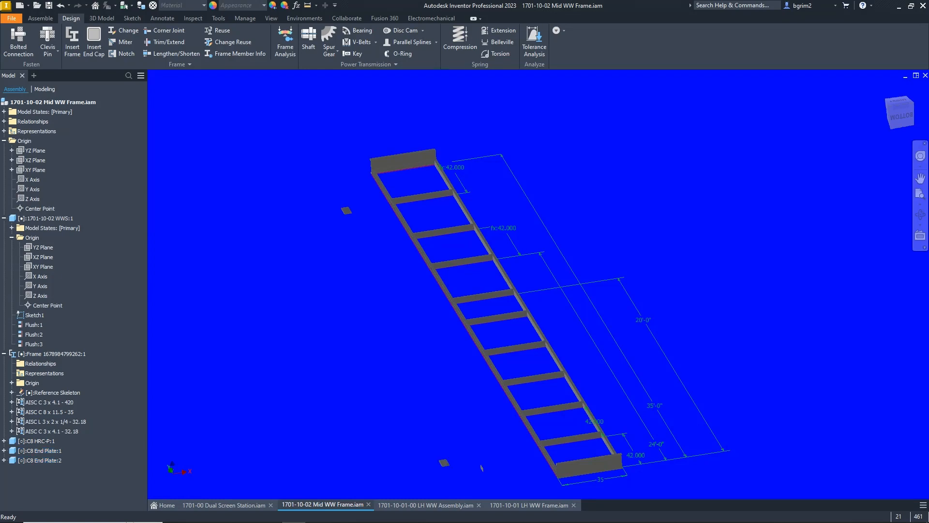
click(482, 467)
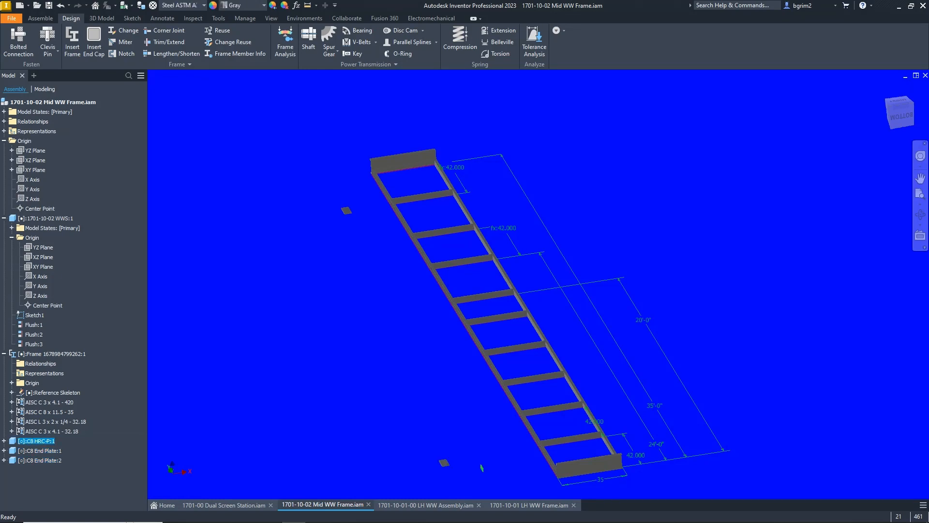
key(ctrl+v)
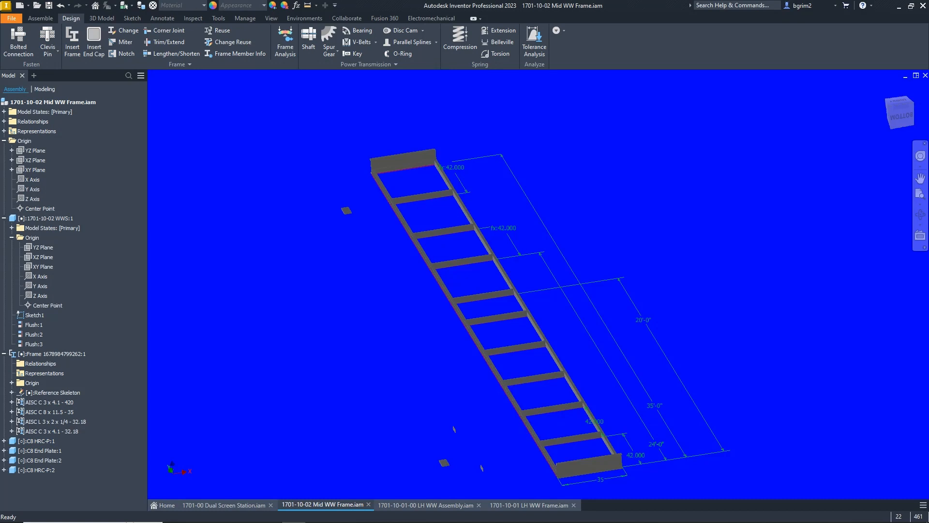
Mate the face of one C8 End Plate to the cut end of the C8 channel at the frame corner with 0.000 in offset.
click(40, 18)
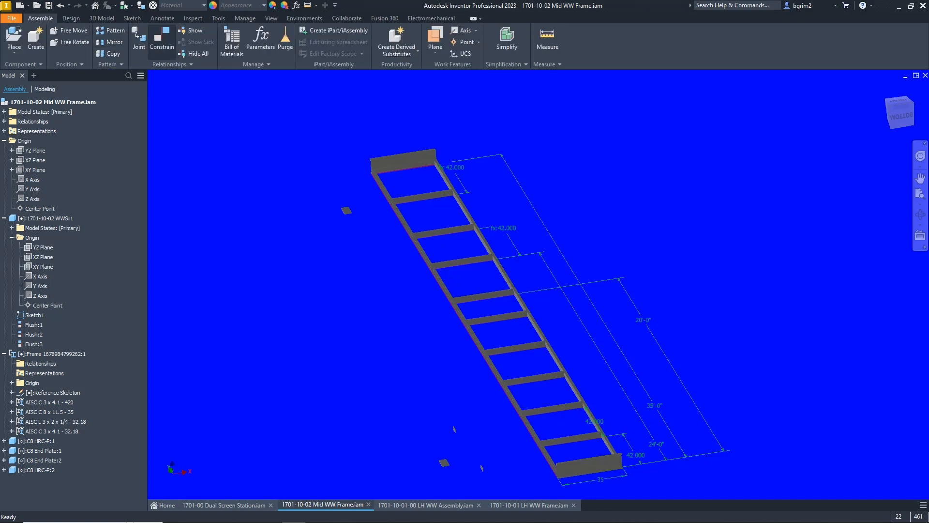
click(161, 41)
scroll(450, 466, down, 7)
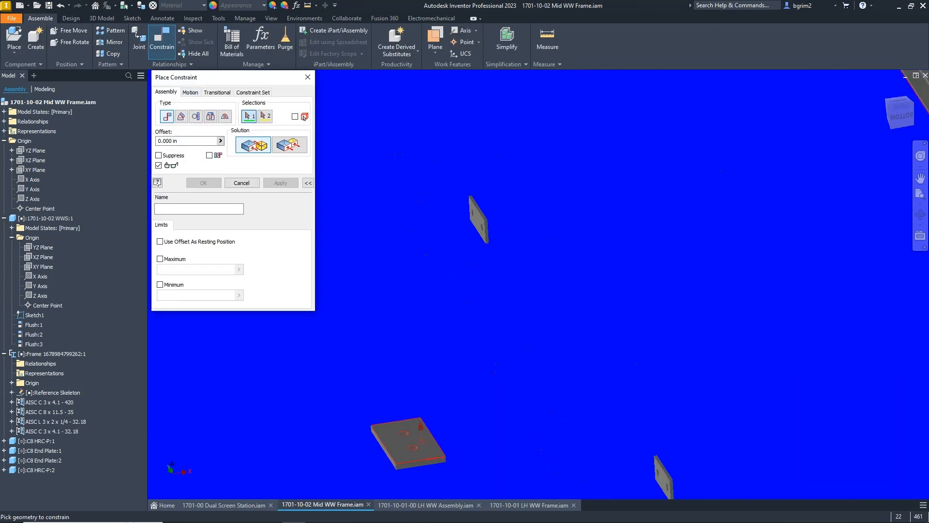
click(422, 440)
scroll(422, 441, up, 7)
shift+middle_drag(533, 300, 634, 276)
scroll(390, 397, down, 8)
click(376, 359)
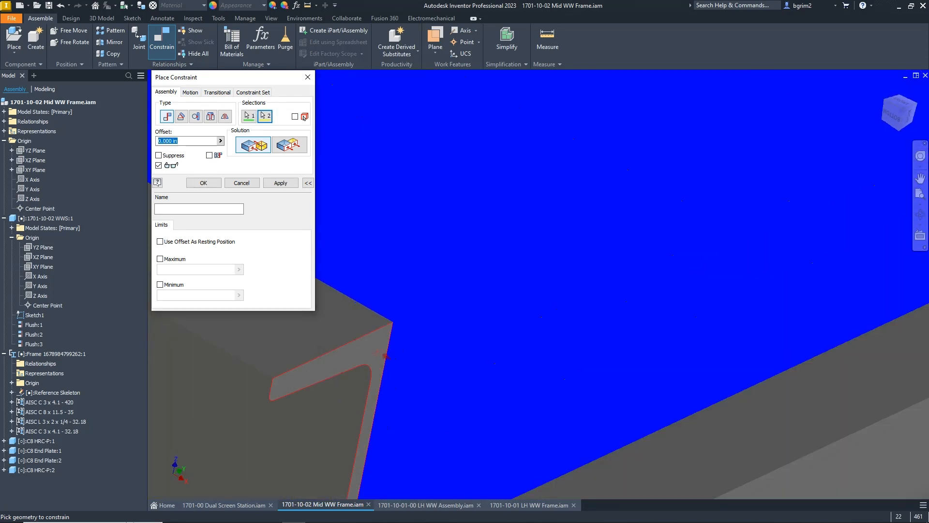
scroll(375, 360, up, 5)
click(281, 182)
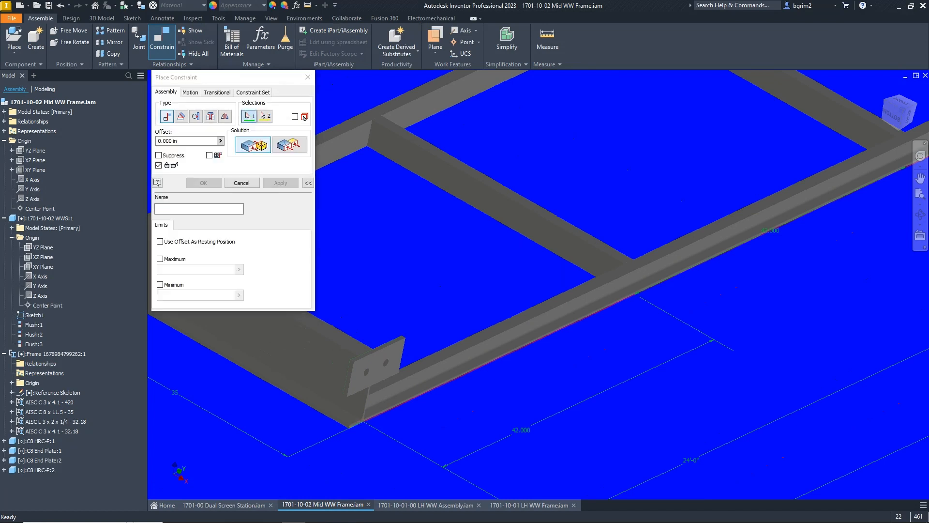
Add a flush constraint between the end plate's short top edge and the C8 channel's top flange, with 0.000 in offset.
click(289, 144)
scroll(308, 348, down, 4)
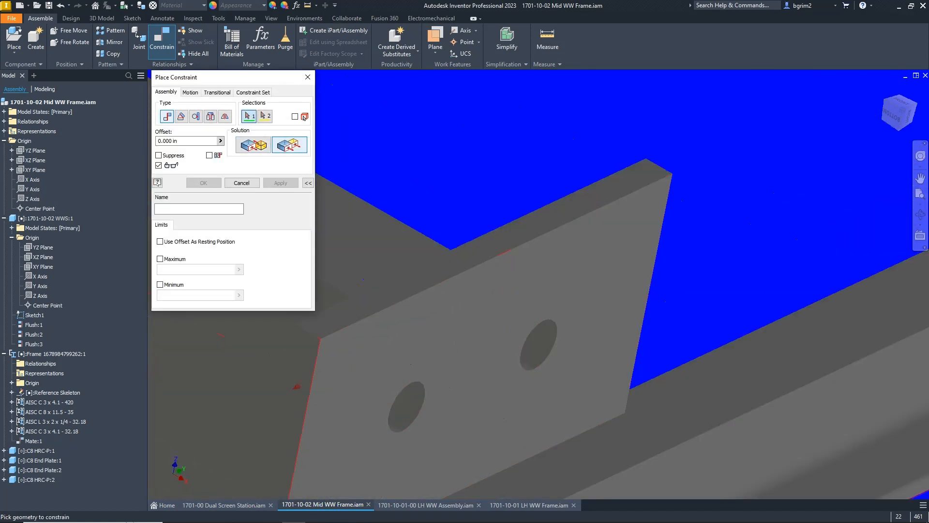
click(294, 387)
click(332, 337)
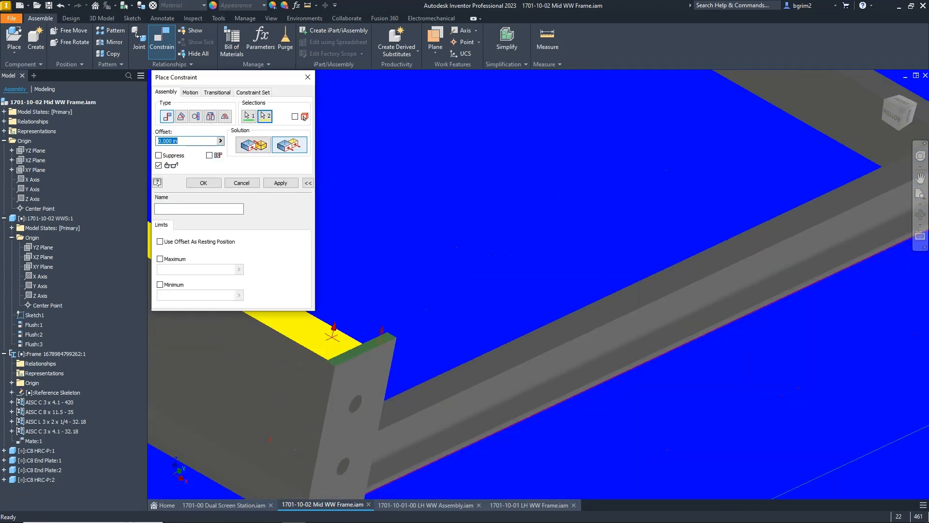
click(281, 182)
Add a flush constraint between the end plate's long edge and the inner face of the C8 channel's web, with 0.000 in offset.
scroll(482, 308, up, 4)
shift+middle_drag(481, 307, 426, 370)
scroll(460, 312, up, 2)
scroll(431, 377, down, 4)
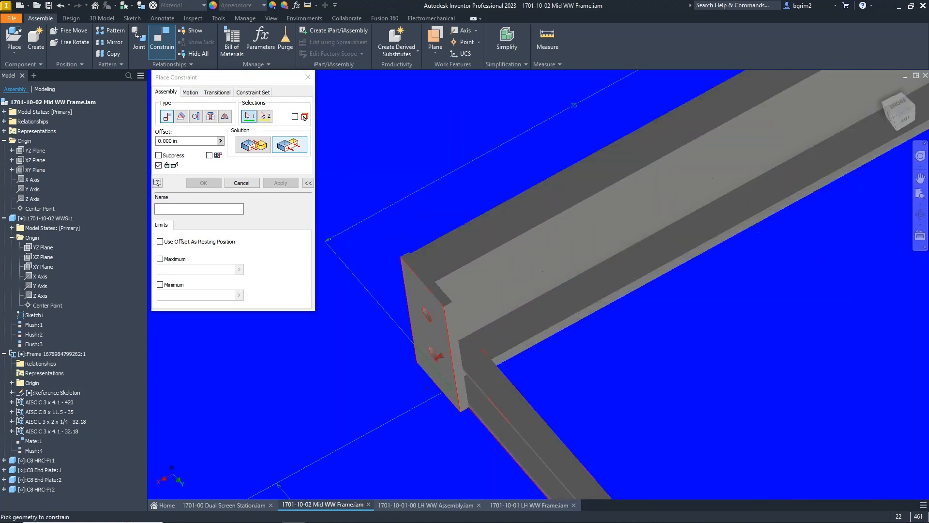
click(438, 355)
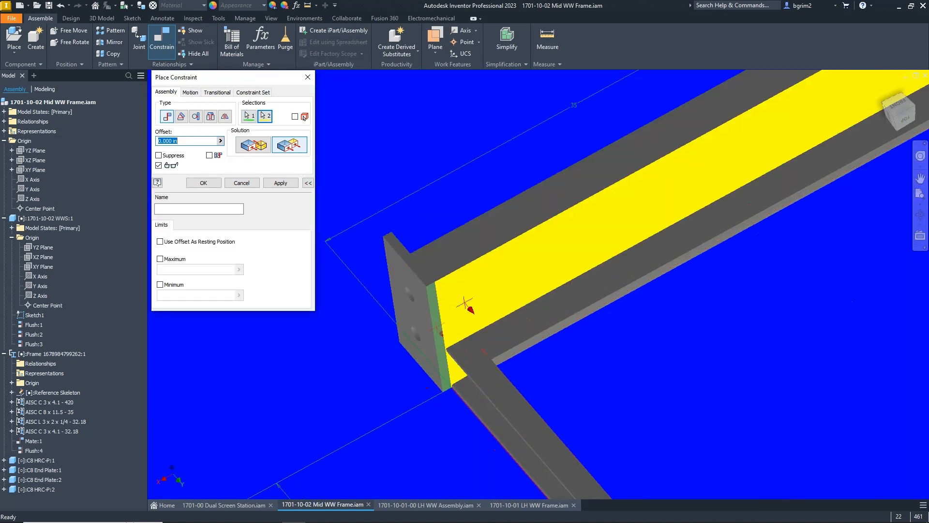
click(464, 304)
click(280, 183)
scroll(581, 315, up, 5)
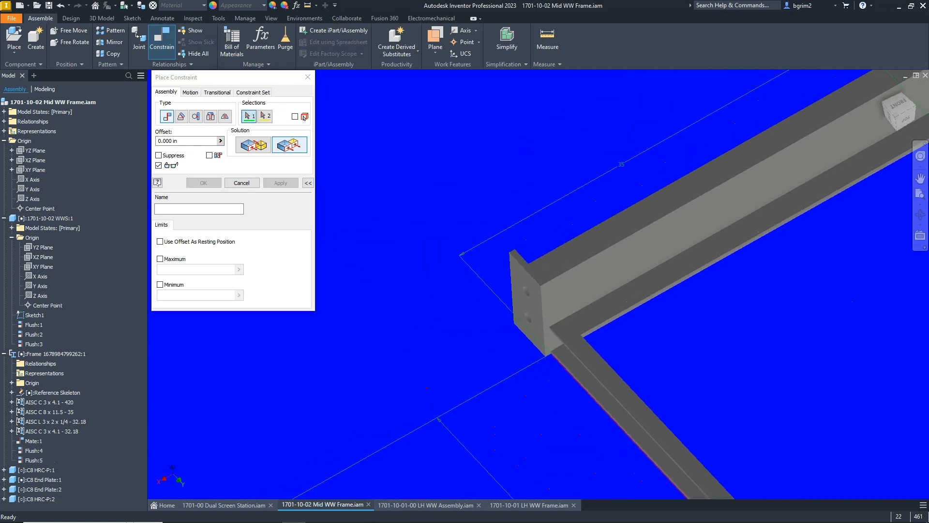
Mate the second C8 End Plate to the cut end of the C8 channel at the opposite end of the frame, with 0.000 in offset.
shift+middle_drag(580, 315, 504, 329)
click(253, 145)
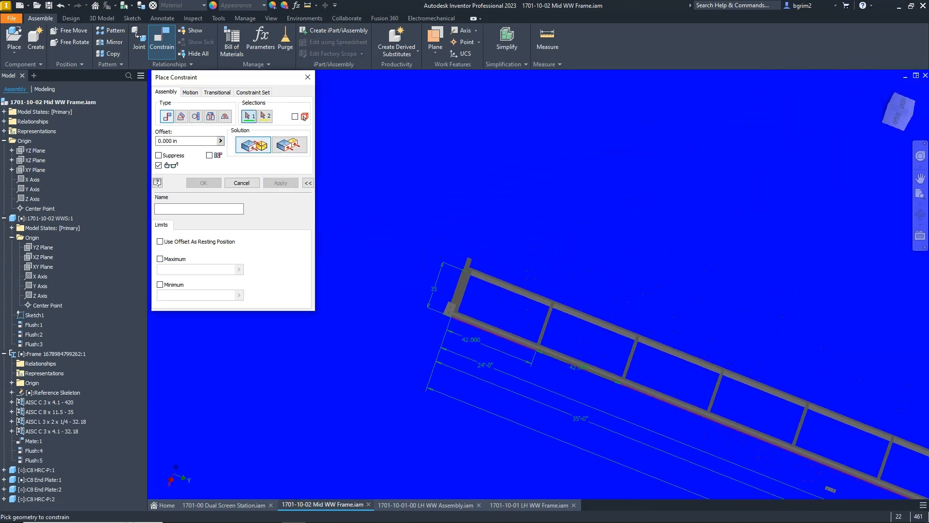
scroll(344, 325, up, 2)
shift+middle_drag(630, 271, 724, 220)
scroll(724, 221, down, 5)
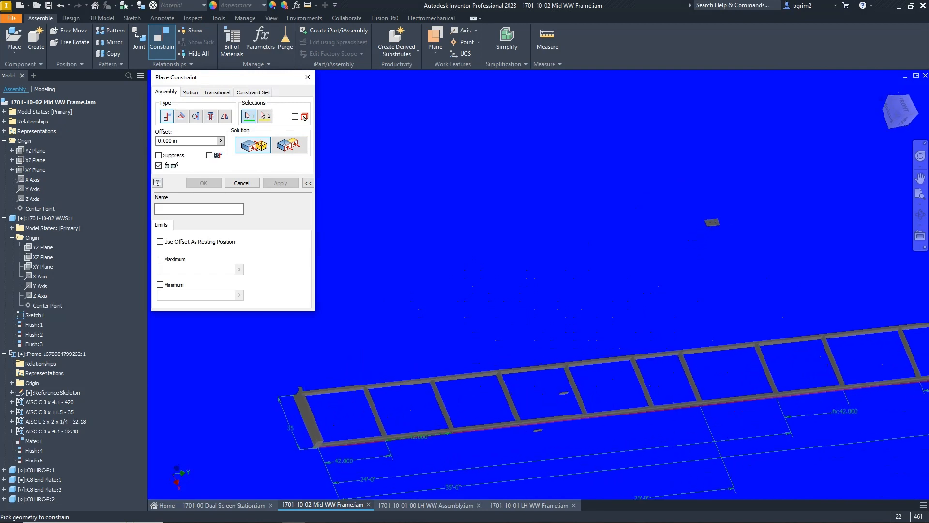
click(691, 225)
scroll(617, 254, up, 5)
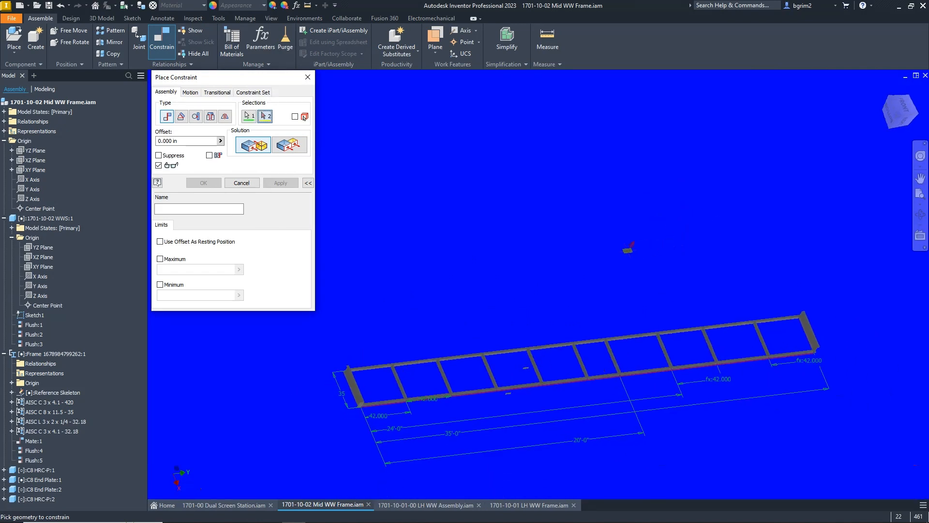
middle_drag(789, 329, 681, 324)
scroll(681, 324, down, 5)
scroll(684, 323, down, 5)
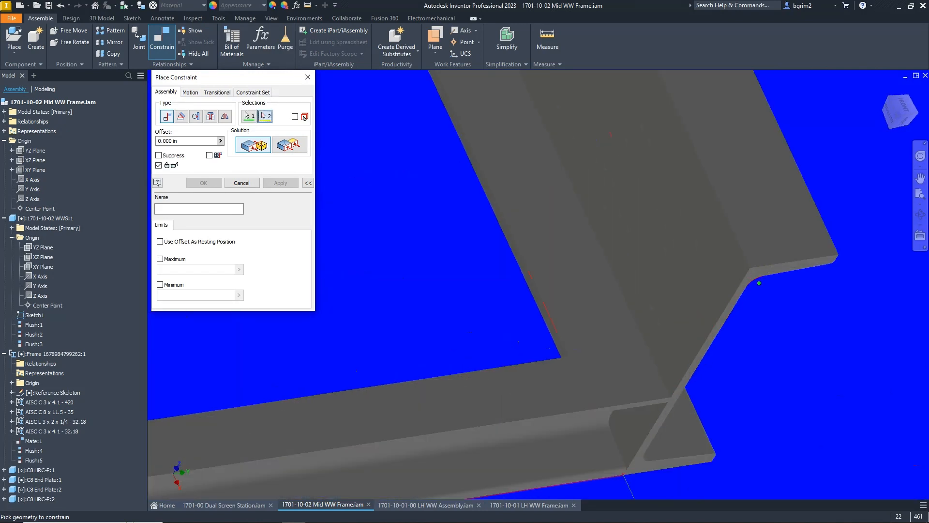
scroll(756, 274, down, 4)
click(755, 271)
scroll(751, 265, up, 2)
scroll(755, 271, up, 4)
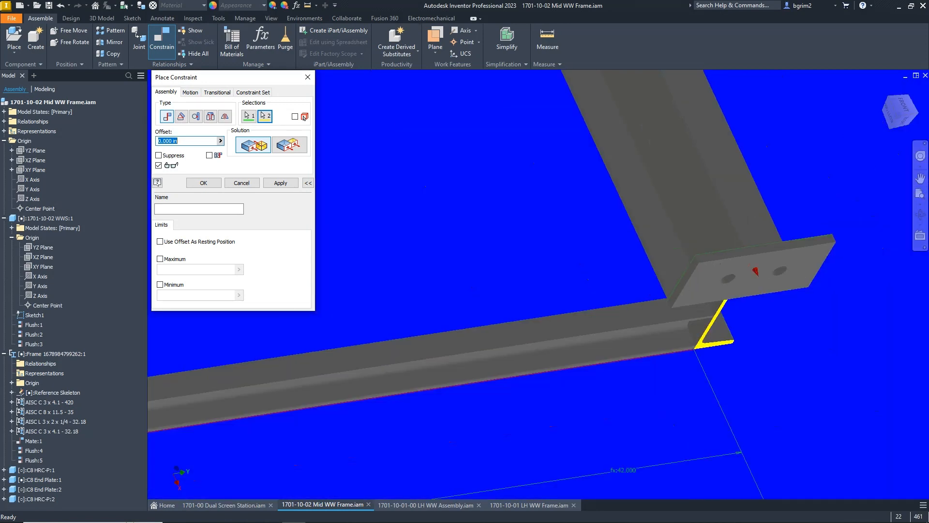
click(281, 182)
Make the second end plate's short top edge flush with its C8 channel's top flange at 0.000 in offset.
click(289, 145)
scroll(687, 274, down, 3)
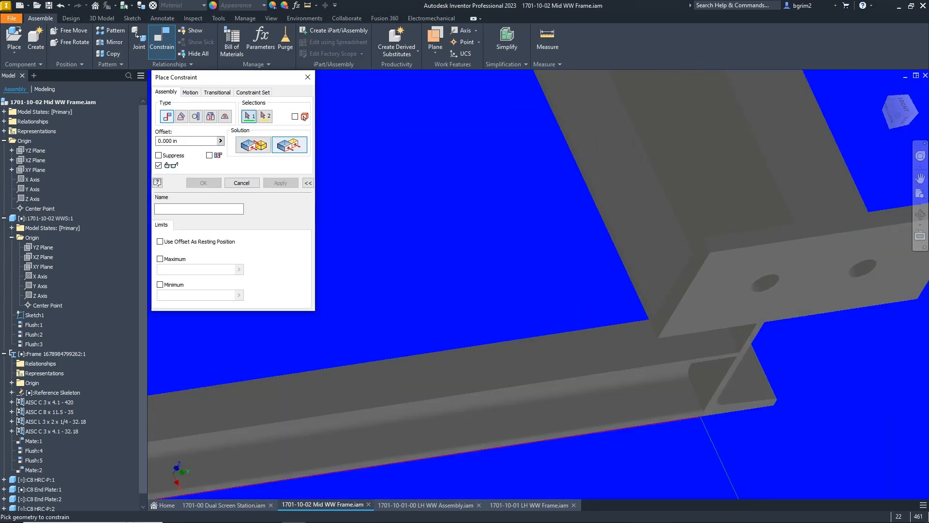
scroll(675, 276, up, 3)
click(675, 276)
click(767, 213)
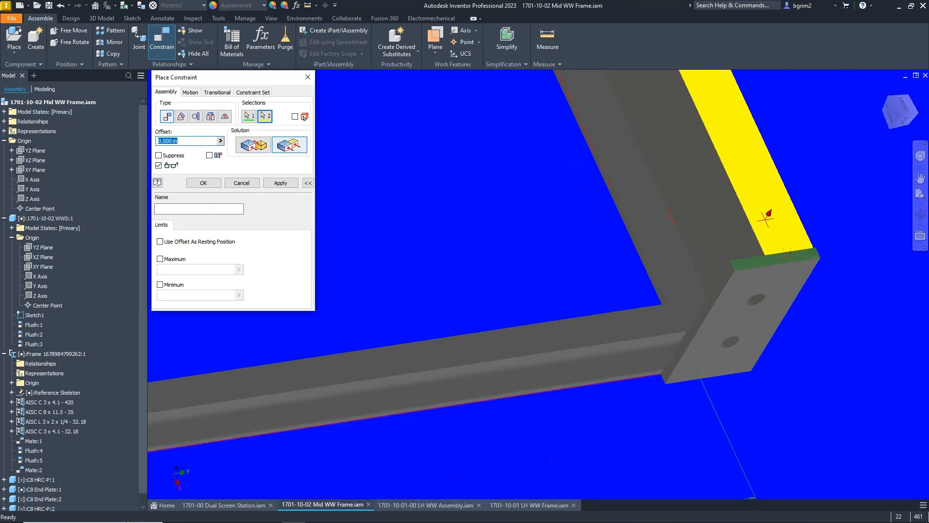
click(280, 183)
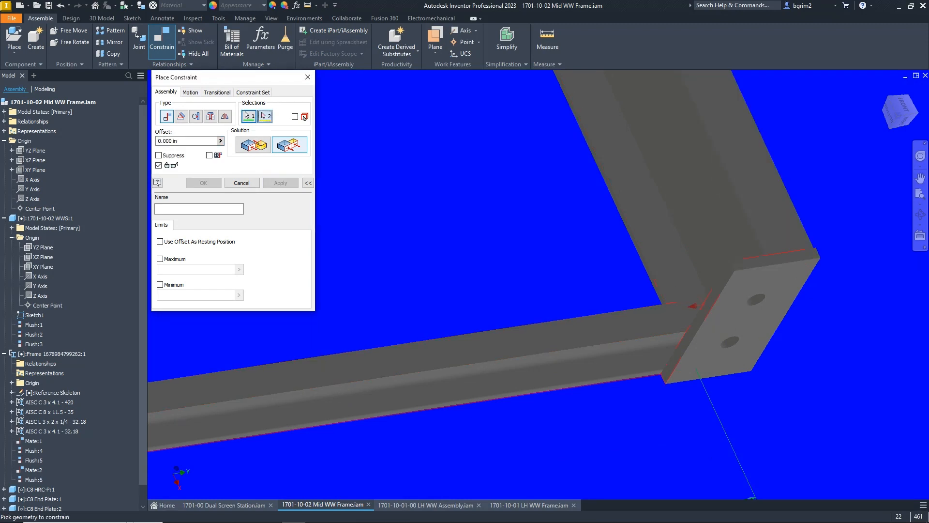
Make the second end plate's long edge flush with its C8 channel's inner web face, and finish constraining.
click(694, 287)
click(704, 254)
click(280, 183)
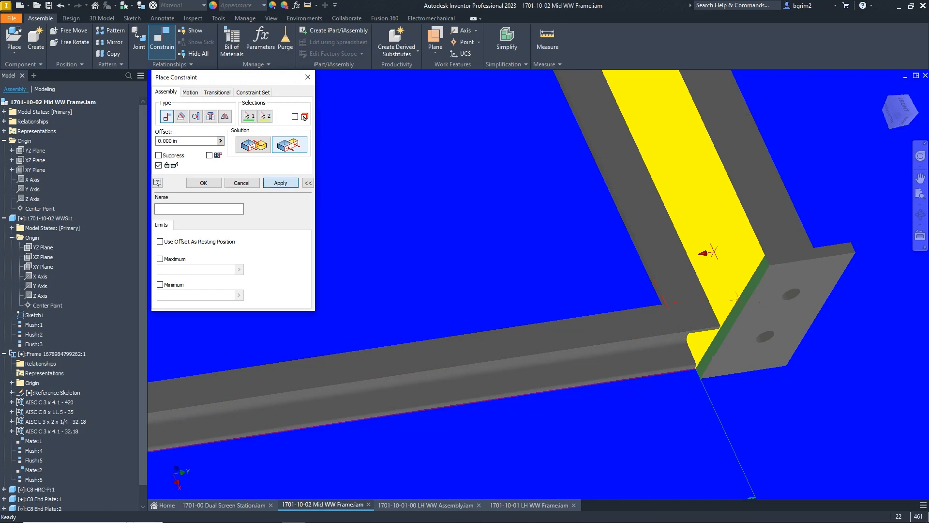
key(Escape)
Mate the long edge of a C8 HRC-P plate to the outer web face of the end C8 channel with 0.000 in offset.
scroll(425, 297, down, 5)
scroll(425, 297, down, 4)
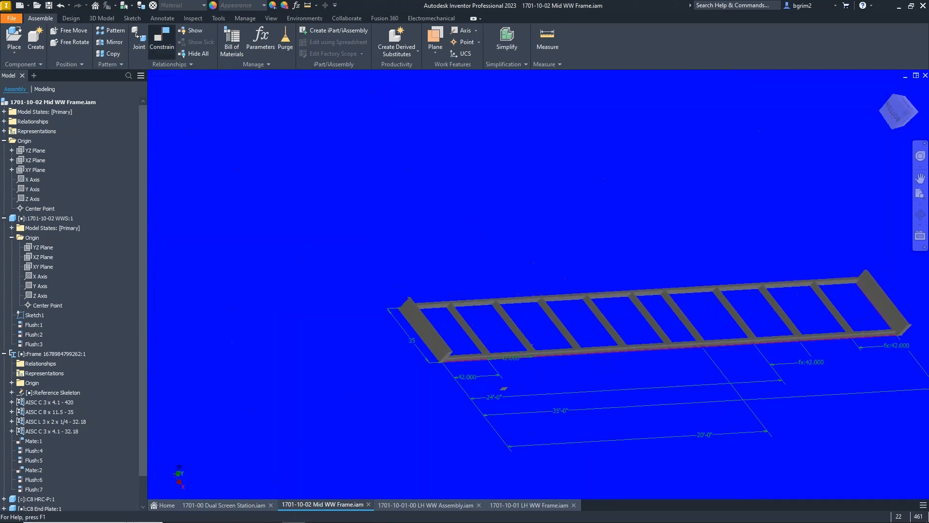
key(c)
scroll(656, 332, up, 3)
scroll(479, 411, up, 6)
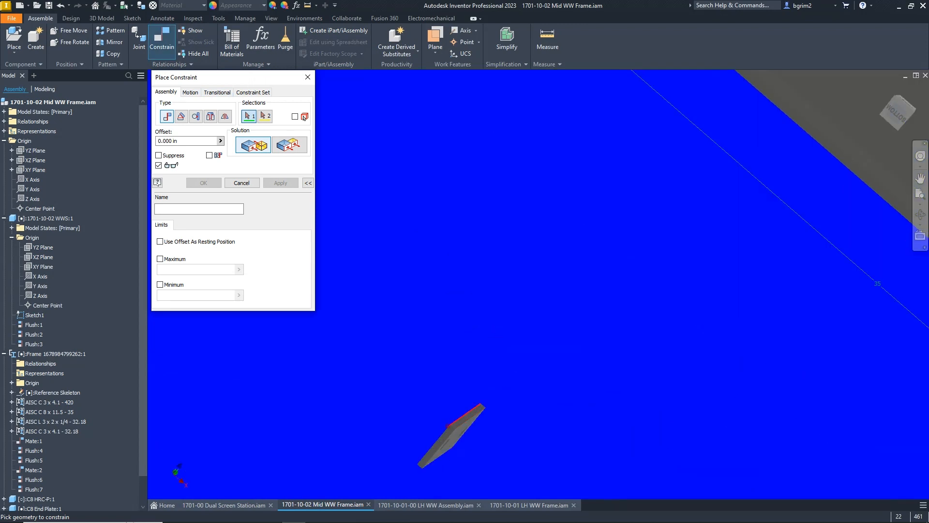
click(479, 411)
scroll(479, 411, down, 5)
shift+middle_drag(480, 397, 436, 339)
scroll(426, 329, up, 4)
scroll(490, 279, down, 3)
click(499, 281)
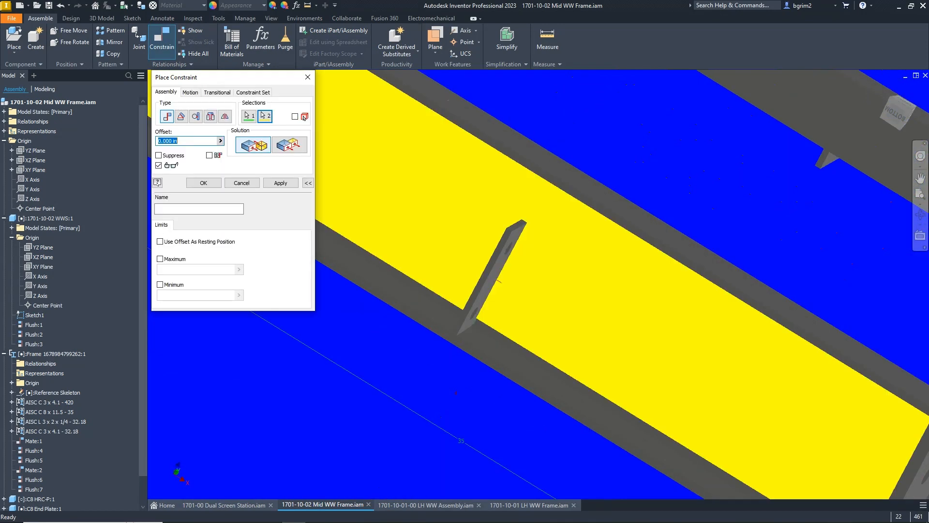
key(Return)
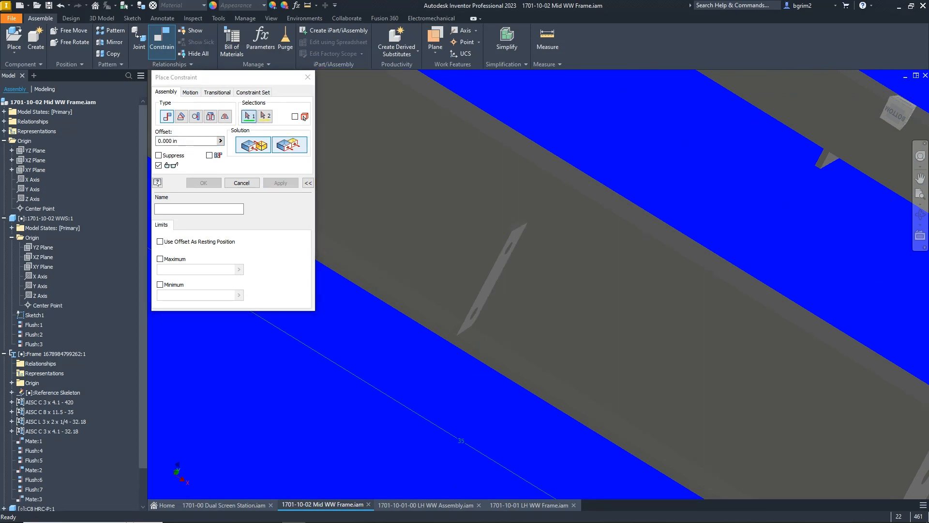
Make the C8 HRC-P plate's short top edge flush with the end channel's top flange, offset by half the measured gap to the bottom flange, 1.500 in.
click(570, 186)
scroll(520, 220, down, 4)
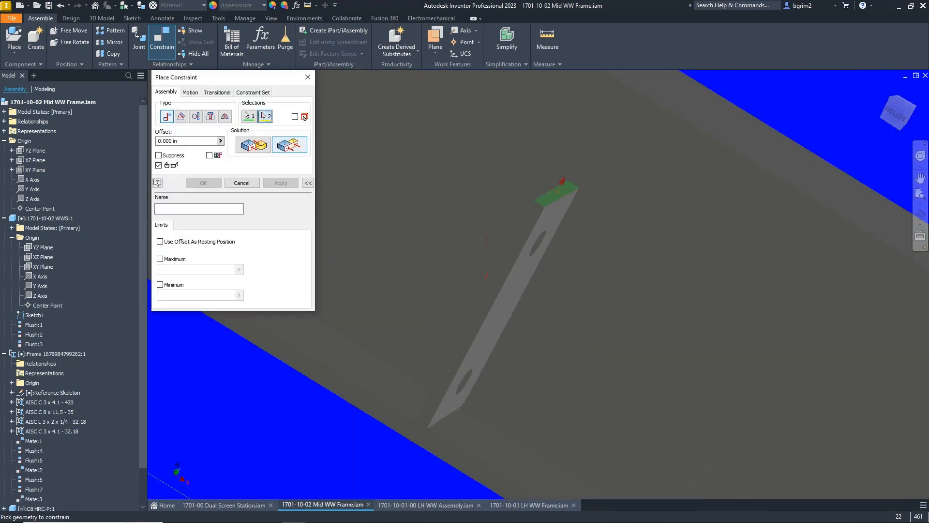
click(547, 187)
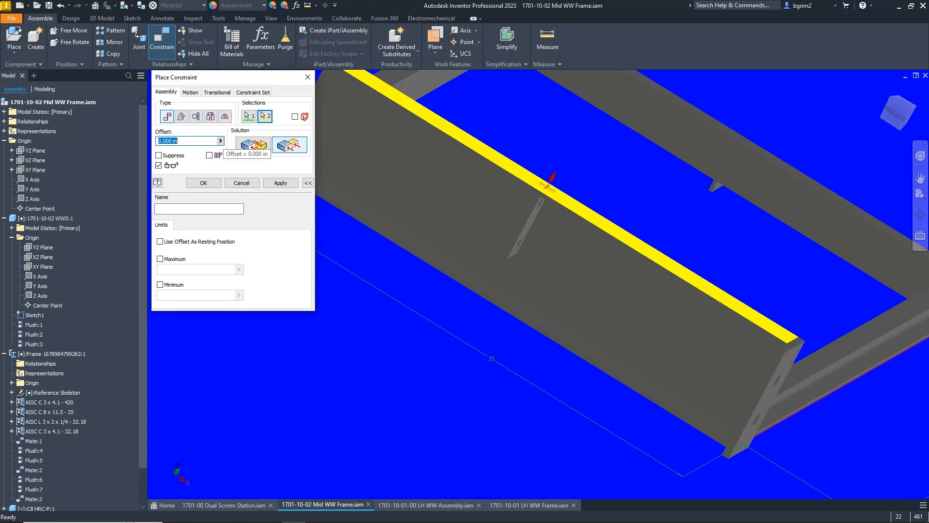
click(220, 141)
click(251, 143)
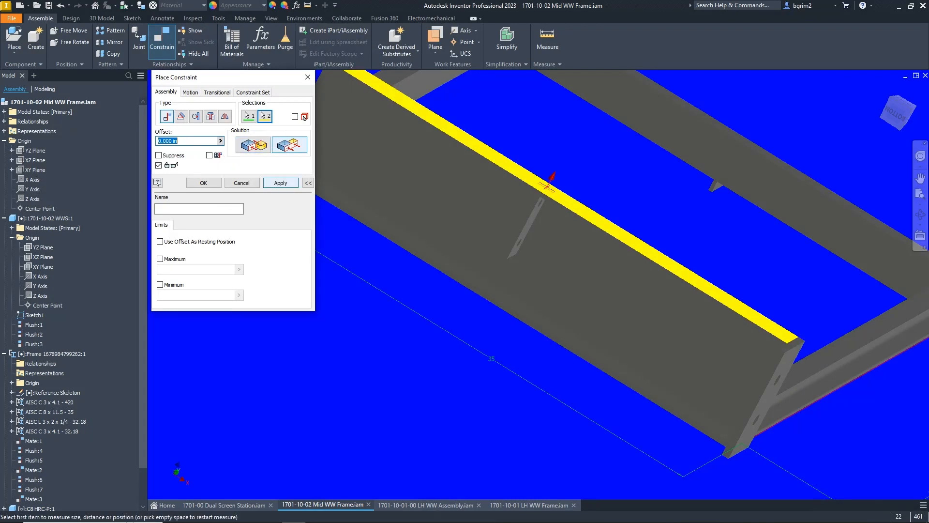
shift+middle_drag(491, 358, 622, 284)
scroll(622, 285, up, 4)
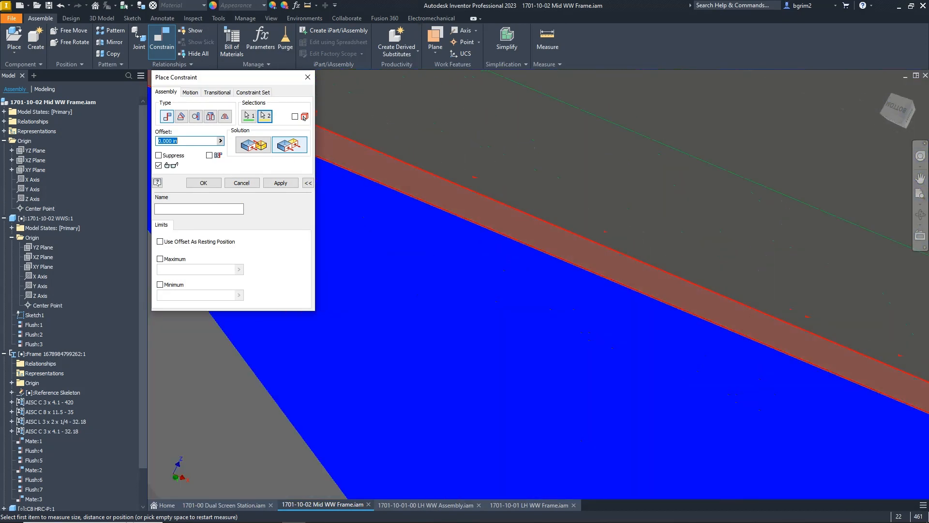
click(622, 273)
scroll(622, 283, down, 2)
scroll(622, 188, up, 4)
scroll(622, 194, down, 6)
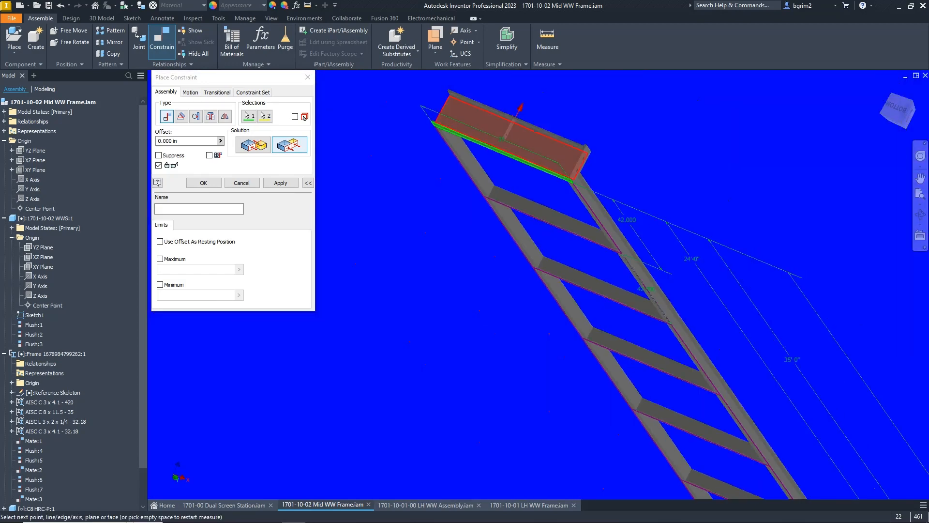
scroll(499, 114, up, 5)
click(581, 274)
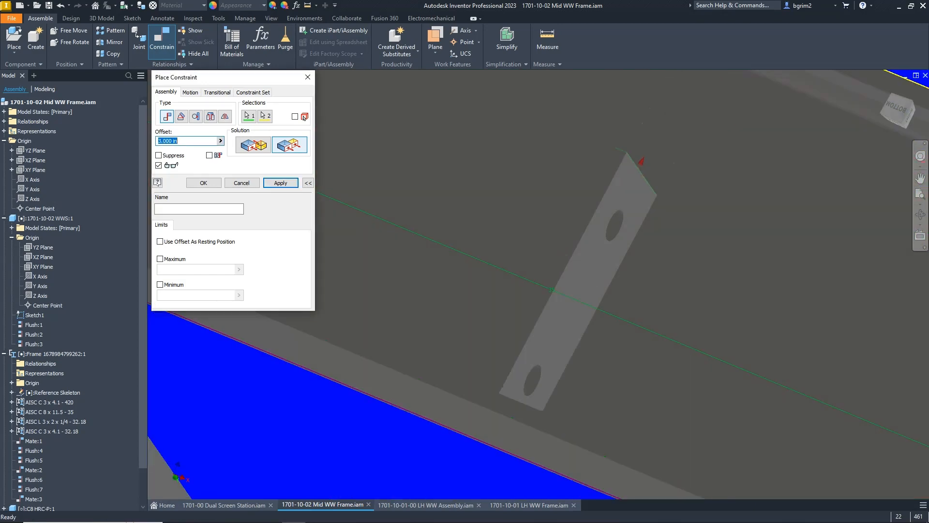
click(177, 140)
text(/2)
key(Return)
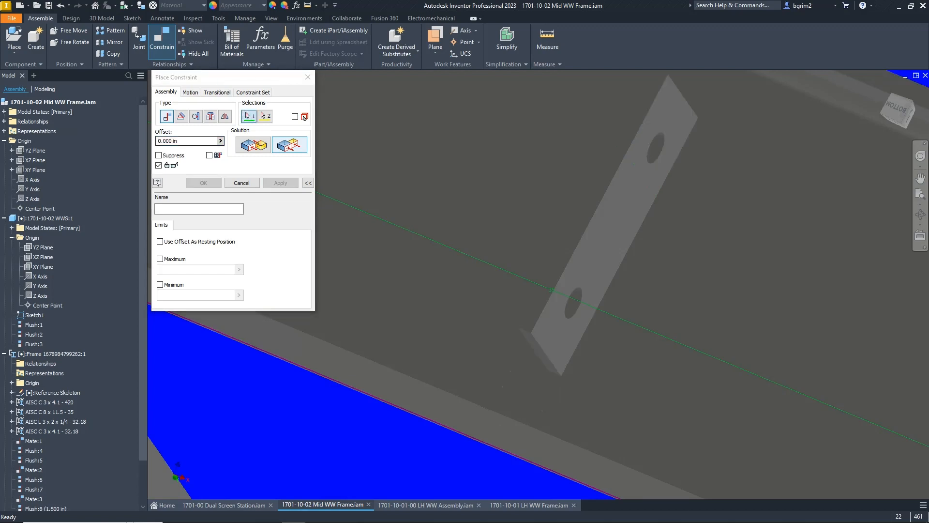
Mate the second C8 HRC-P plate's long edge to the web face of the C8 channel at the frame's opposite end with 0.000 in offset.
scroll(499, 280, down, 7)
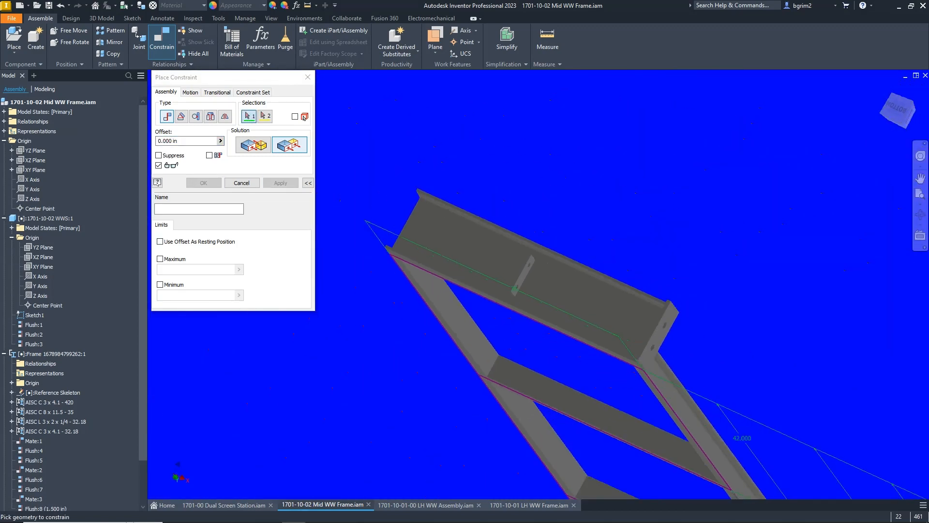
shift+middle_drag(499, 281, 436, 297)
scroll(411, 303, up, 10)
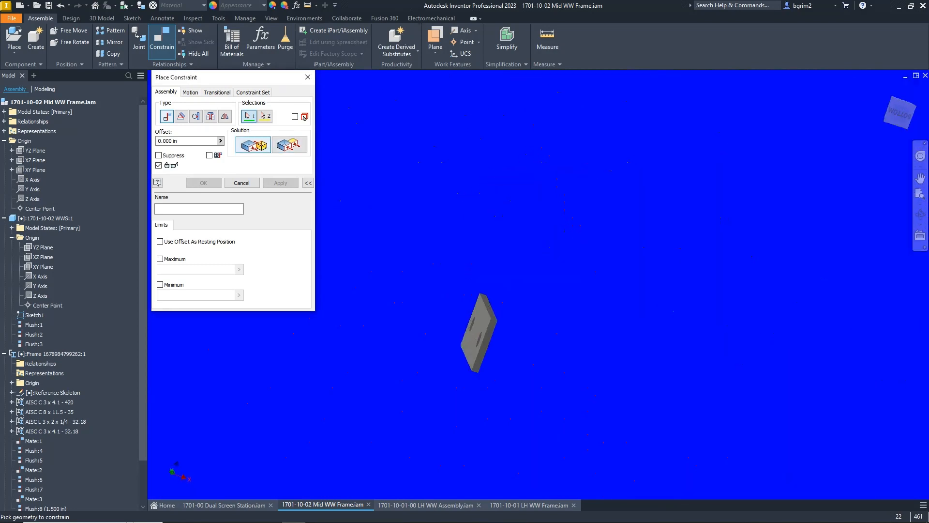
click(630, 248)
scroll(598, 307, down, 8)
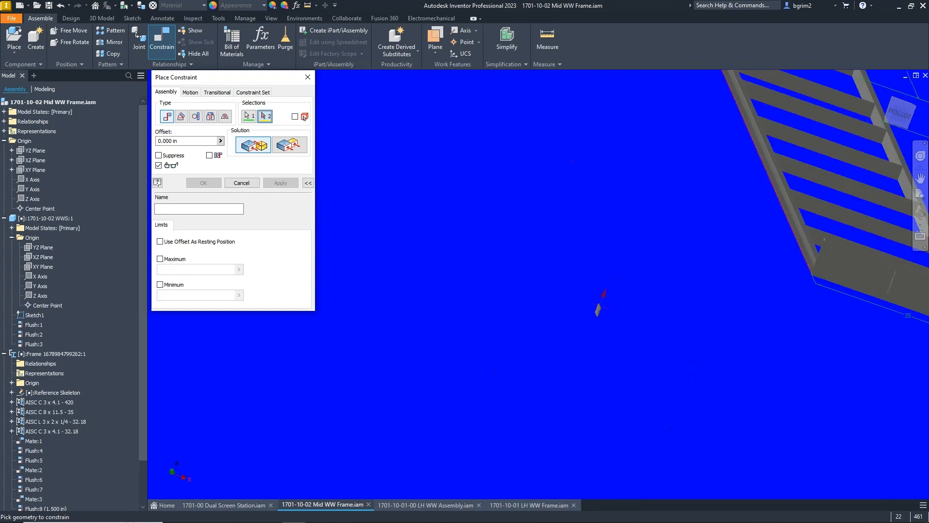
shift+middle_drag(533, 285, 578, 311)
scroll(533, 291, up, 10)
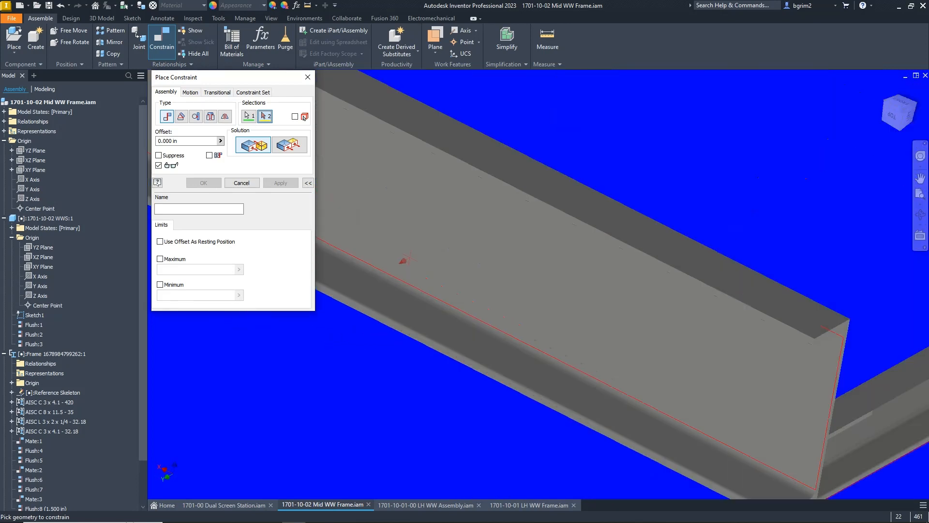
click(409, 247)
click(280, 182)
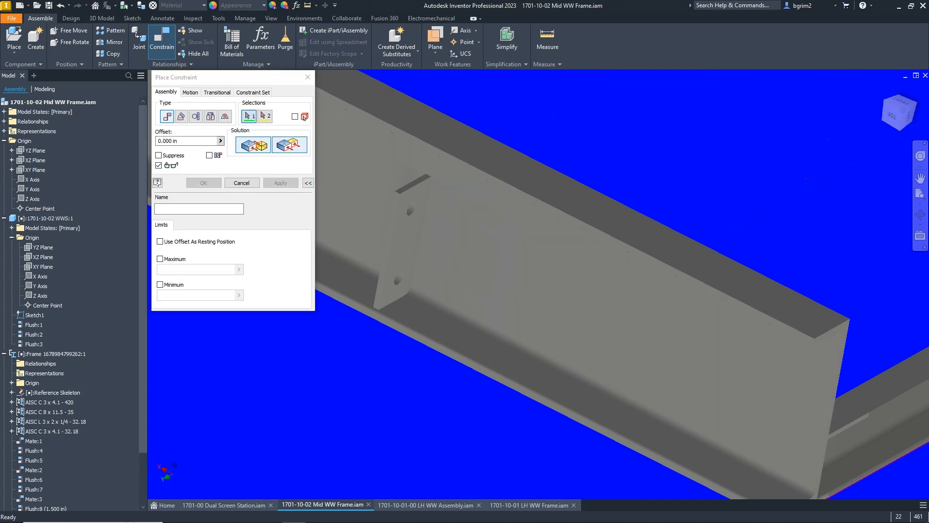
Make the second C8 HRC-P plate's short top edge flush with its channel's top flange, reusing the previous plate's offset, and finish constraining.
click(289, 144)
scroll(419, 181, up, 4)
click(382, 193)
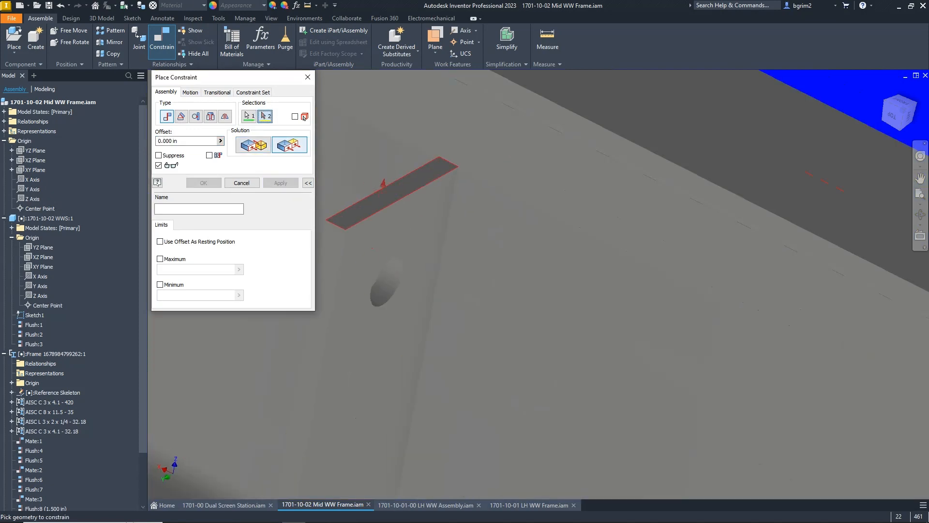
scroll(372, 215, down, 5)
click(408, 182)
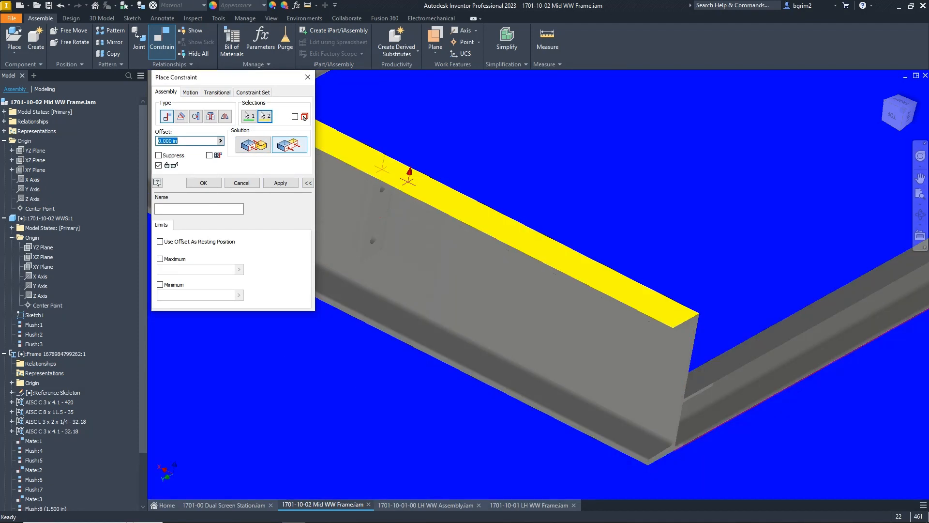
click(220, 140)
click(247, 167)
click(280, 183)
click(241, 183)
scroll(407, 319, down, 5)
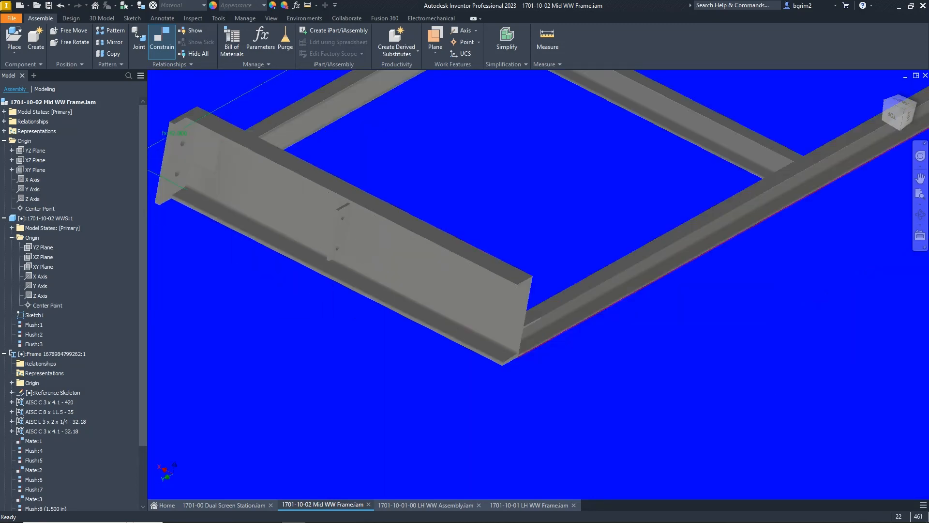
key(F6)
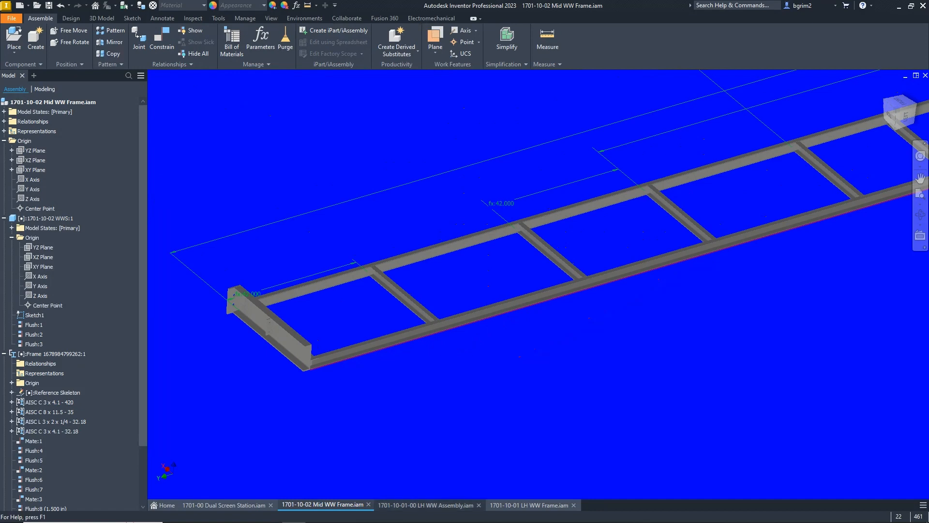
click(529, 505)
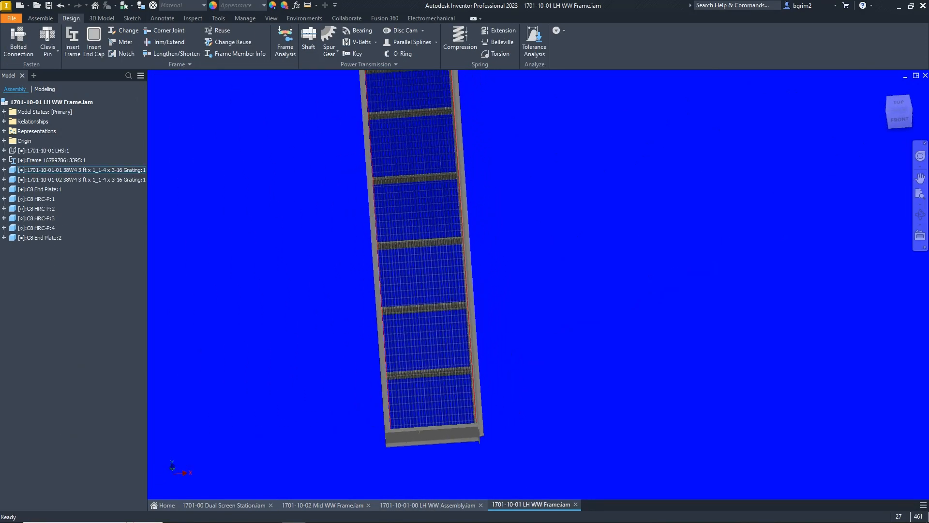
click(81, 170)
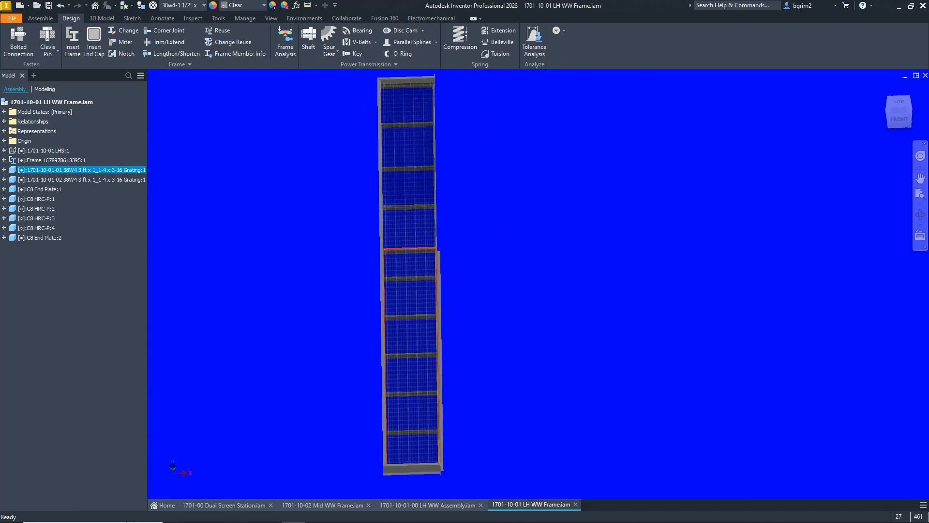
ctrl+click(81, 179)
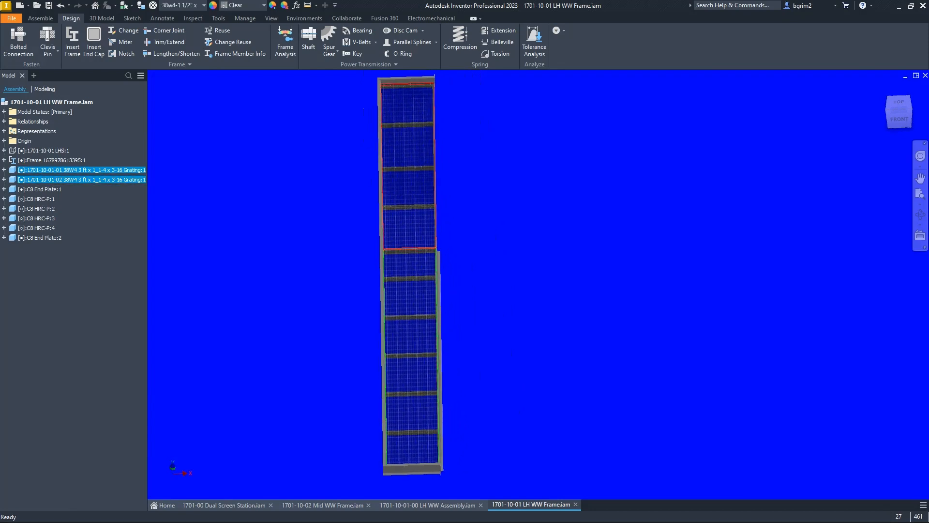
right_click(409, 224)
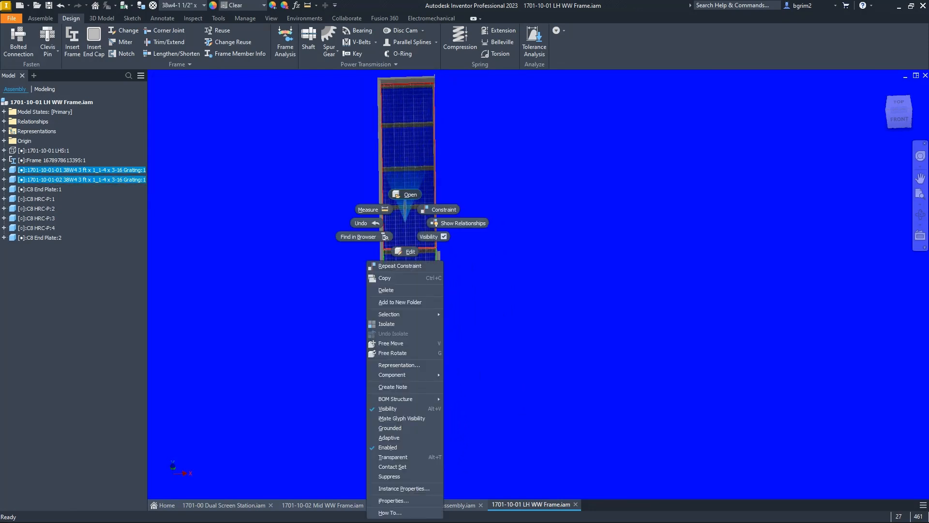
click(406, 196)
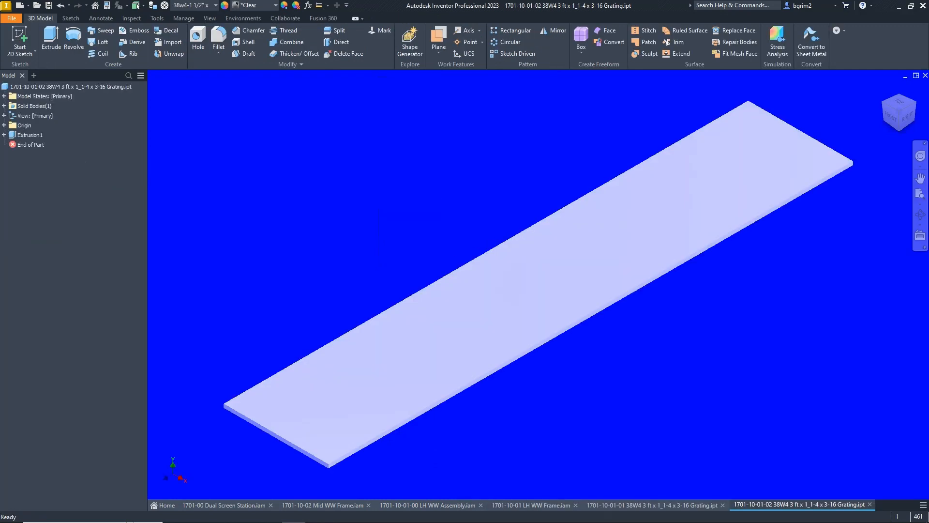
click(11, 18)
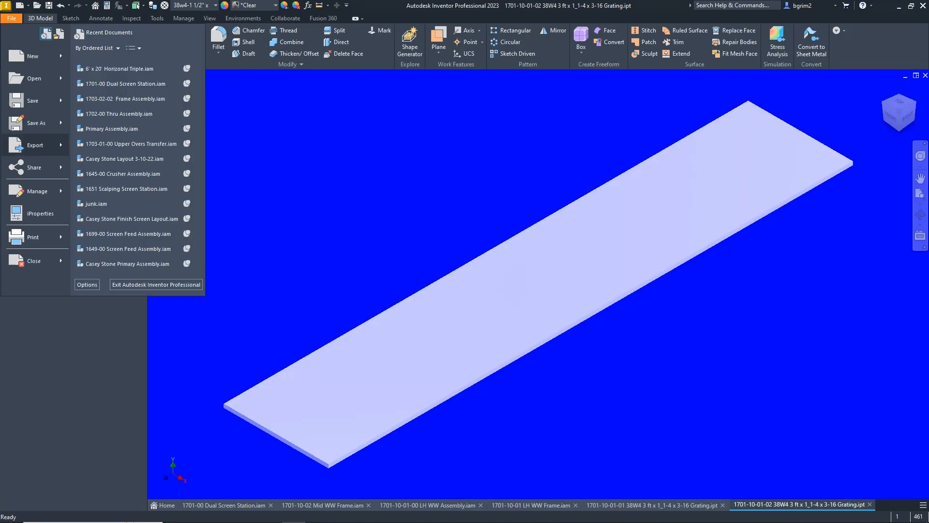
mouse_move(36, 123)
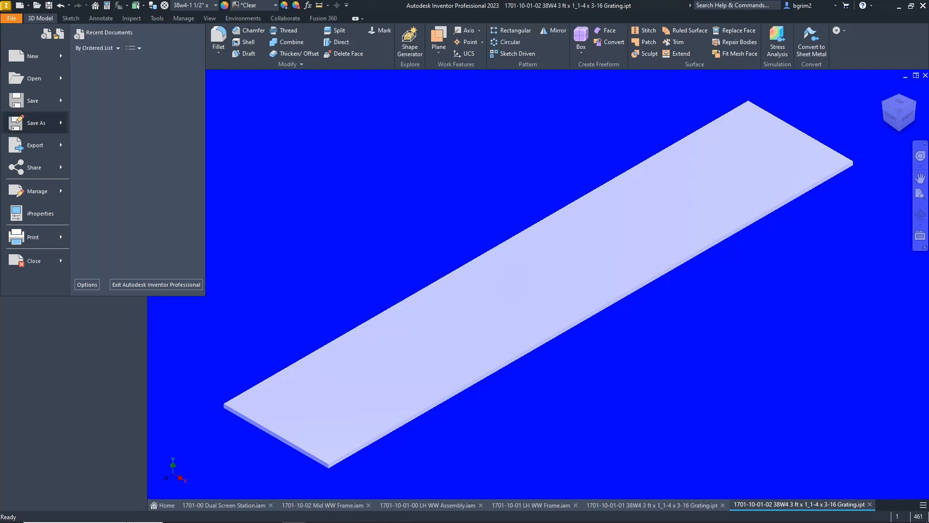
click(83, 60)
click(560, 197)
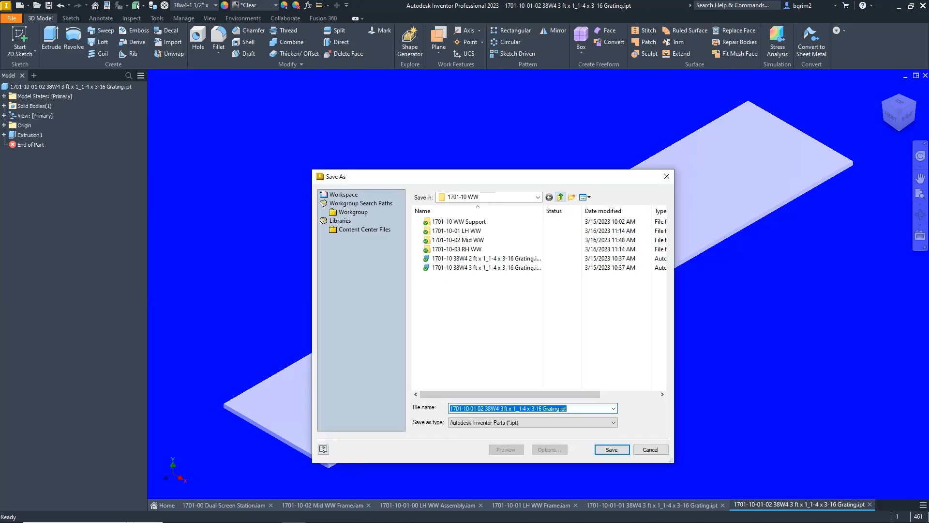
double_click(457, 239)
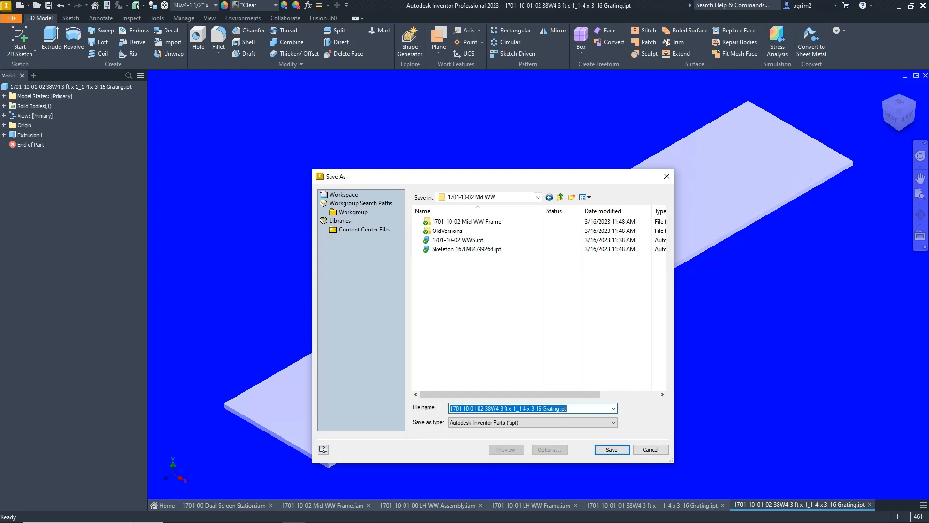
click(483, 408)
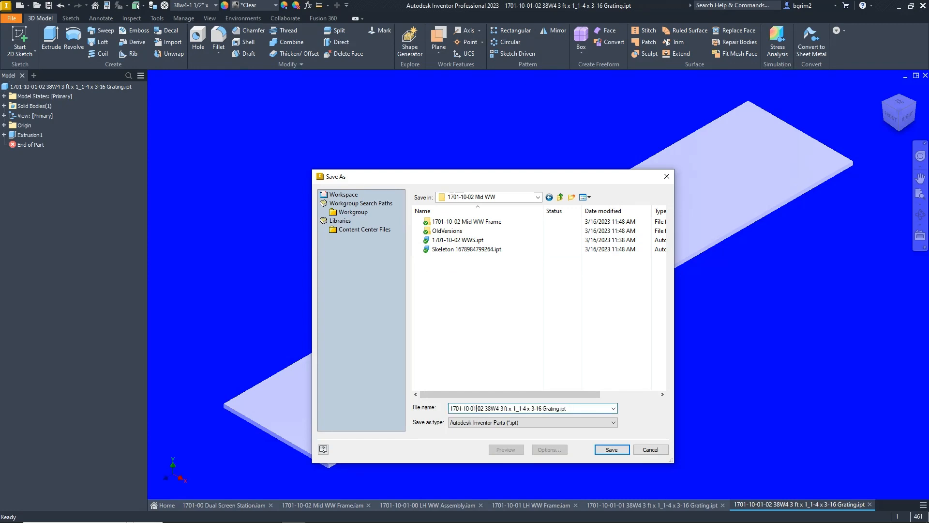
key(BackSpace)
text(2)
text(-)
key(Return)
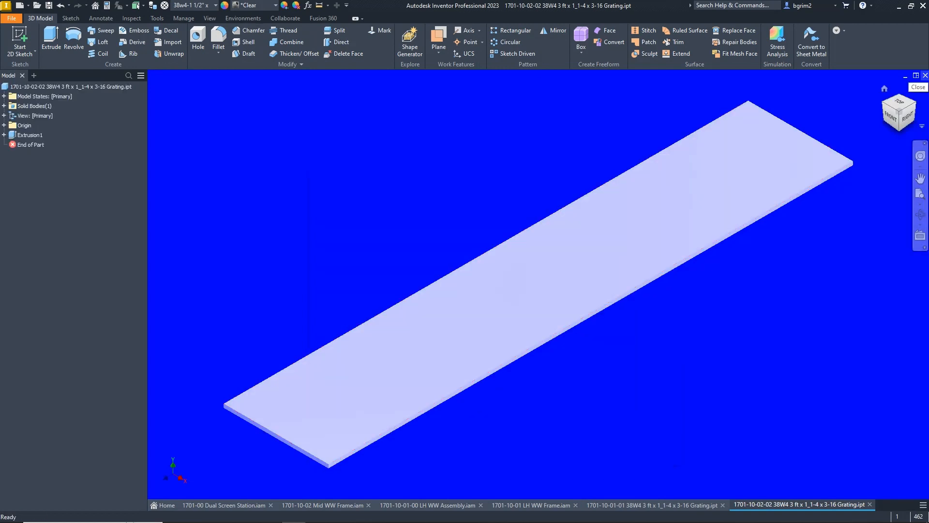
click(925, 75)
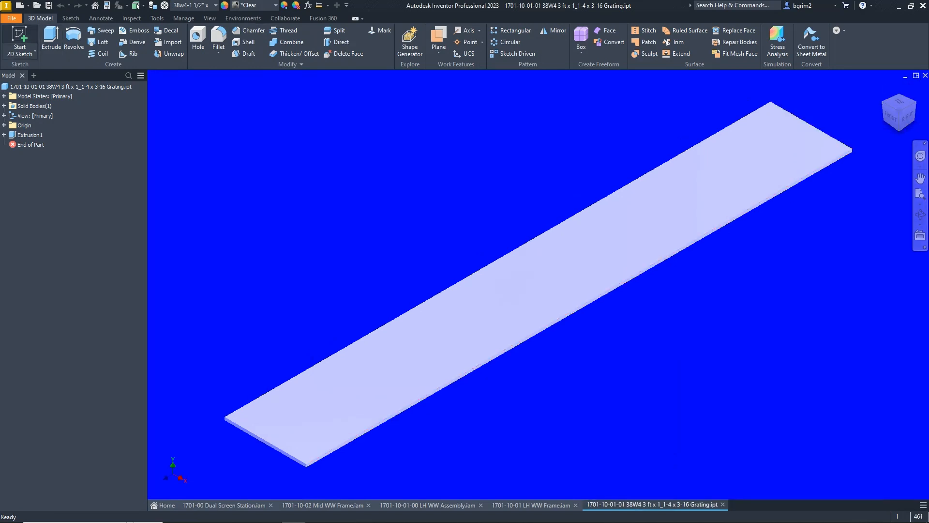
click(12, 18)
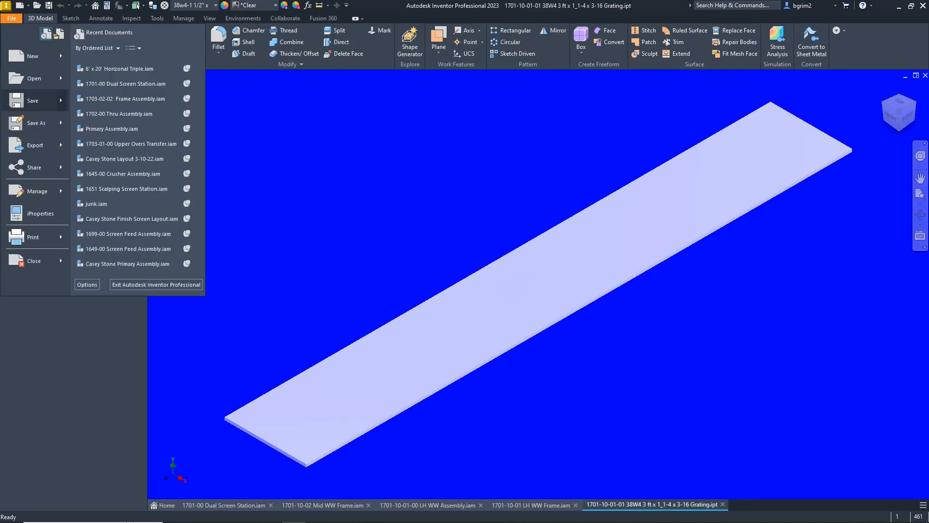
mouse_move(33, 124)
click(130, 60)
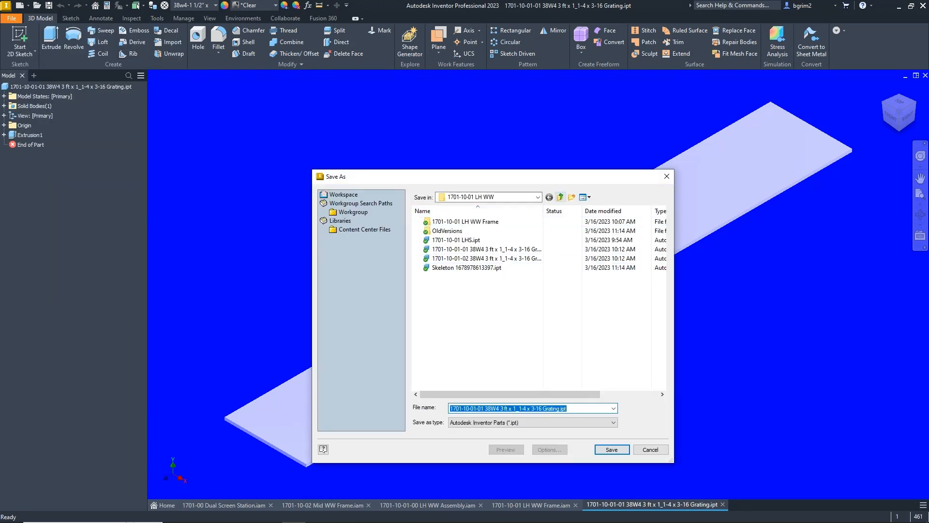
click(560, 197)
double_click(458, 240)
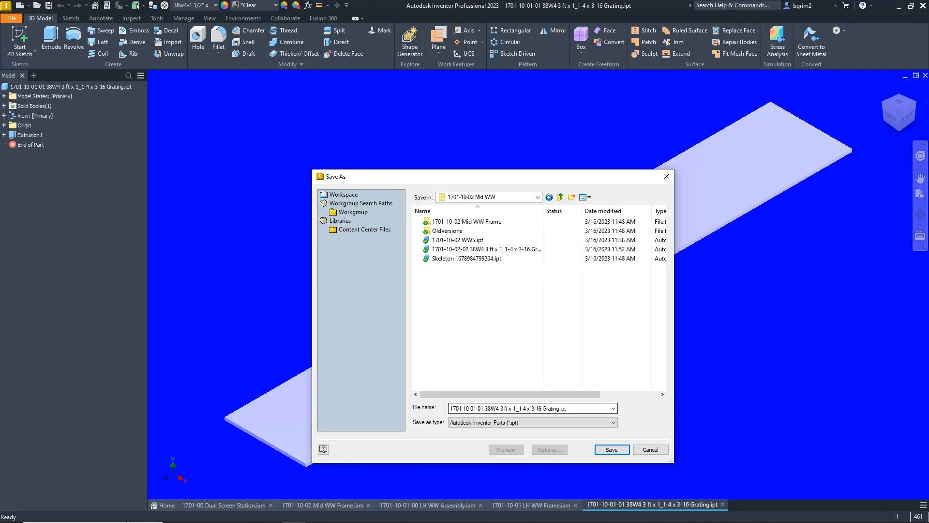
click(473, 408)
drag(470, 408, 477, 408)
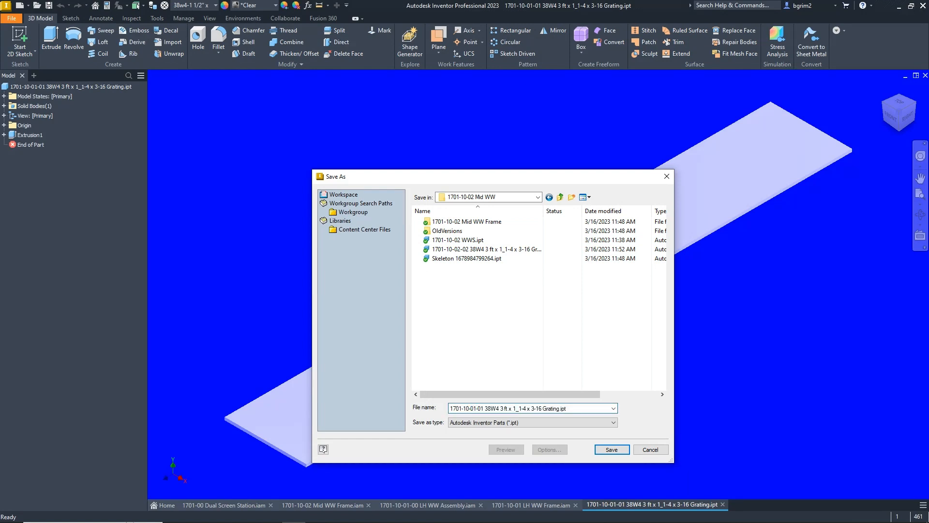
key(BackSpace)
text(2)
key(Return)
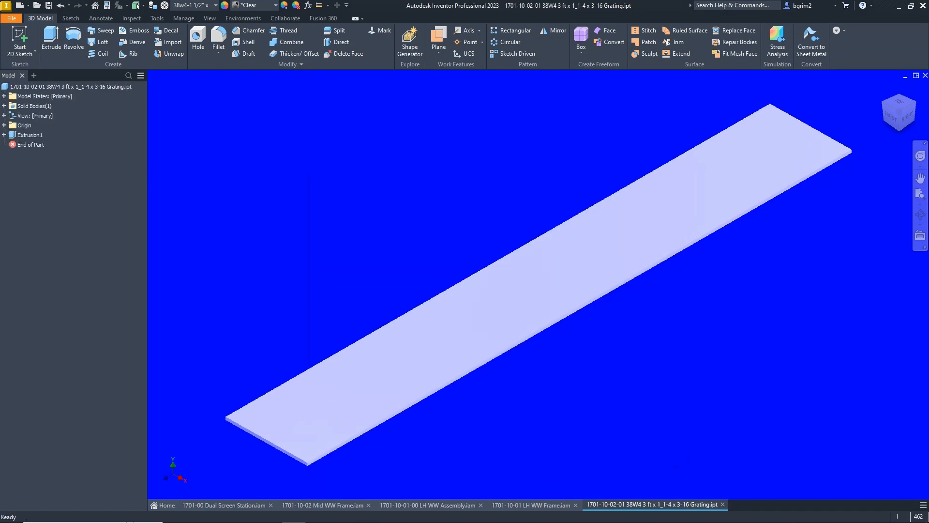
shift+middle_drag(538, 339, 581, 213)
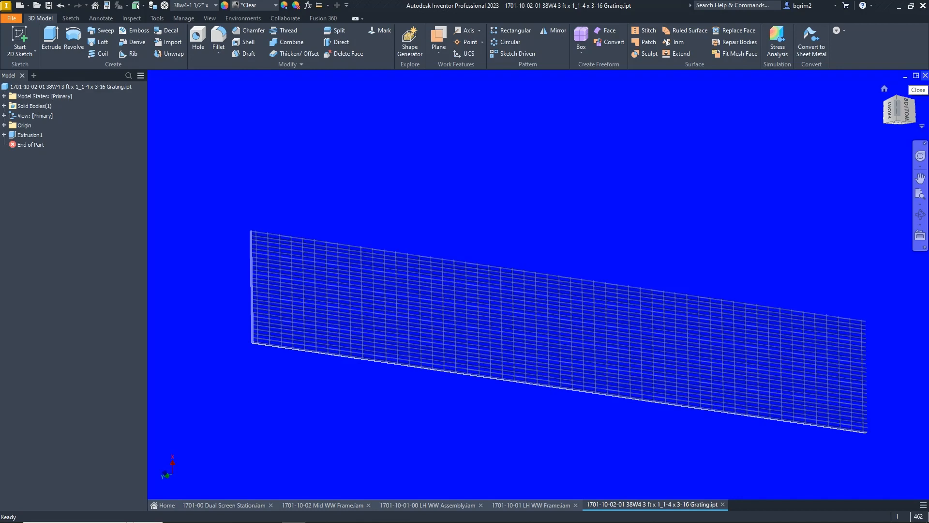
click(925, 76)
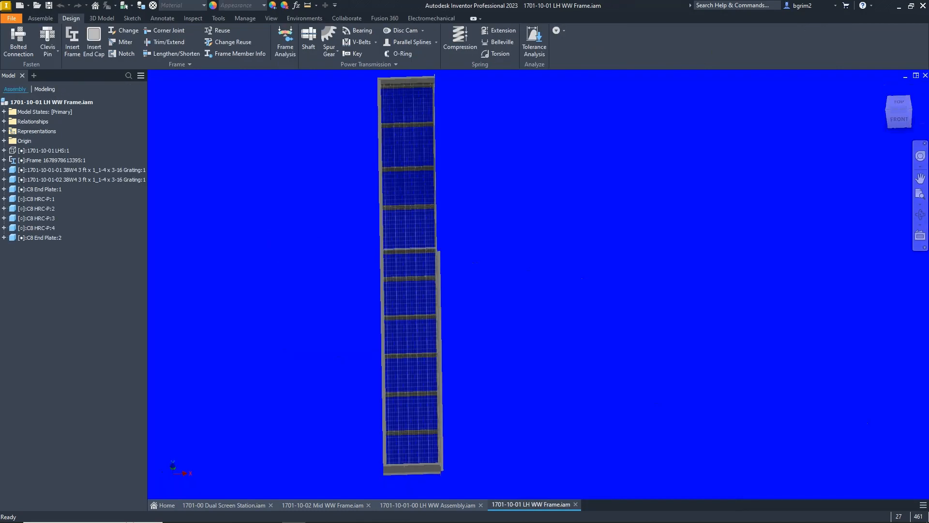
Check the grating placement in the LH WW frame, return to the 1701-10-02 Mid WW Frame assembly and save it.
shift+middle_drag(473, 263, 435, 266)
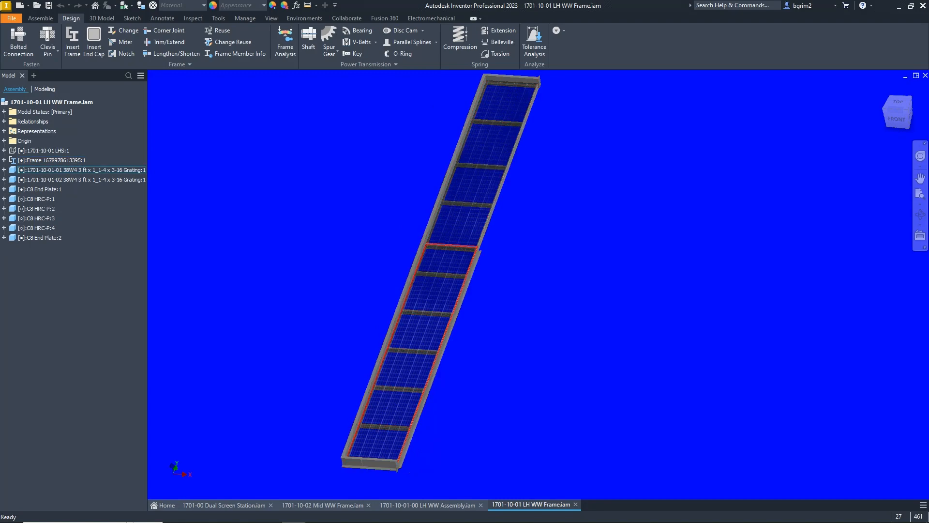
scroll(417, 474, down, 4)
scroll(408, 476, down, 3)
shift+middle_drag(583, 315, 571, 295)
scroll(576, 295, up, 3)
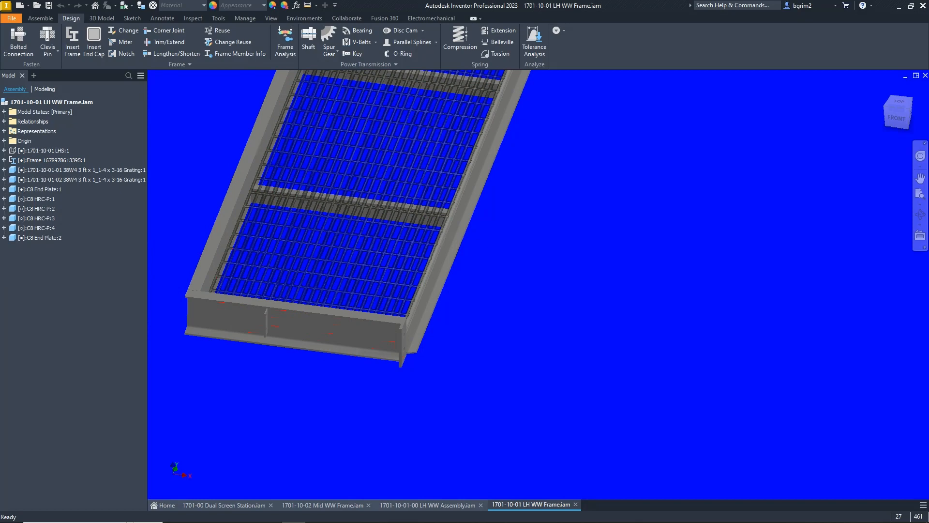
click(322, 505)
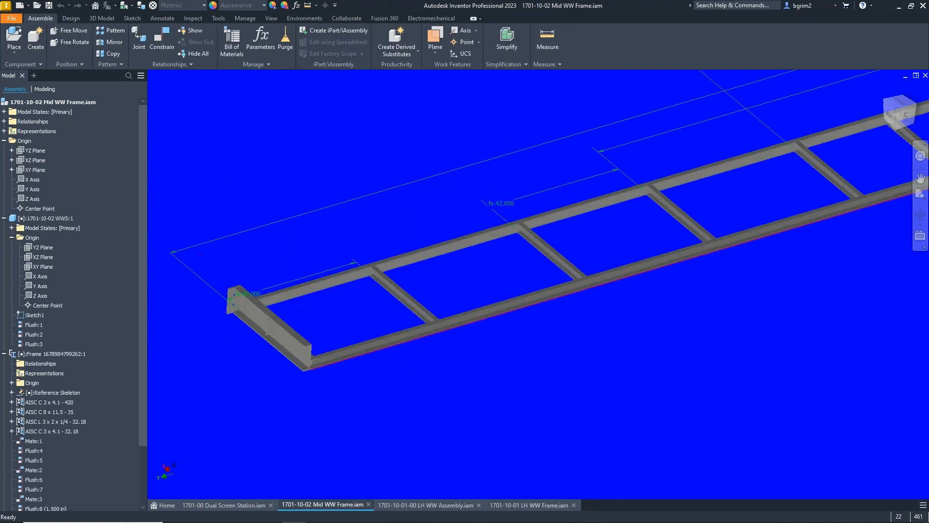
shift+middle_drag(531, 271, 531, 286)
scroll(531, 305, down, 3)
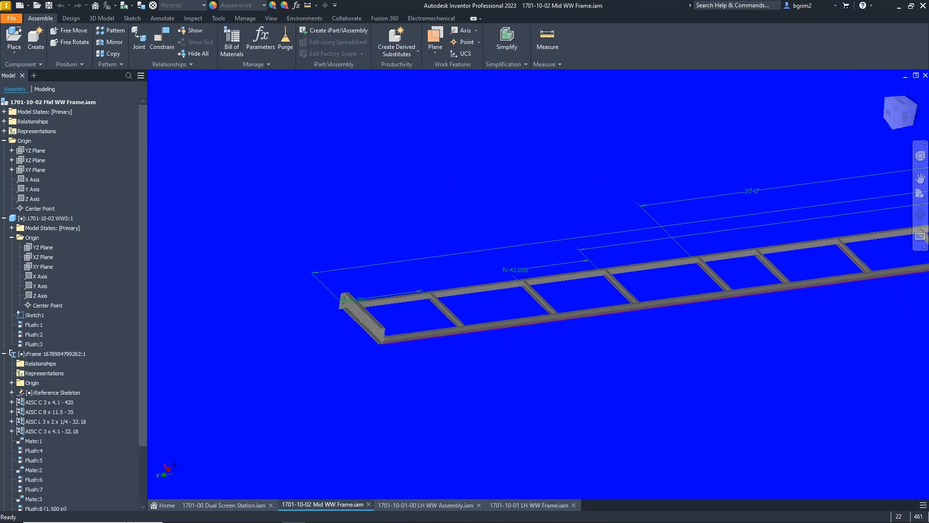
key(ctrl+s)
key(Return)
click(14, 38)
click(484, 258)
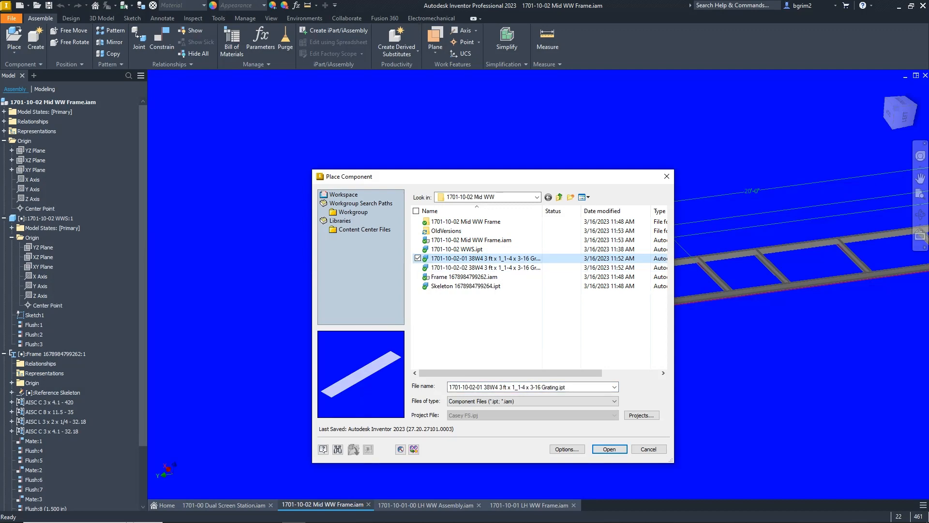
click(610, 448)
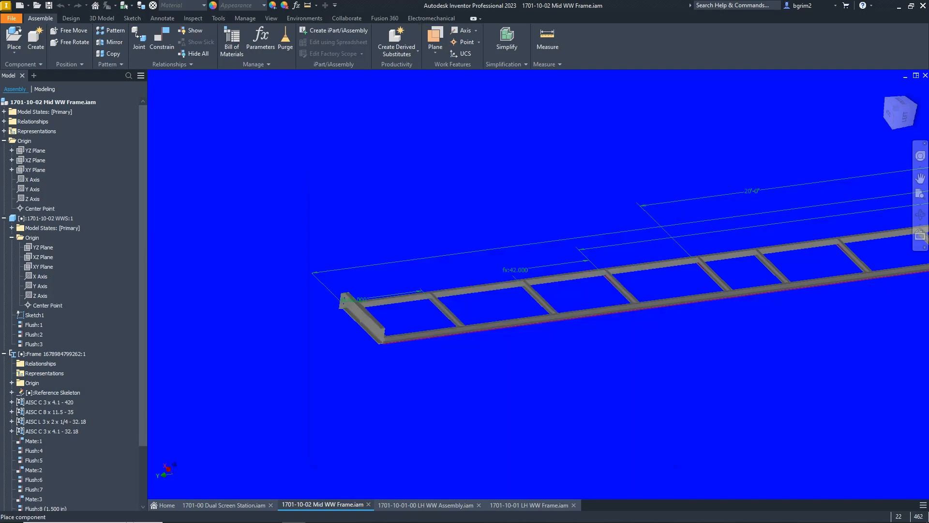
right_click(441, 128)
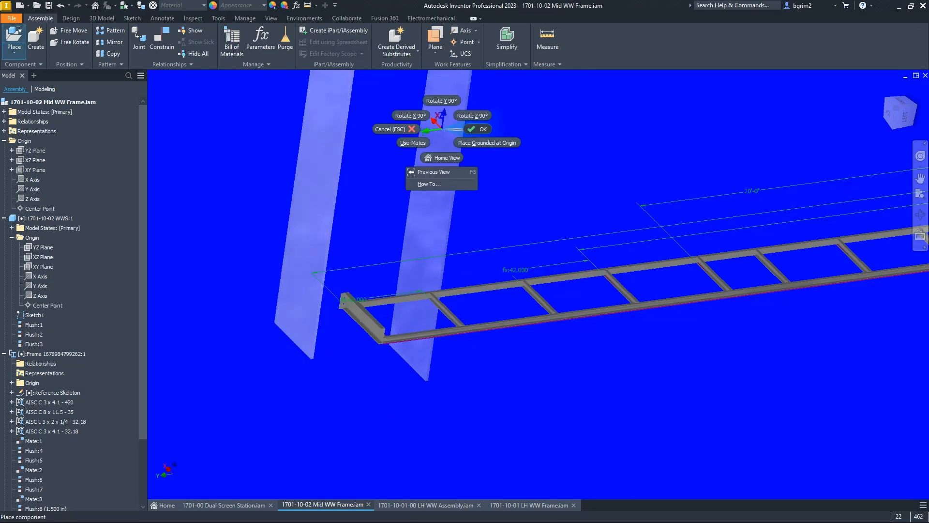
click(478, 129)
click(14, 39)
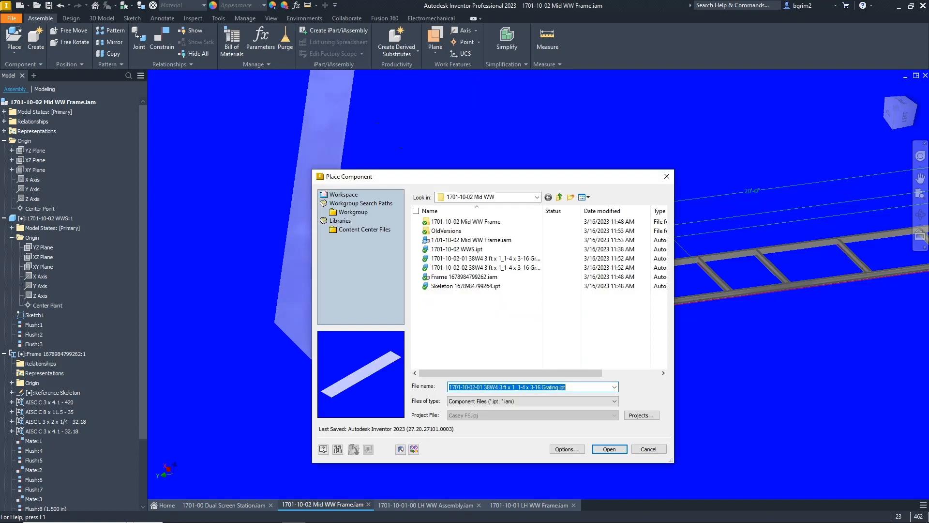
click(484, 268)
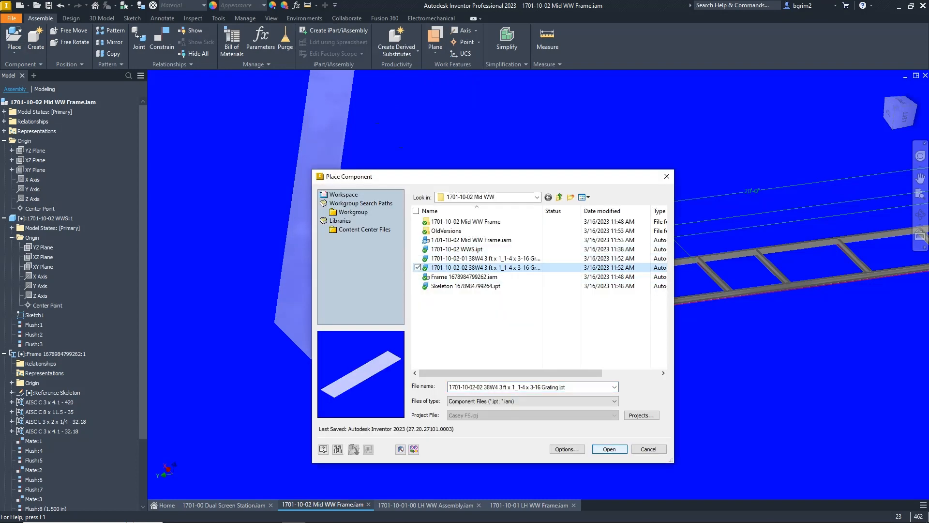
click(610, 449)
right_click(425, 462)
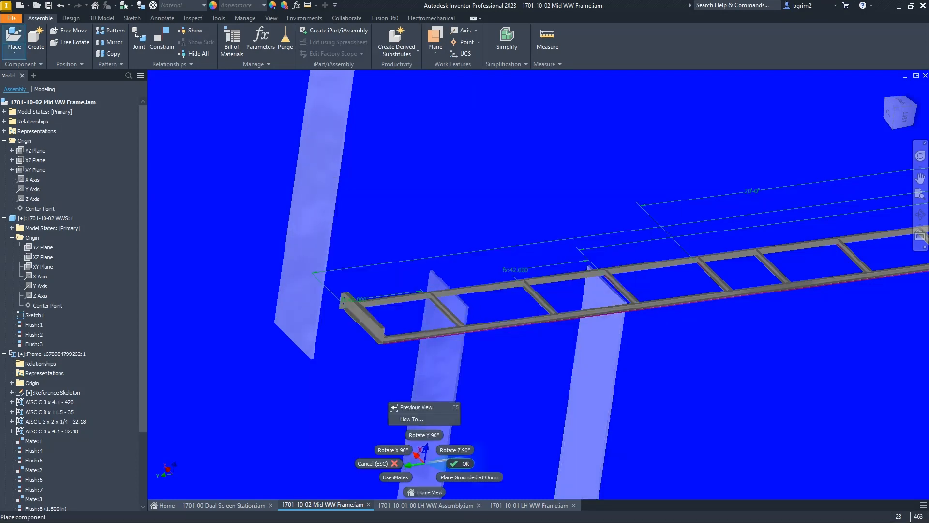
click(459, 462)
scroll(472, 305, down, 1)
scroll(484, 295, down, 1)
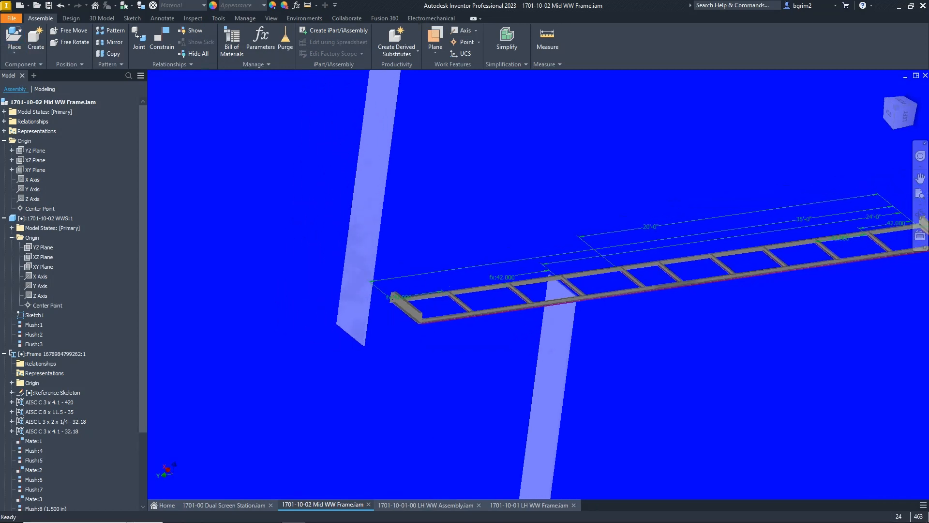
click(162, 39)
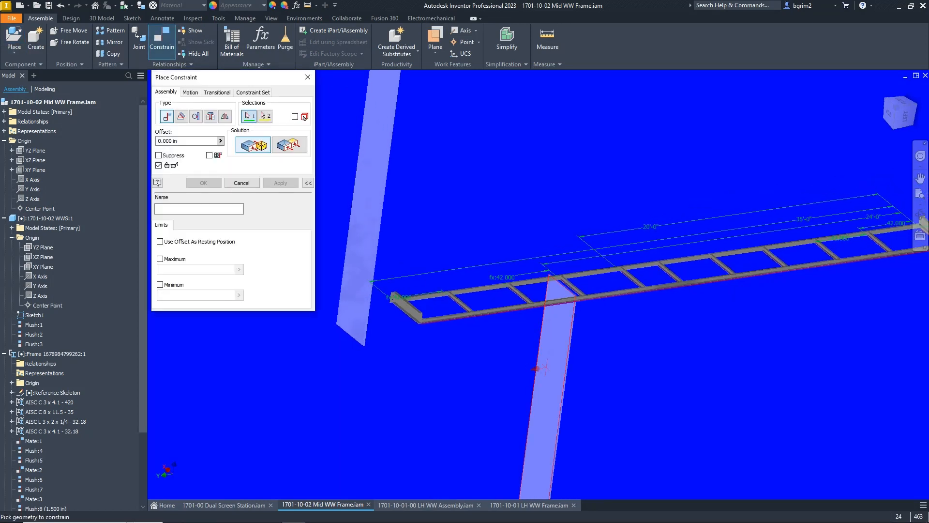
scroll(542, 314, down, 2)
scroll(542, 355, up, 5)
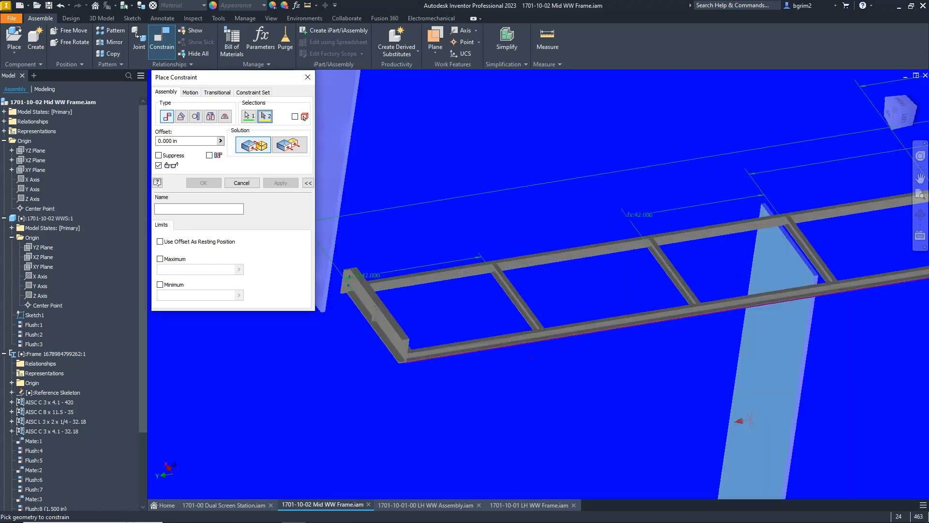
click(496, 357)
scroll(496, 357, down, 5)
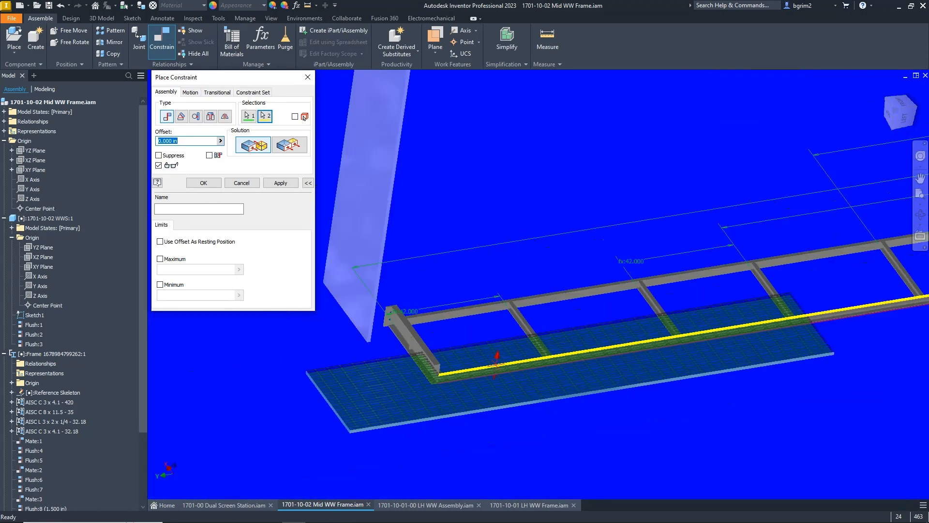
key(Return)
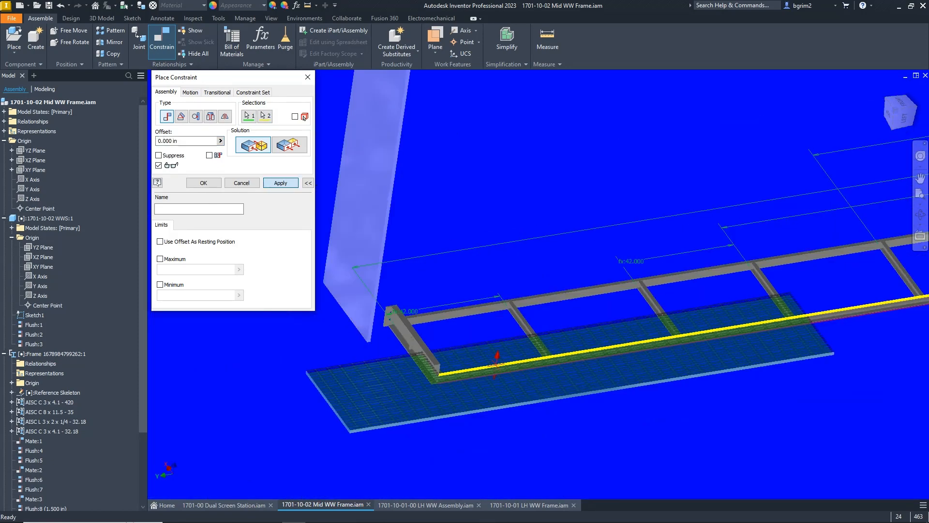
scroll(302, 404, up, 5)
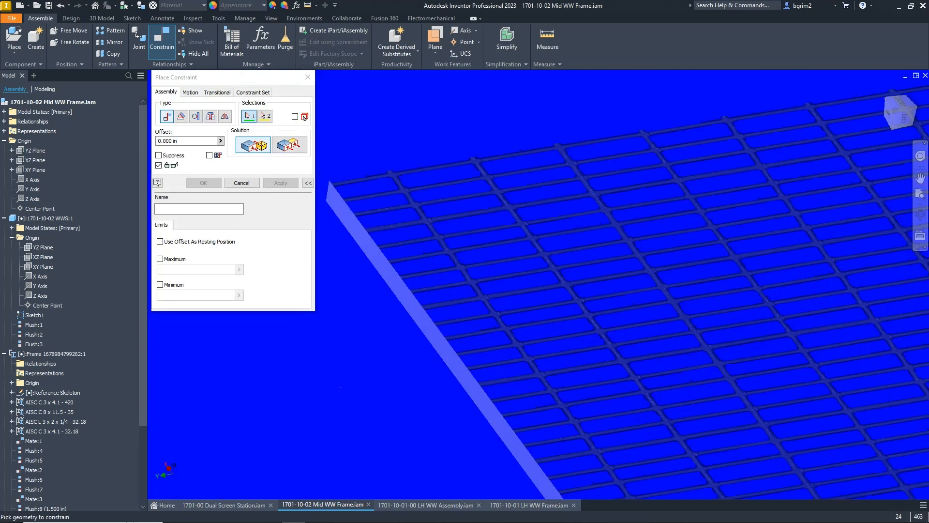
click(465, 383)
scroll(465, 383, down, 6)
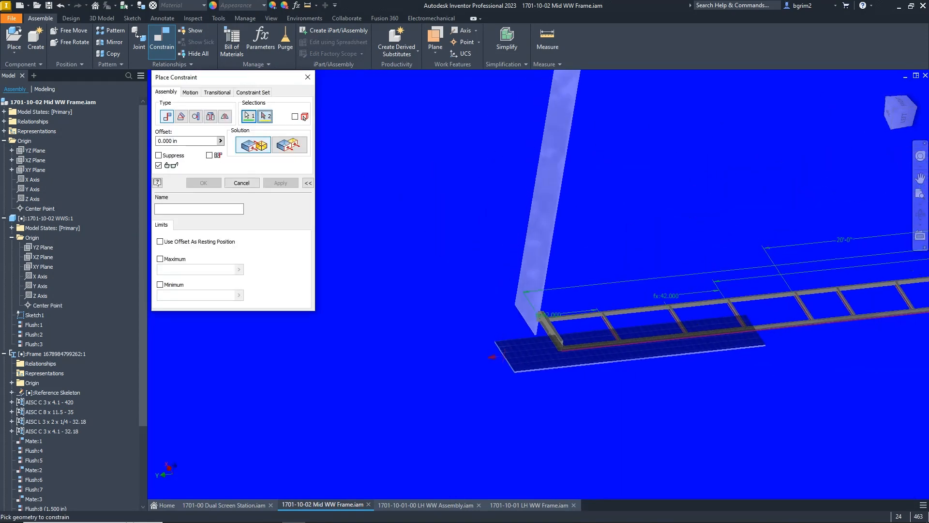
shift+middle_drag(544, 341, 517, 351)
scroll(517, 351, up, 4)
scroll(491, 349, up, 3)
click(487, 348)
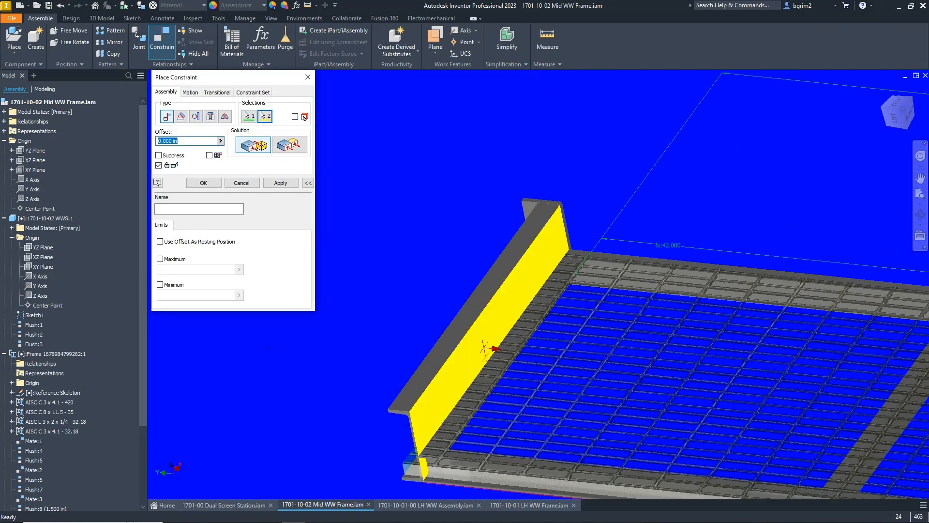
text(.25)
key(Return)
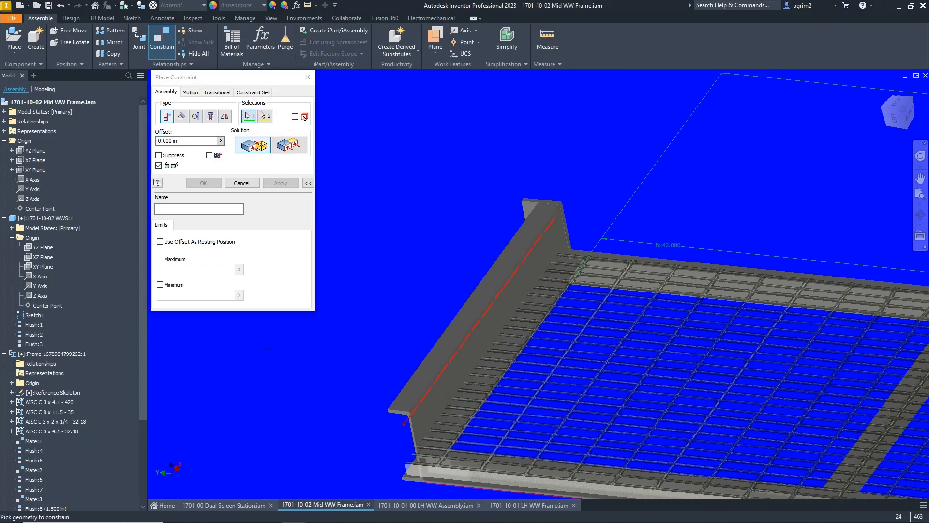
scroll(569, 262, down, 3)
shift+middle_drag(569, 271, 436, 252)
click(417, 220)
scroll(474, 300, down, 3)
middle_drag(726, 329, 453, 341)
scroll(678, 349, up, 8)
click(693, 366)
scroll(677, 365, down, 5)
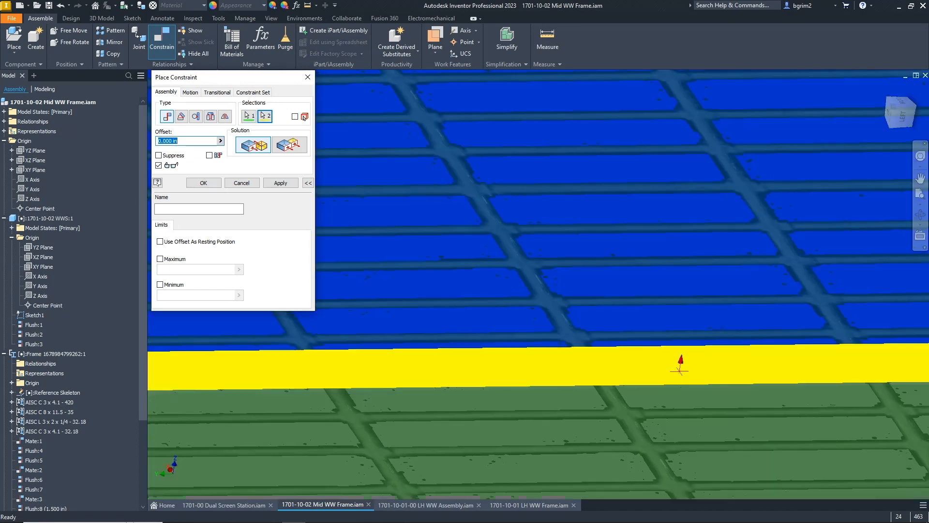
key(Return)
scroll(518, 339, down, 3)
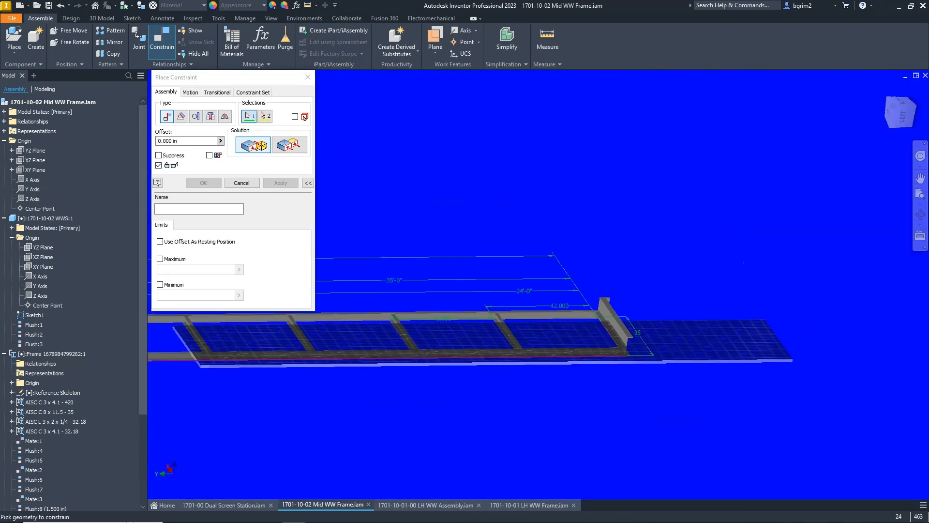
shift+middle_drag(518, 339, 446, 329)
scroll(702, 401, up, 6)
click(704, 380)
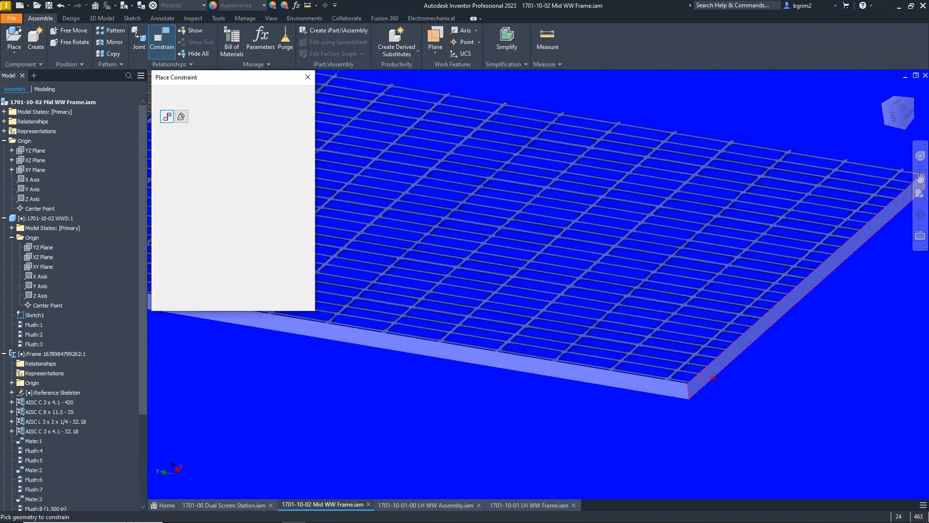
scroll(709, 380, down, 4)
shift+middle_drag(709, 380, 779, 368)
scroll(663, 307, up, 4)
click(674, 307)
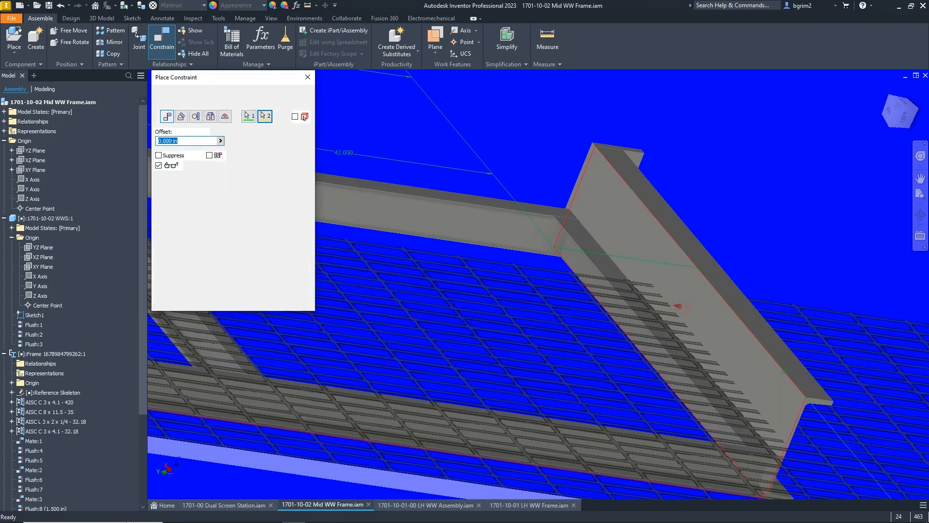
text(.)
key(Return)
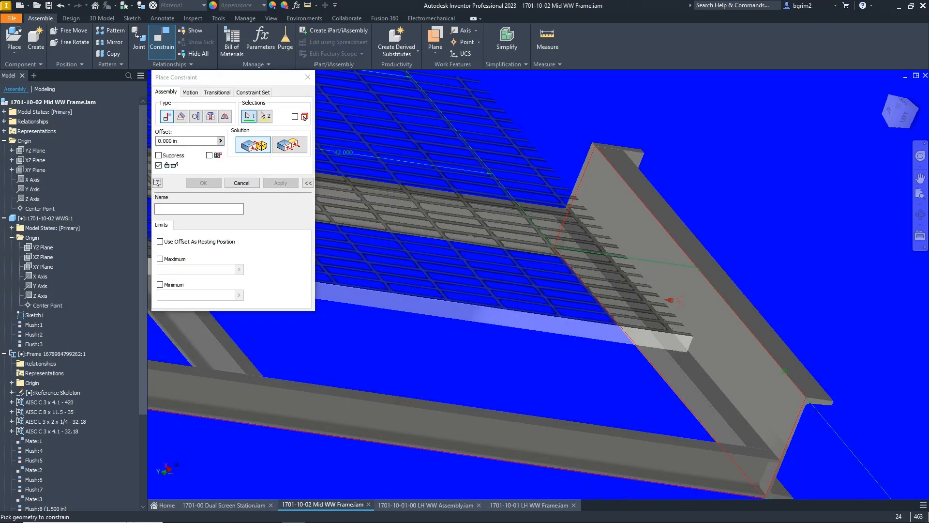
scroll(644, 314, down, 5)
shift+middle_drag(643, 315, 601, 319)
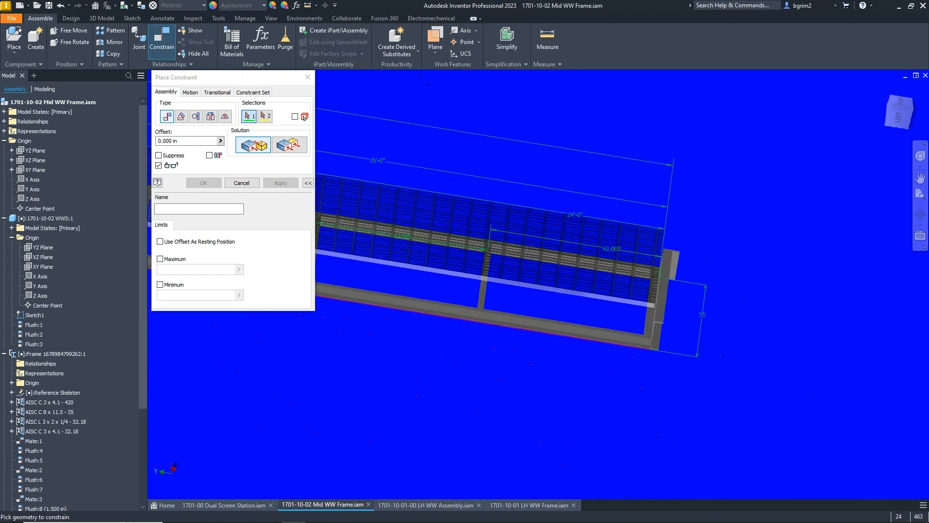
click(241, 182)
scroll(632, 300, up, 3)
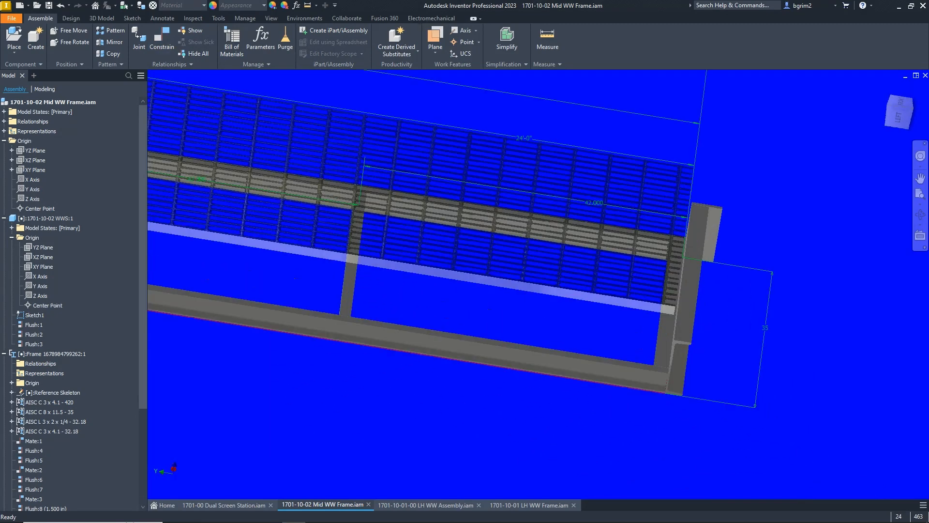
shift+middle_drag(632, 300, 590, 301)
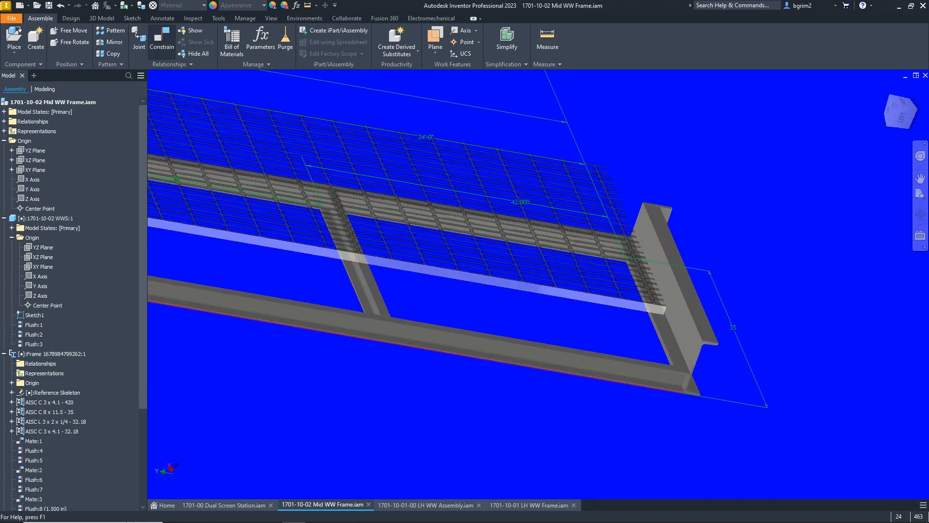
click(161, 40)
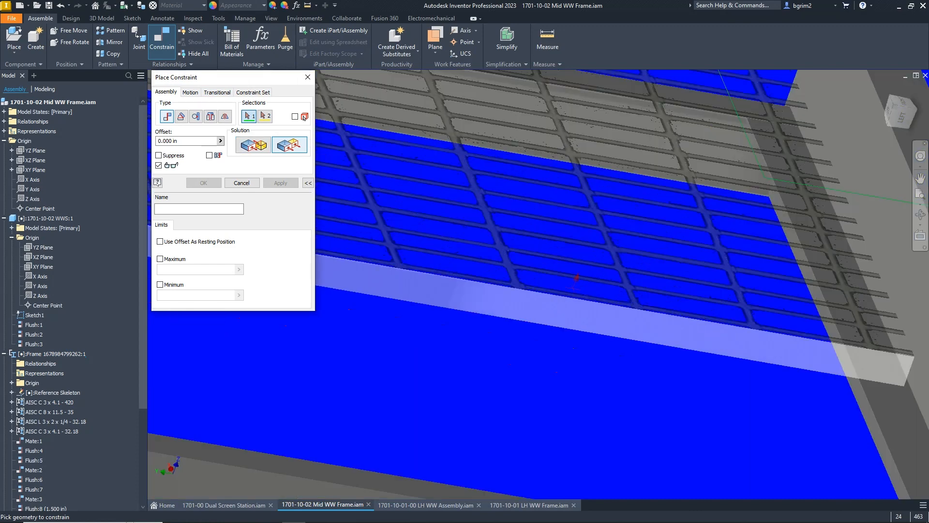
click(577, 277)
scroll(574, 290, down, 3)
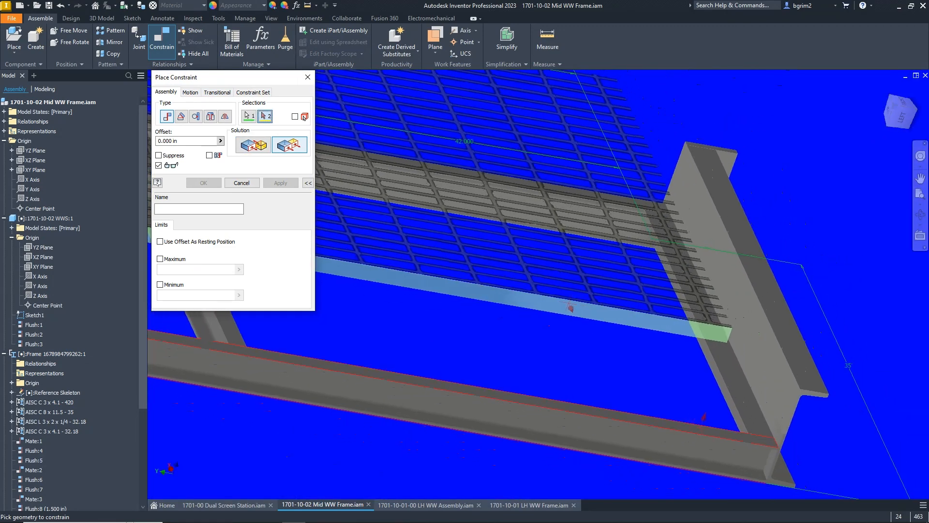
scroll(704, 416, up, 3)
click(702, 434)
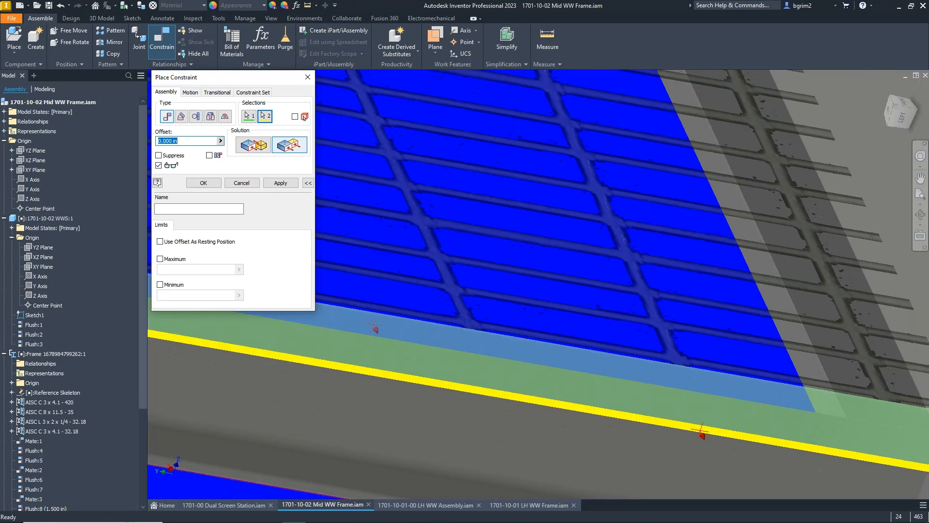
text(.)
key(Return)
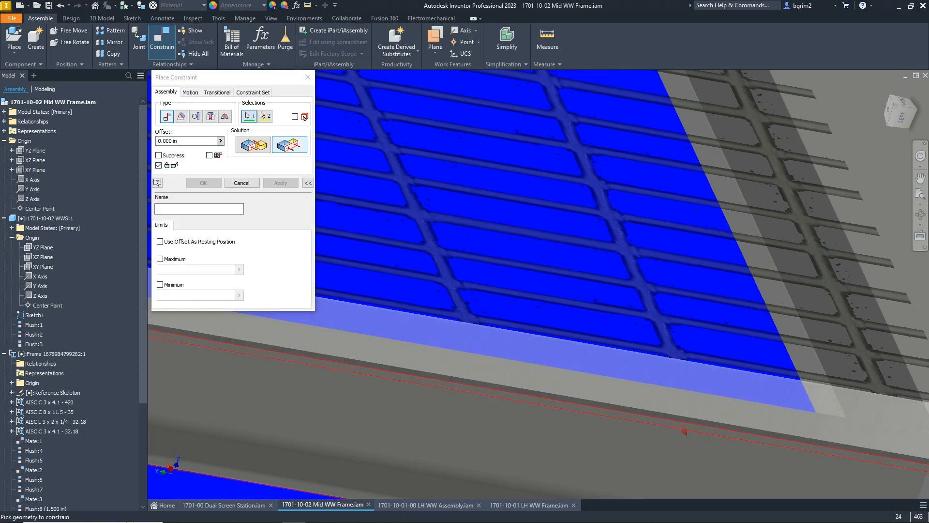
scroll(585, 291, down, 6)
scroll(528, 279, up, 8)
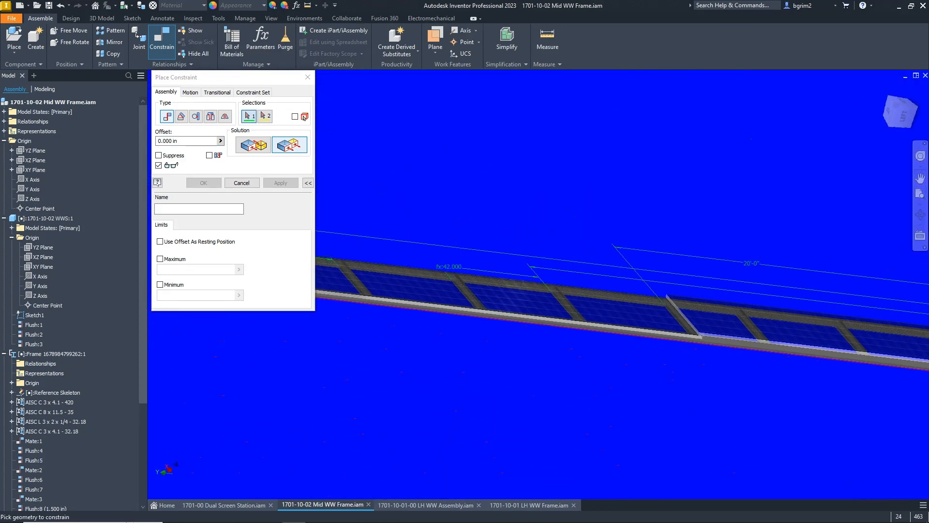
click(528, 279)
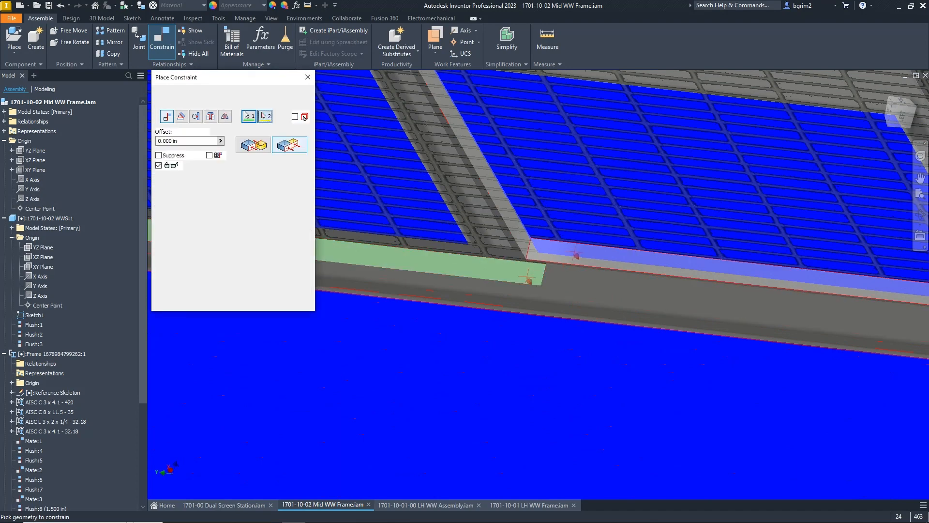
click(280, 183)
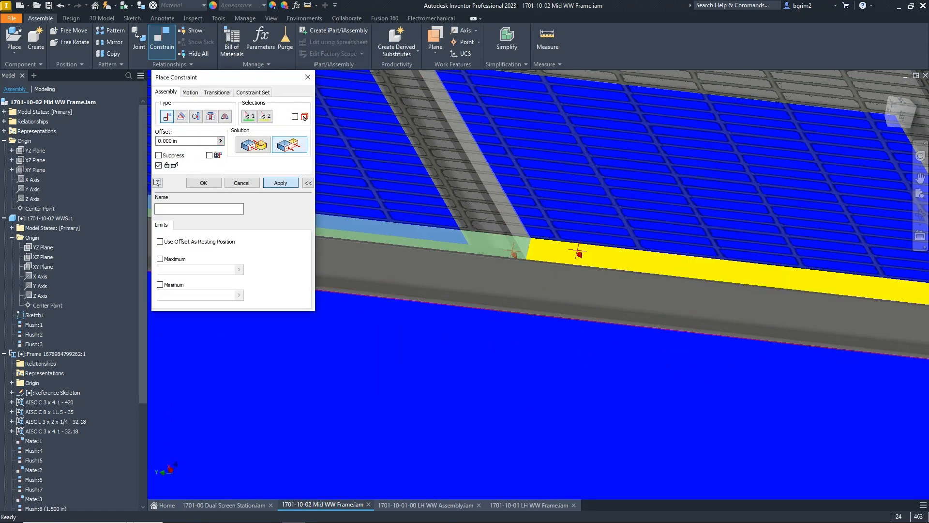
click(241, 183)
scroll(614, 303, down, 3)
key(F6)
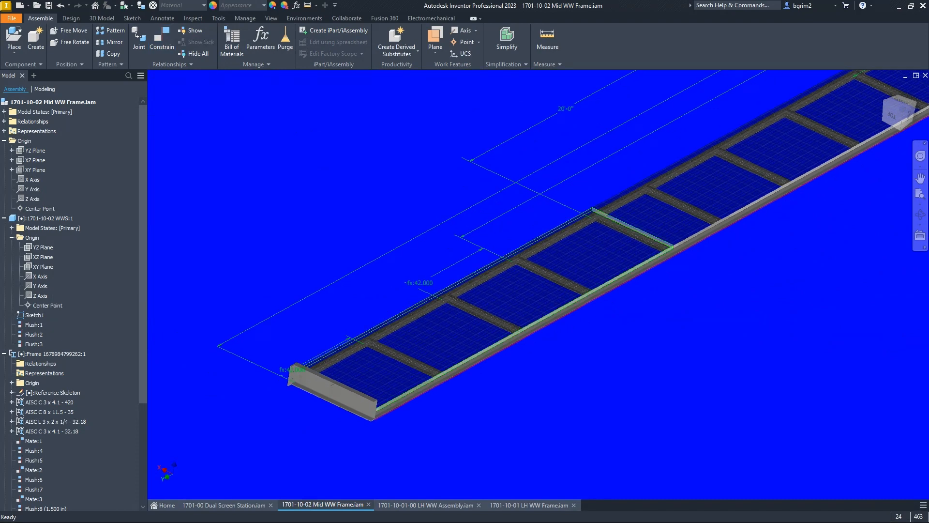
right_click(422, 352)
click(423, 383)
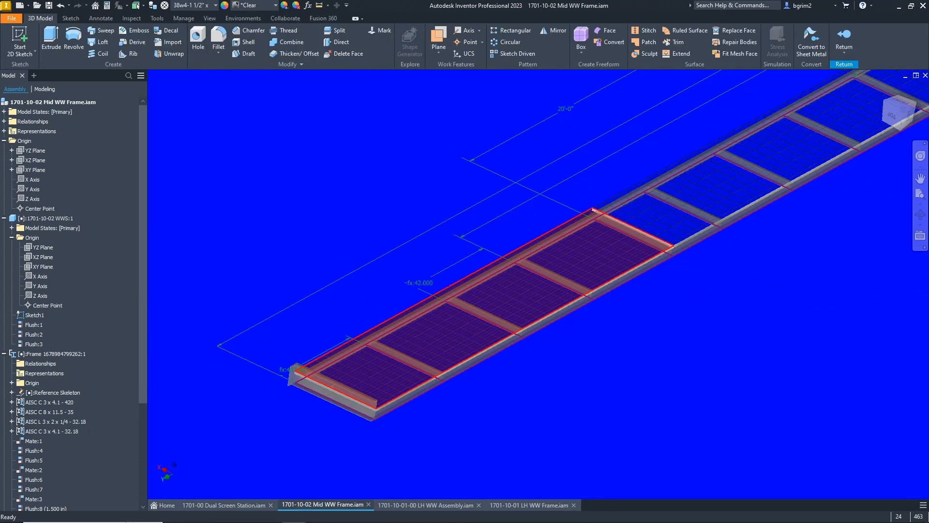
right_click(43, 489)
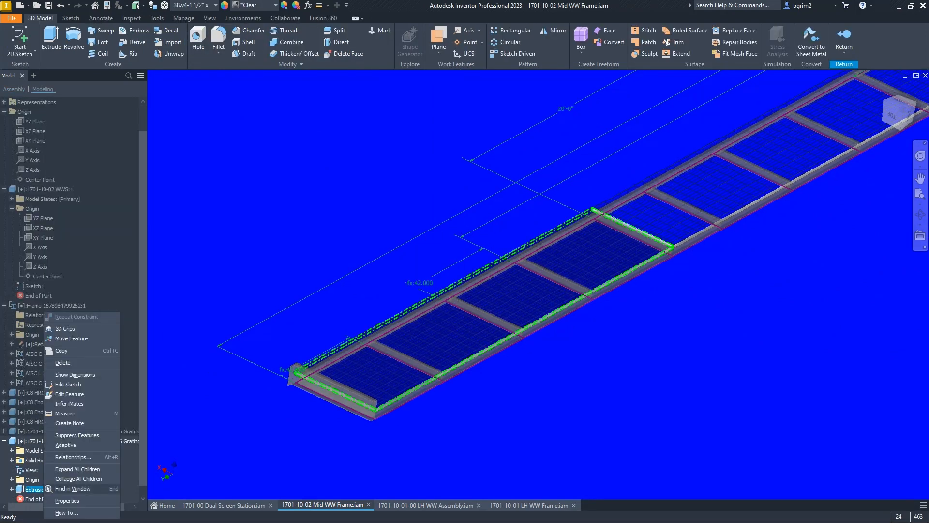
click(68, 384)
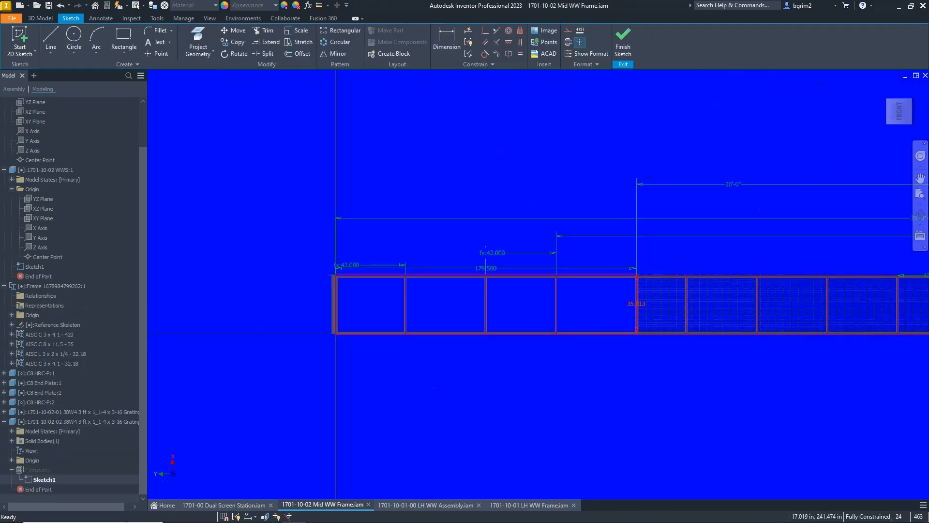
double_click(635, 304)
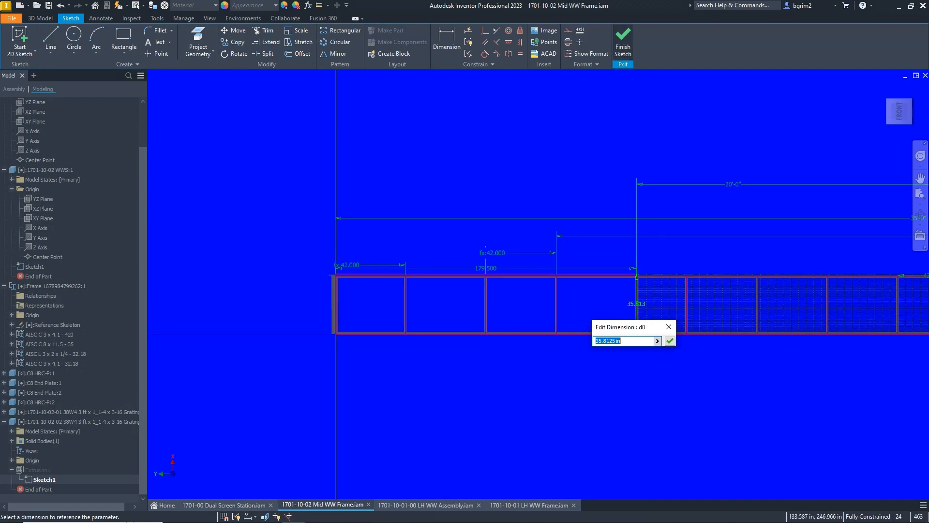
click(670, 341)
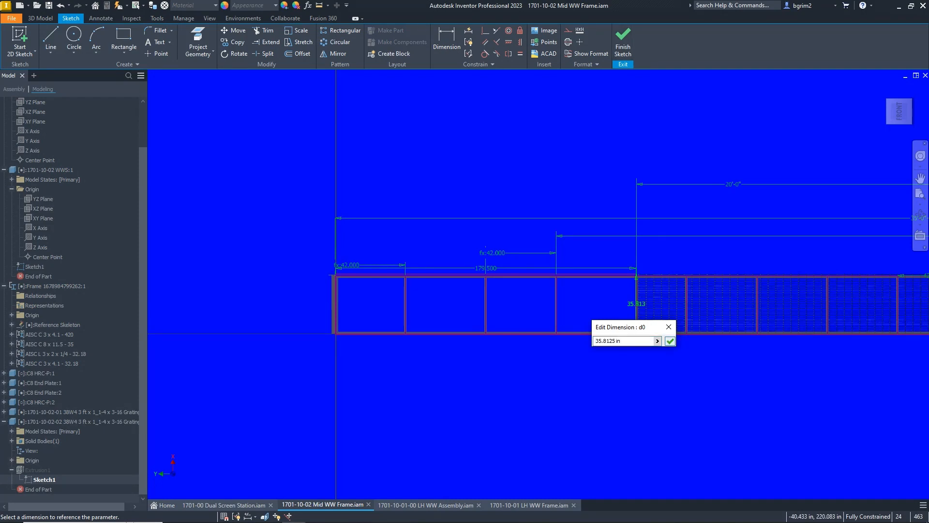
click(623, 41)
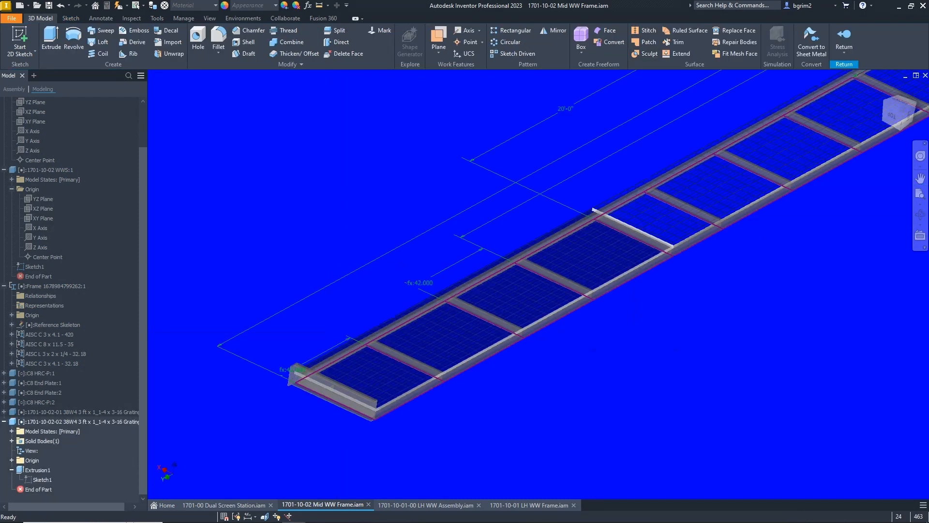
click(843, 38)
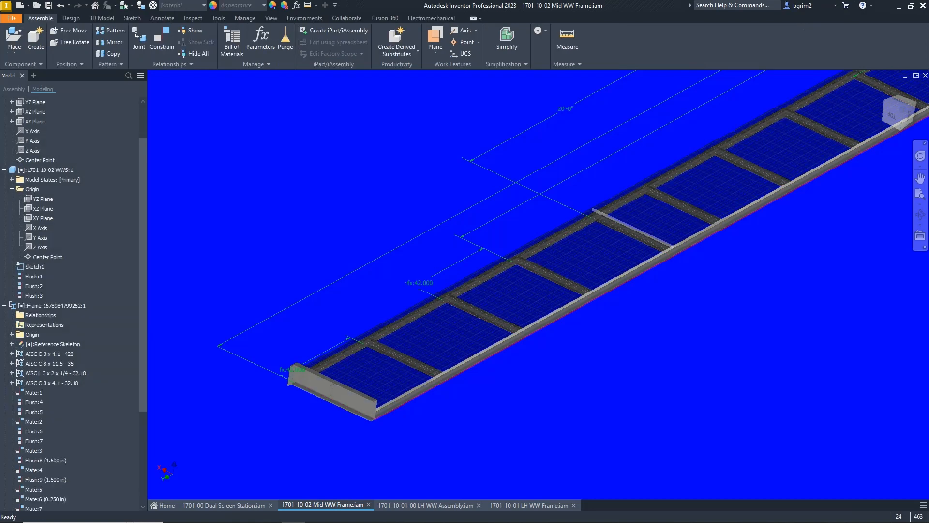
Hide the 1701-10-02 WWS skeleton part and save the Mid WW Frame assembly together with its changed dependents.
drag(142, 274, 143, 241)
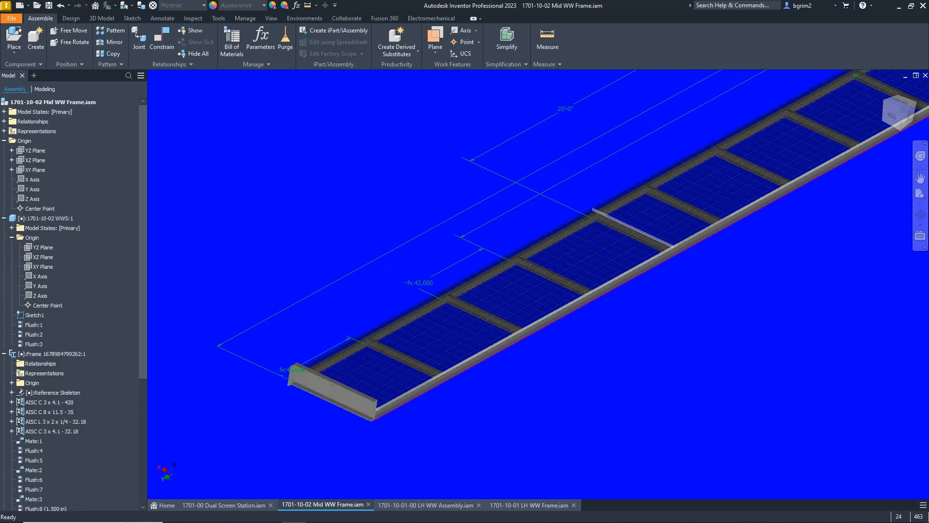
click(57, 219)
right_click(57, 218)
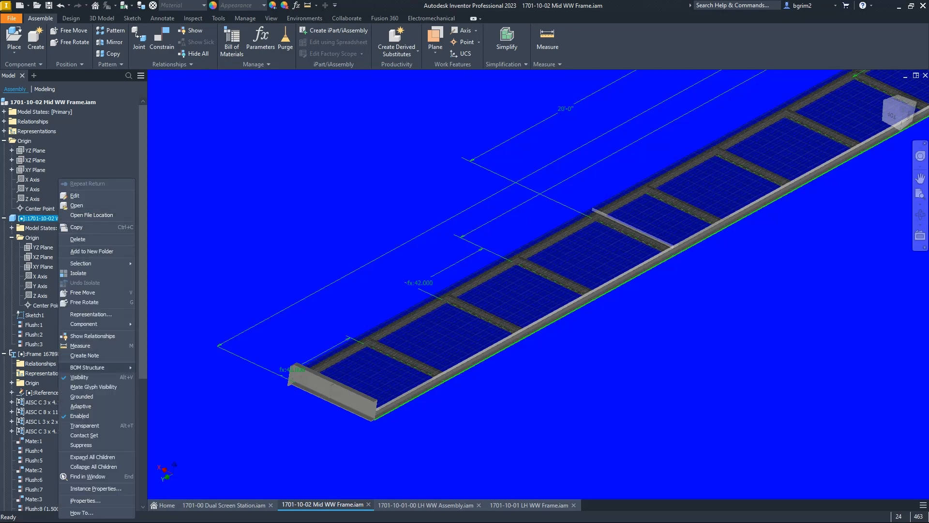
click(80, 377)
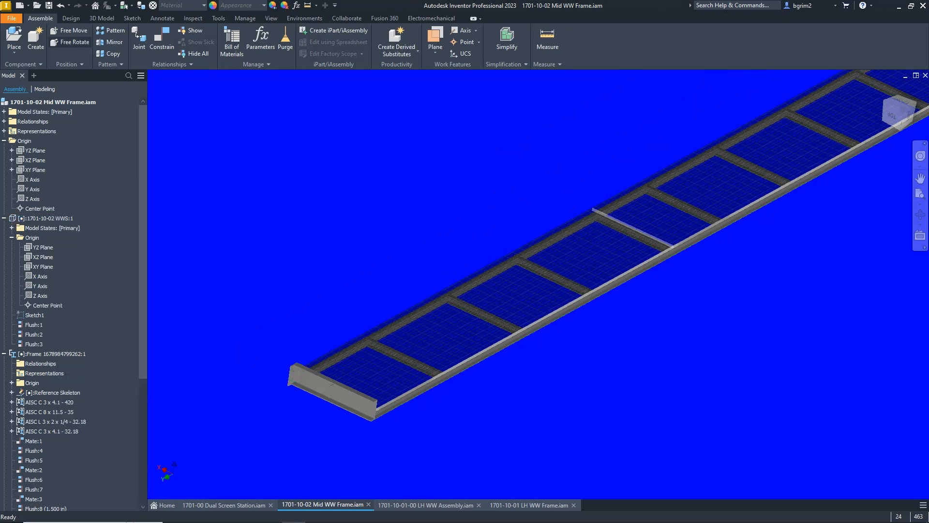
key(ctrl+s)
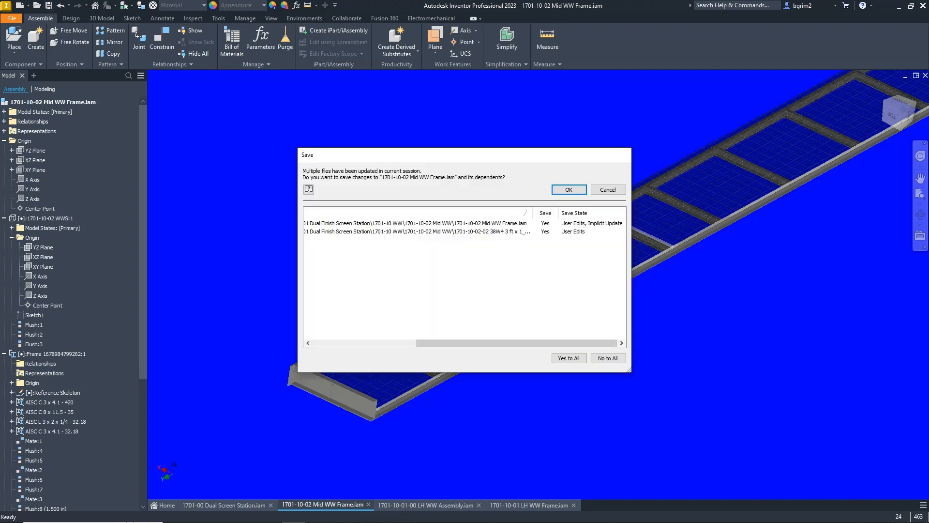
key(Return)
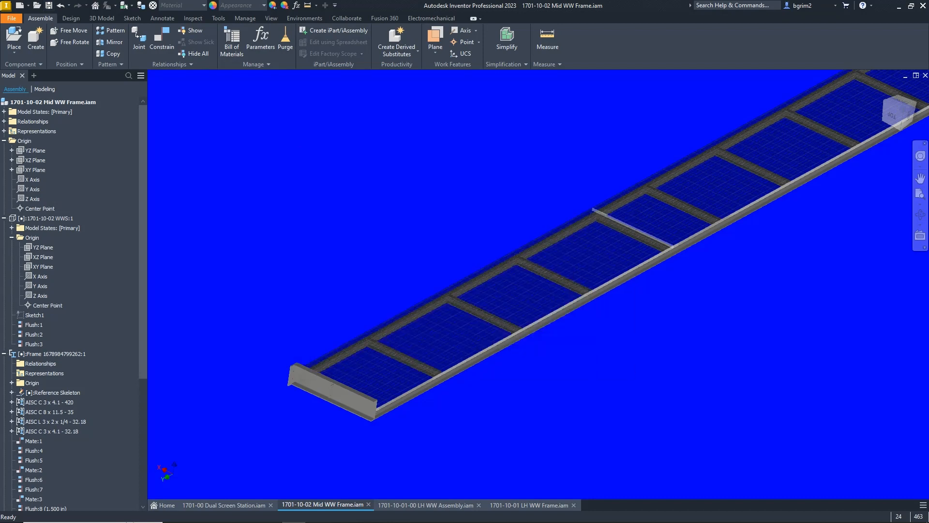
scroll(465, 290, down, 3)
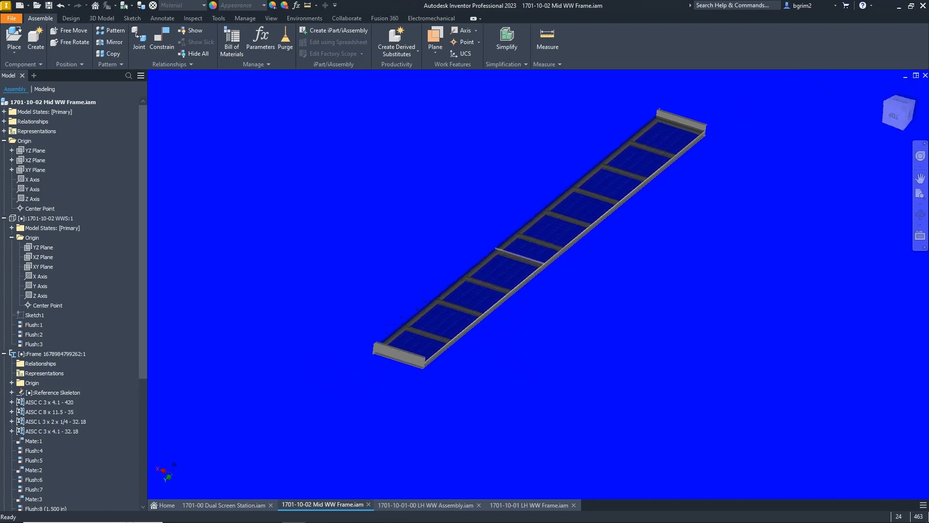
shift+middle_drag(539, 232, 654, 232)
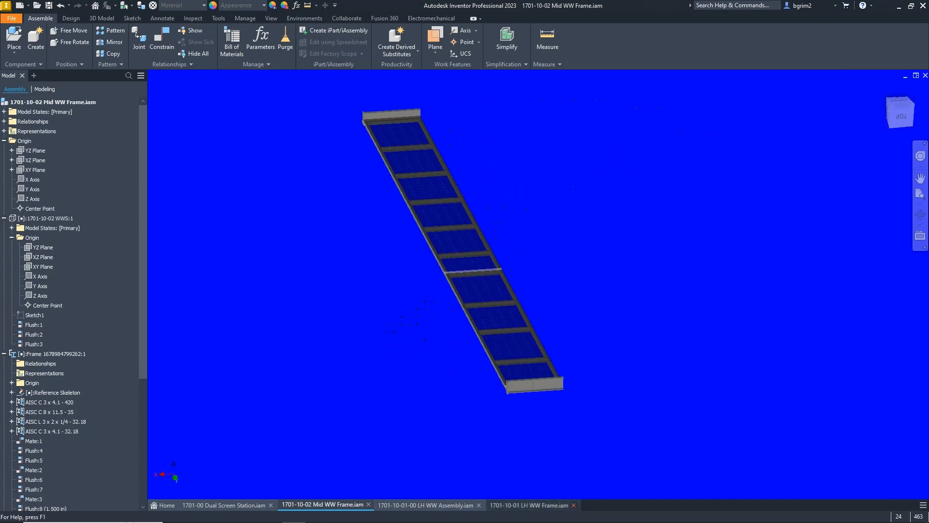
click(574, 505)
click(478, 505)
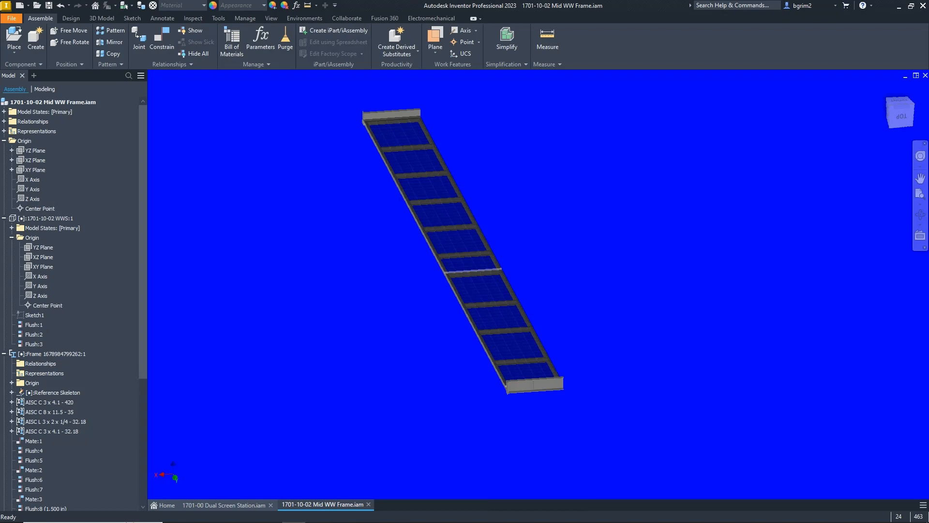
shift+middle_drag(465, 261, 503, 264)
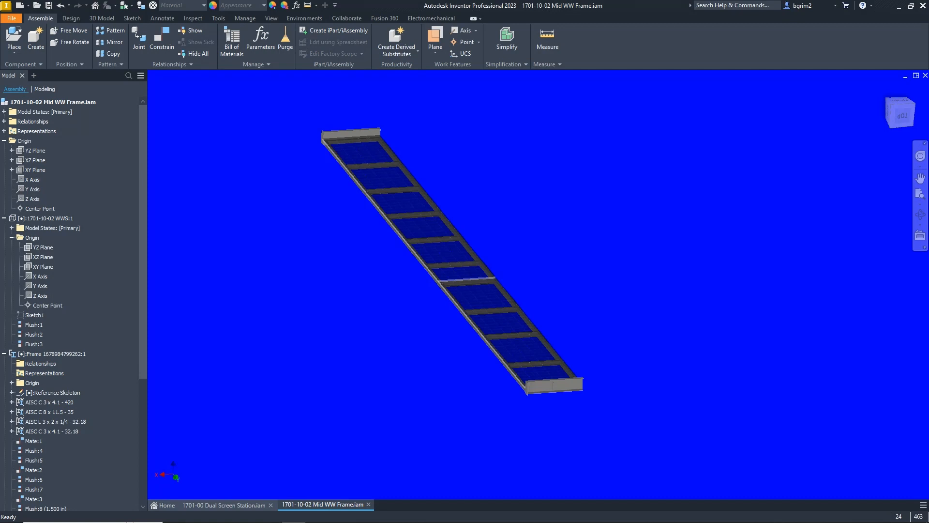
scroll(425, 337, down, 3)
shift+middle_drag(425, 337, 382, 378)
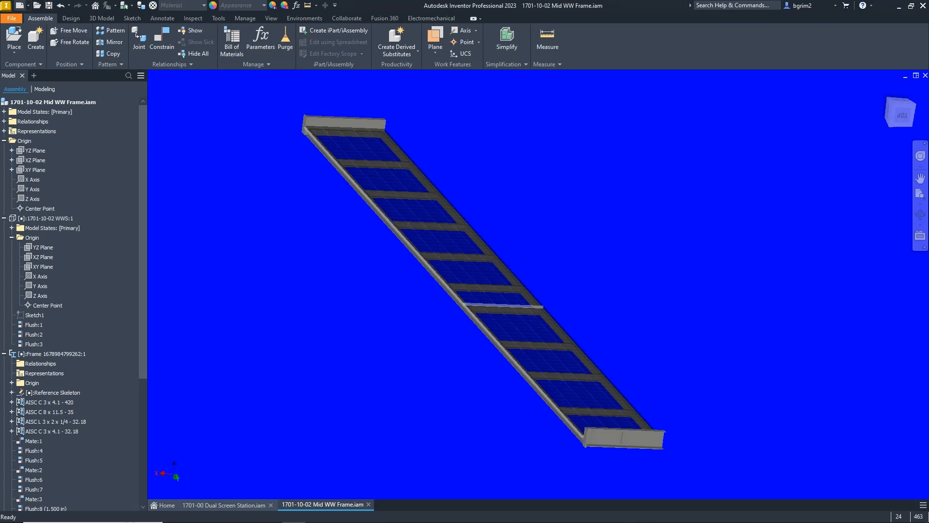
Create a new assembly from the Standard (in).iam template and place one 1701-10-02 Mid WW Frame.iam in it.
key(ctrl+n)
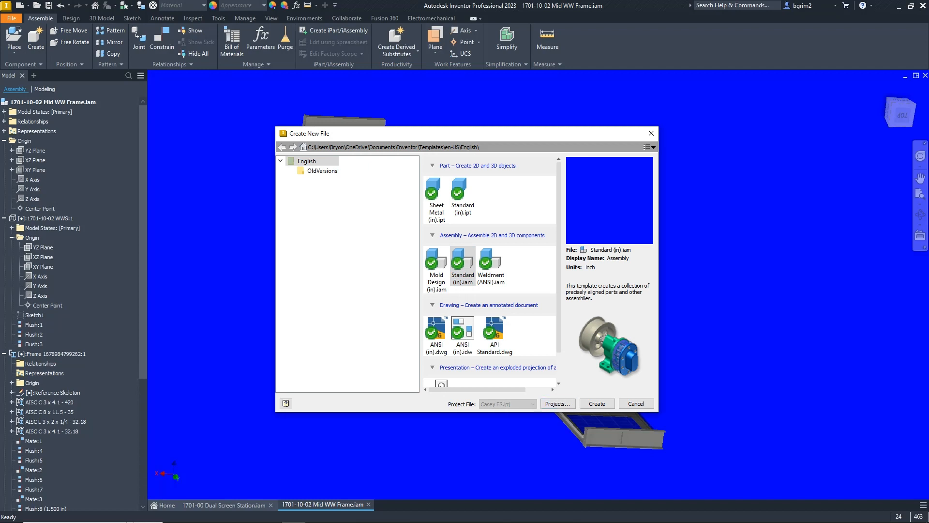
key(Return)
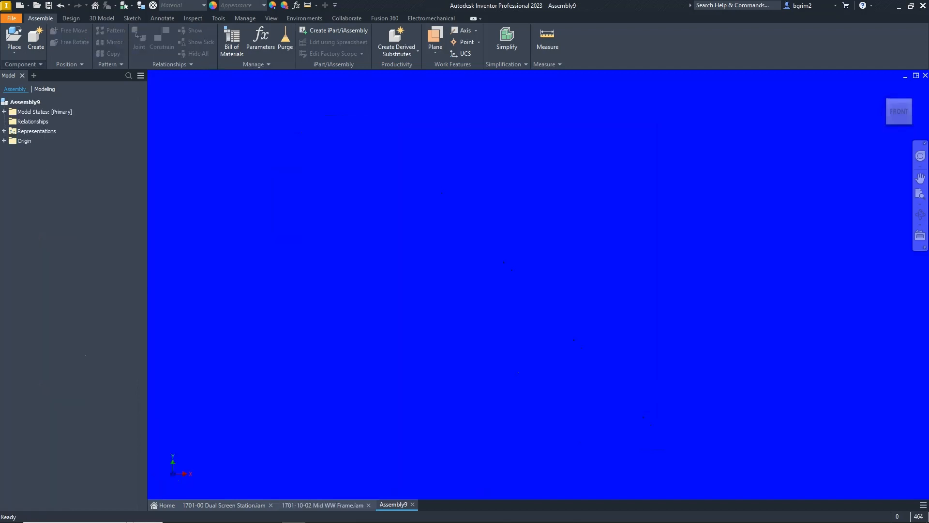
key(p)
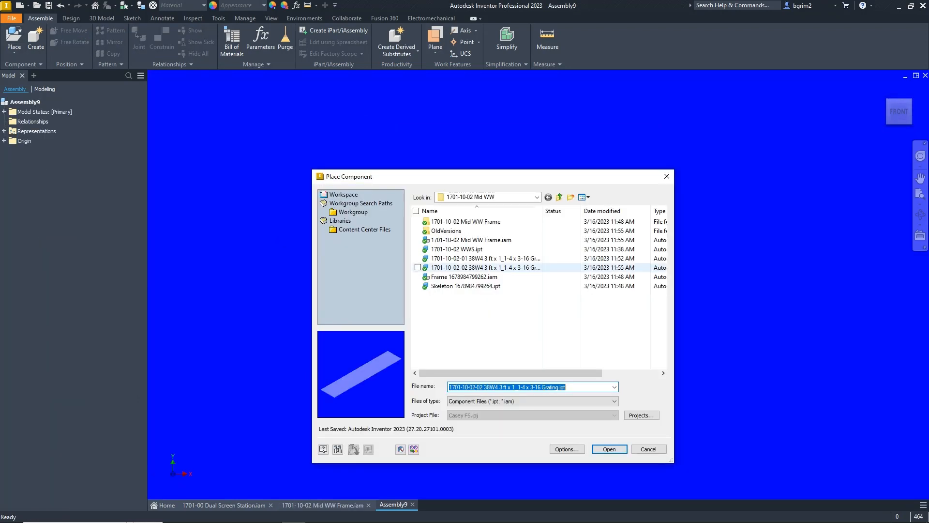
click(471, 240)
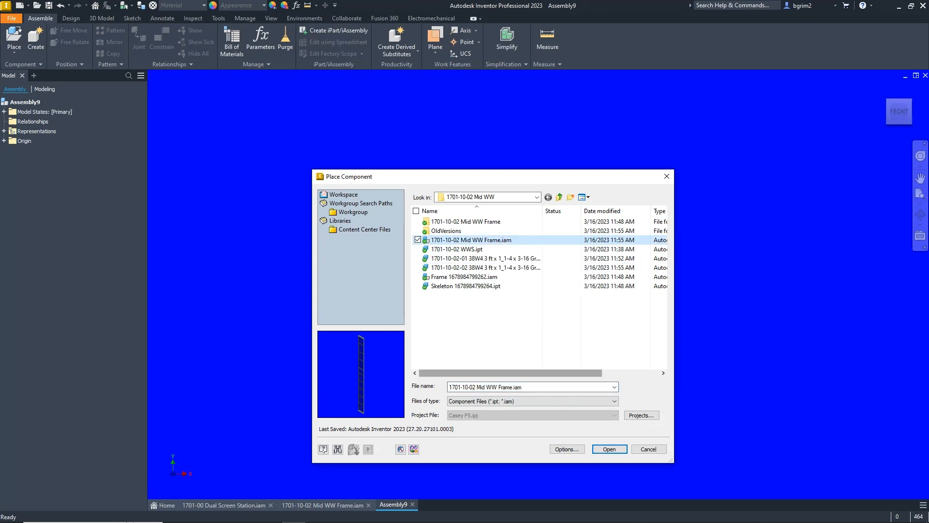
key(Return)
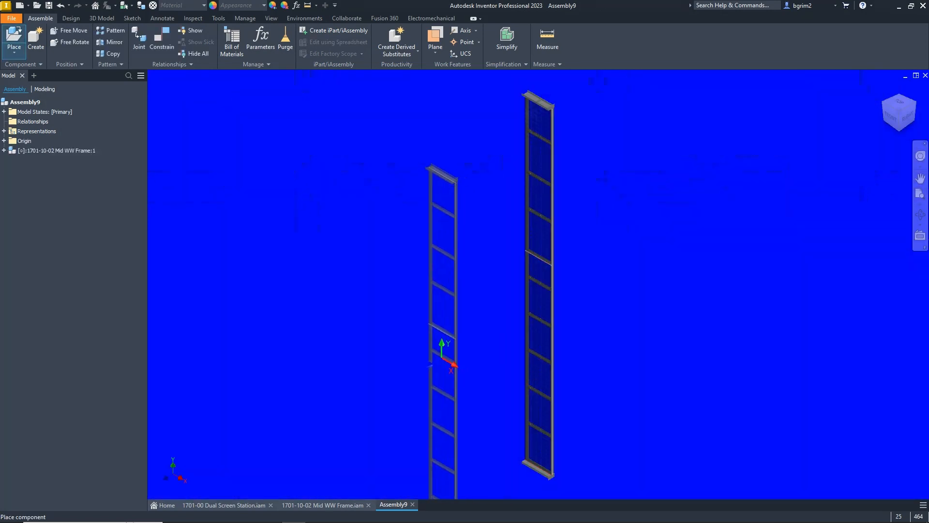
right_click(442, 358)
click(477, 357)
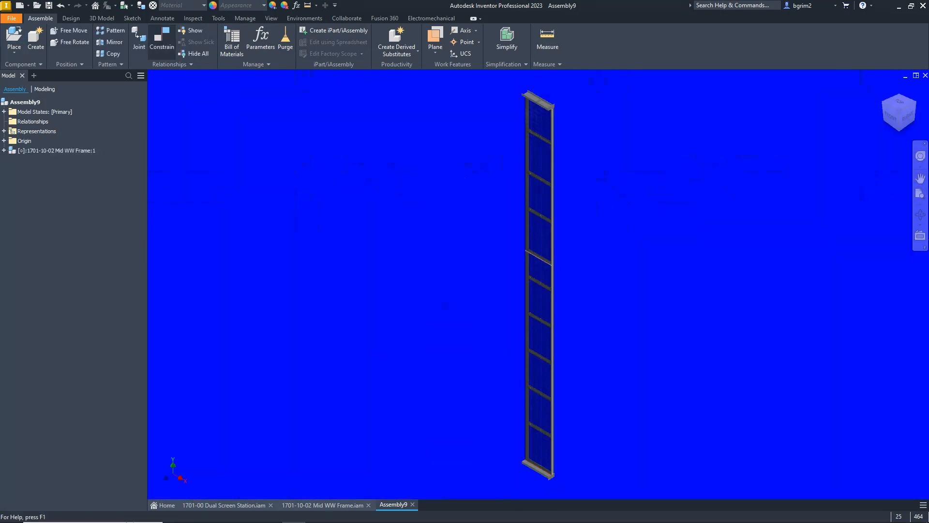
Constrain the Mid WW Frame's XY, XZ and YZ planes flush with the assembly's matching origin planes at 0.000 in offset.
click(162, 39)
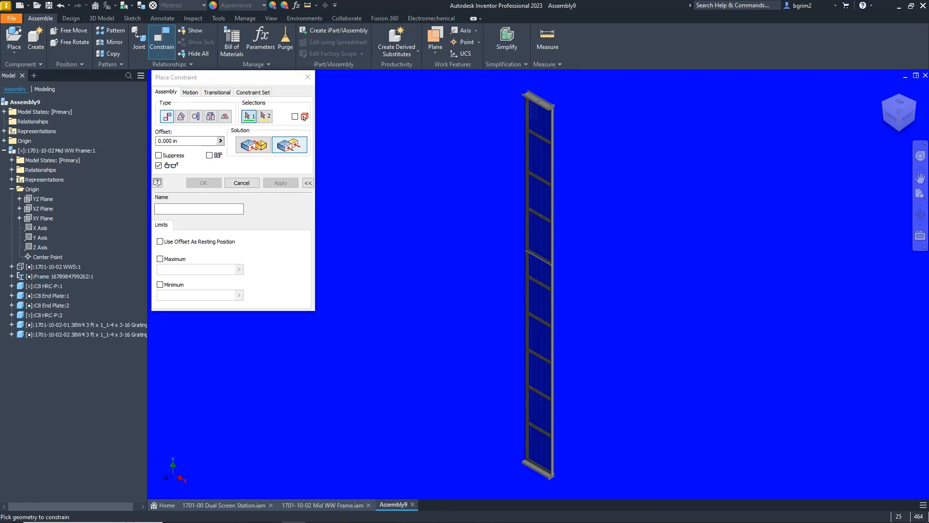
click(43, 218)
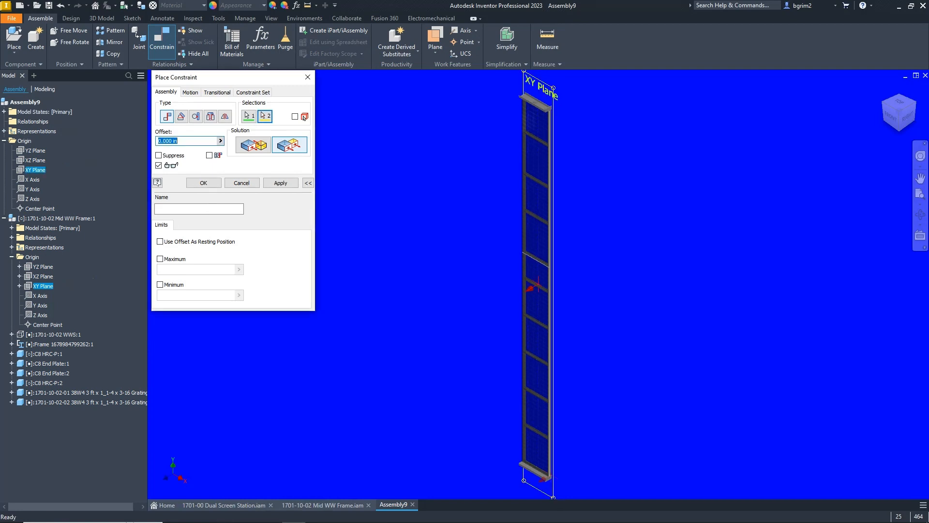
key(Return)
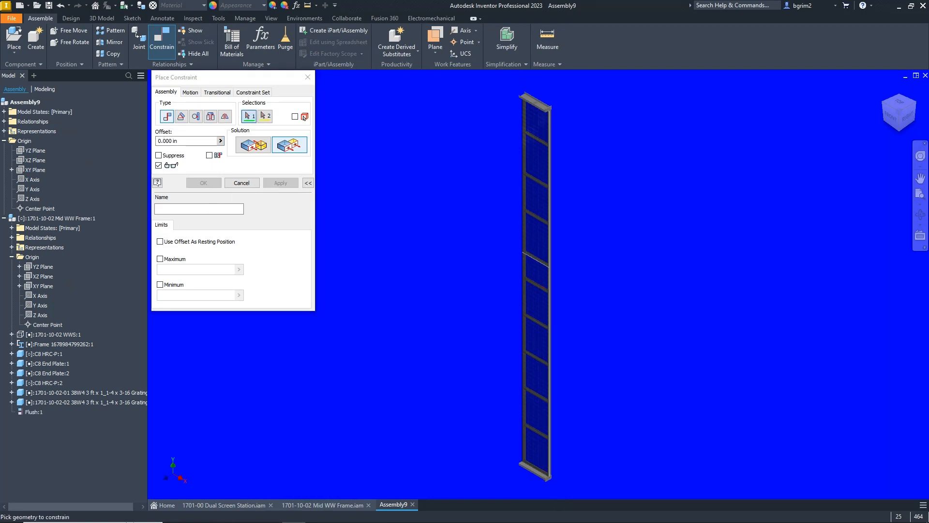
click(43, 276)
click(35, 159)
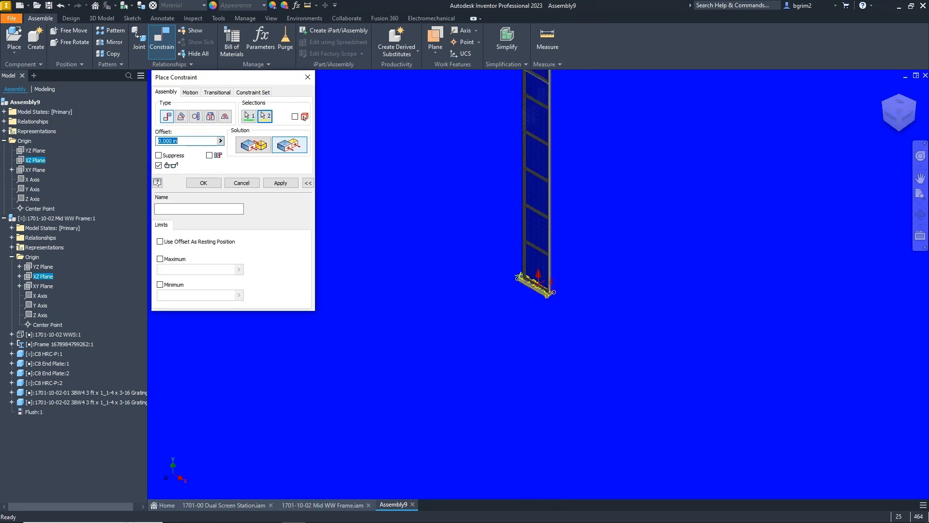
click(280, 183)
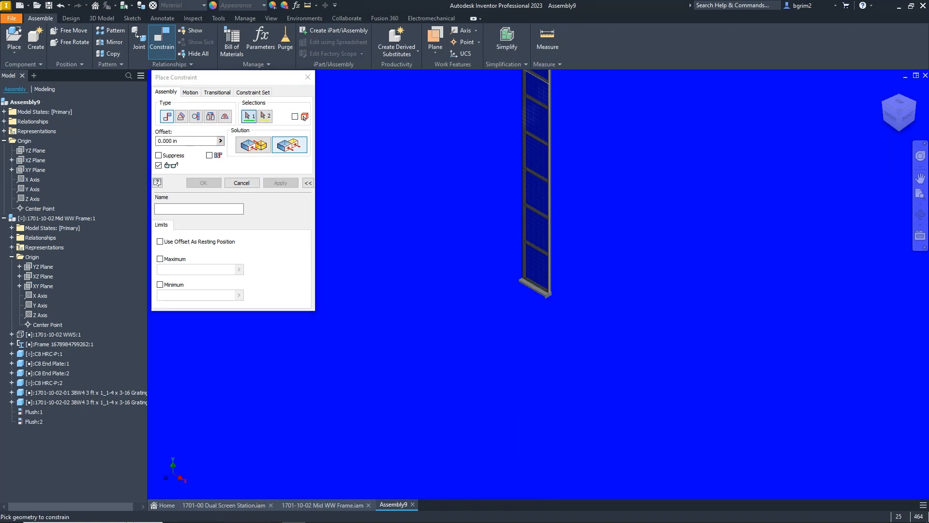
click(35, 150)
click(43, 266)
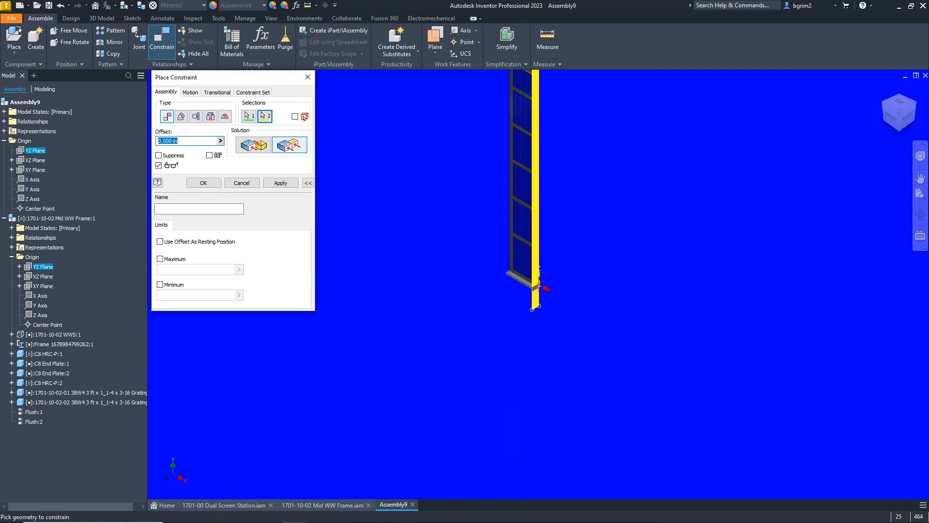
click(280, 183)
click(241, 183)
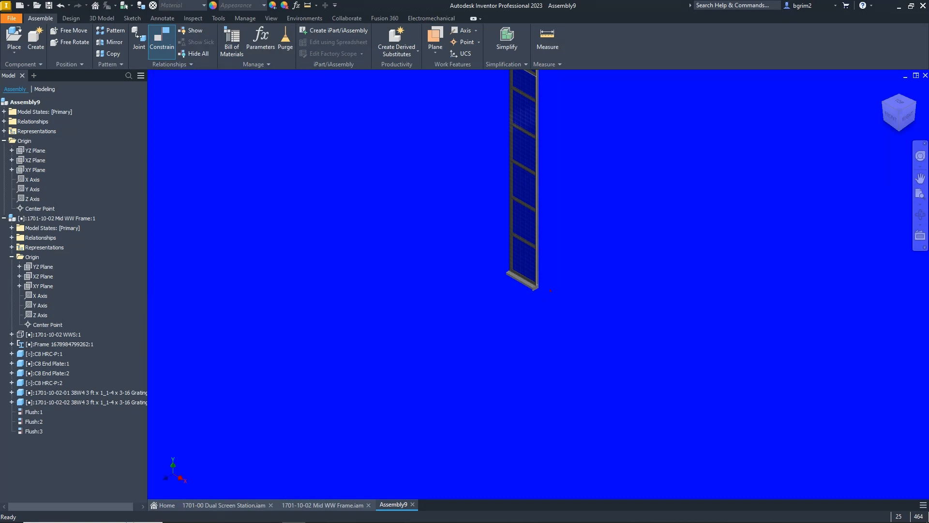
Save the new assembly as 1701-10-02 Mid WW Assembly in the 1701-10-02 Mid WW folder, including its dependents.
click(49, 5)
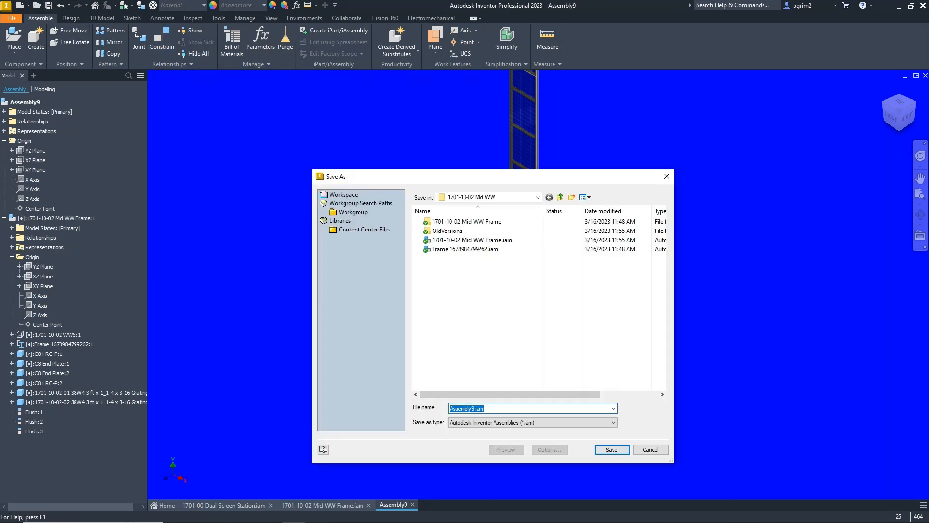
text(170)
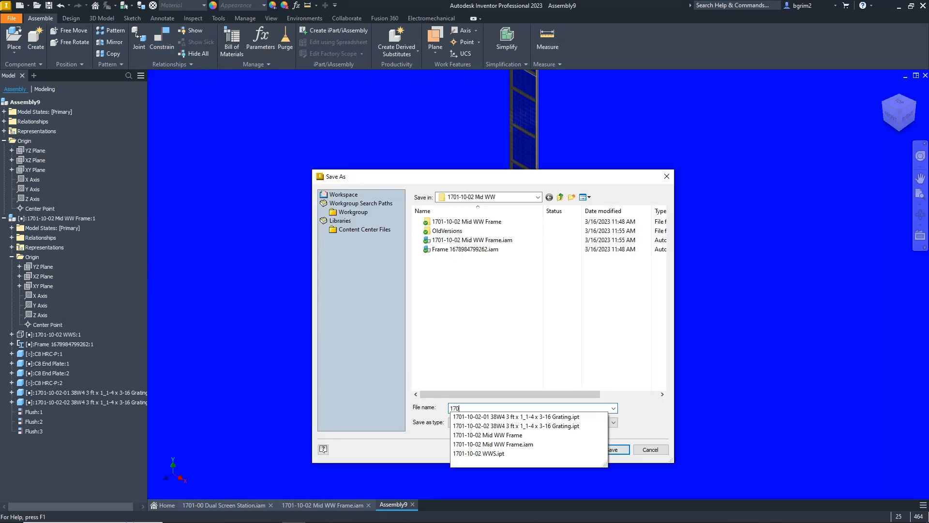
text(1-10-02 Mid )
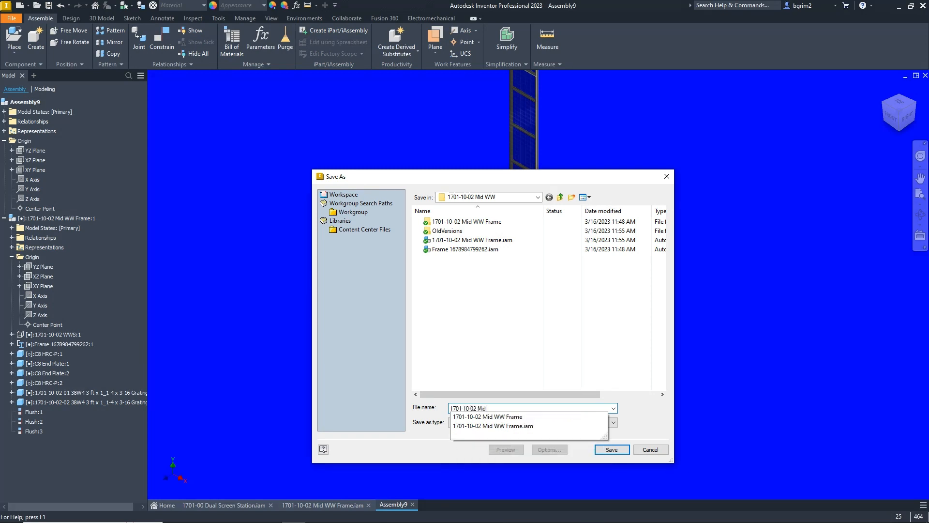
text(WW Assembly)
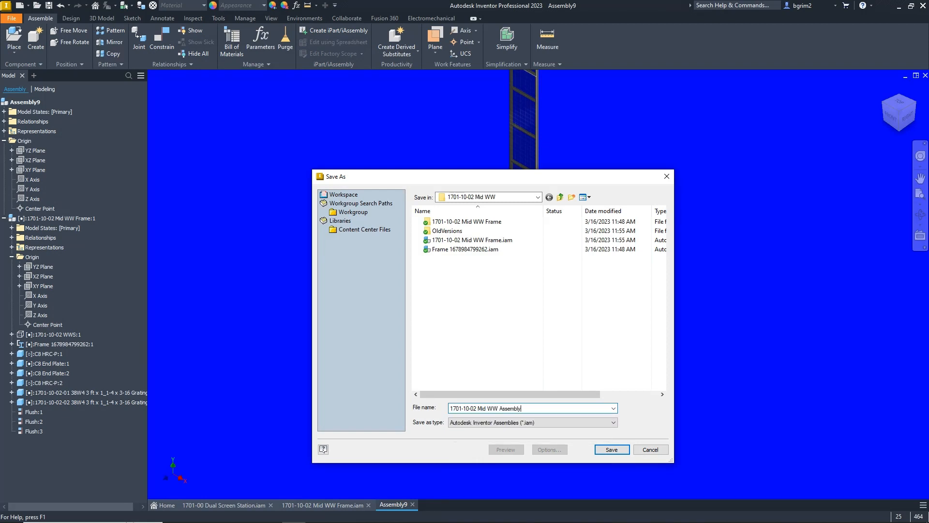
key(Return)
key(Return)
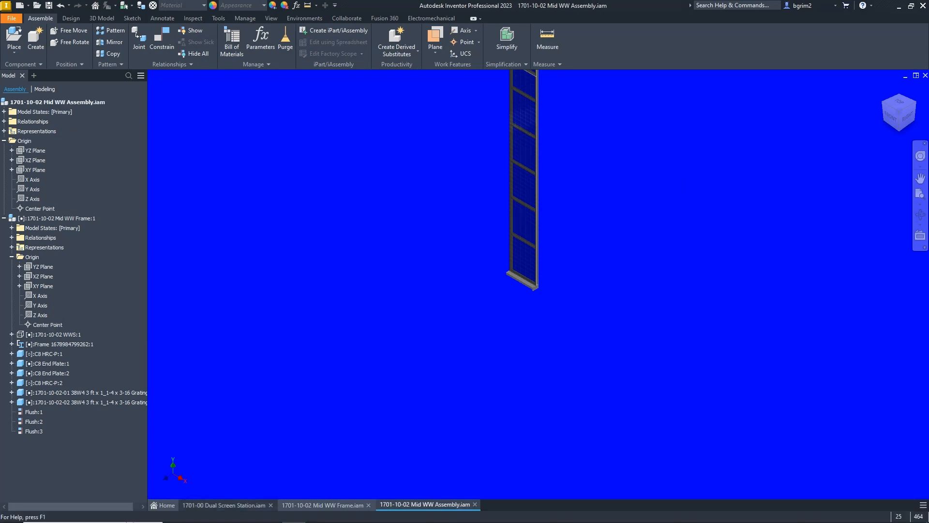
Switch to 1701-00 Dual Screen Station.iam and place one 1701-10-02 Mid WW Assembly.iam beside the station.
click(224, 504)
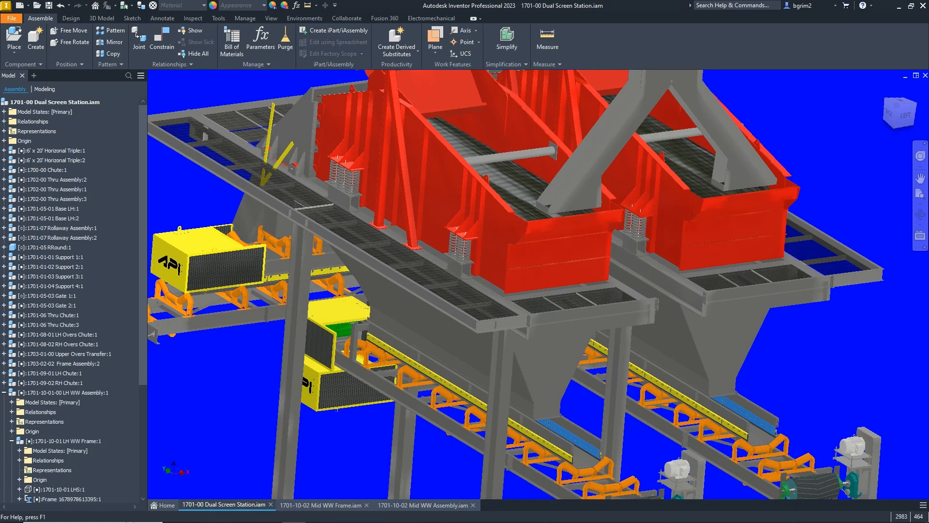
key(F6)
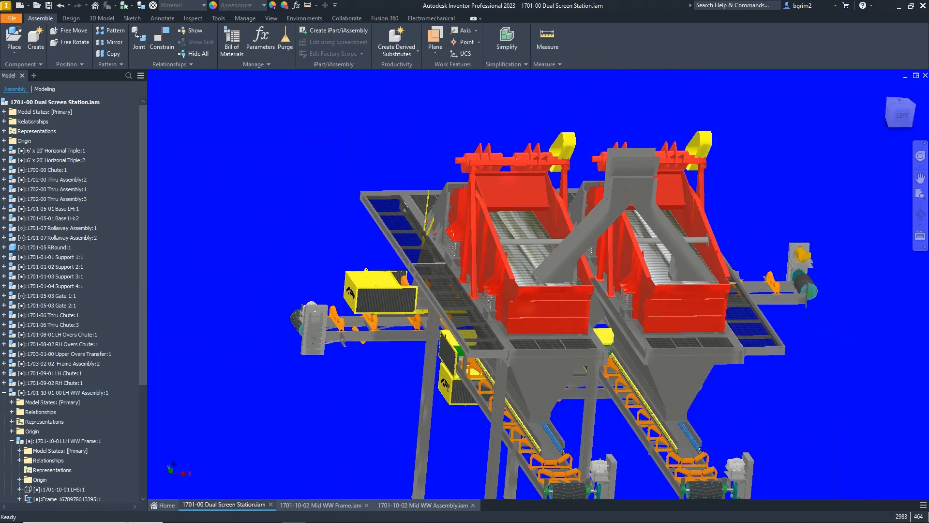
click(14, 39)
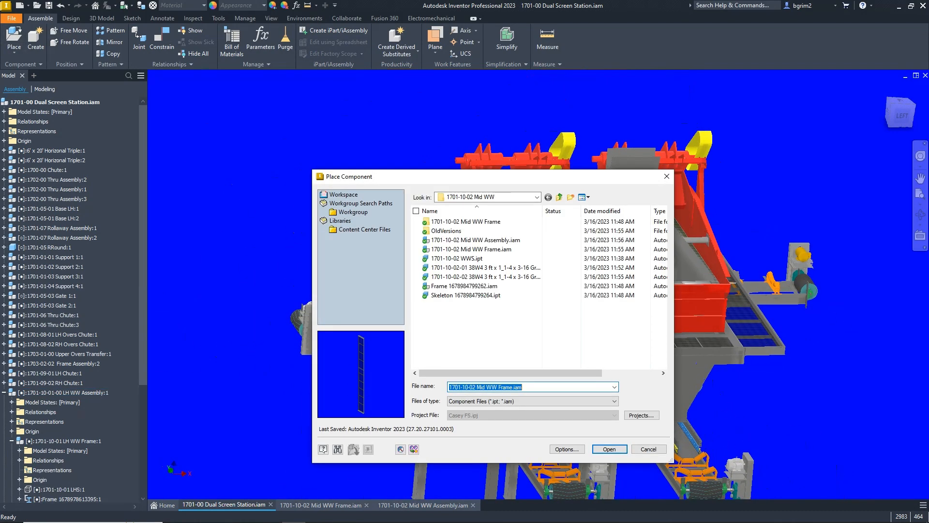
click(476, 239)
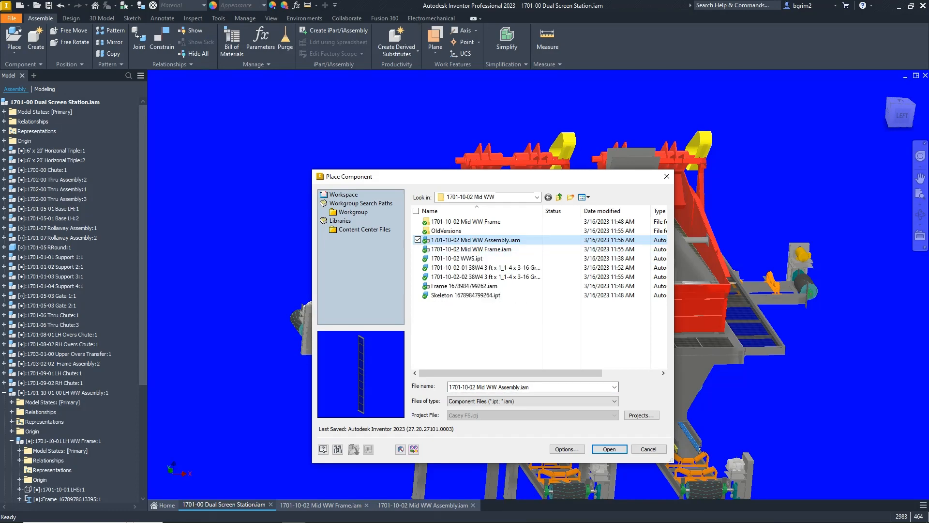
click(609, 449)
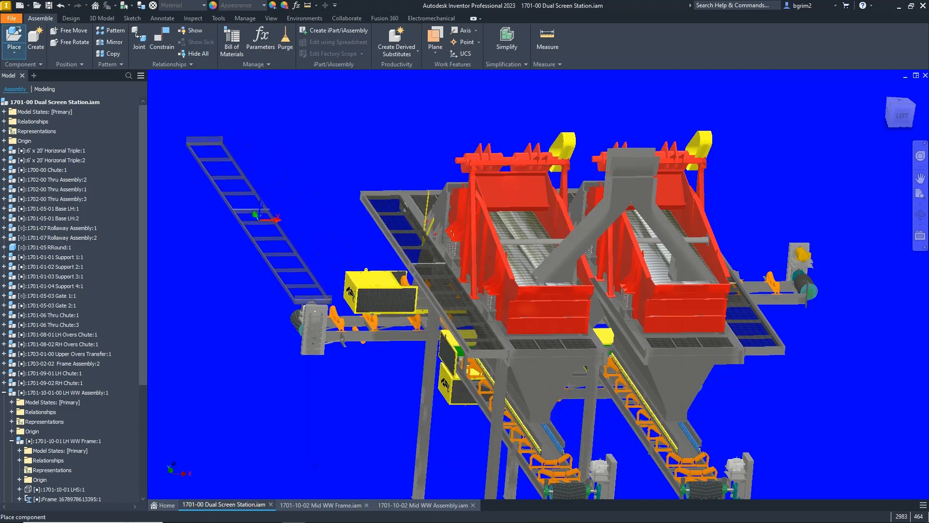
click(225, 222)
right_click(280, 207)
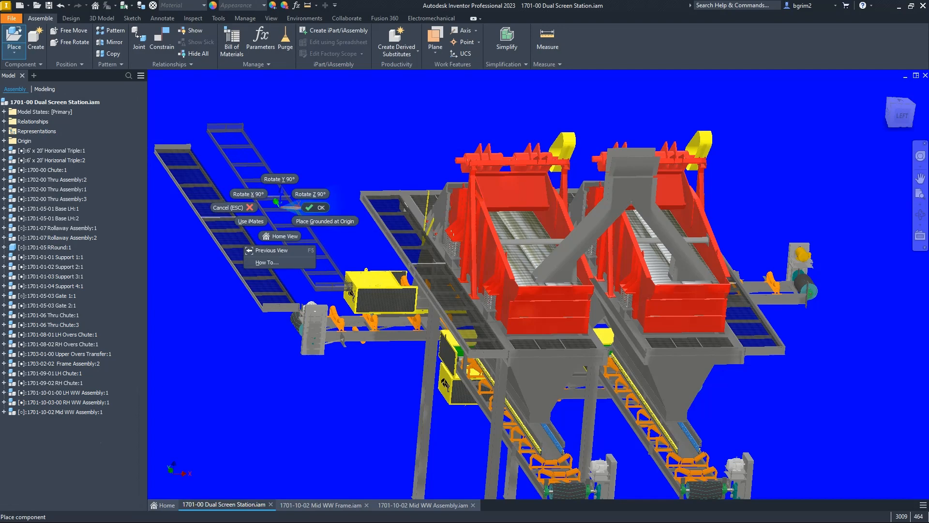
click(315, 207)
Mate the Mid WW Assembly's end face to the two-hole mounting plate between the screens at 0.000 in offset.
click(162, 39)
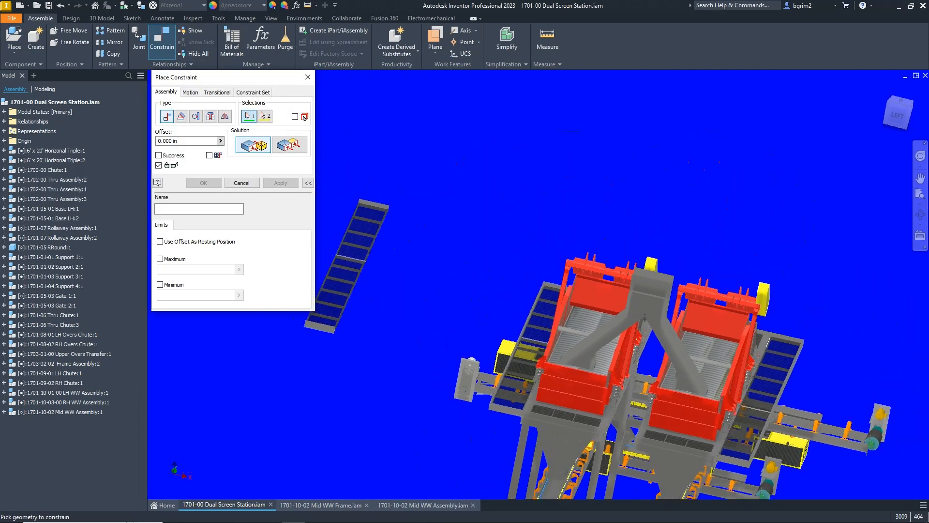
scroll(310, 333, up, 8)
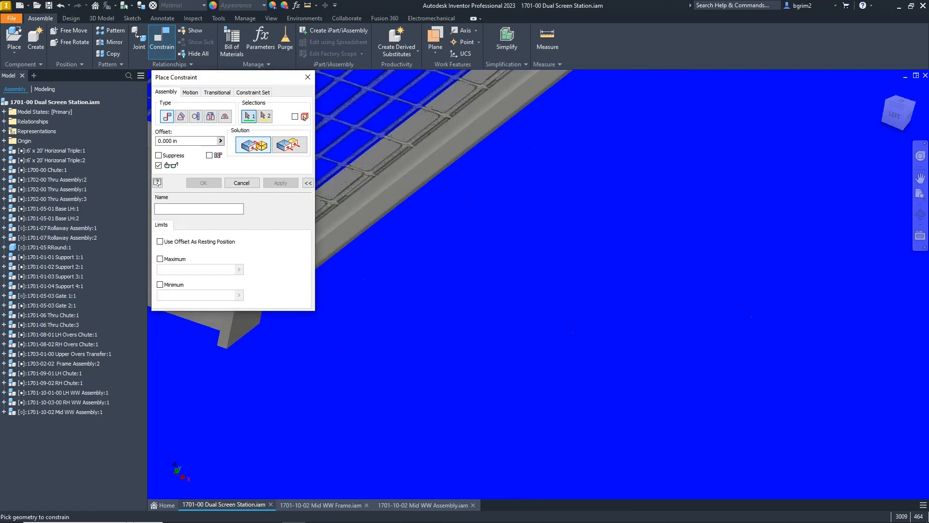
click(260, 404)
scroll(411, 321, down, 10)
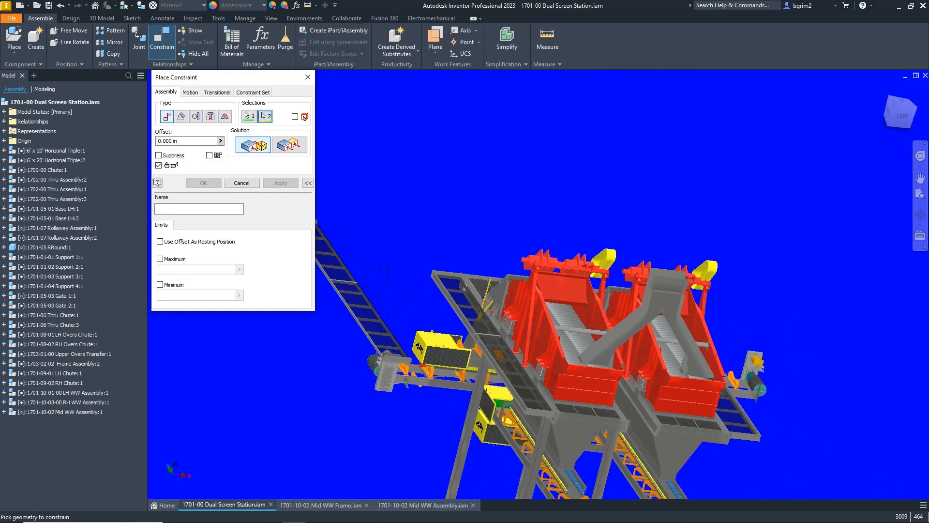
scroll(554, 420, up, 10)
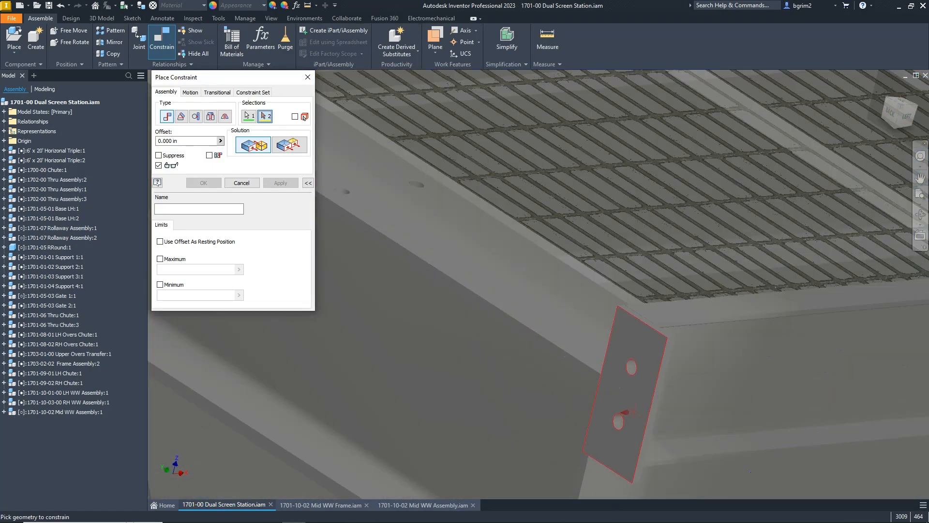
click(634, 412)
scroll(634, 412, down, 8)
click(280, 182)
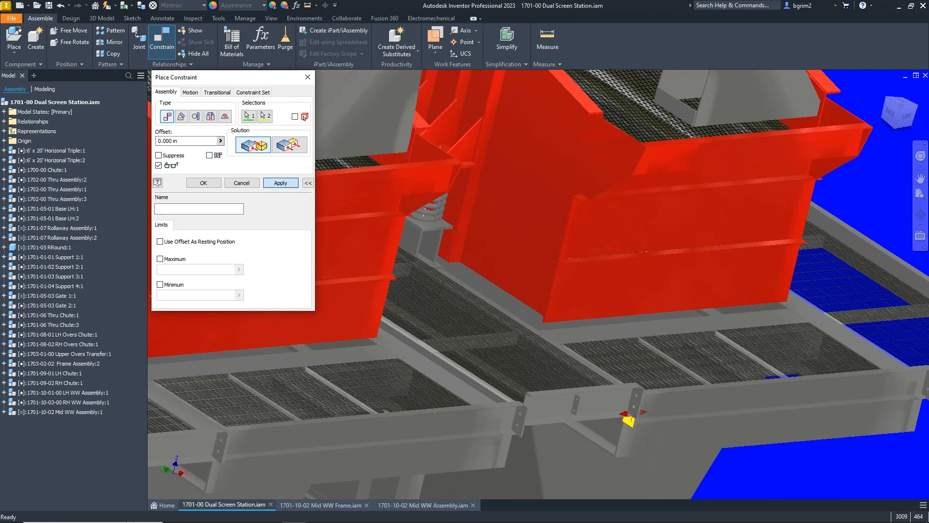
Constrain the top of the Mid WW Assembly's grating flush with the top face of the adjacent support beam at 0.000 in offset.
click(289, 144)
shift+middle_drag(538, 285, 530, 314)
scroll(545, 371, up, 3)
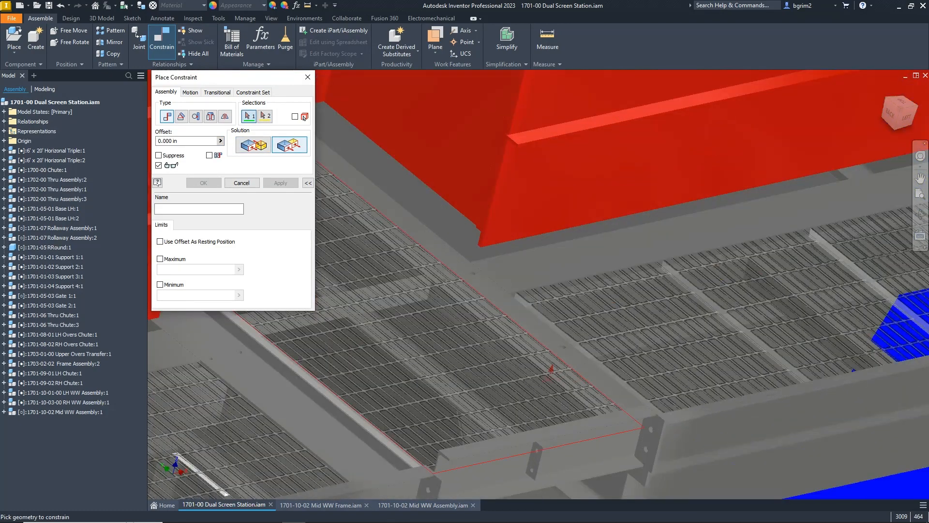
click(545, 373)
shift+middle_drag(545, 374, 492, 369)
click(540, 372)
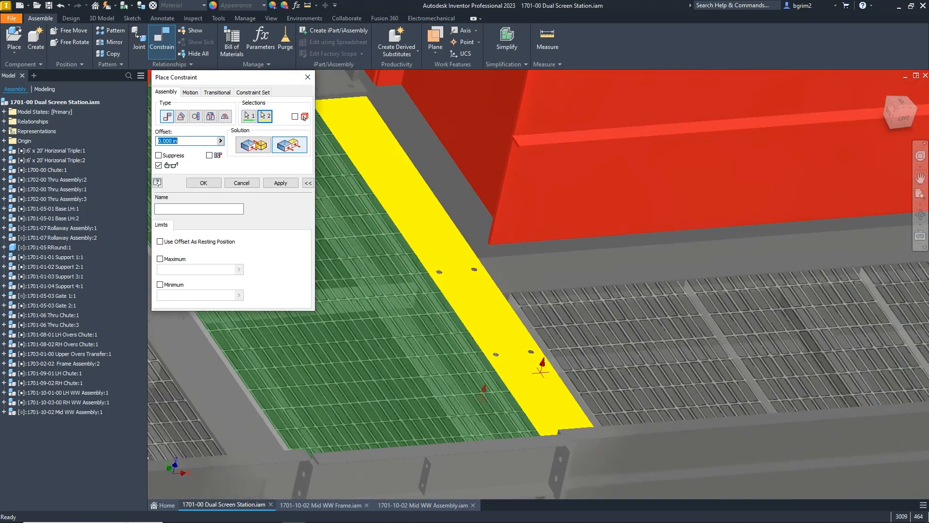
click(280, 182)
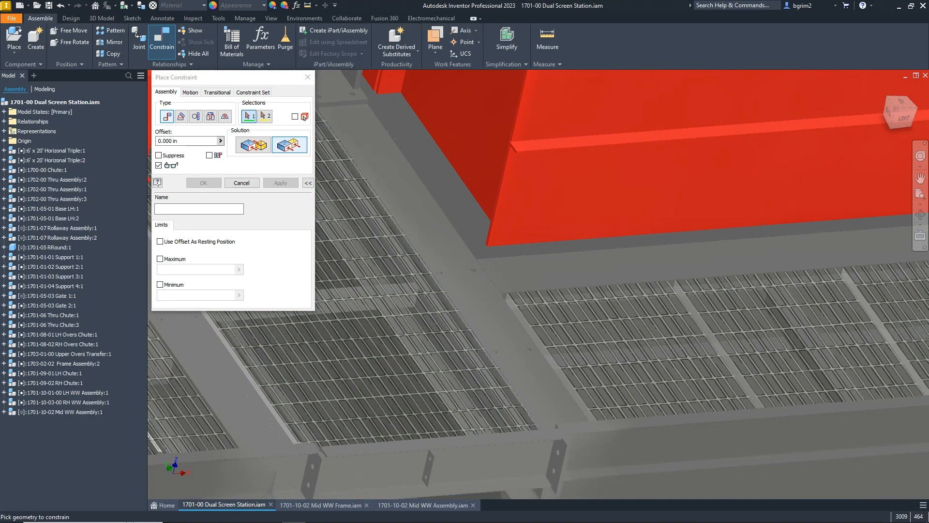
Constrain the outer face of the Mid WW Assembly's end channel flush with the neighbouring walkway's outer face at 0.000 in offset.
click(514, 434)
click(600, 433)
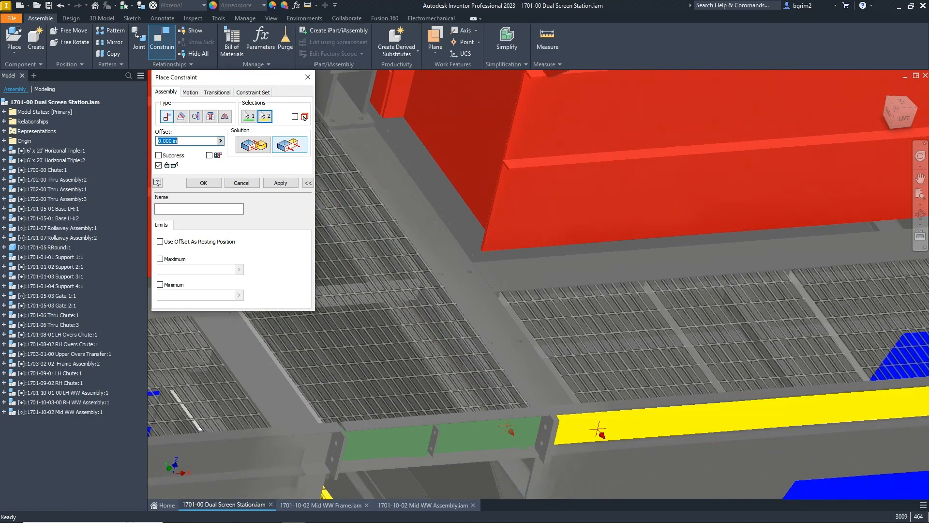
click(280, 182)
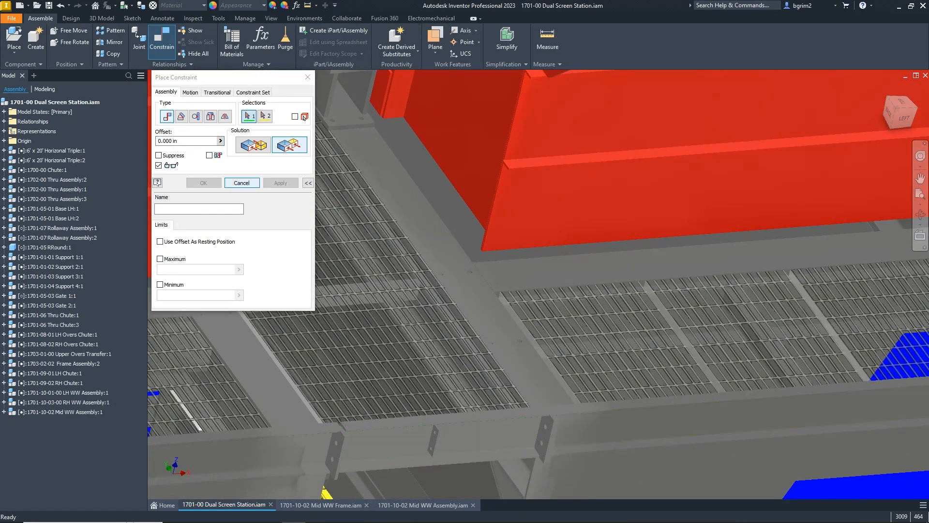
click(241, 183)
Examine the middle walkway's fit between the two screens, its end joints and the surrounding walkways from above, front and back.
shift+middle_drag(436, 338, 338, 382)
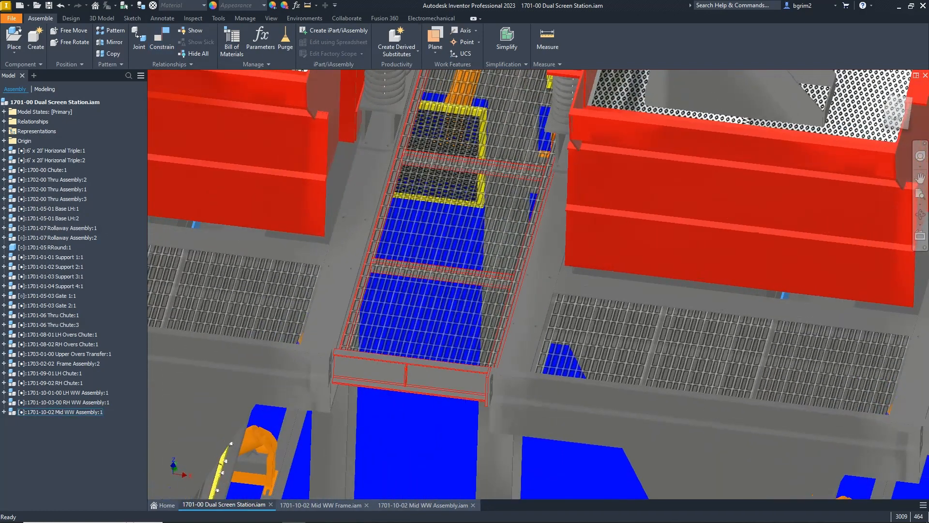
scroll(339, 382, down, 4)
shift+middle_drag(393, 350, 396, 407)
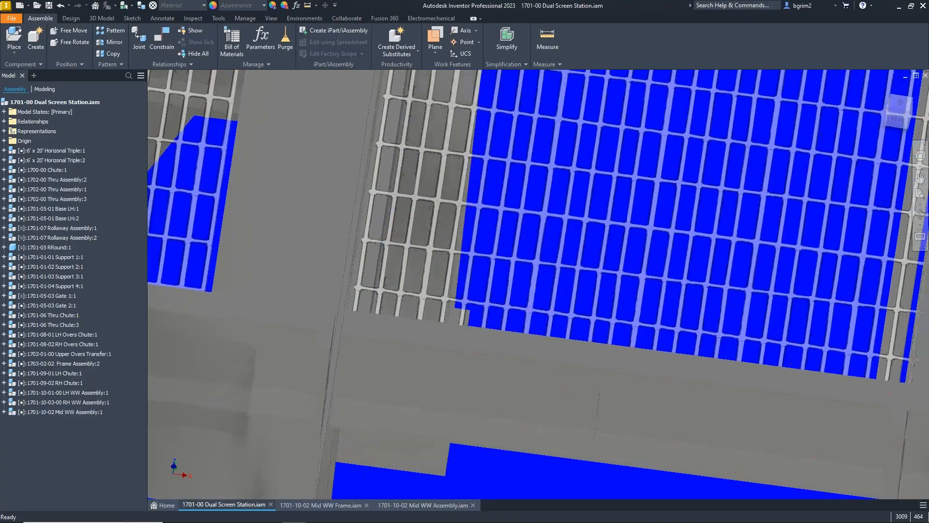
scroll(538, 286, up, 6)
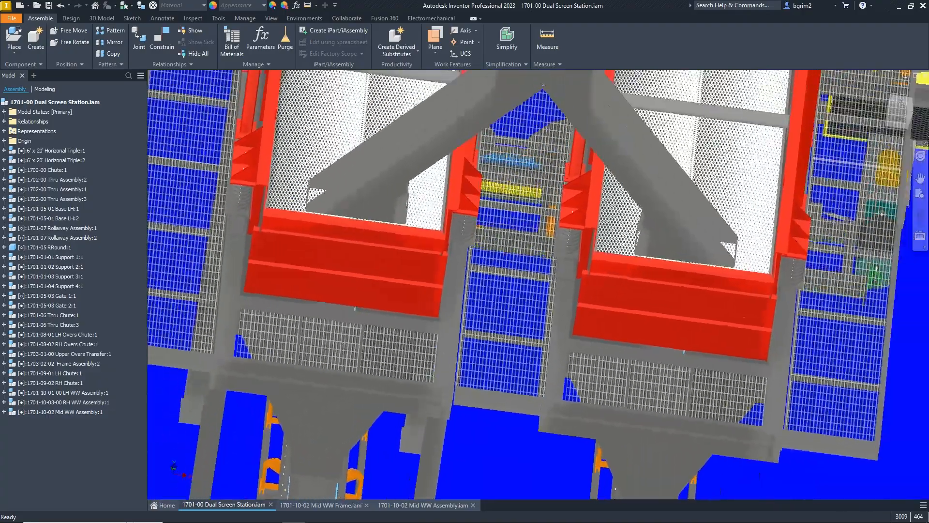
scroll(537, 285, up, 2)
shift+middle_drag(537, 285, 562, 290)
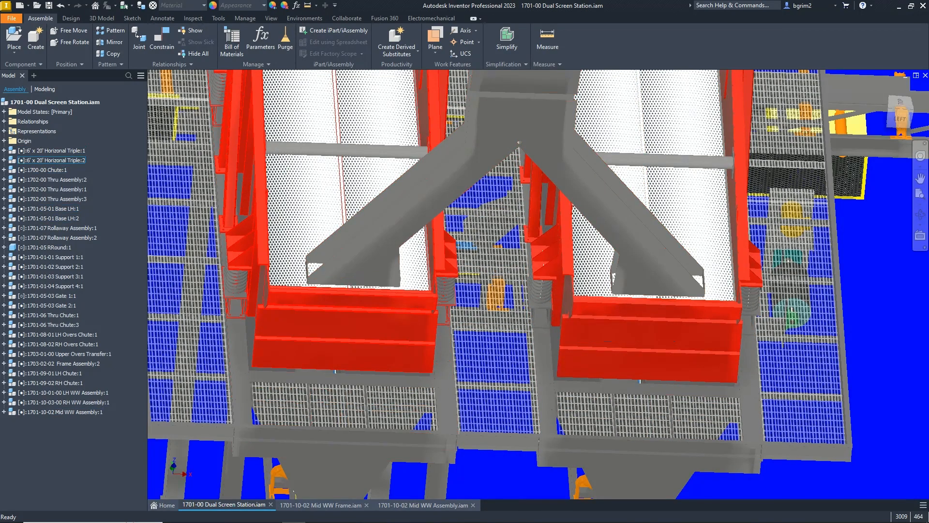
middle_drag(498, 407, 500, 416)
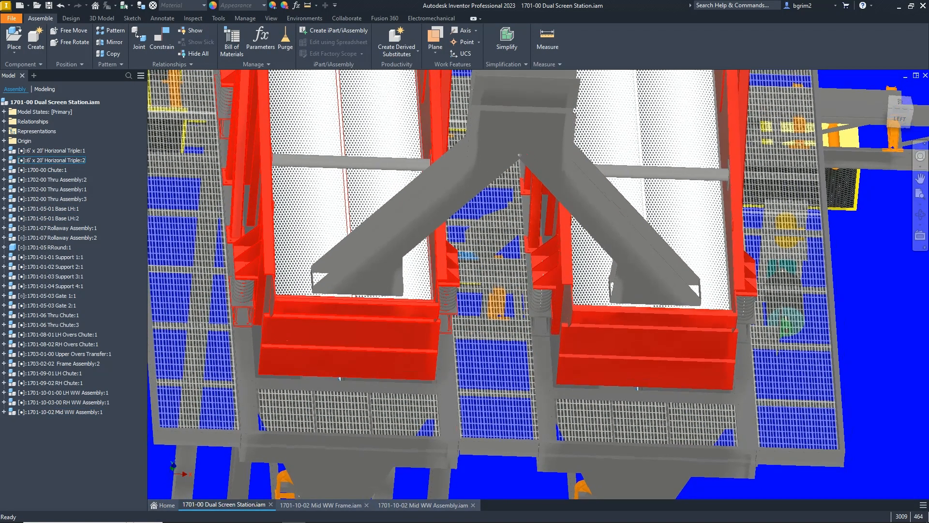
scroll(525, 240, up, 2)
shift+middle_drag(526, 240, 702, 217)
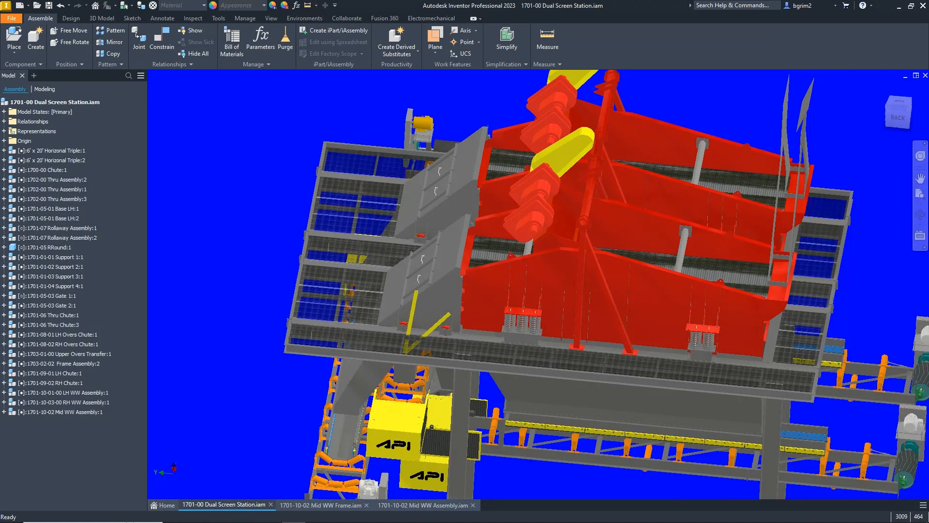
shift+middle_drag(702, 217, 715, 232)
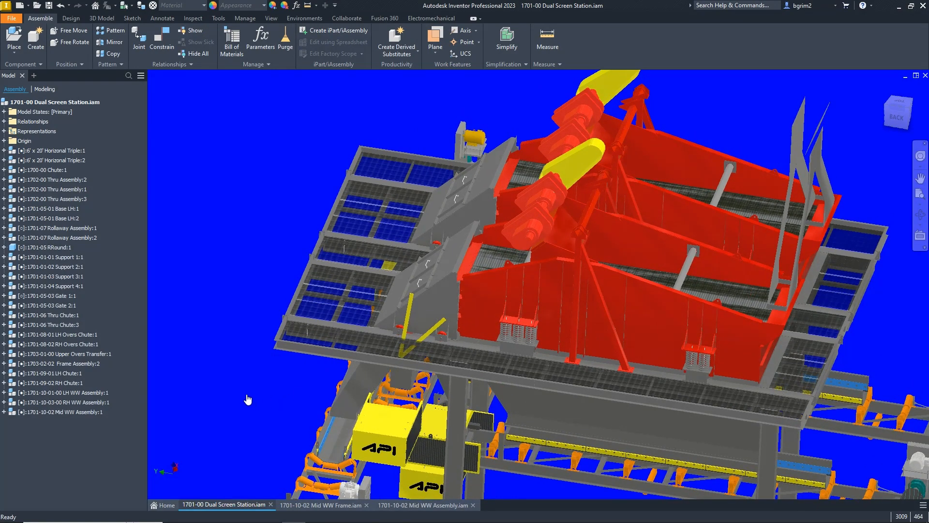